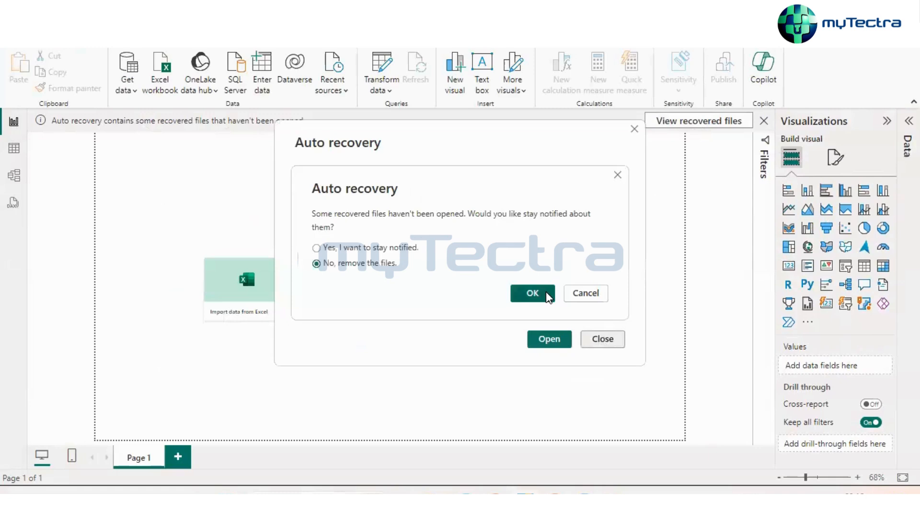
Remove the unopened auto-recovered files and maximize the blank report window
{"action": "left_click", "coordinate": [548, 295]}
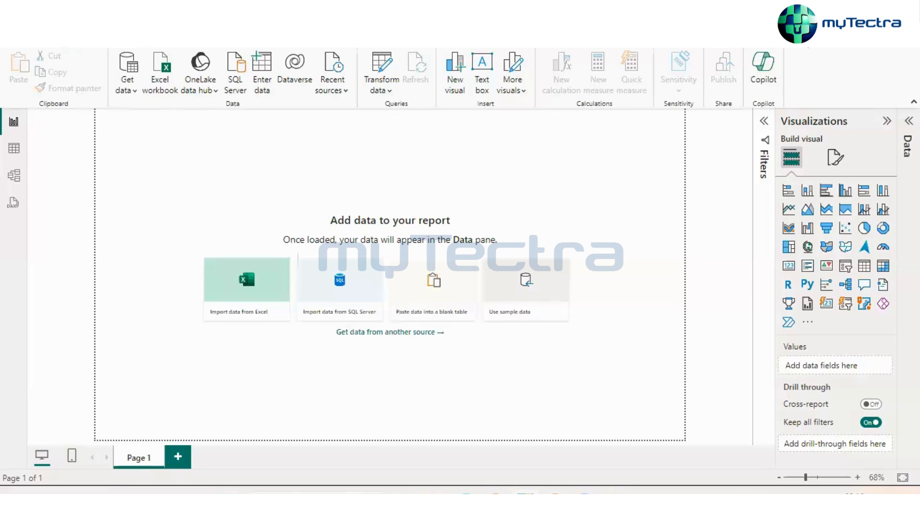
{"action": "left_click", "coordinate": [875, 12]}
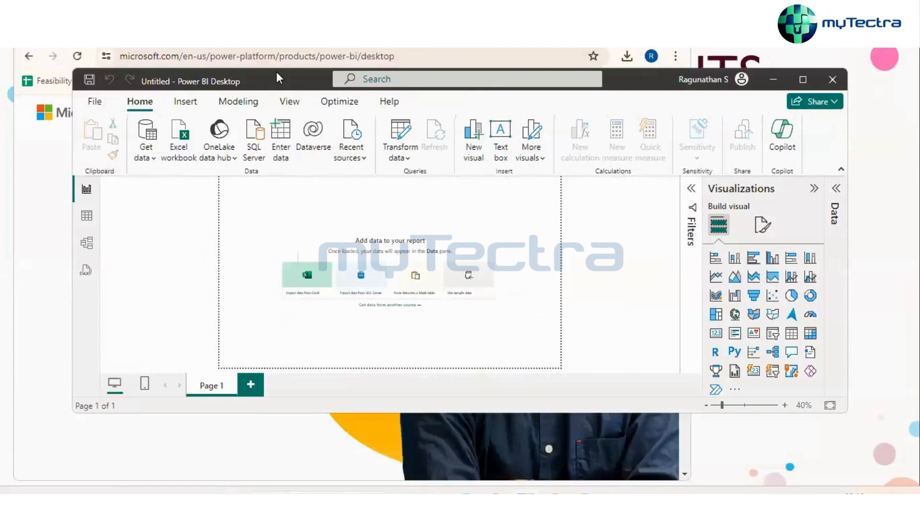
{"action": "left_click", "coordinate": [807, 82]}
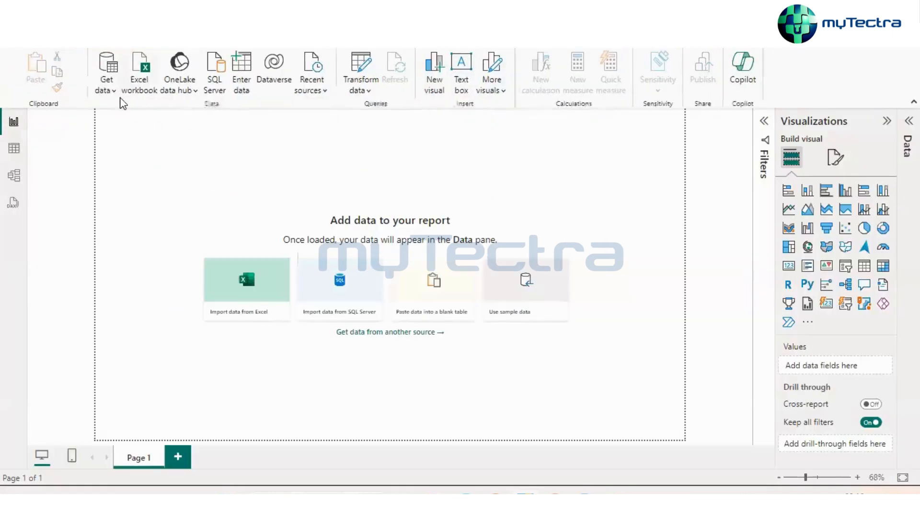
Examine the file commands, the common data sources and the full list of data connectors without connecting to any of them
{"action": "left_click", "coordinate": [21, 43]}
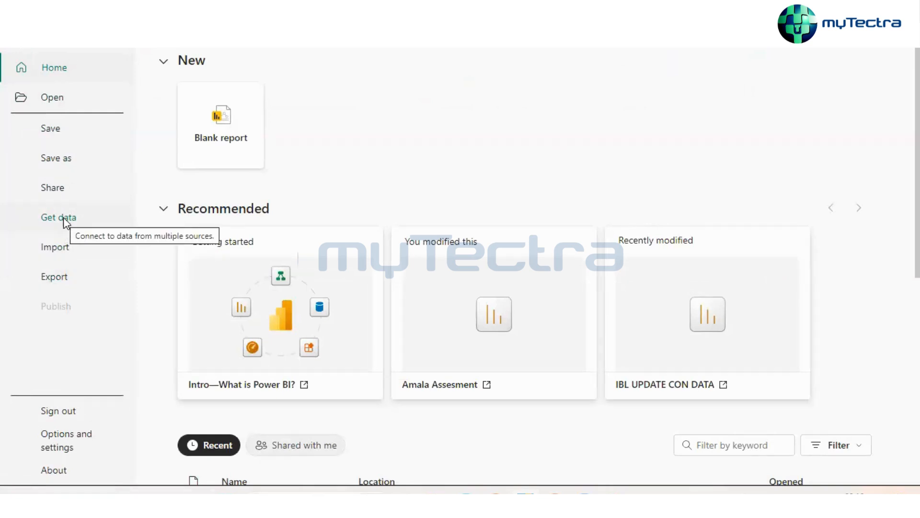
{"action": "left_click", "coordinate": [41, 53]}
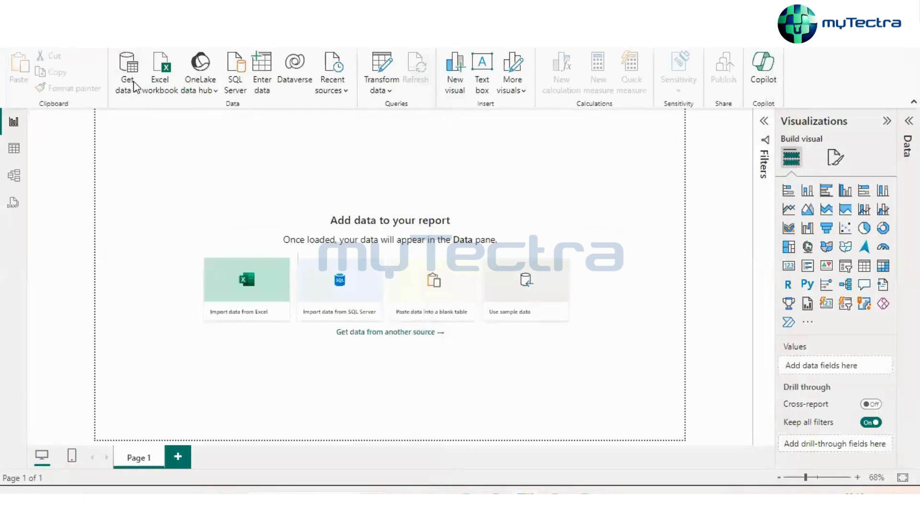
{"action": "left_click", "coordinate": [133, 89]}
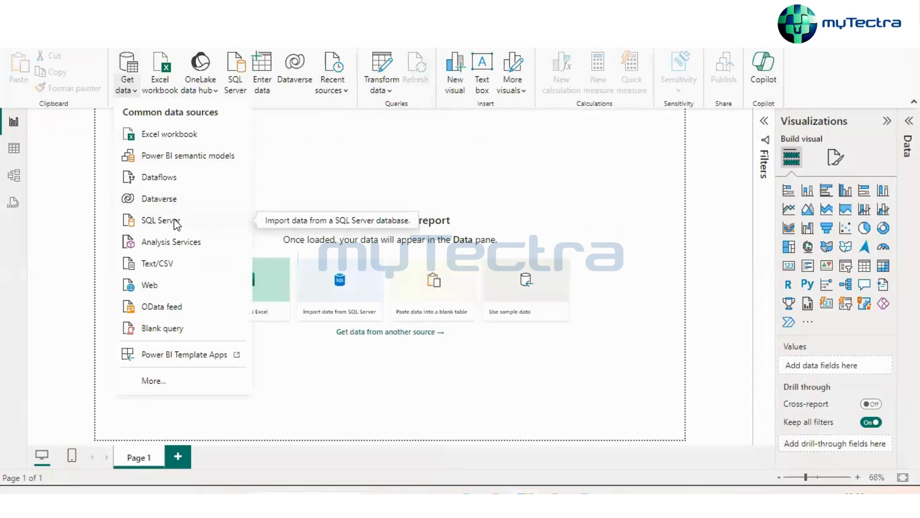
{"action": "left_click", "coordinate": [152, 388]}
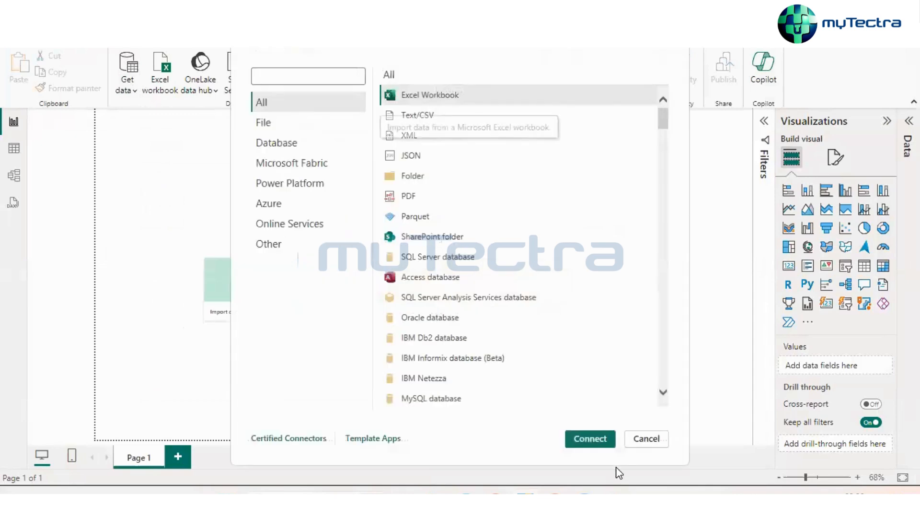
{"action": "left_click", "coordinate": [646, 438]}
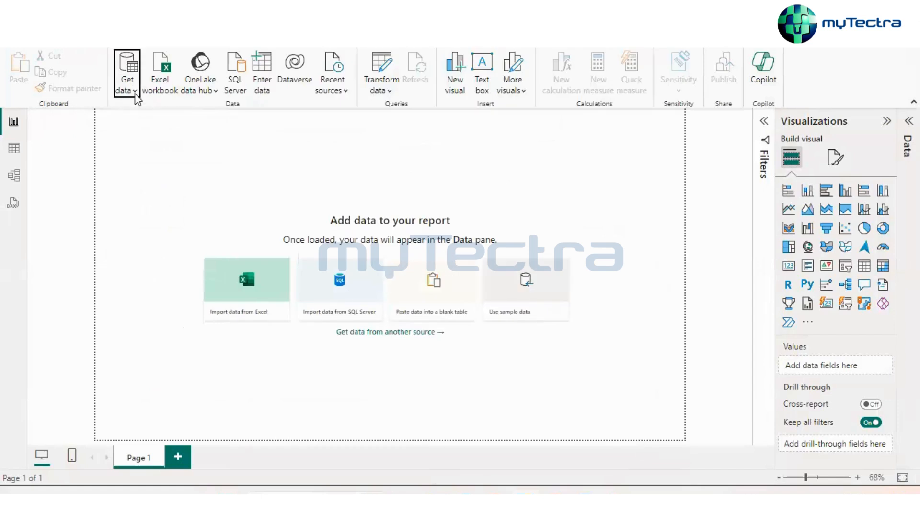
{"action": "left_click", "coordinate": [127, 72]}
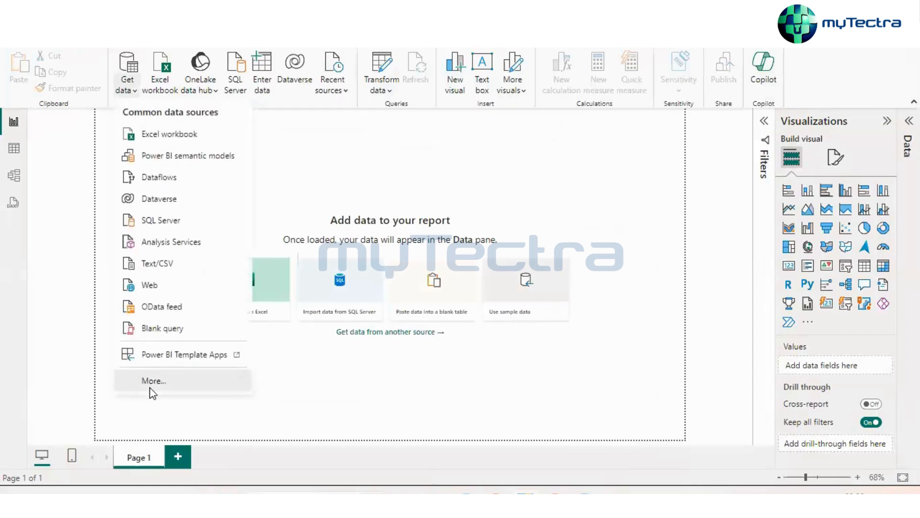
{"action": "left_click", "coordinate": [151, 388]}
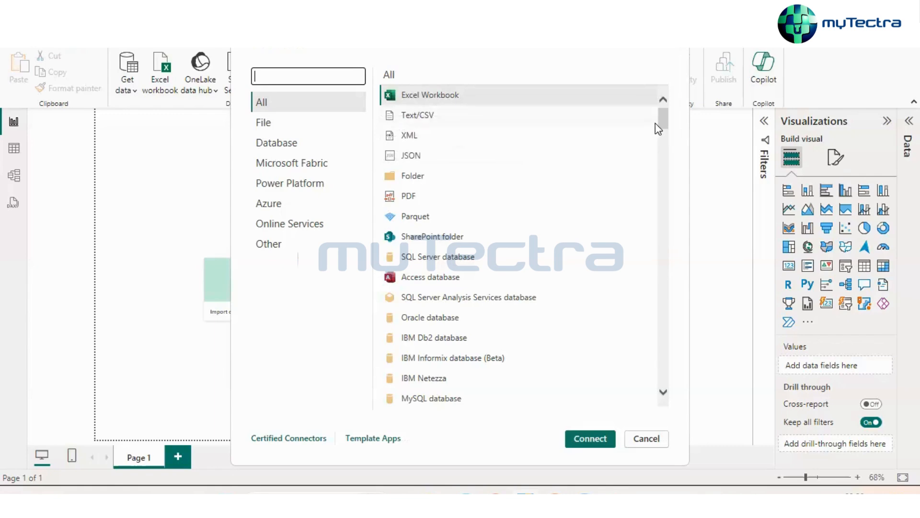
{"action": "left_click", "coordinate": [663, 164]}
{"action": "left_click_drag", "start_coordinate": [661, 158], "coordinate": [683, 76]}
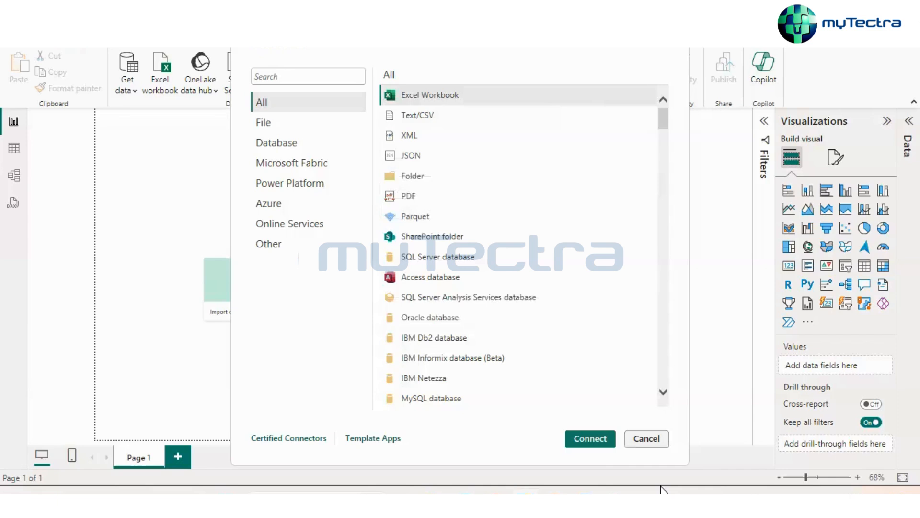
{"action": "left_click", "coordinate": [646, 439]}
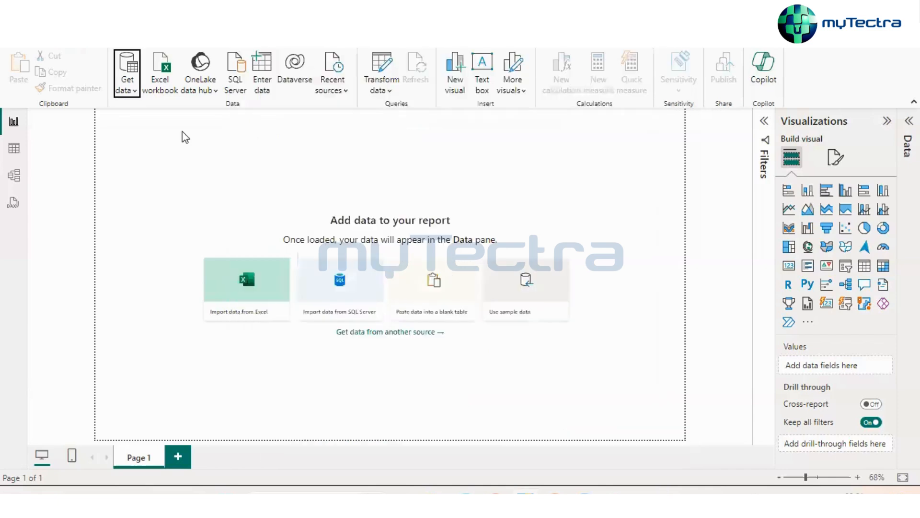
Connect to the Excel workbook Radiant_shops - 2024-07-01T161318.016 in the Downloads folder
{"action": "left_click", "coordinate": [129, 90]}
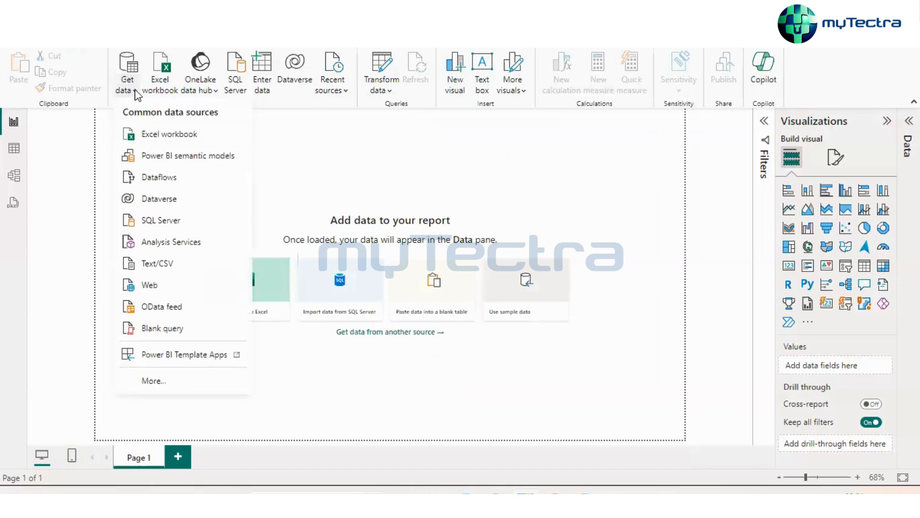
{"action": "left_click", "coordinate": [150, 134]}
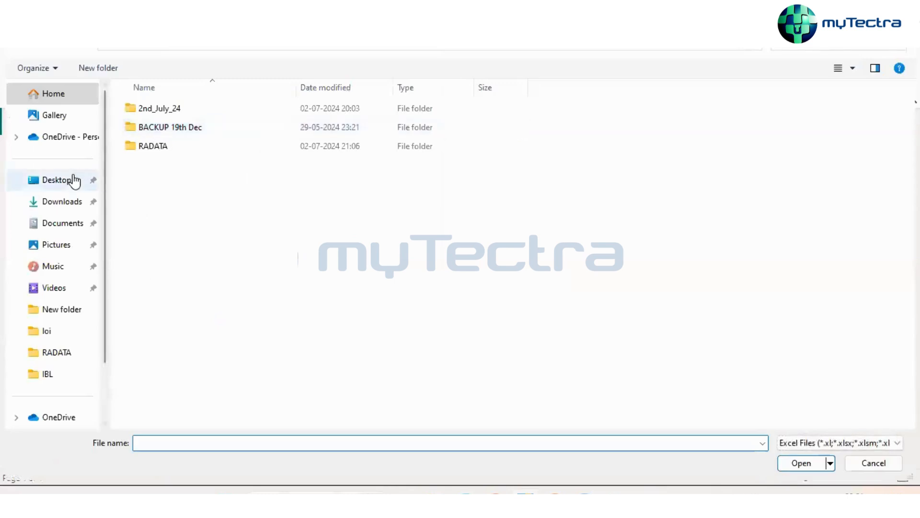
{"action": "left_click", "coordinate": [73, 180]}
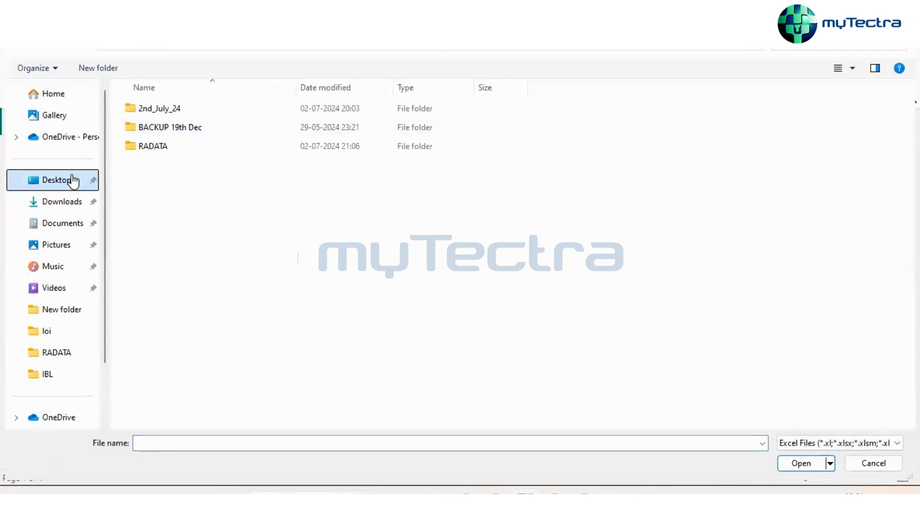
{"action": "left_click", "coordinate": [66, 202]}
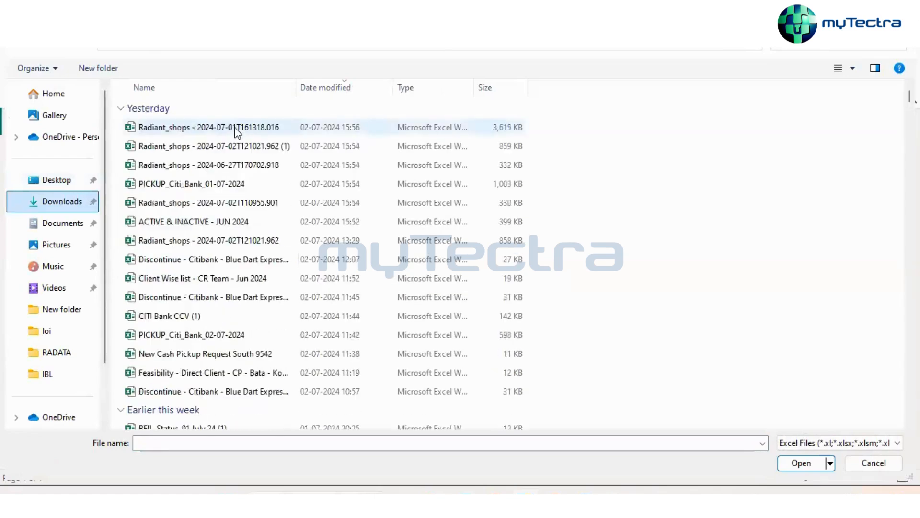
{"action": "left_click", "coordinate": [249, 130]}
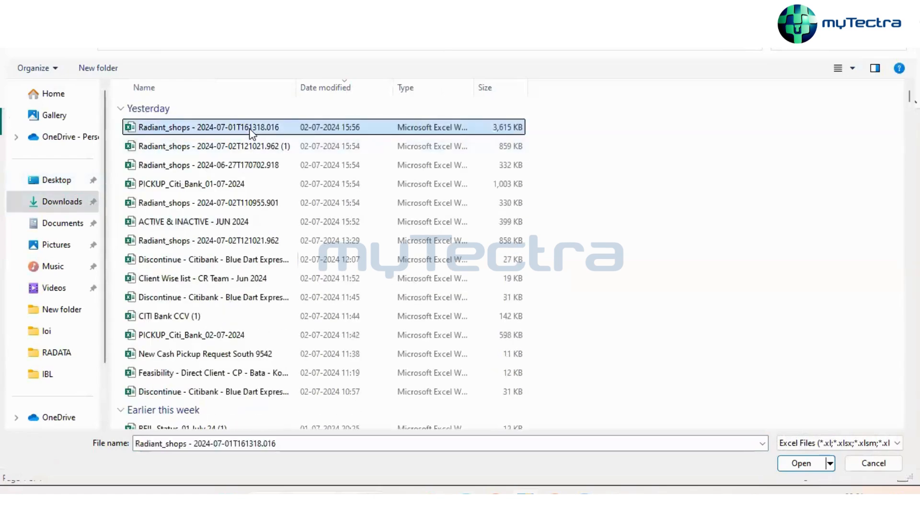
{"action": "left_click", "coordinate": [796, 468]}
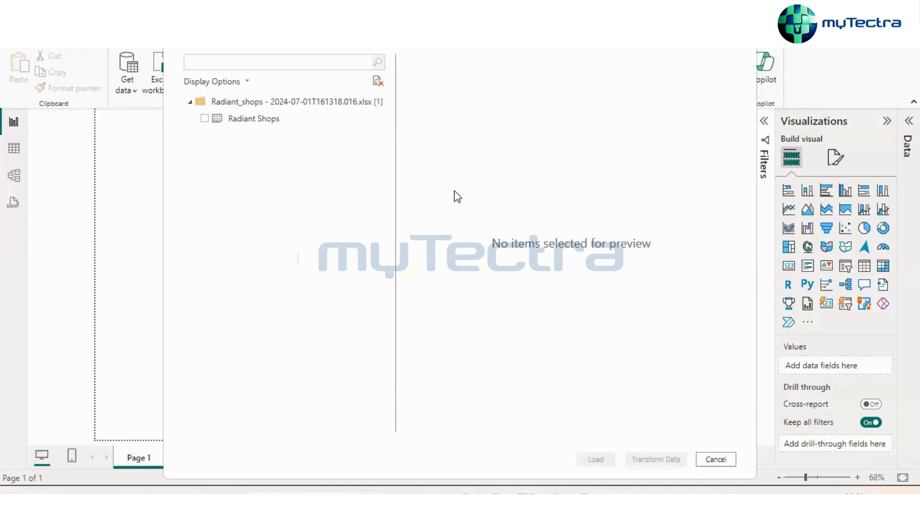
Load the Radiant Shops sheet into Power Query Editor for transformation and display the Shop ID column's statistics
{"action": "left_click", "coordinate": [260, 123]}
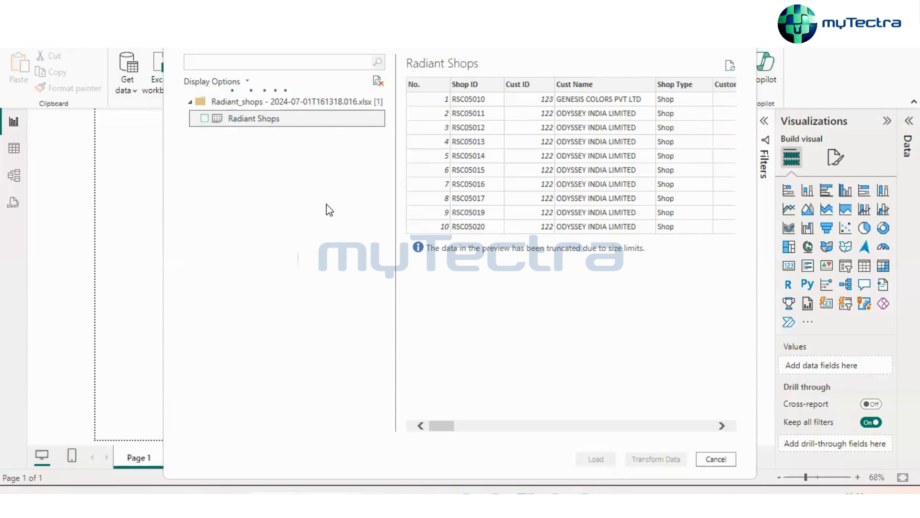
{"action": "left_click", "coordinate": [205, 119]}
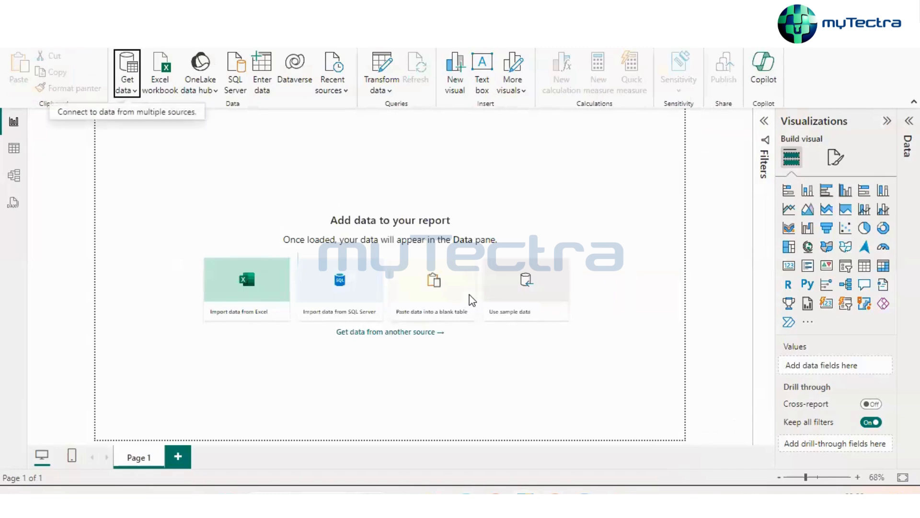
{"action": "left_click", "coordinate": [470, 296]}
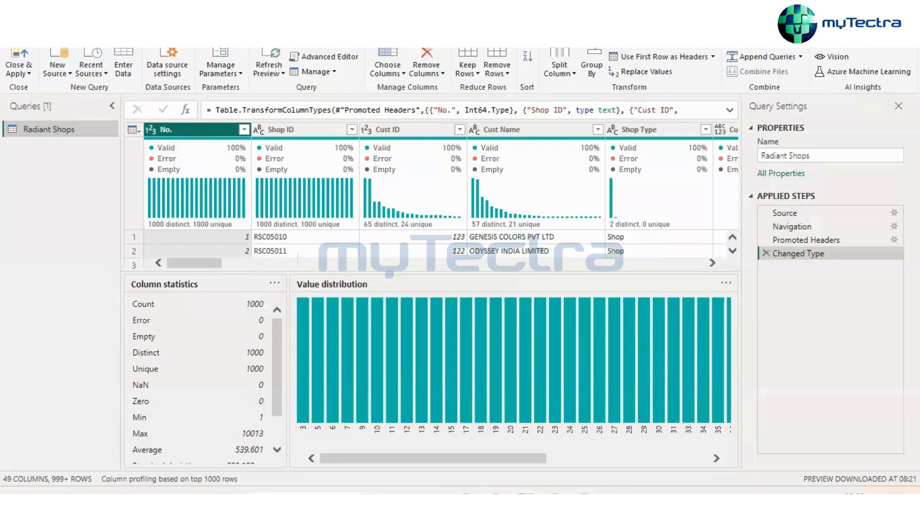
{"action": "left_click", "coordinate": [263, 134]}
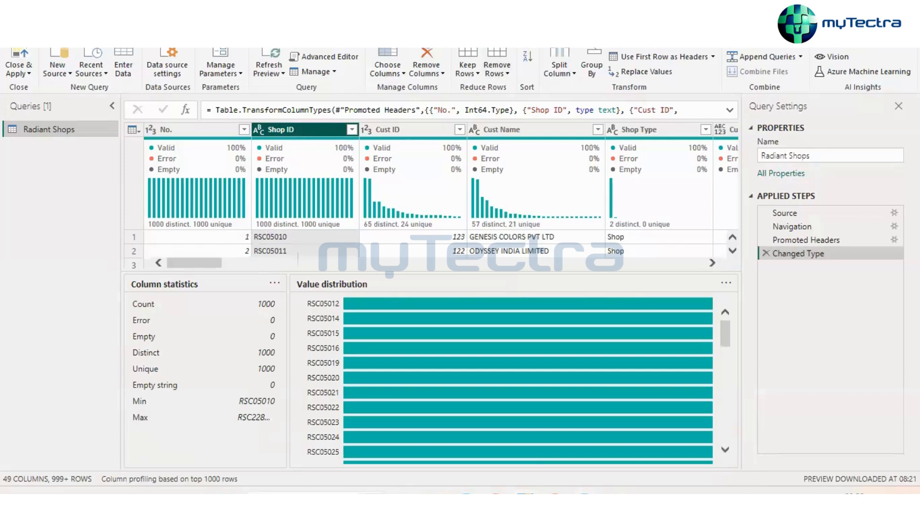
Switch to the Power BI Desktop report window, dismiss the pending query changes notice and return to Power Query Editor
{"action": "mouse_move", "coordinate": [555, 501]}
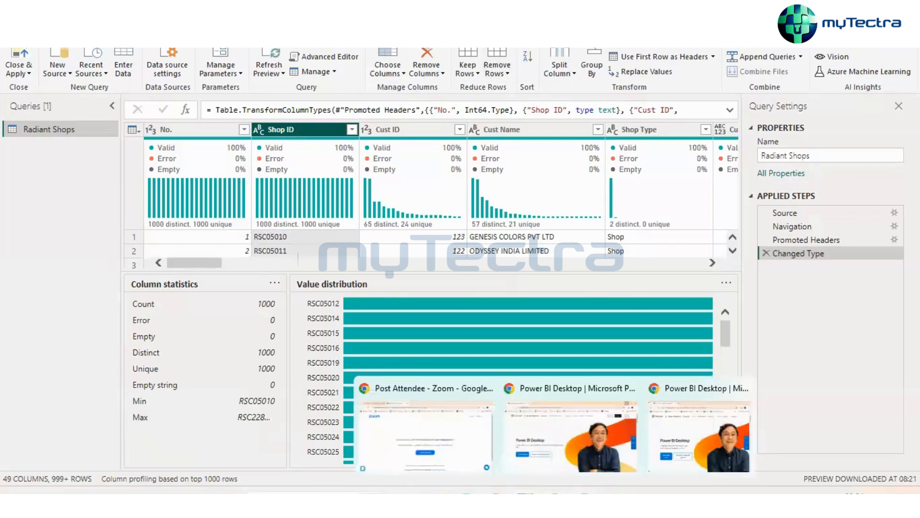
{"action": "mouse_move", "coordinate": [585, 501]}
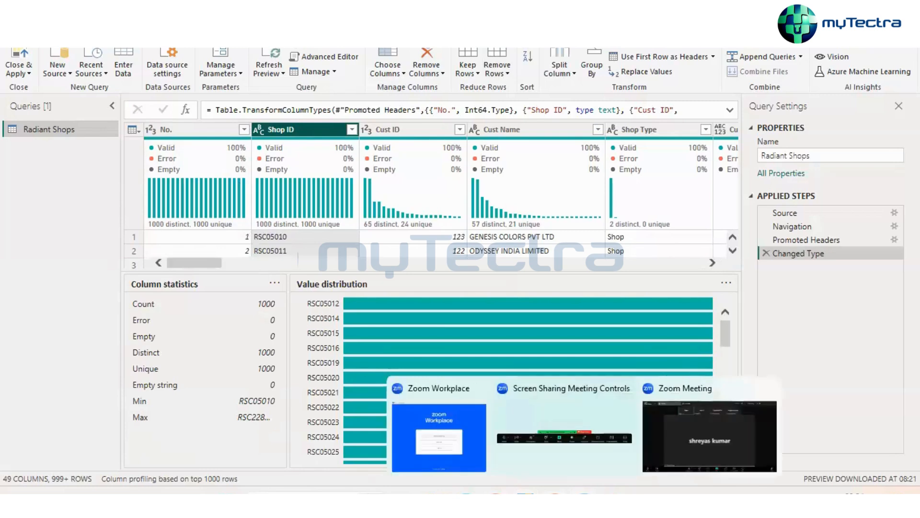
{"action": "mouse_move", "coordinate": [526, 500]}
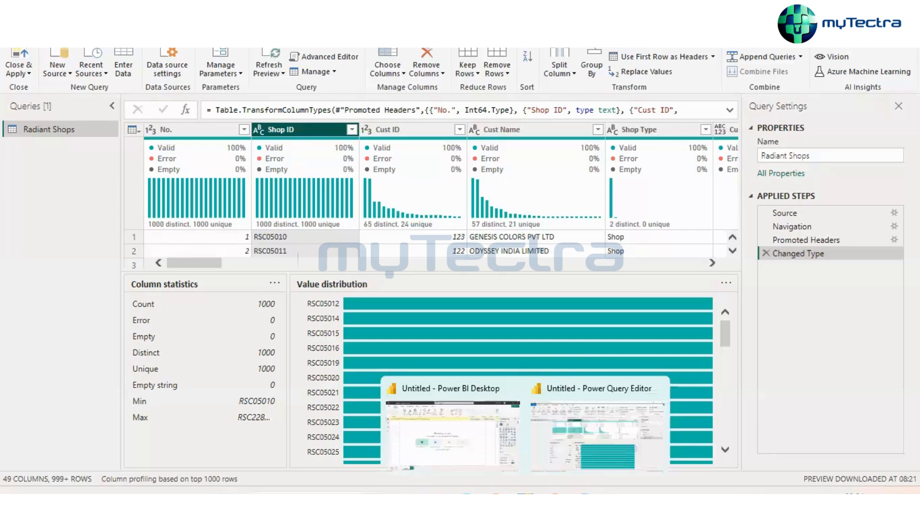
{"action": "left_click", "coordinate": [453, 431]}
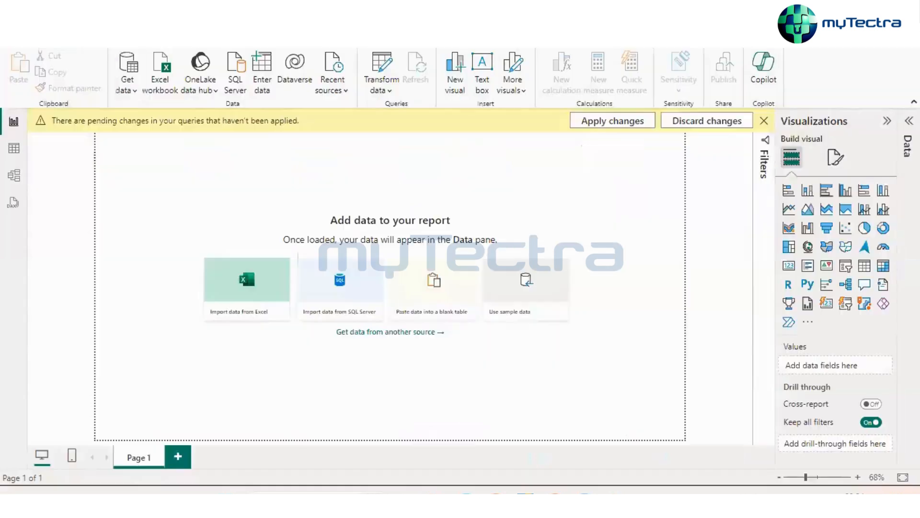
{"action": "left_click", "coordinate": [765, 122]}
{"action": "mouse_move", "coordinate": [525, 501]}
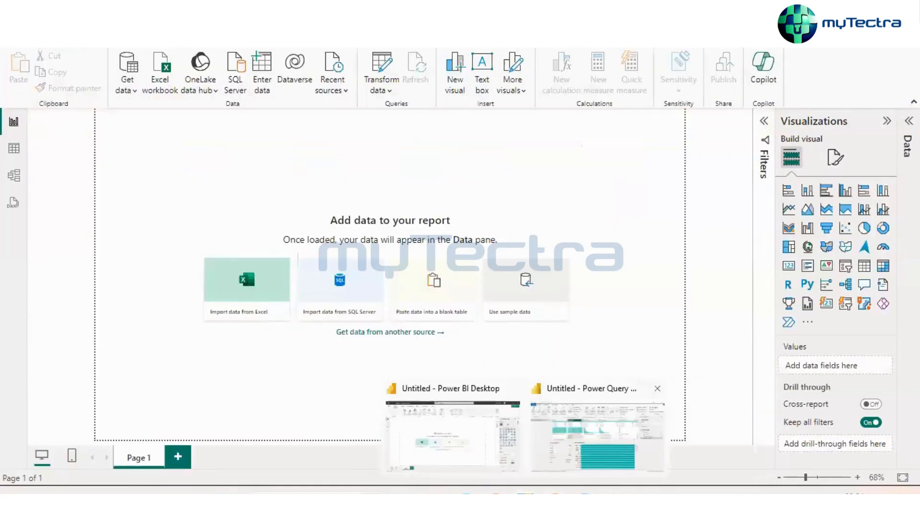
{"action": "left_click", "coordinate": [597, 436]}
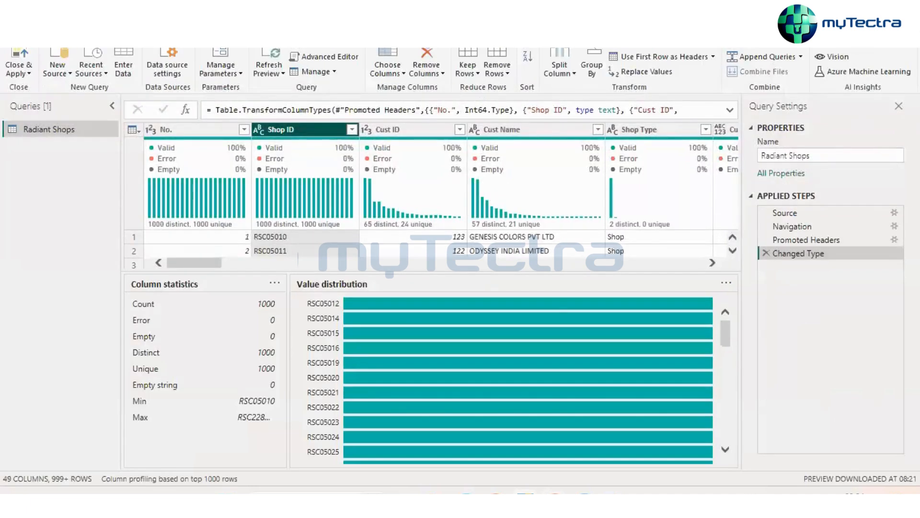
Turn off the column profile, column distribution and column quality displays for the data preview
{"action": "left_click", "coordinate": [161, 38]}
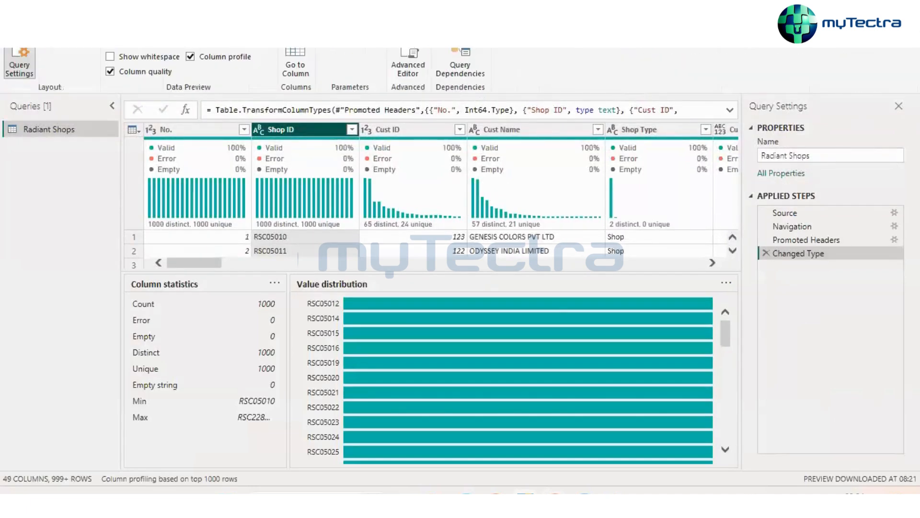
{"action": "left_click", "coordinate": [190, 57]}
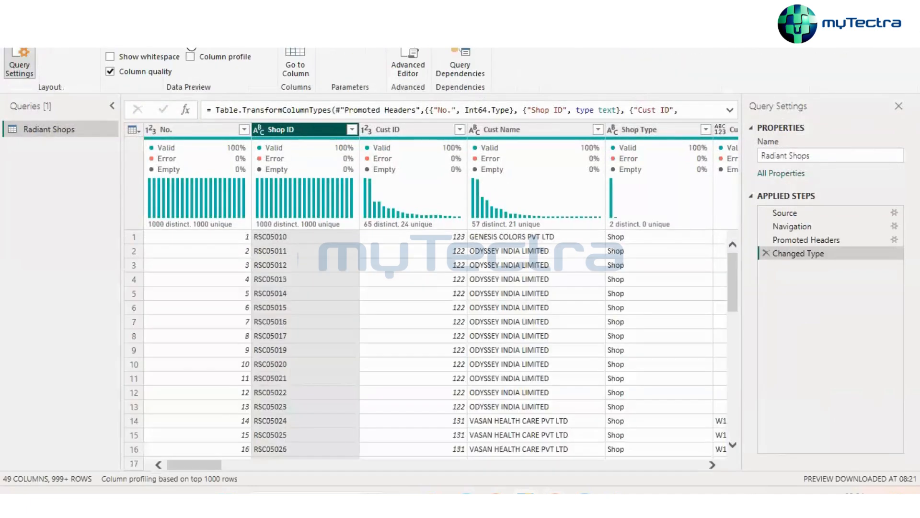
{"action": "left_click", "coordinate": [111, 71]}
Look through the Radiant Shops columns, from No. and Shop ID across to Sol ID
{"action": "left_click", "coordinate": [198, 146]}
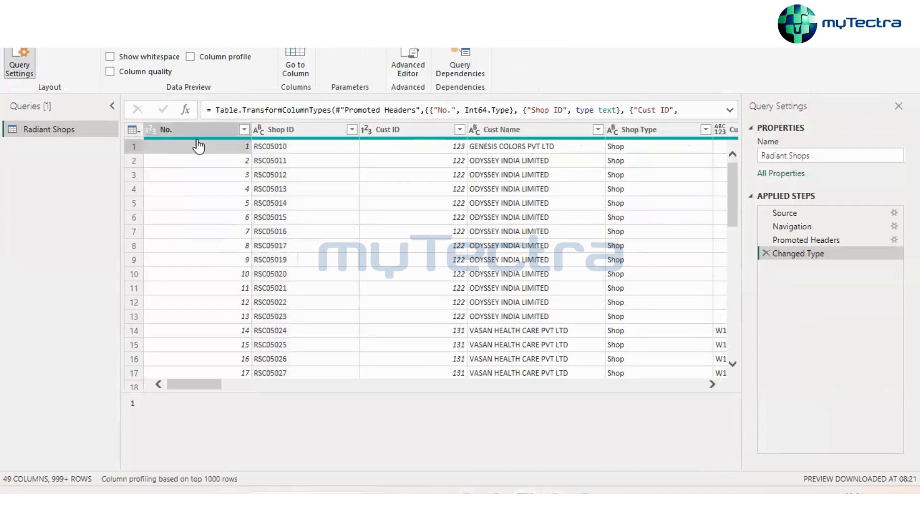
{"action": "left_click", "coordinate": [194, 131]}
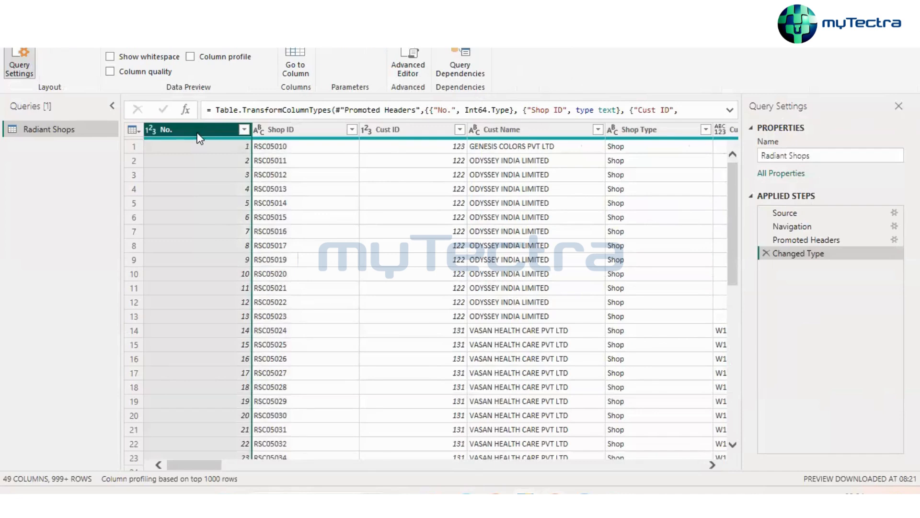
{"action": "left_click", "coordinate": [266, 131]}
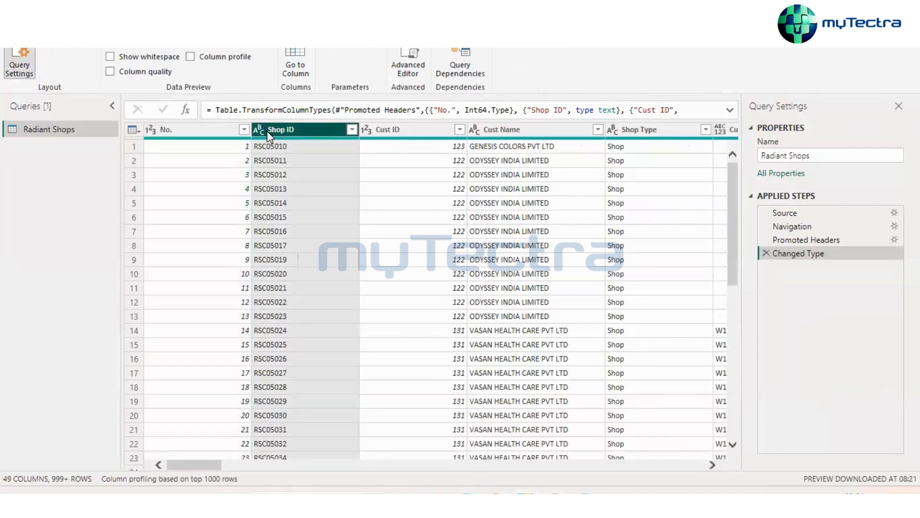
{"action": "key", "text": "Right"}
{"action": "key", "text": "Right"}
{"action": "key", "text": "Right"}
{"action": "key", "text": "Right"}
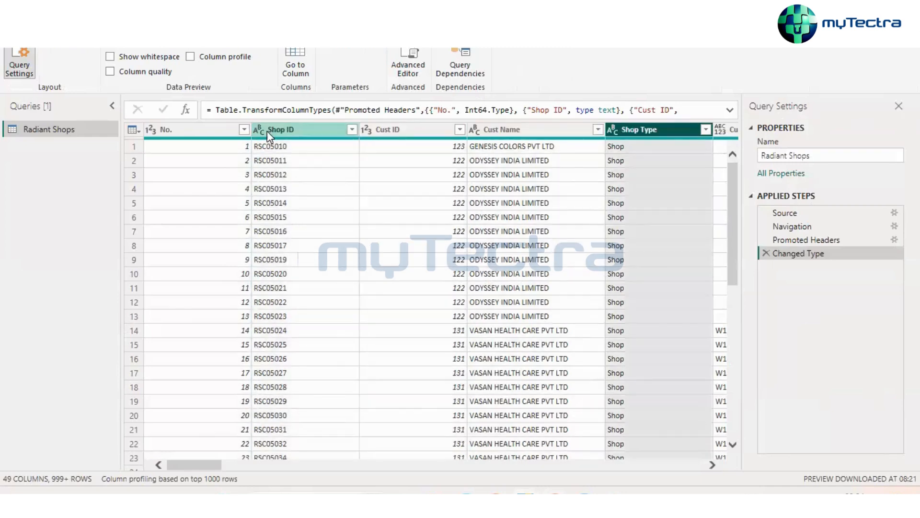
{"action": "key", "text": "Right"}
{"action": "key", "text": "Right"}
{"action": "key", "text": "Right"}
{"action": "key", "text": "Right"}
{"action": "key", "text": "Right"}
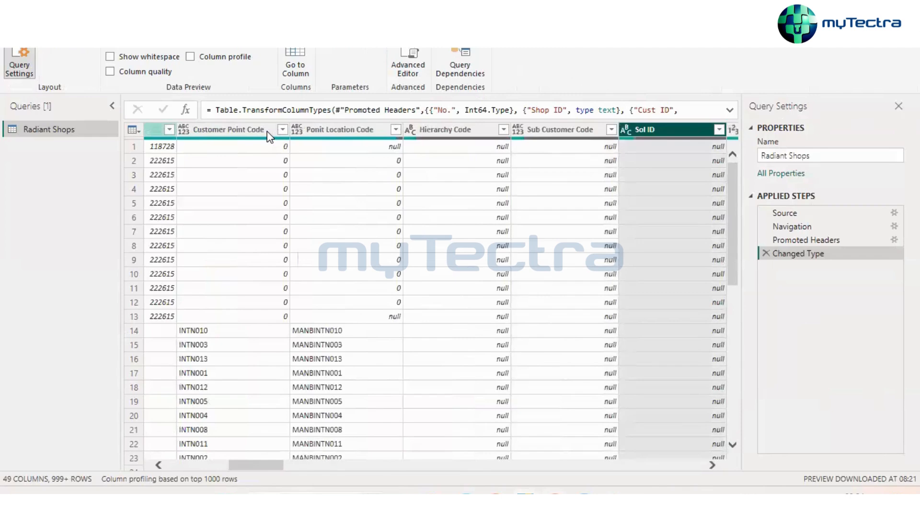
Look through the Radiant Shops columns from Division Code across to Deposit Bank
{"action": "key", "text": "Right"}
{"action": "key", "text": "Right"}
{"action": "key", "text": "Right"}
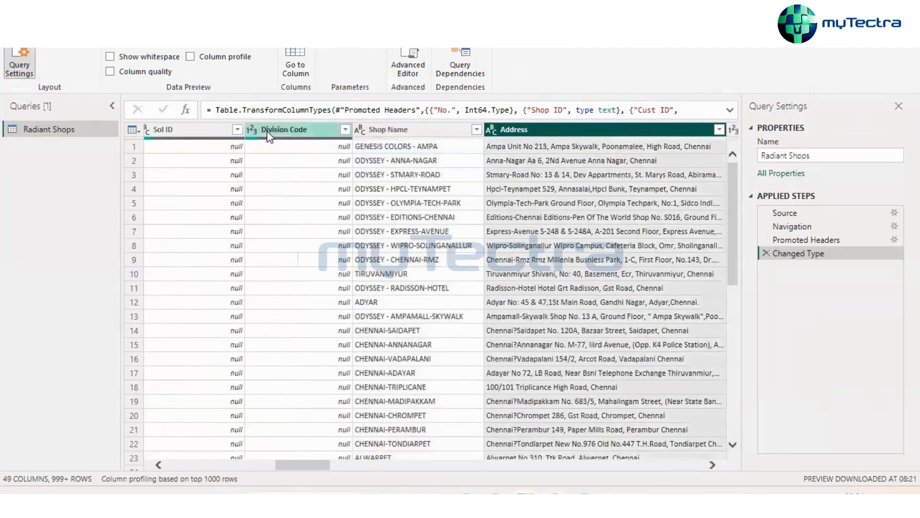
{"action": "key", "text": "Right"}
{"action": "key", "text": "Right"}
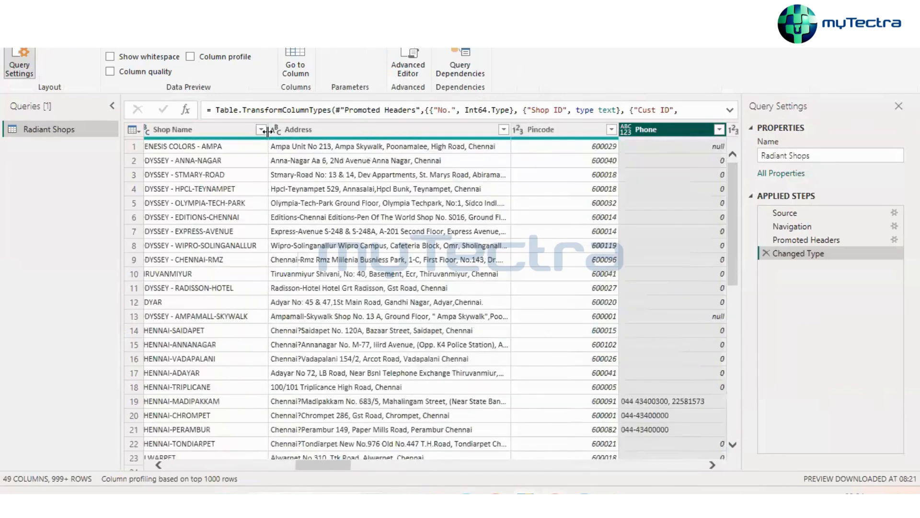
{"action": "key", "text": "Right"}
{"action": "key", "text": "Right"}
{"action": "key", "text": "Right"}
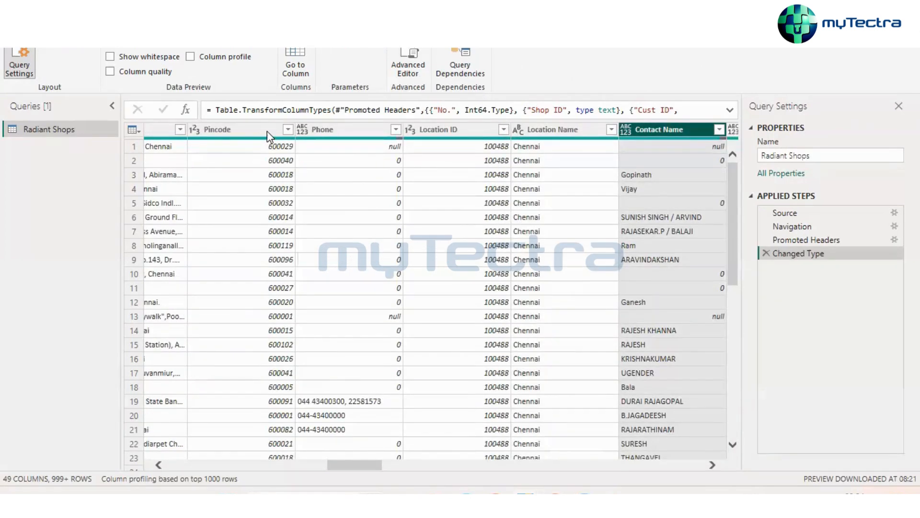
{"action": "key", "text": "Right"}
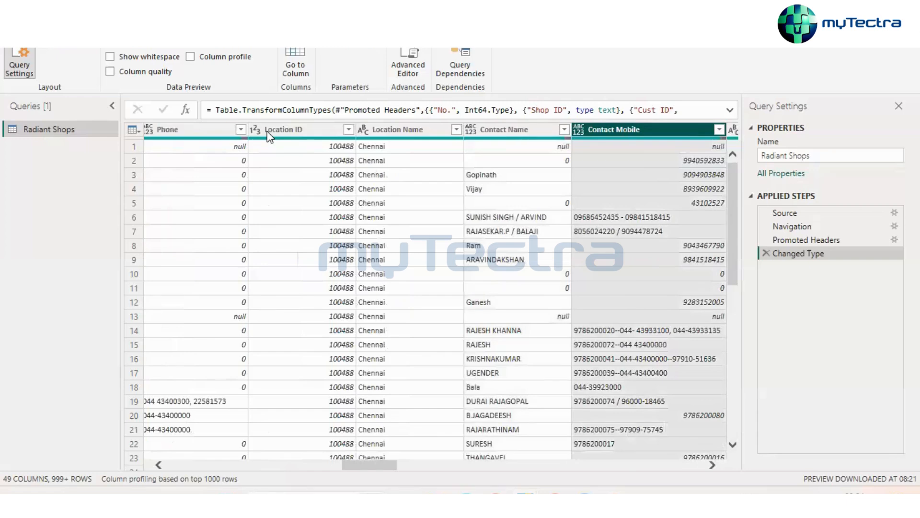
{"action": "key", "text": "Right"}
{"action": "key", "text": "Right"}
{"action": "key", "text": "Right"}
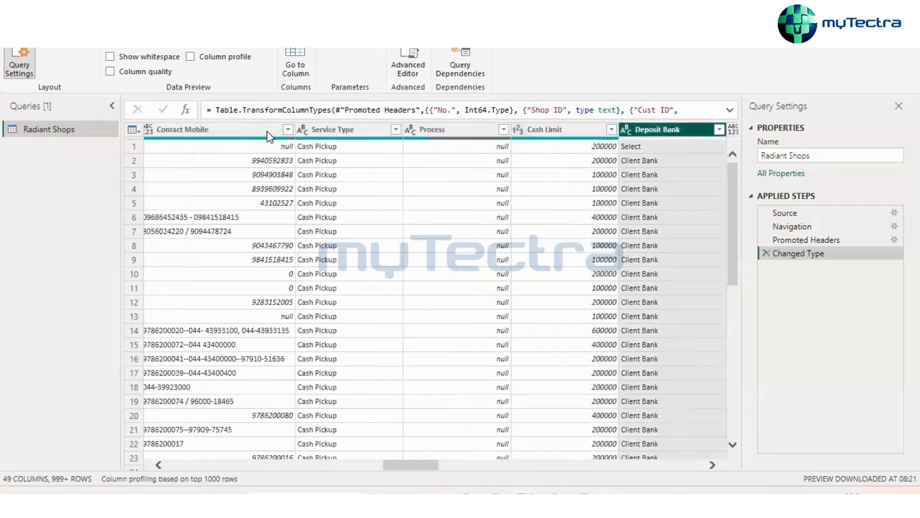
Go back through the Radiant Shops columns from Deposit Bank to the first column, No
{"action": "key", "text": "Left"}
{"action": "key", "text": "Left"}
{"action": "key", "text": "Left"}
{"action": "key", "text": "Left"}
{"action": "key", "text": "Left"}
{"action": "key", "text": "Left"}
{"action": "key", "text": "Left"}
{"action": "key", "text": "Left"}
{"action": "key", "text": "Left"}
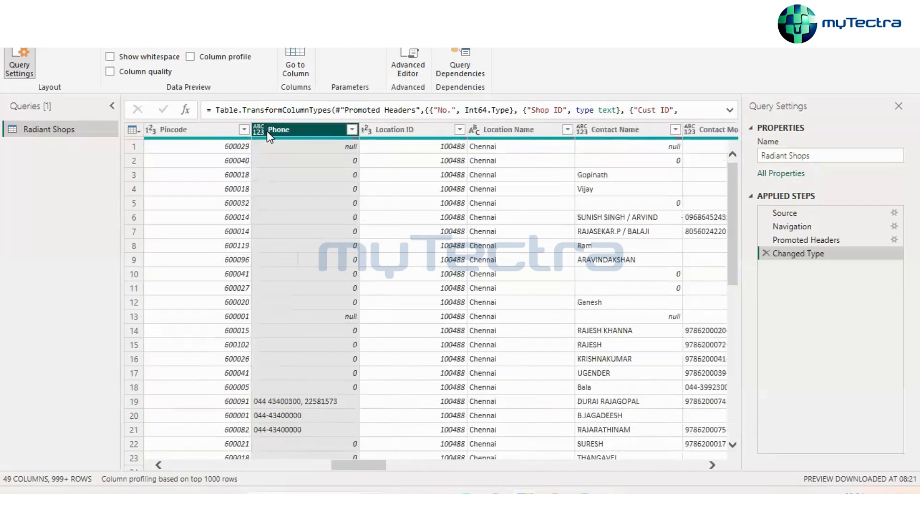
{"action": "key", "text": "Left"}
{"action": "key", "text": "Left"}
{"action": "key", "text": "Left"}
{"action": "key", "text": "Left"}
{"action": "key", "text": "Left"}
{"action": "key", "text": "Left"}
{"action": "key", "text": "Left"}
{"action": "key", "text": "Left"}
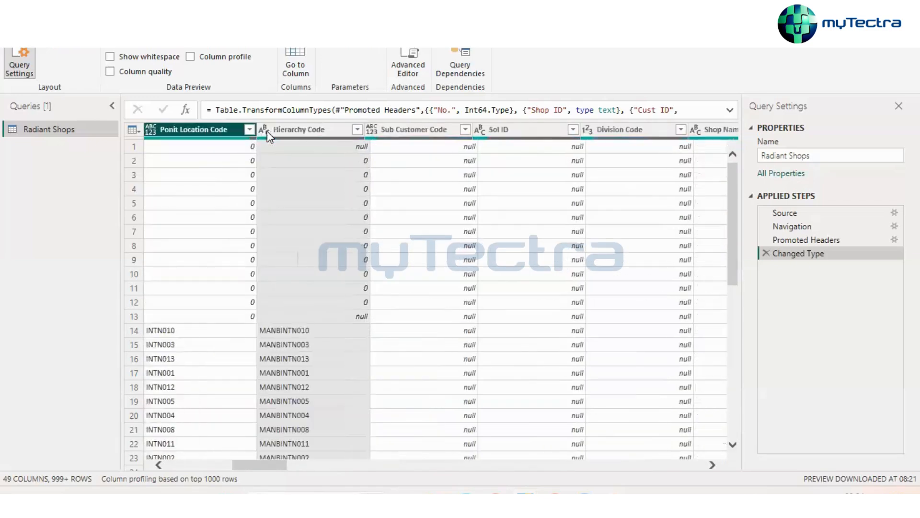
{"action": "key", "text": "Left"}
{"action": "key", "text": "Left"}
{"action": "key", "text": "Left"}
{"action": "key", "text": "Left"}
{"action": "key", "text": "Left"}
{"action": "key", "text": "Left"}
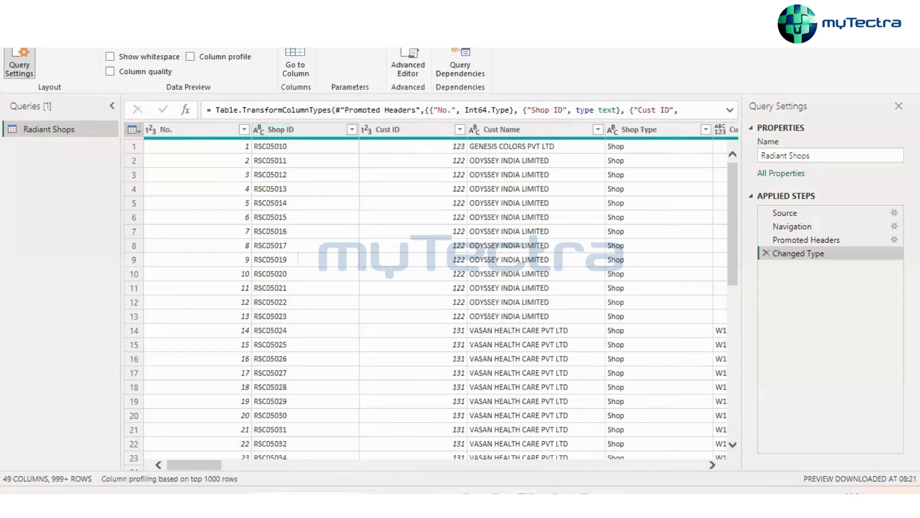
Turn on column quality and examine the valid, error and empty shares from Shop ID across to Sub Customer Code
{"action": "left_click", "coordinate": [113, 71]}
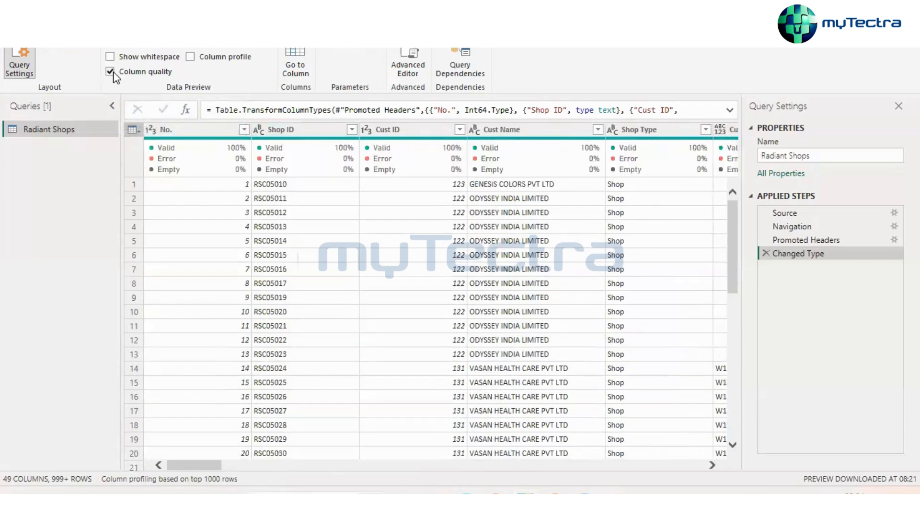
{"action": "left_click", "coordinate": [279, 170]}
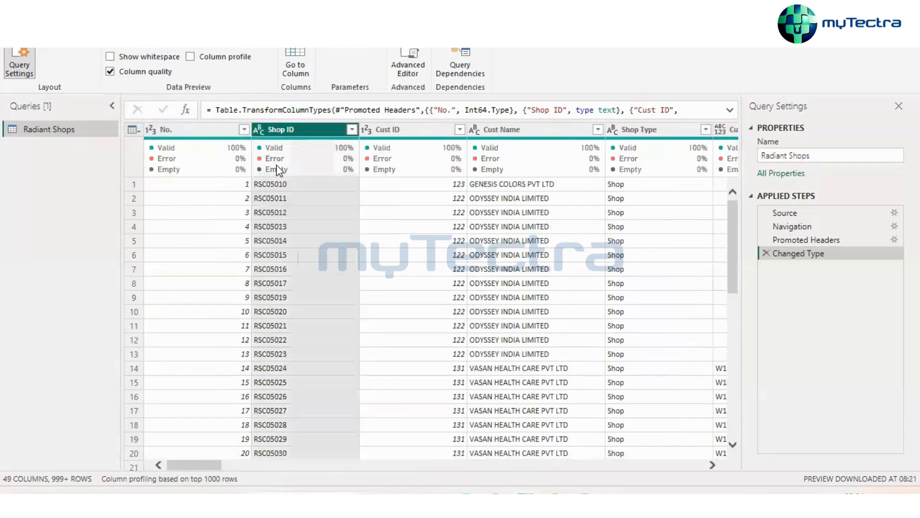
{"action": "key", "text": "Right"}
{"action": "key", "text": "Right"}
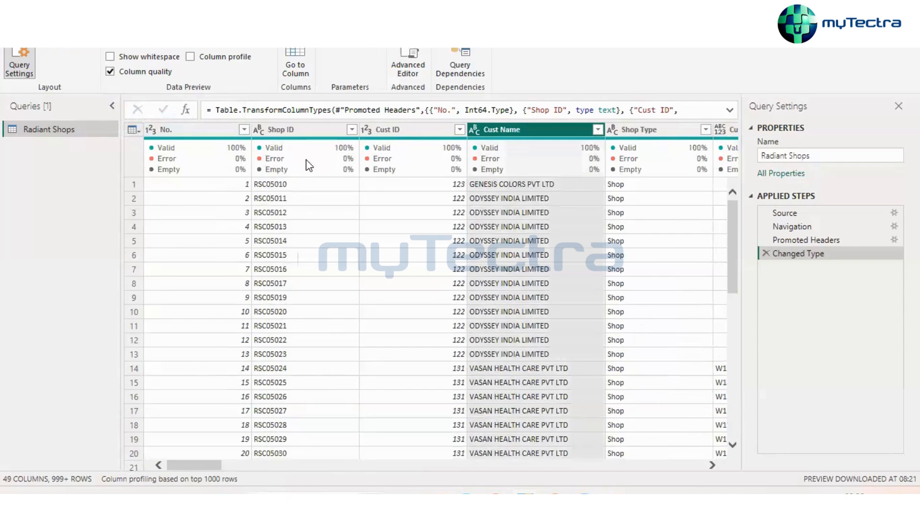
{"action": "key", "text": "Right"}
{"action": "key", "text": "Right"}
{"action": "key", "text": "Right"}
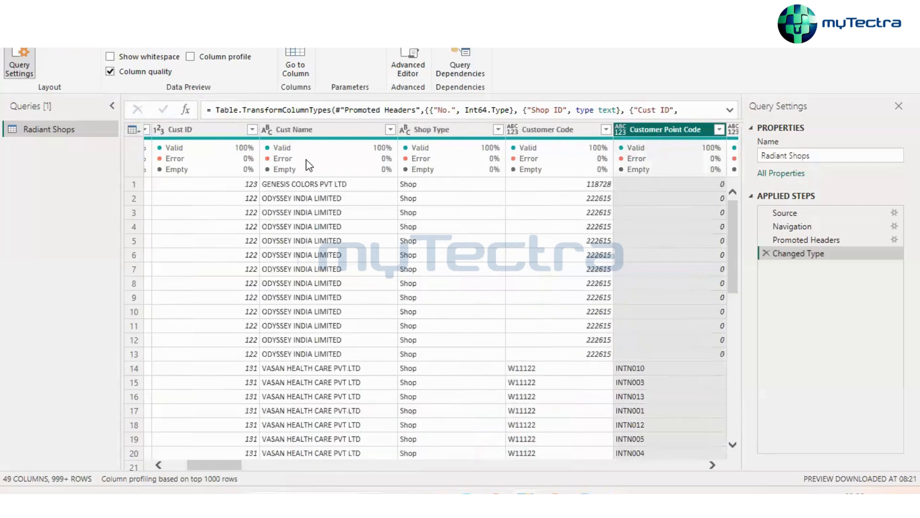
{"action": "key", "text": "Right"}
{"action": "key", "text": "Right"}
{"action": "key", "text": "Right"}
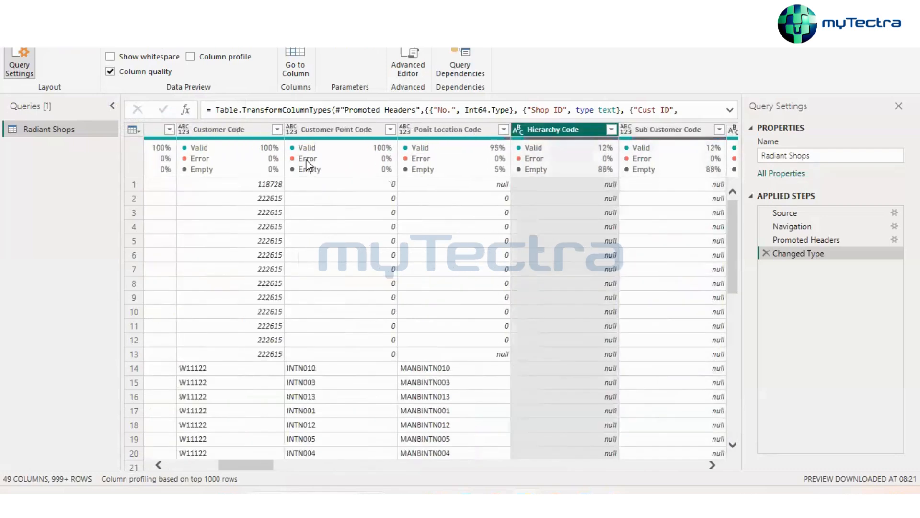
Turn on column profile and column distribution, checking the Customer Point Code and Customer Code statistics and the distributions of the first columns
{"action": "left_click", "coordinate": [191, 58]}
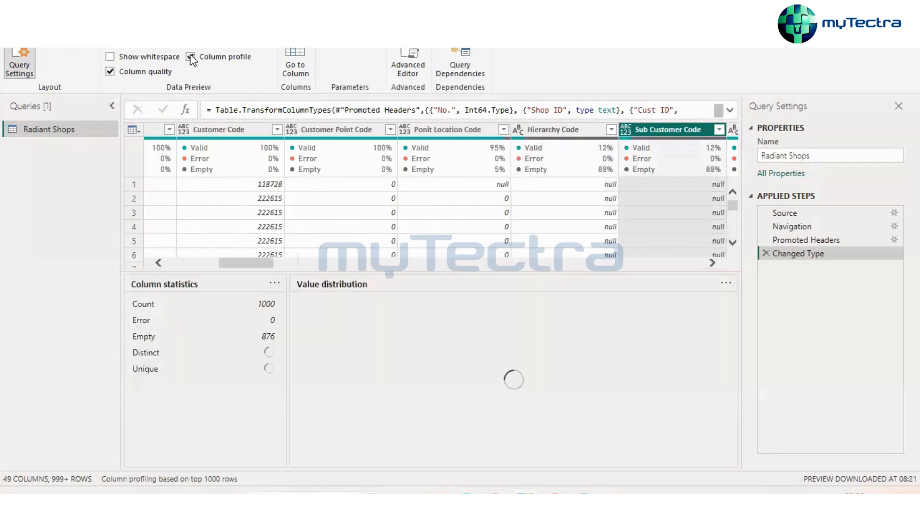
{"action": "left_click", "coordinate": [322, 130]}
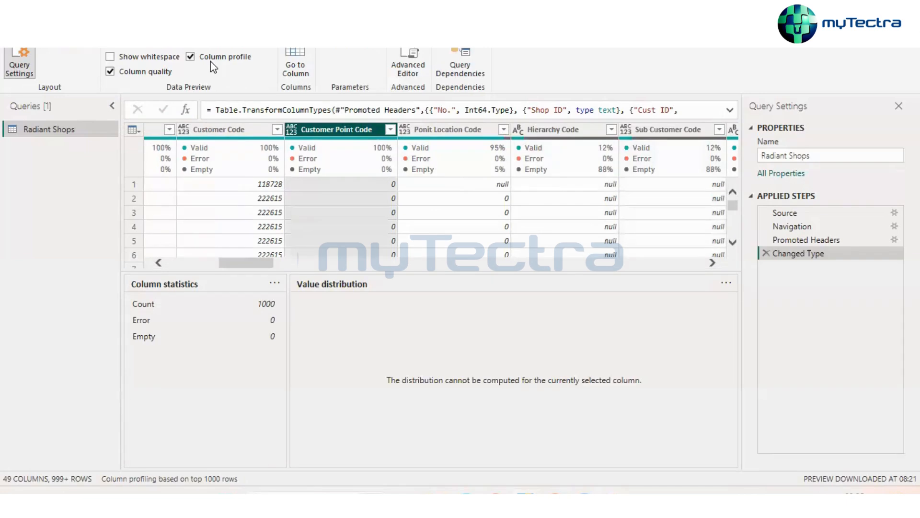
{"action": "left_click", "coordinate": [196, 131]}
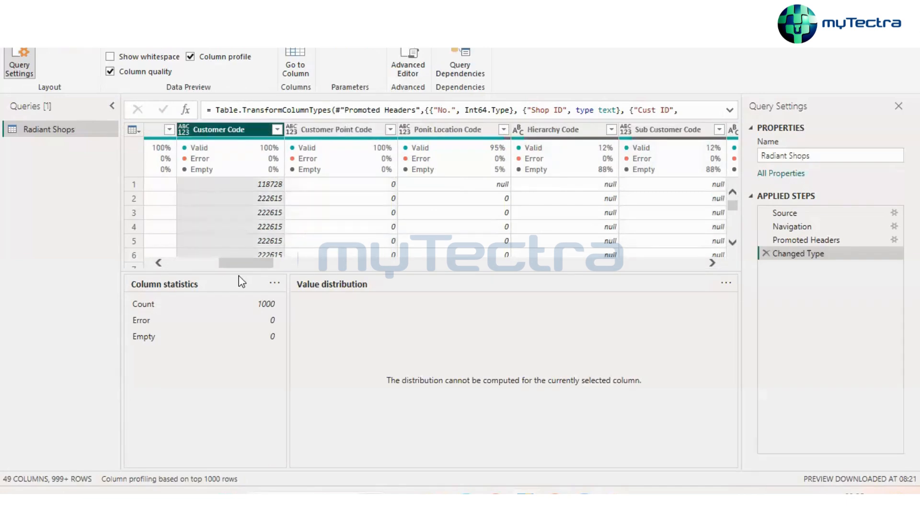
{"action": "left_click_drag", "start_coordinate": [246, 263], "coordinate": [150, 261]}
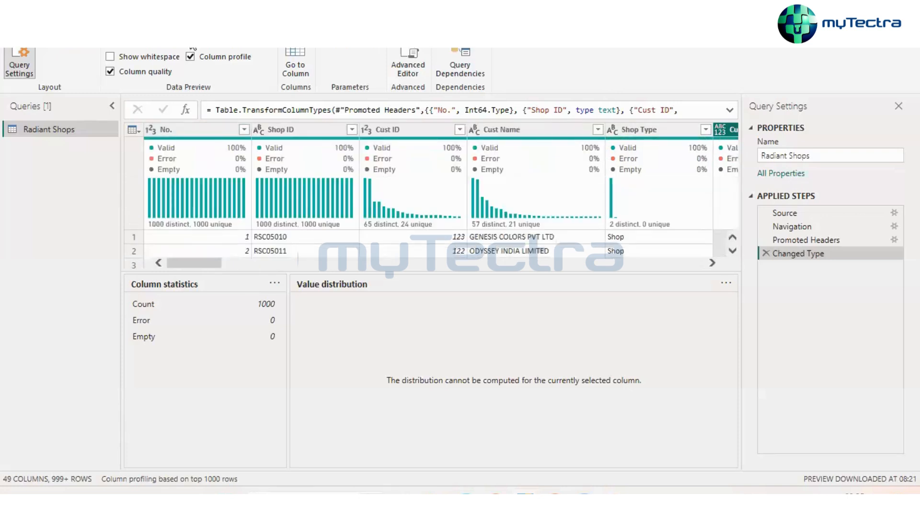
{"action": "mouse_move", "coordinate": [221, 198]}
{"action": "mouse_move", "coordinate": [393, 215]}
Return to the report window, apply the pending query changes and expand the Radiant Shops table to list its fields
{"action": "left_click", "coordinate": [41, 35]}
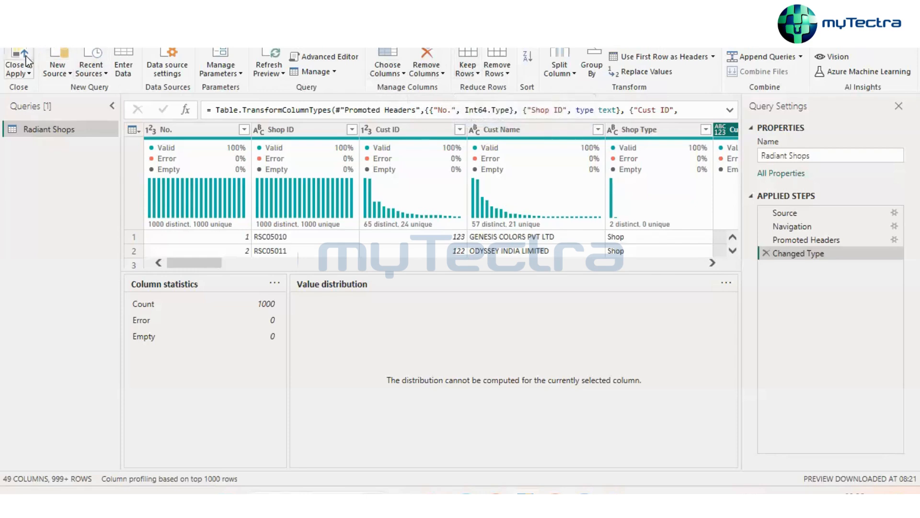
{"action": "left_click", "coordinate": [188, 133]}
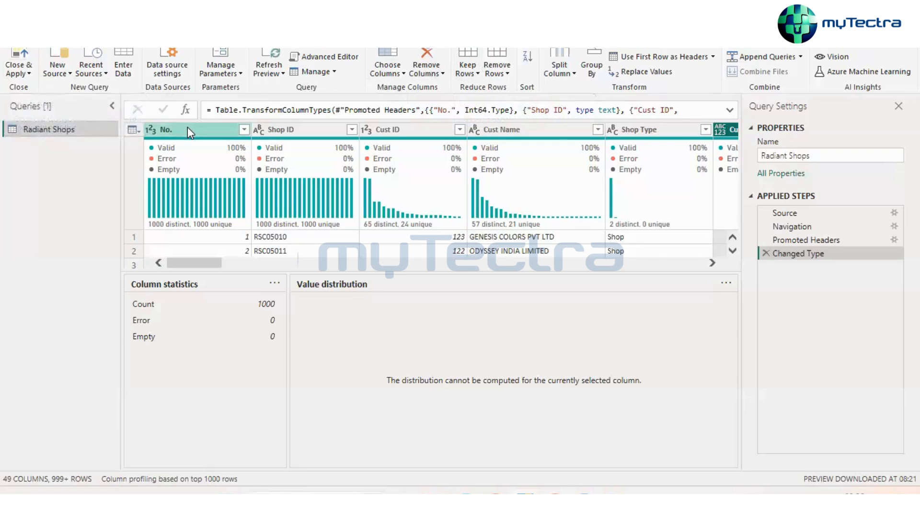
{"action": "left_click", "coordinate": [14, 53]}
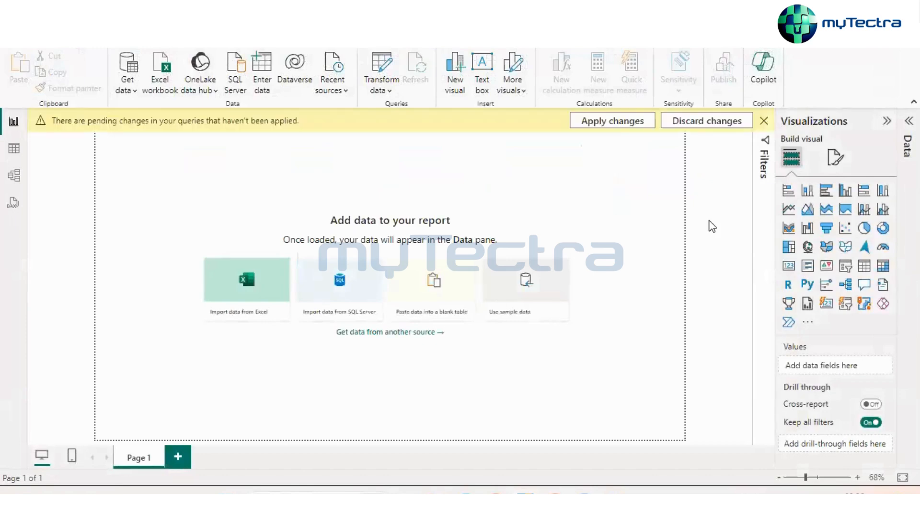
{"action": "left_click", "coordinate": [625, 127]}
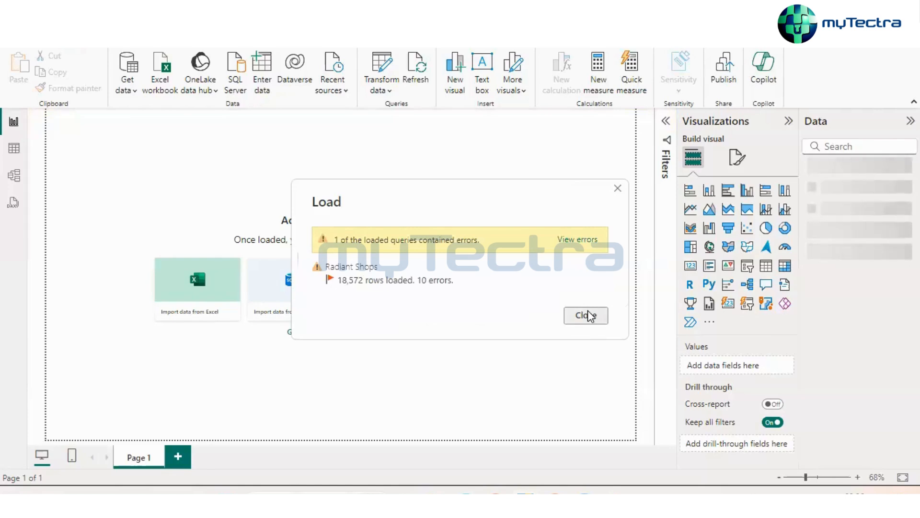
{"action": "left_click", "coordinate": [587, 315]}
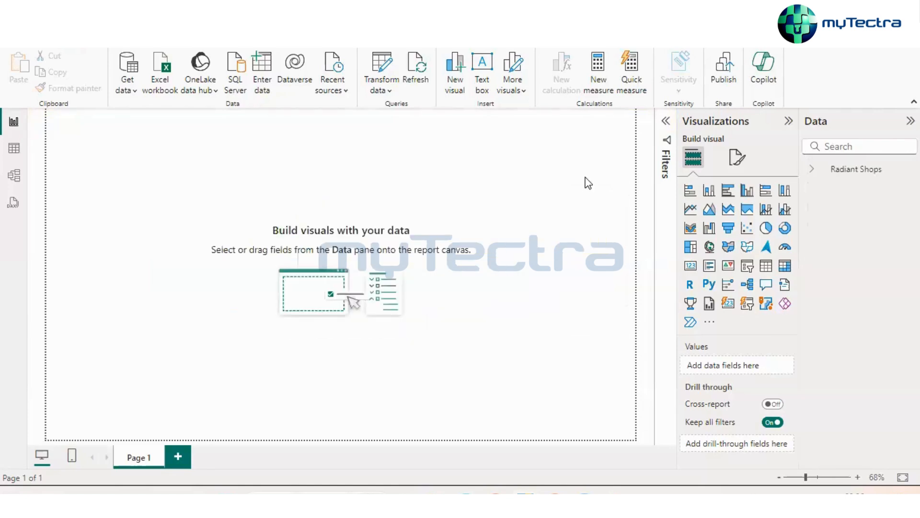
{"action": "left_click", "coordinate": [828, 174]}
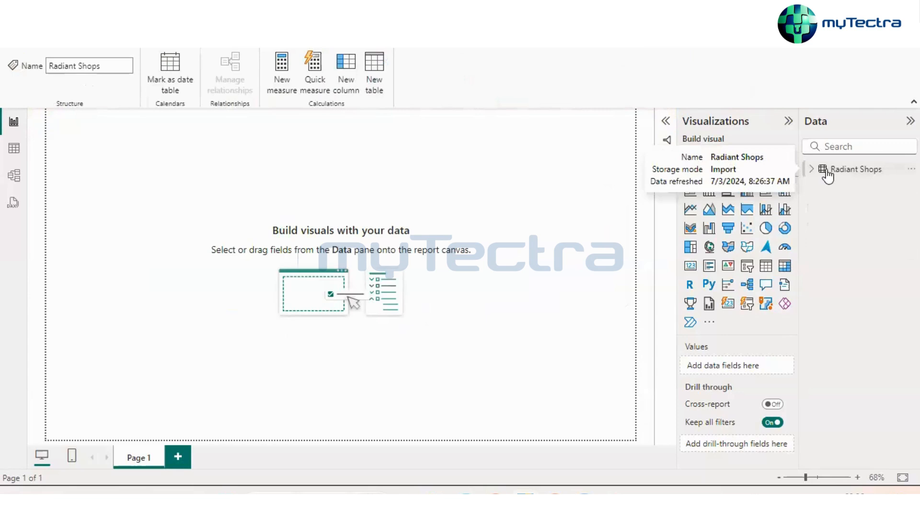
{"action": "left_click", "coordinate": [828, 173]}
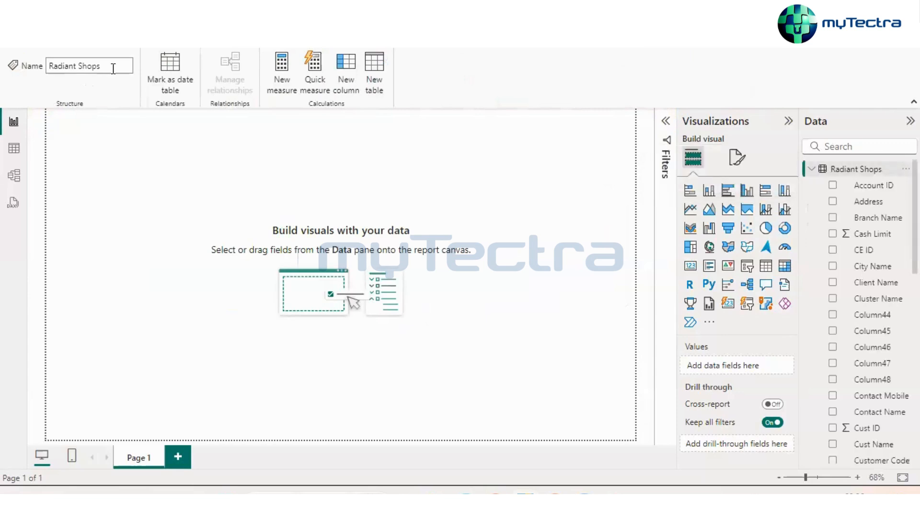
Add a stacked bar chart to Page 1 and enlarge it across much of the page's upper part
{"action": "left_click", "coordinate": [382, 154]}
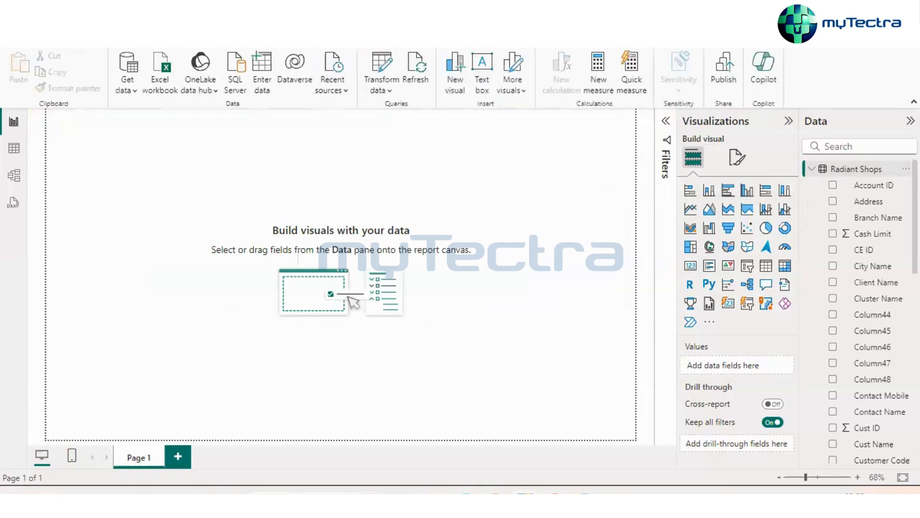
{"action": "left_click", "coordinate": [691, 190]}
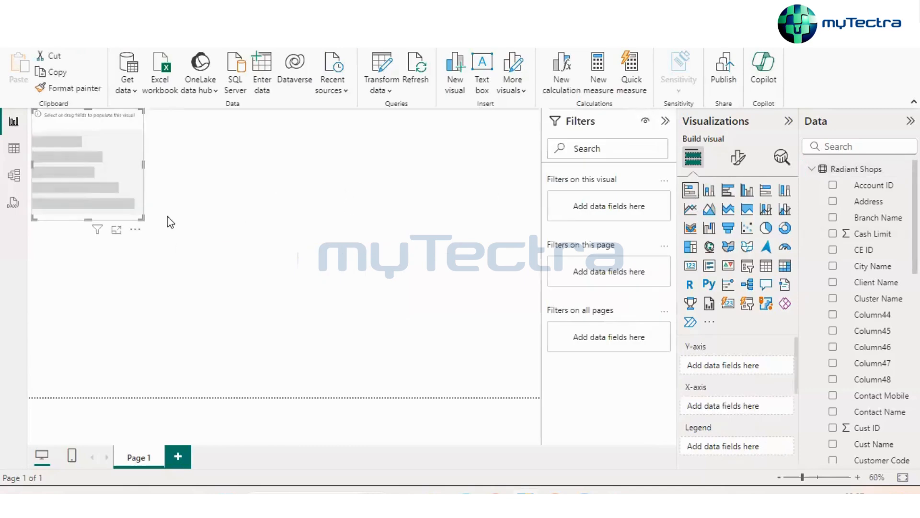
{"action": "left_click_drag", "start_coordinate": [143, 215], "coordinate": [407, 277]}
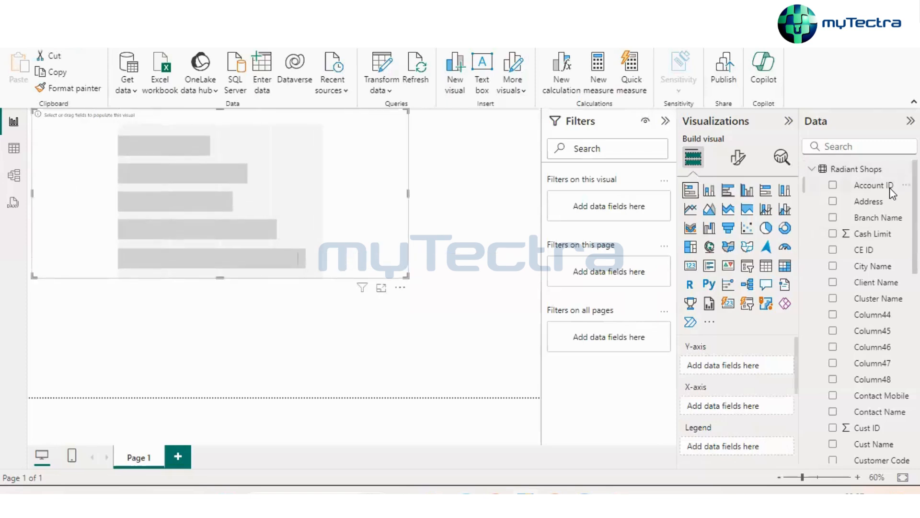
Find the State field in the Radiant Shops table and assign it to the stacked bar chart's Y-axis
{"action": "scroll", "coordinate": [863, 311], "scroll_direction": "down", "scroll_amount": 10}
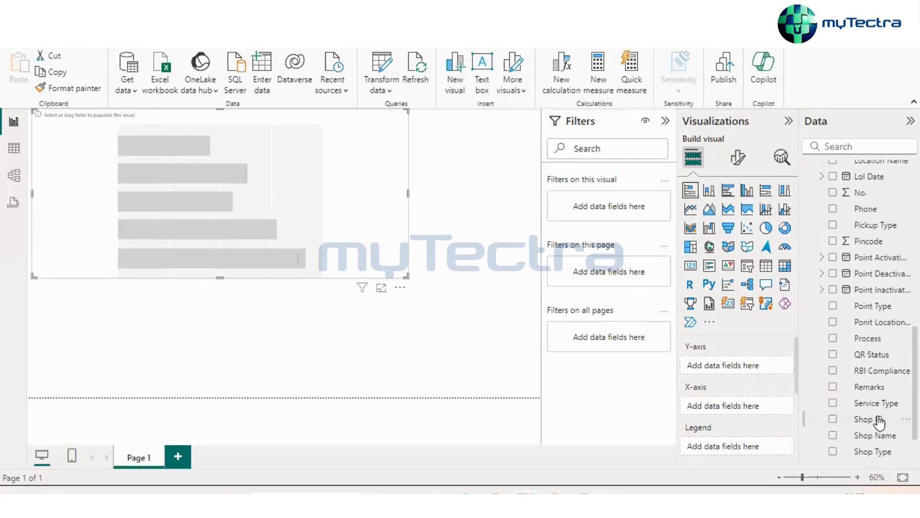
{"action": "left_click", "coordinate": [879, 421]}
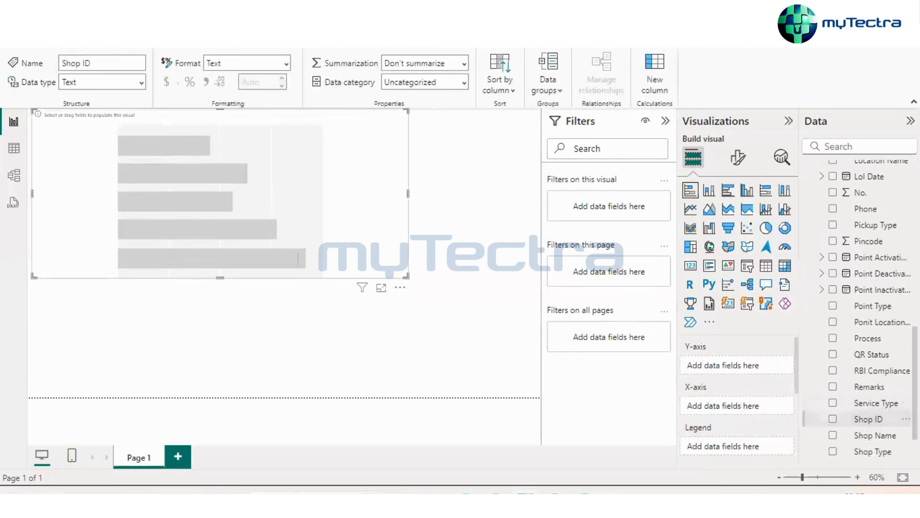
{"action": "scroll", "coordinate": [863, 311], "scroll_direction": "up", "scroll_amount": 10}
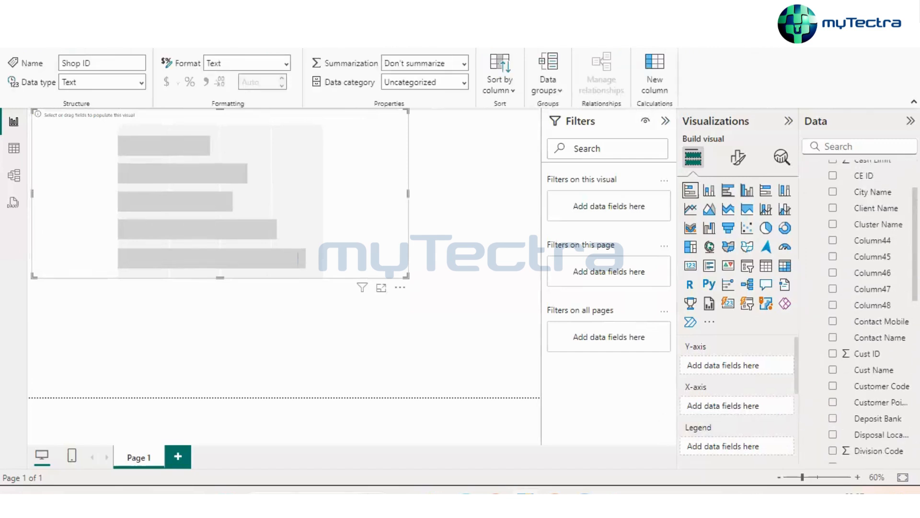
{"action": "scroll", "coordinate": [863, 311], "scroll_direction": "down", "scroll_amount": 5}
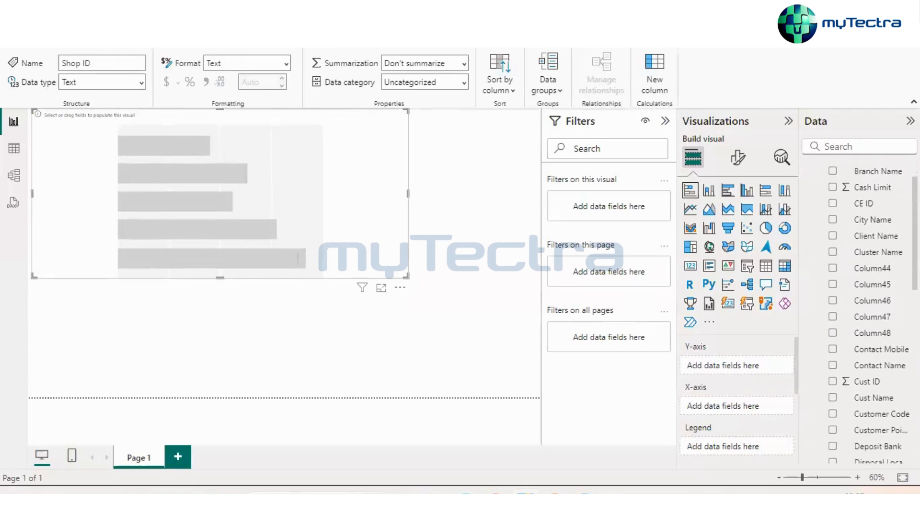
{"action": "scroll", "coordinate": [863, 312], "scroll_direction": "down", "scroll_amount": 4}
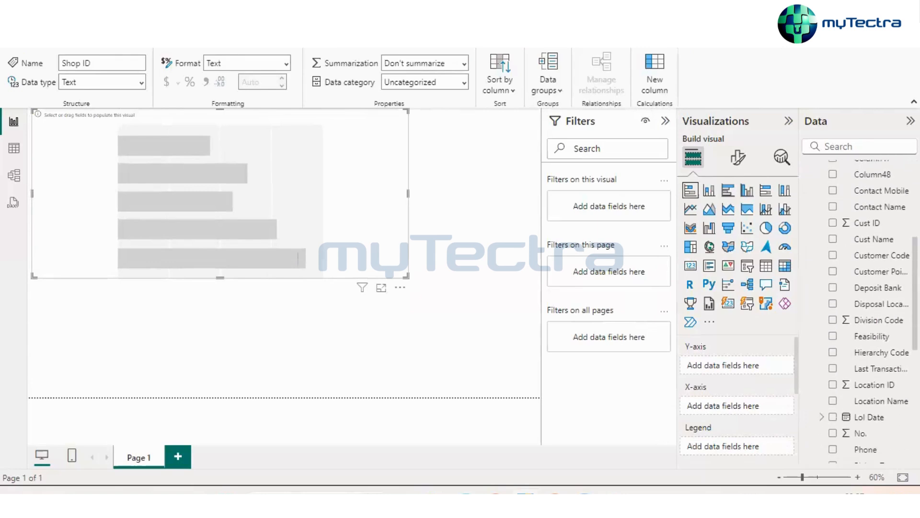
{"action": "scroll", "coordinate": [863, 311], "scroll_direction": "down", "scroll_amount": 4}
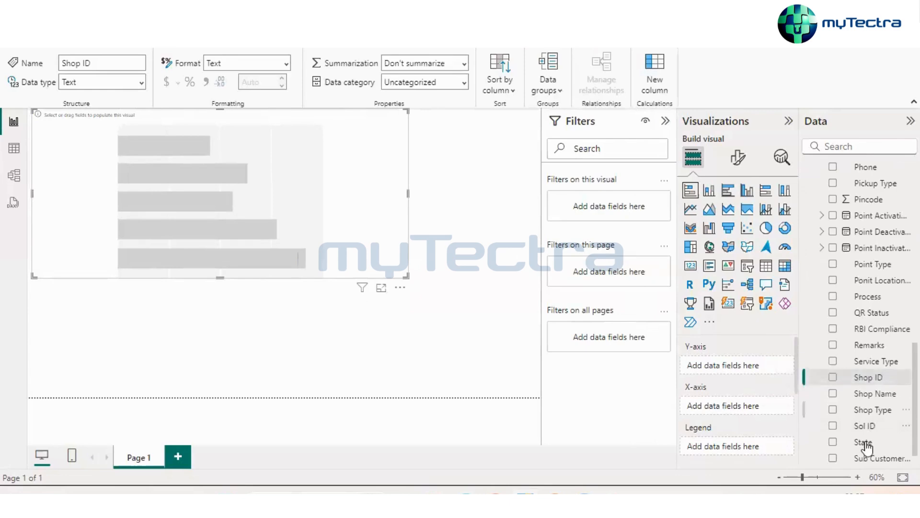
{"action": "left_click_drag", "start_coordinate": [867, 448], "coordinate": [379, 266]}
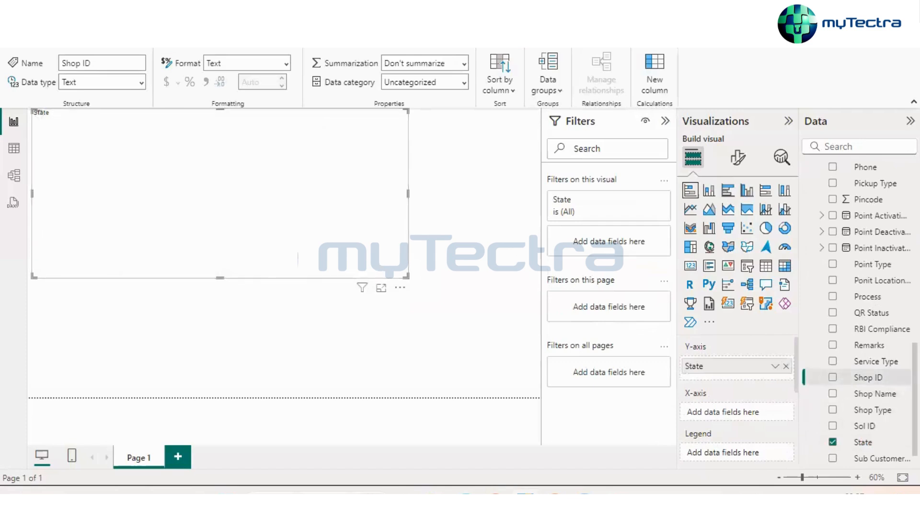
{"action": "scroll", "coordinate": [863, 377], "scroll_direction": "up", "scroll_amount": 10}
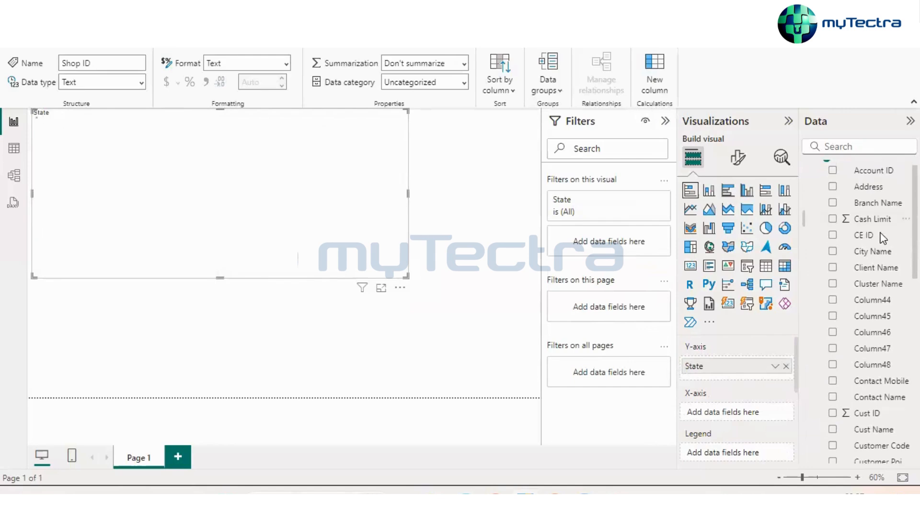
Assign the CE ID field to the stacked bar chart's X-axis and shrink the chart into the page's upper-left area
{"action": "left_click_drag", "start_coordinate": [884, 237], "coordinate": [740, 411]}
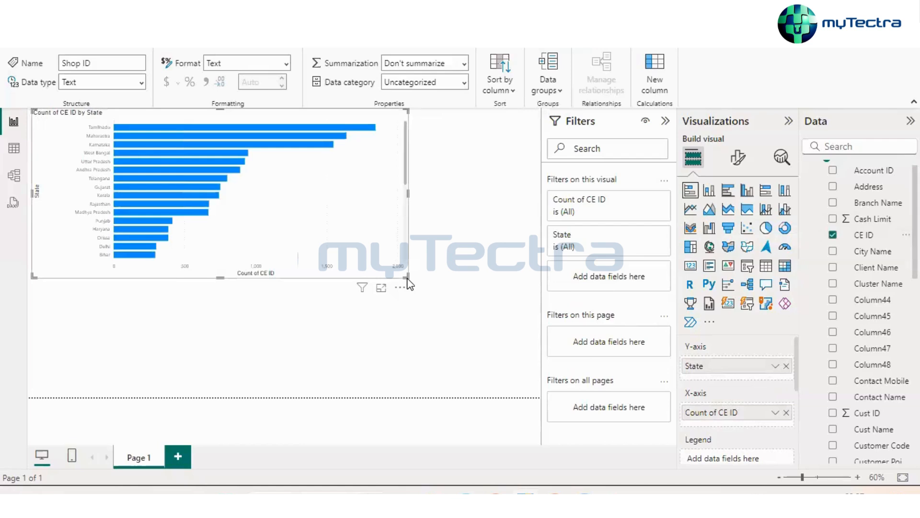
{"action": "left_click_drag", "start_coordinate": [407, 278], "coordinate": [272, 316]}
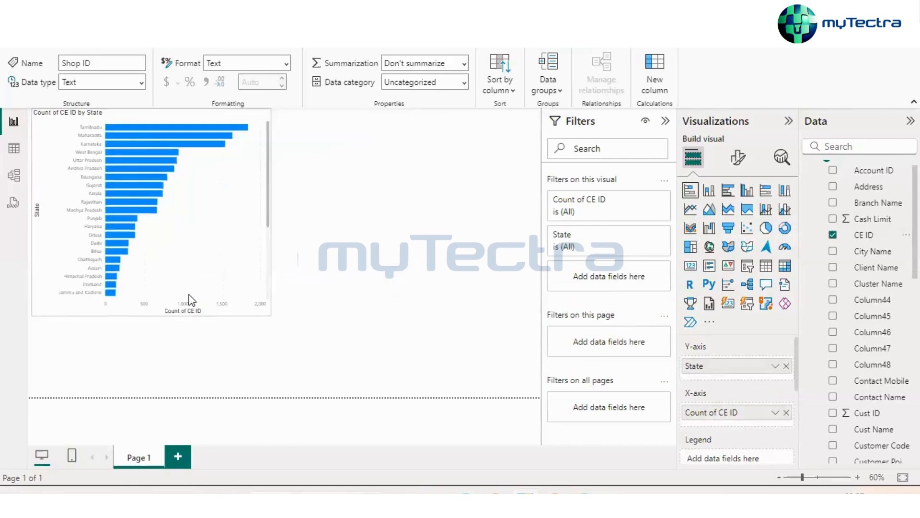
{"action": "left_click_drag", "start_coordinate": [190, 300], "coordinate": [191, 297]}
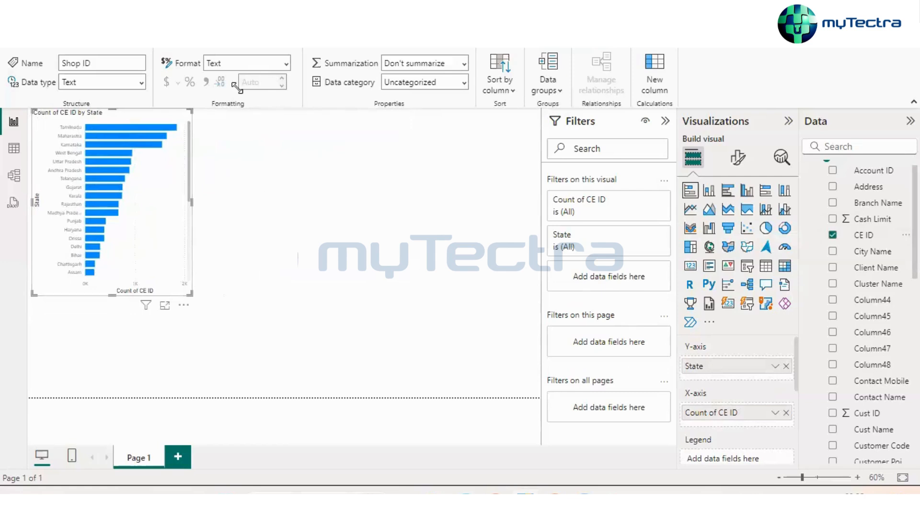
Start a new blank report and look over the complete list of available data source connectors, closing it without connecting
{"action": "left_click", "coordinate": [42, 39]}
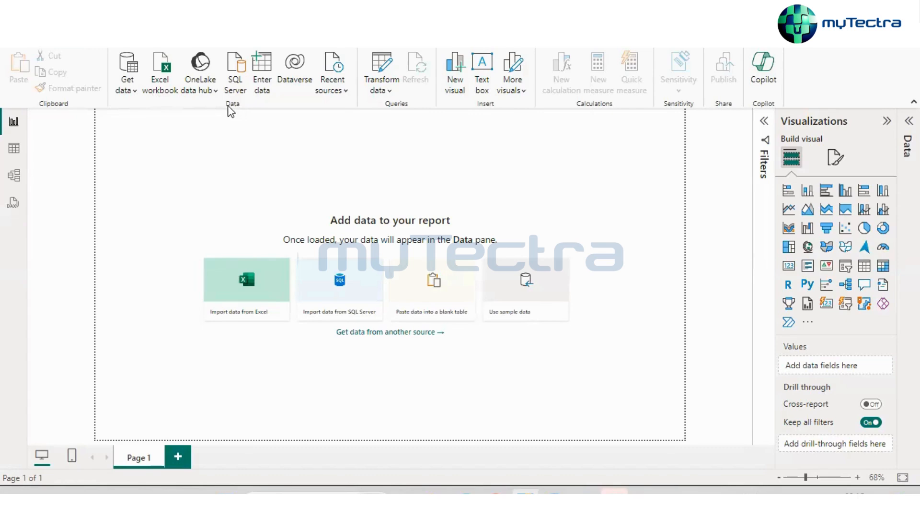
{"action": "left_click", "coordinate": [128, 92]}
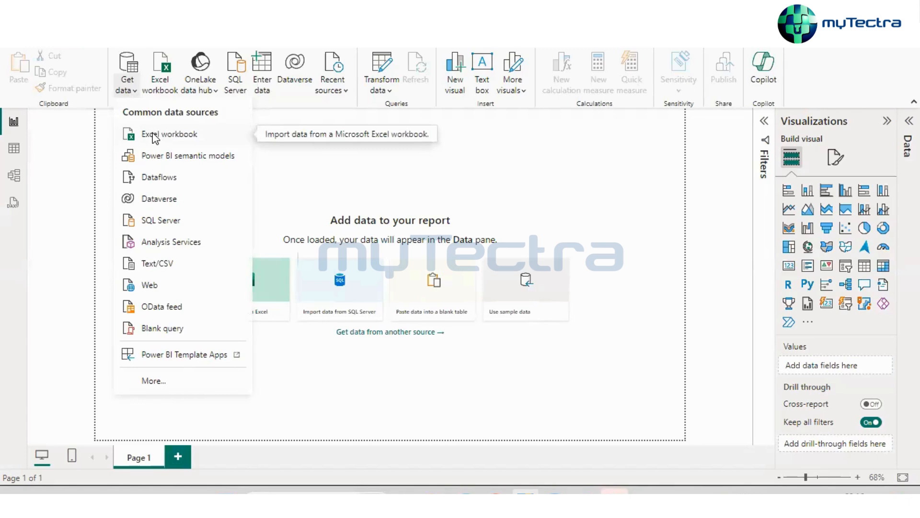
{"action": "left_click", "coordinate": [144, 381]}
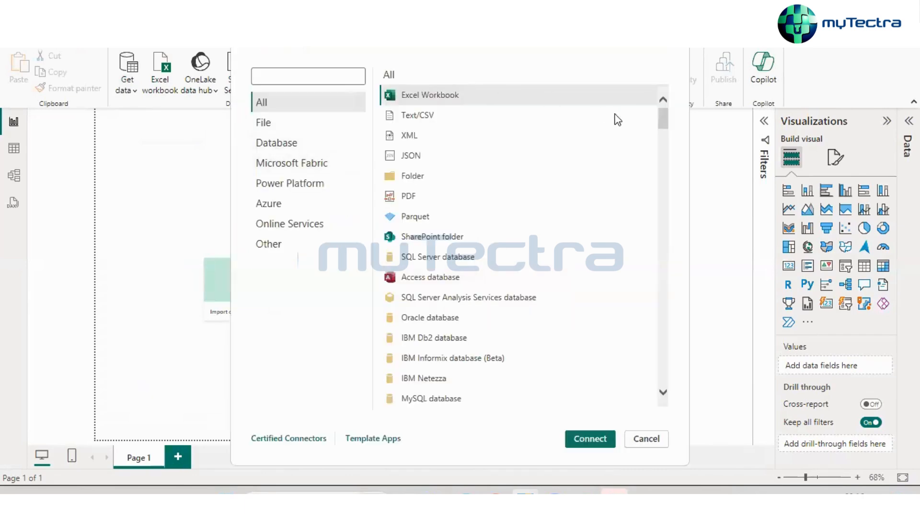
{"action": "left_click_drag", "start_coordinate": [663, 117], "coordinate": [662, 96]}
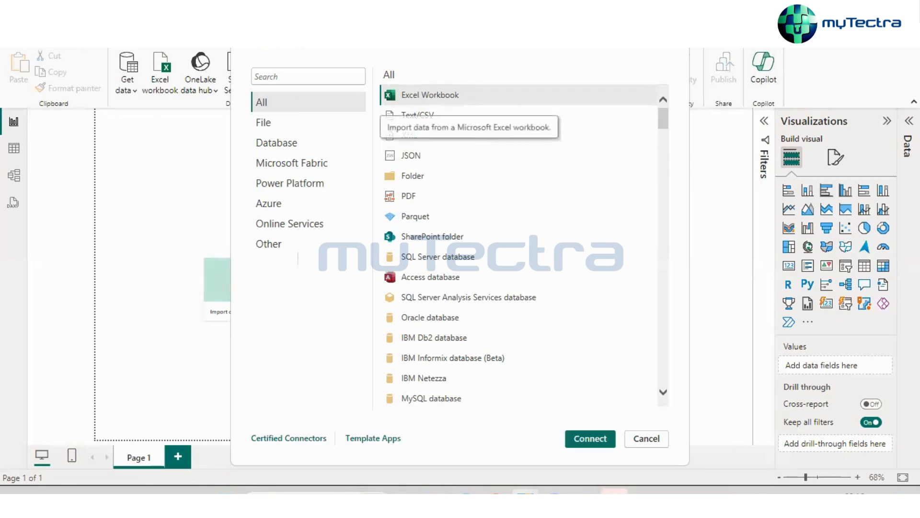
{"action": "key", "text": "Escape"}
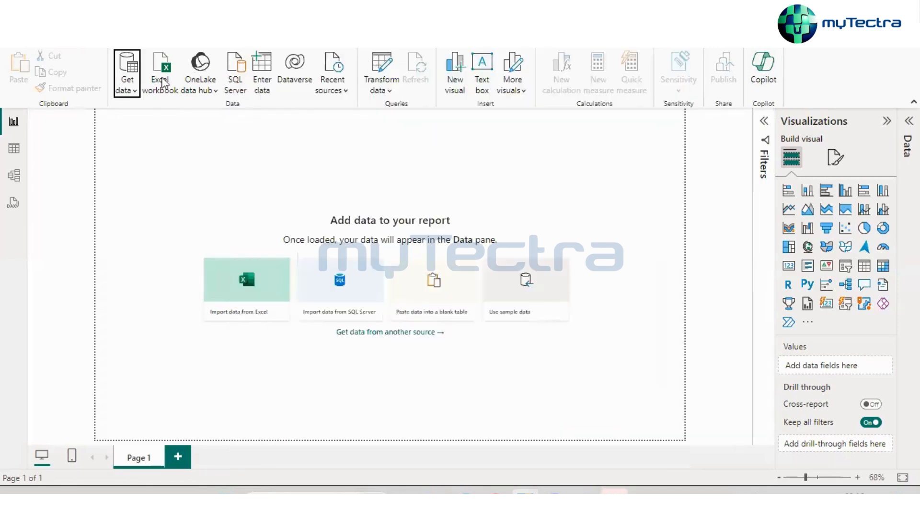
Begin an Excel workbook import and select the SampleSuperStore file in the Desktop folder
{"action": "left_click", "coordinate": [126, 88]}
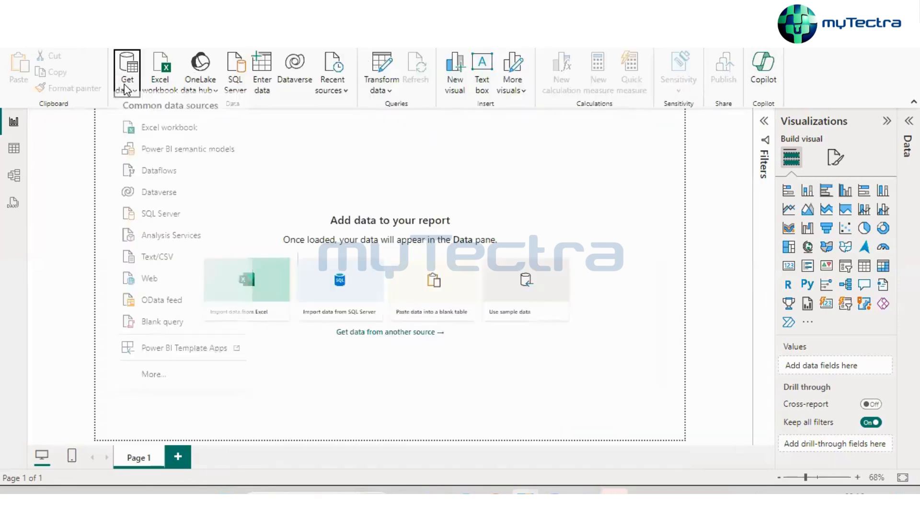
{"action": "left_click", "coordinate": [163, 139]}
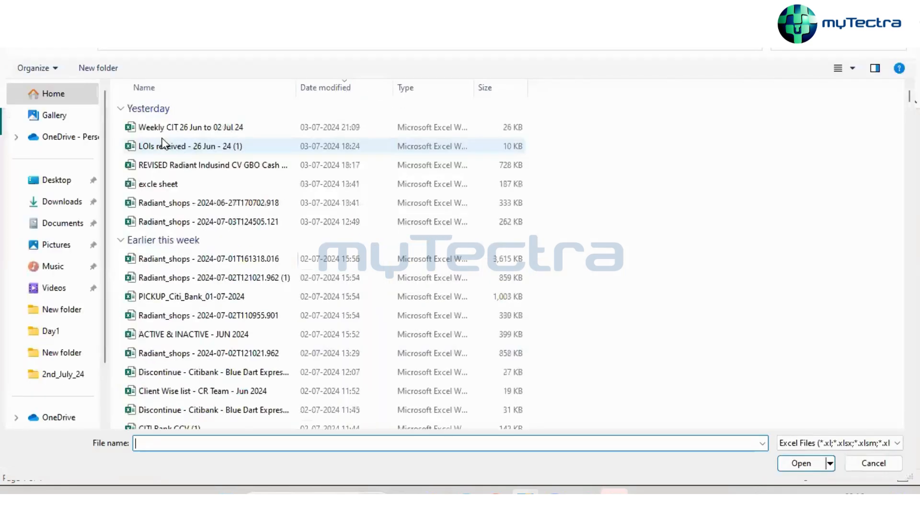
{"action": "left_click", "coordinate": [71, 187]}
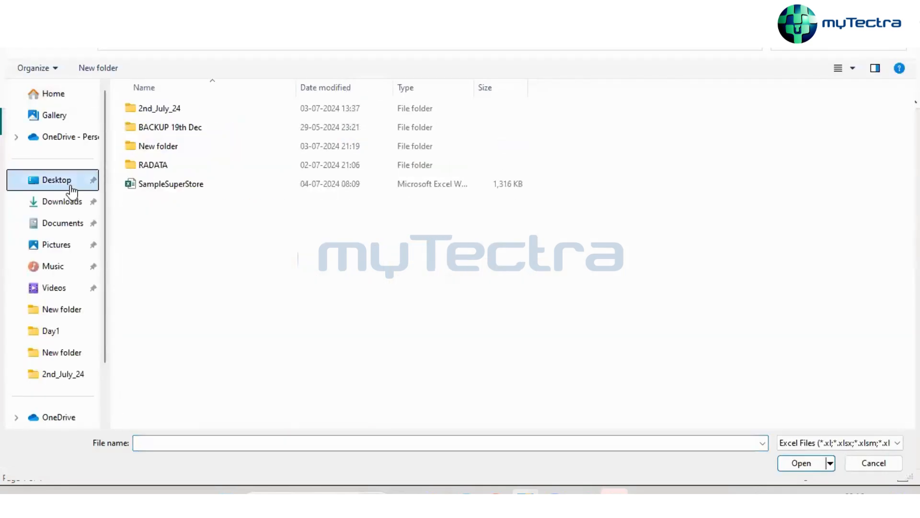
{"action": "left_click", "coordinate": [176, 187]}
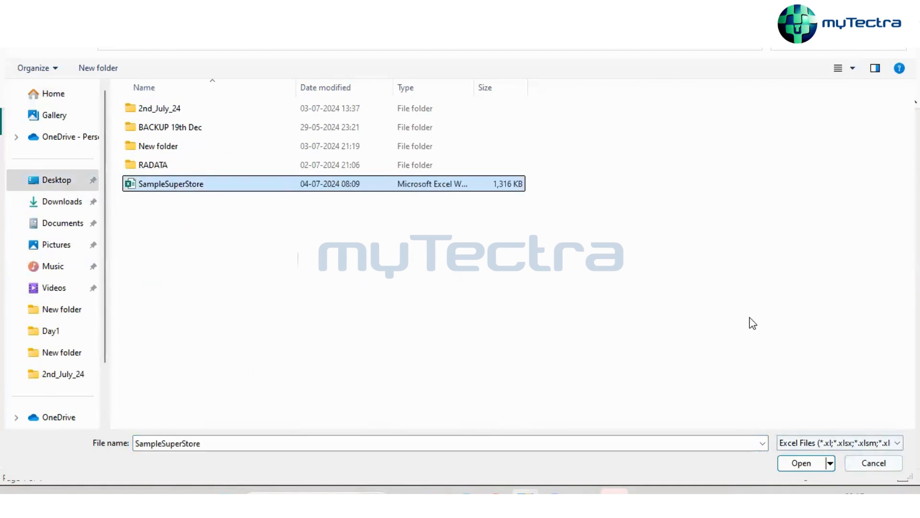
Switch to the open Excel workbook and check the full extent of the data on the Orders sheet
{"action": "left_click", "coordinate": [614, 498]}
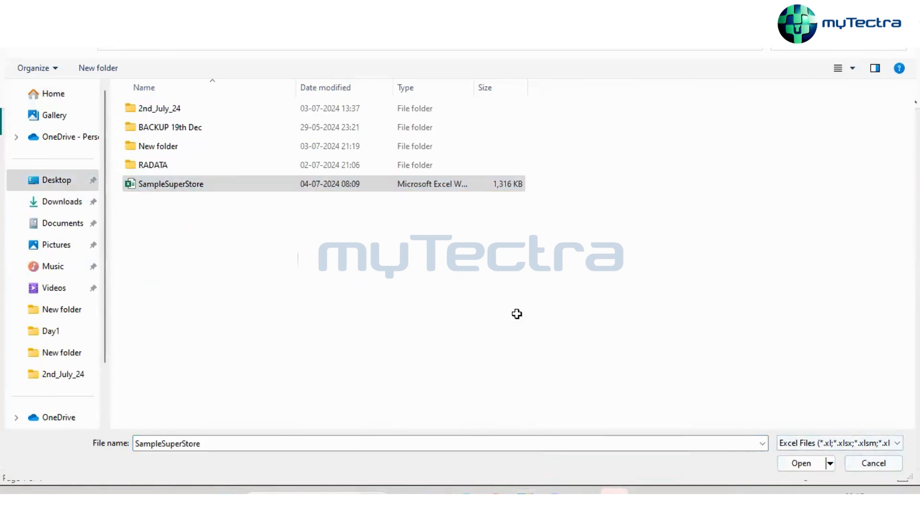
{"action": "key", "text": "ctrl+Home"}
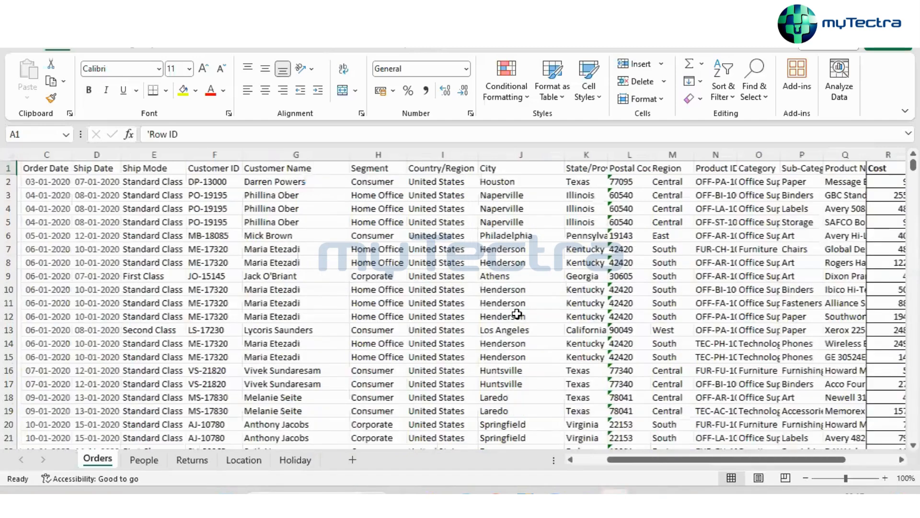
{"action": "key", "text": "ctrl+shift+Down"}
{"action": "key", "text": "ctrl+shift+Right"}
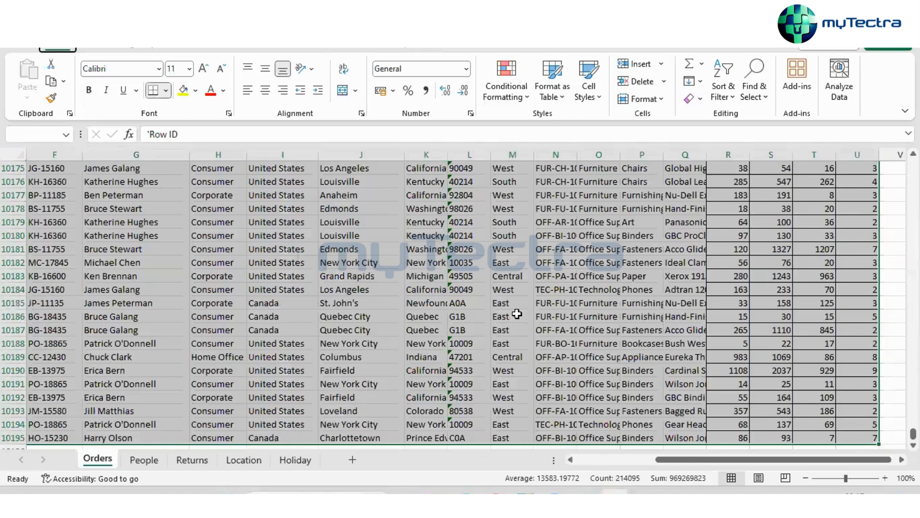
{"action": "key", "text": "ctrl+BackSpace"}
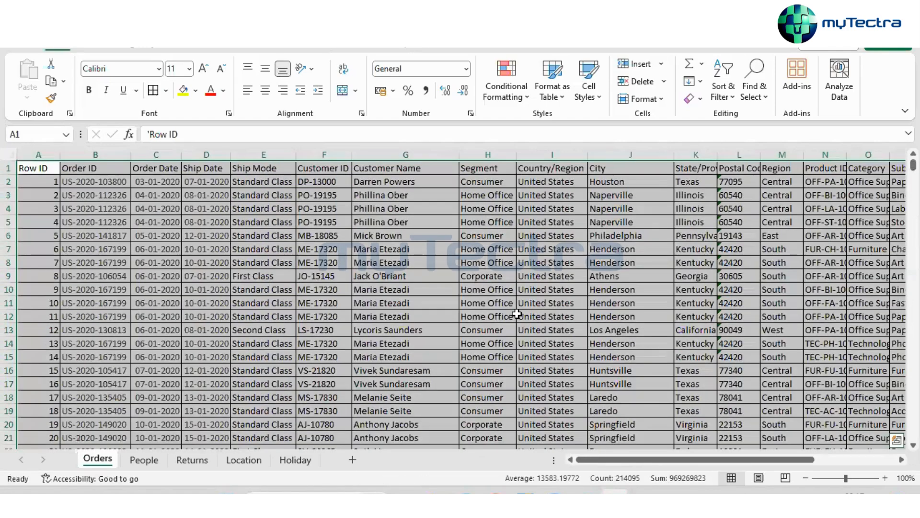
{"action": "key", "text": "ctrl+Home"}
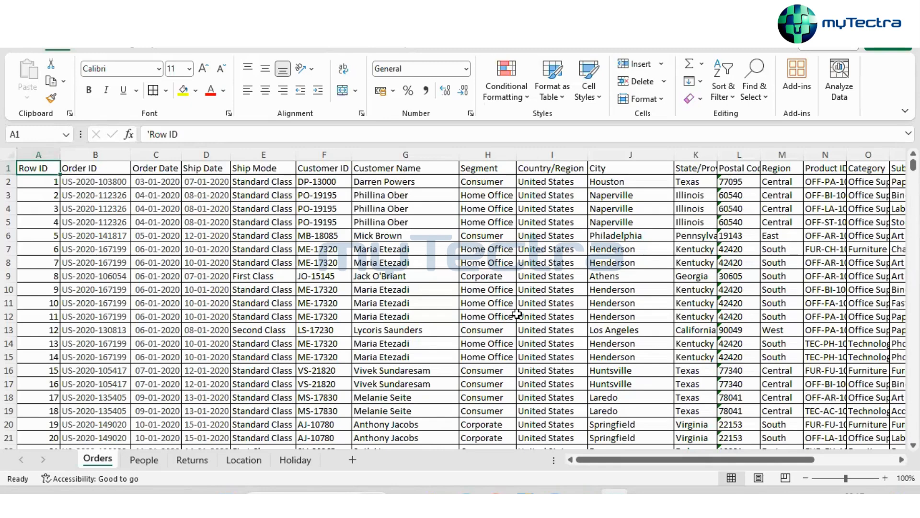
Check the last row of the Row ID column and the number of entries in the Order ID column
{"action": "key", "text": "ctrl+Down"}
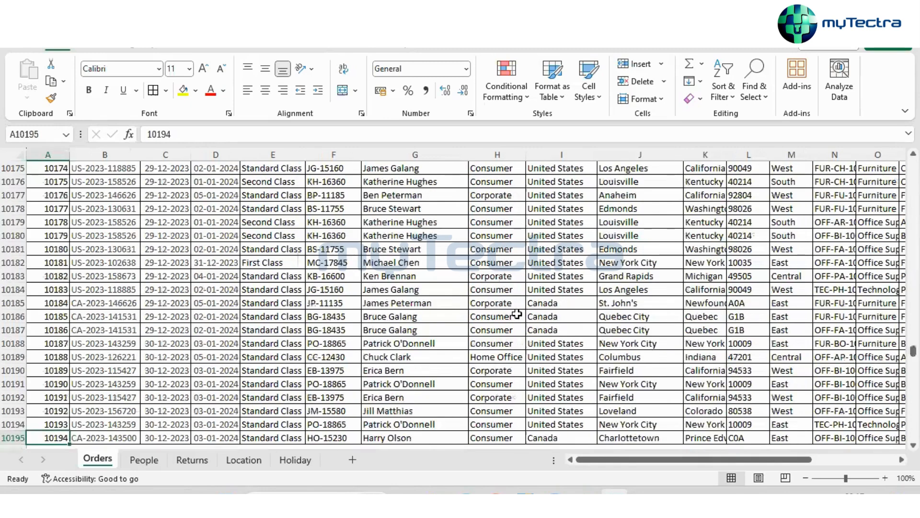
{"action": "key", "text": "ctrl+Up"}
{"action": "key", "text": "Right"}
{"action": "key", "text": "Down"}
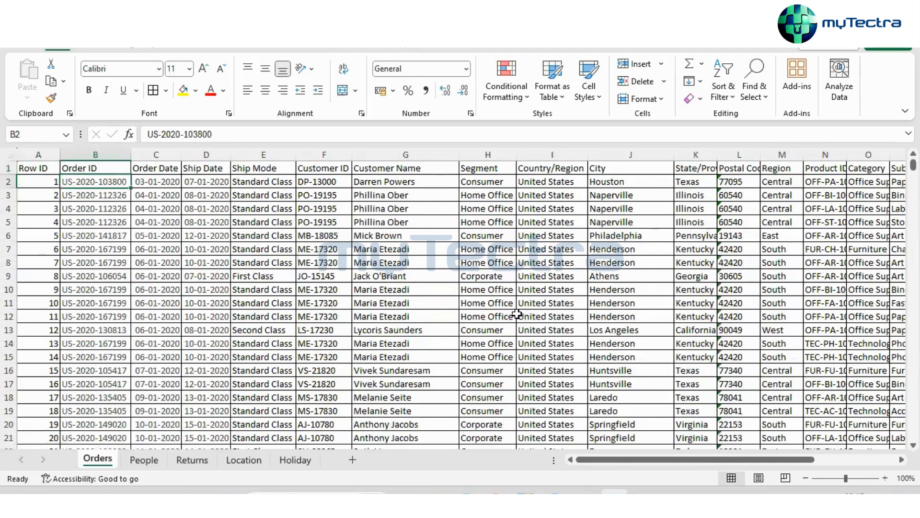
{"action": "key", "text": "ctrl+shift+Down"}
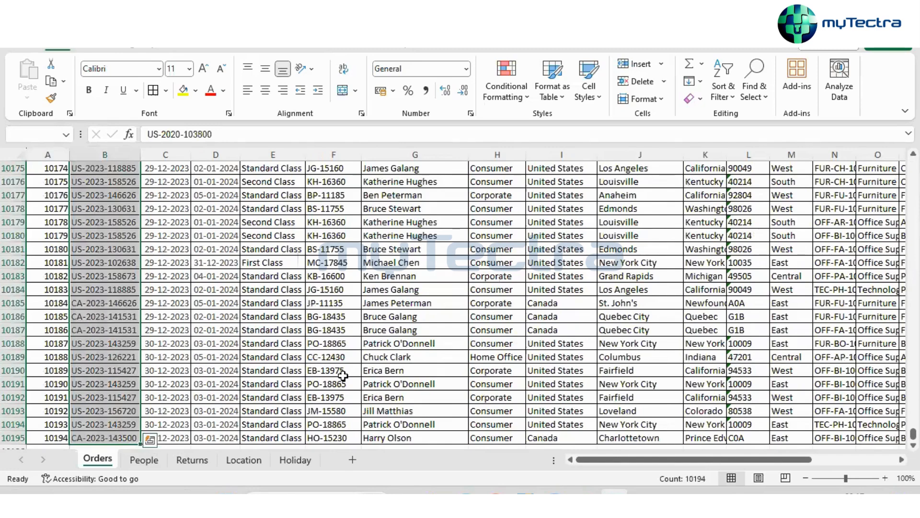
{"action": "key", "text": "ctrl+Home"}
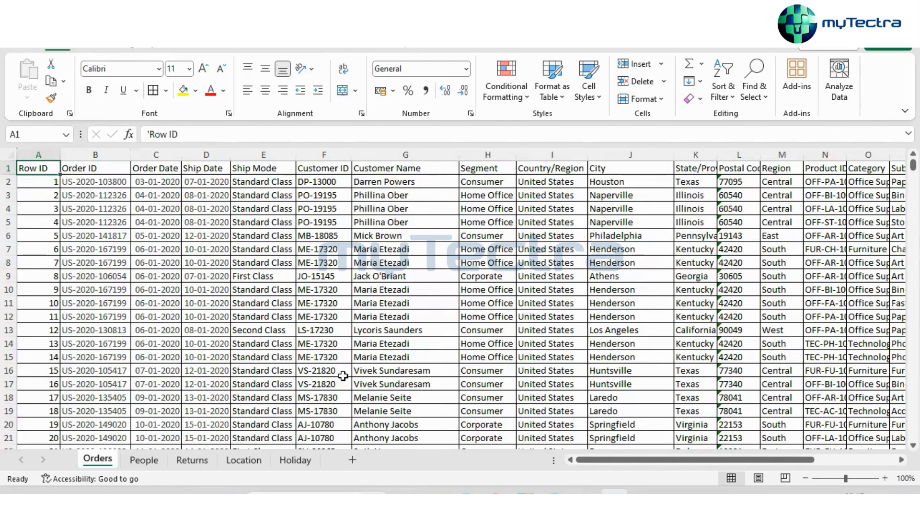
Review the Orders sheet's column headers one by one, from Row ID through Customer Name
{"action": "key", "text": "Right"}
{"action": "key", "text": "Left"}
{"action": "key", "text": "Down"}
{"action": "key", "text": "Up"}
{"action": "key", "text": "Down"}
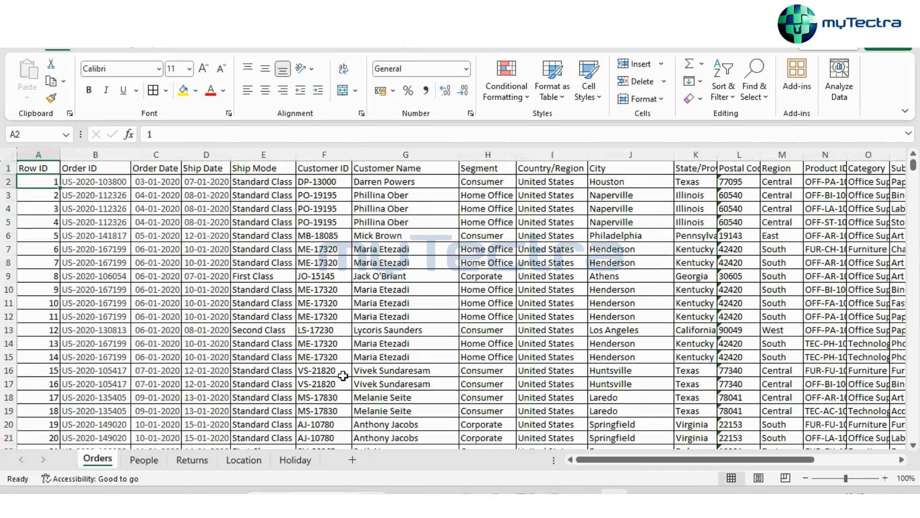
{"action": "key", "text": "Right"}
{"action": "key", "text": "Up"}
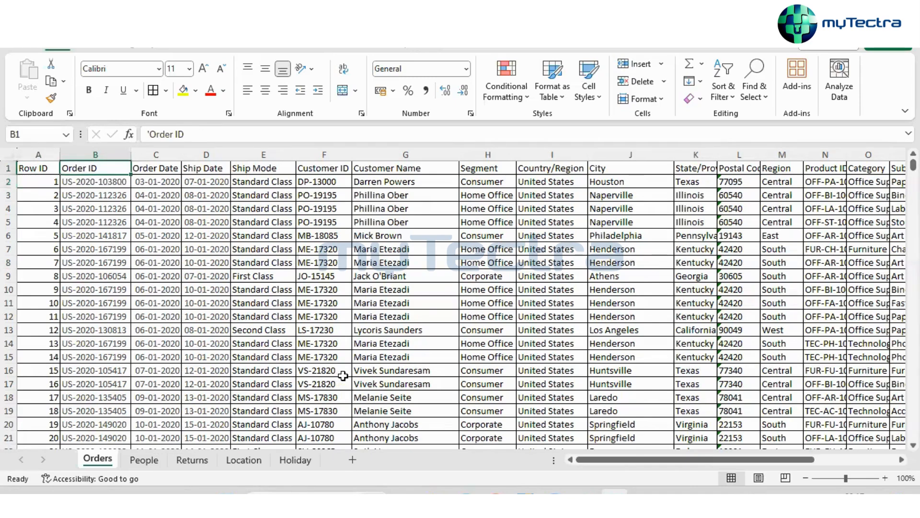
{"action": "key", "text": "Right"}
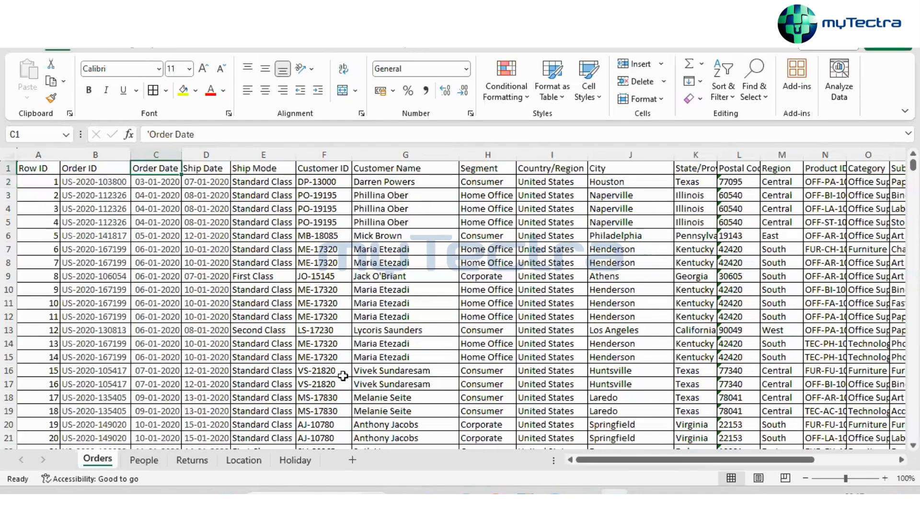
{"action": "key", "text": "Right"}
{"action": "key", "text": "Right"}
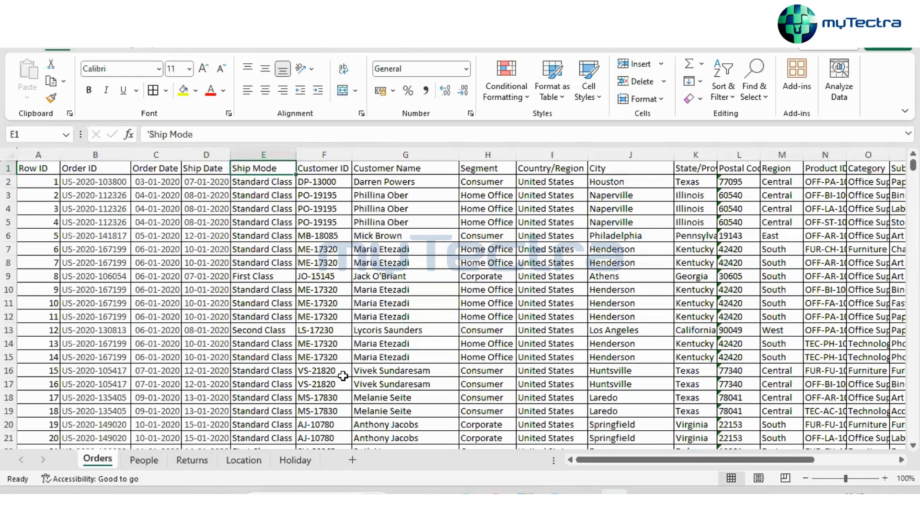
{"action": "key", "text": "Right"}
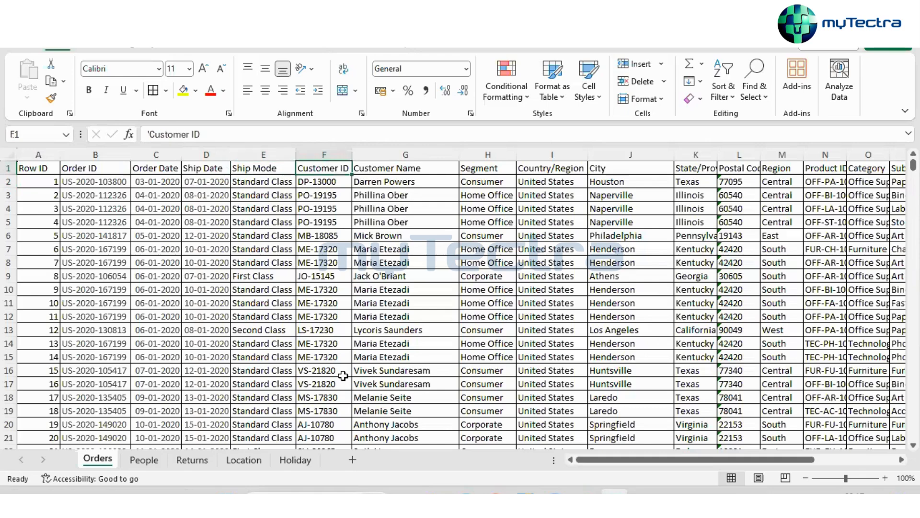
{"action": "key", "text": "Right"}
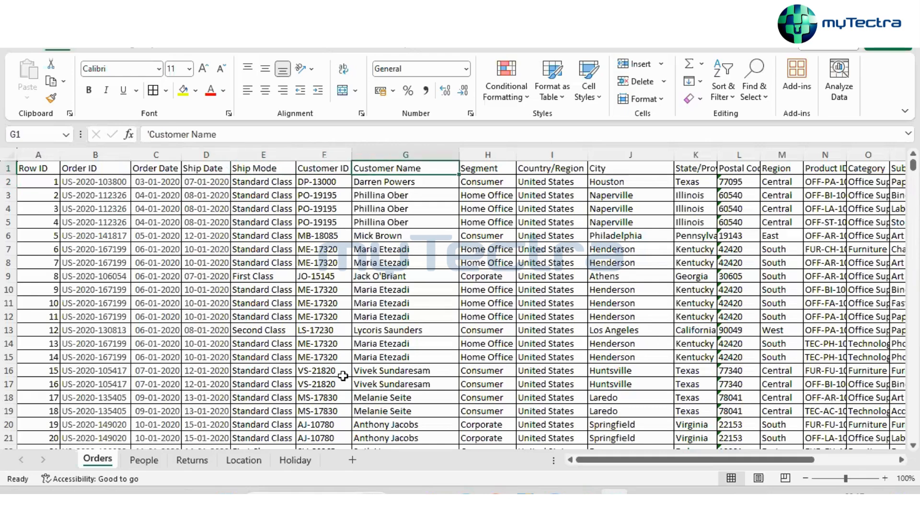
{"action": "key", "text": "Right"}
Turn on filters for the entire header row of the Orders sheet
{"action": "key", "text": "ctrl+Left"}
{"action": "key", "text": "ctrl+shift+Right"}
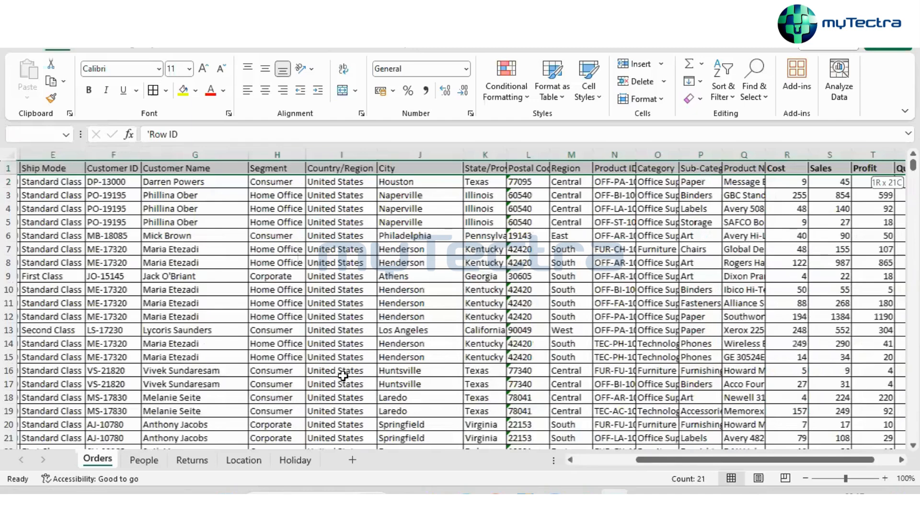
{"action": "key", "text": "ctrl+shift+l"}
Examine the distinct values in the Segment column through its filter list, leaving the data unfiltered
{"action": "key", "text": "ctrl+Left"}
{"action": "key", "text": "Right"}
{"action": "key", "text": "Right"}
{"action": "key", "text": "Right"}
{"action": "key", "text": "Right"}
{"action": "key", "text": "Right"}
{"action": "key", "text": "Right"}
{"action": "key", "text": "Right"}
{"action": "key", "text": "Right"}
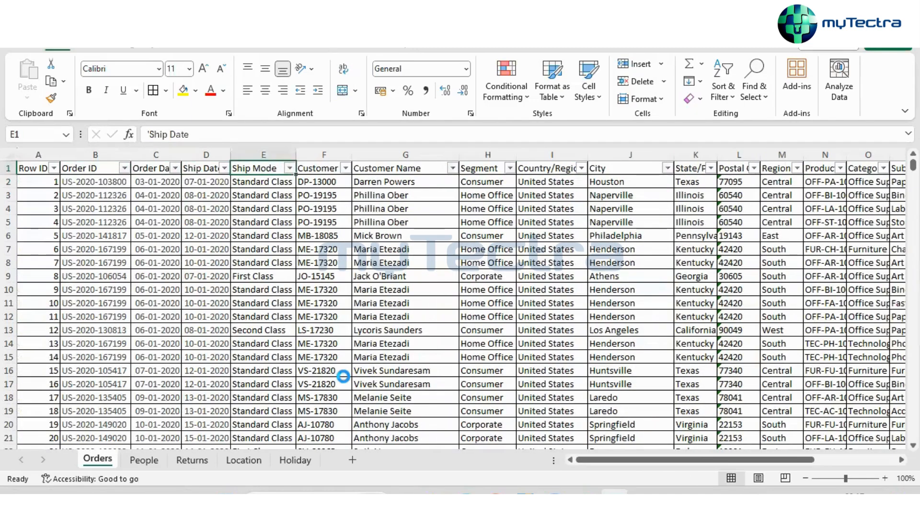
{"action": "key", "text": "Left"}
{"action": "key", "text": "alt+Down"}
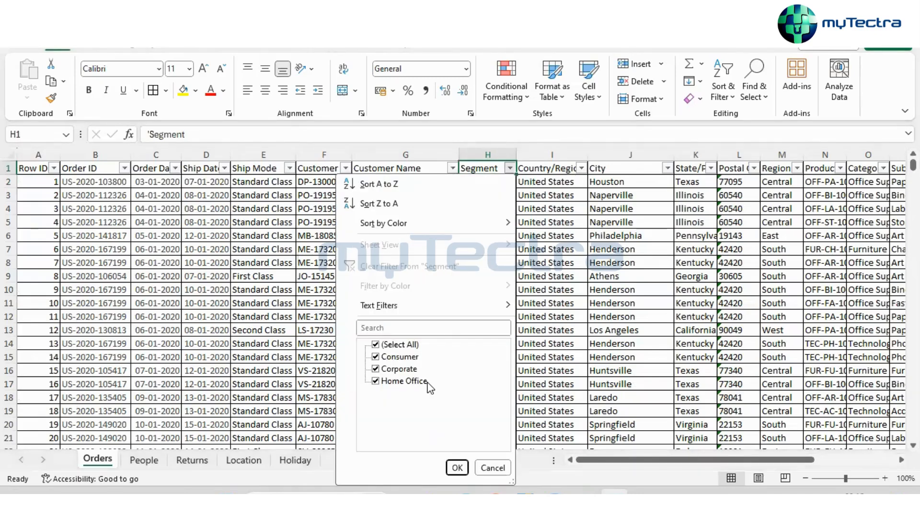
{"action": "left_click", "coordinate": [588, 235]}
Examine the distinct values in the Country/Region column through its filter list, leaving the data unfiltered
{"action": "left_click", "coordinate": [578, 171]}
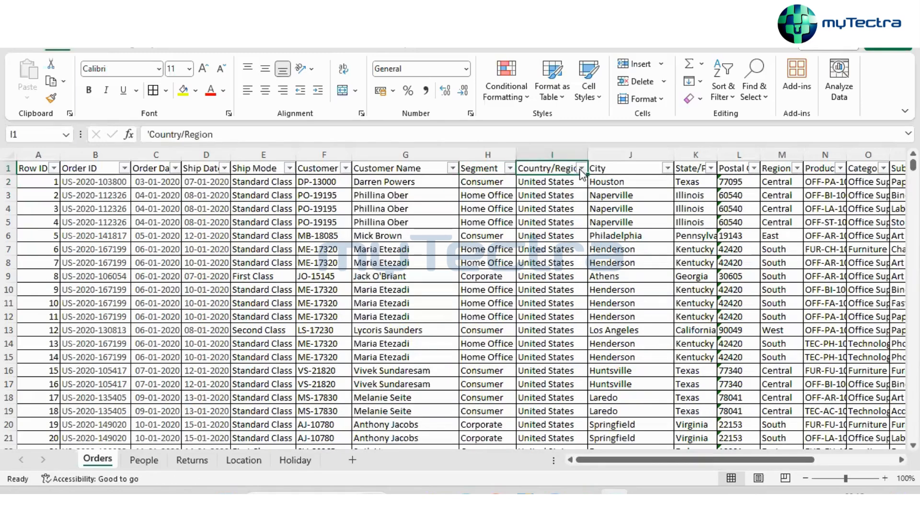
{"action": "key", "text": "alt+Down"}
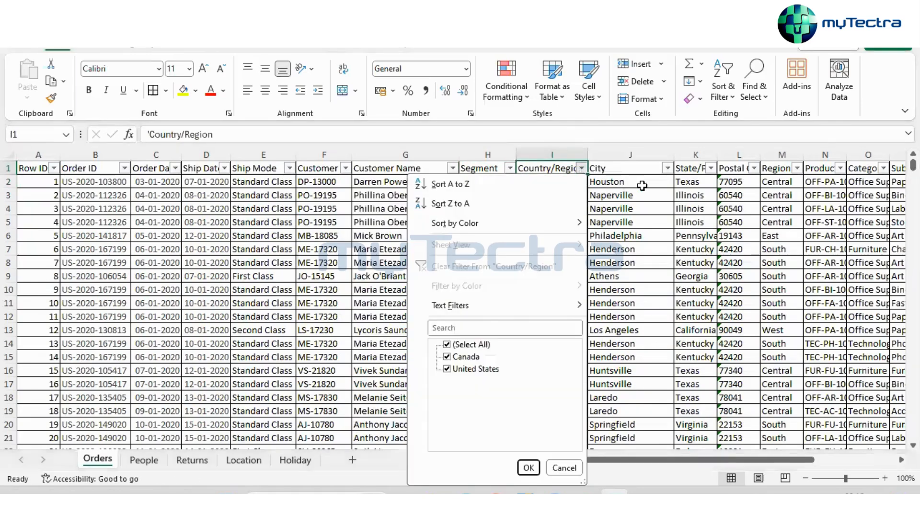
{"action": "key", "text": "Escape"}
Go past the City, State/Province and Postal Code headers and examine the Region column's filter values
{"action": "key", "text": "Right"}
{"action": "key", "text": "Right"}
{"action": "key", "text": "Right"}
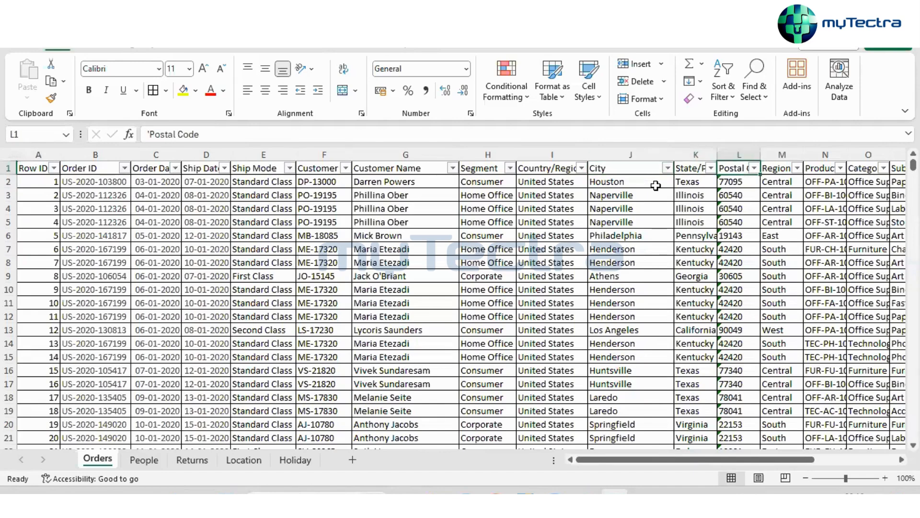
{"action": "key", "text": "Right"}
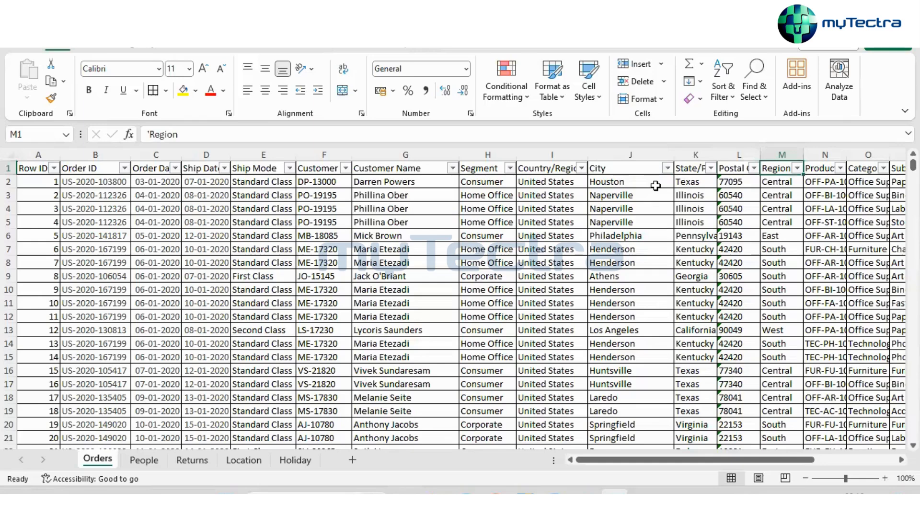
{"action": "left_click", "coordinate": [796, 168]}
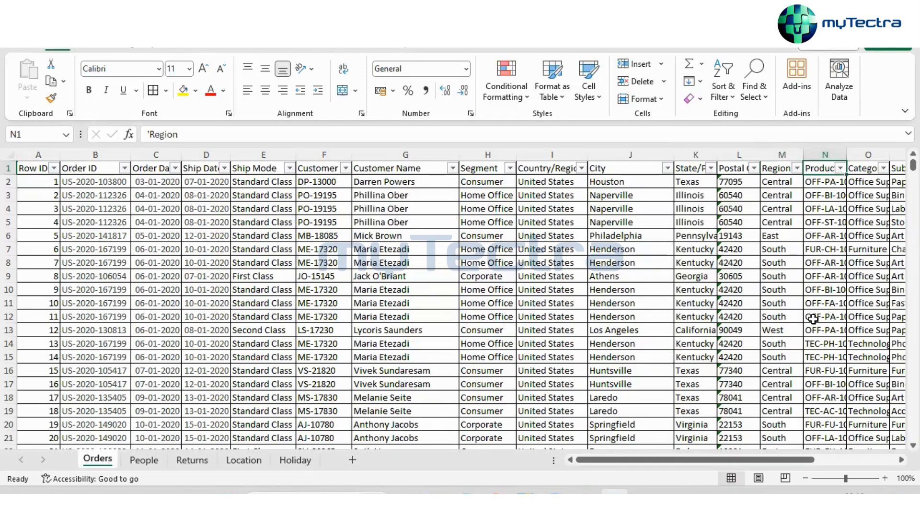
Examine the distinct values in the Category column through its filter list, leaving the data unfiltered
{"action": "key", "text": "Escape"}
{"action": "key", "text": "Right"}
{"action": "key", "text": "Right"}
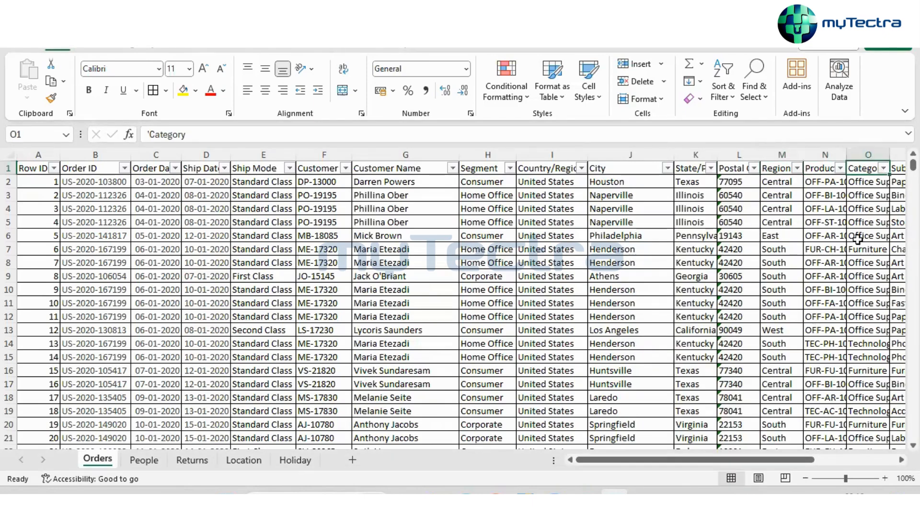
{"action": "left_click", "coordinate": [884, 169]}
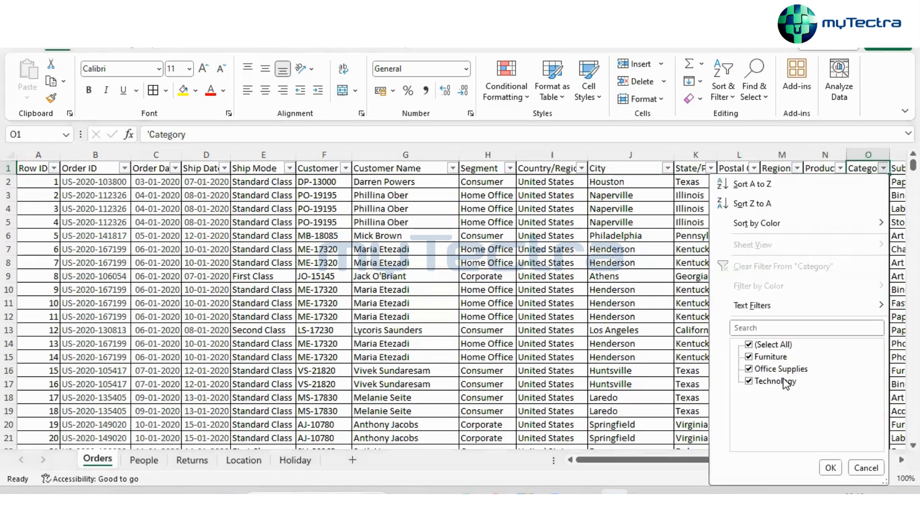
{"action": "key", "text": "Escape"}
Go through the remaining headers from Sub-Category and Product Name to Cost, Sales, Profit and Quantity
{"action": "key", "text": "Right"}
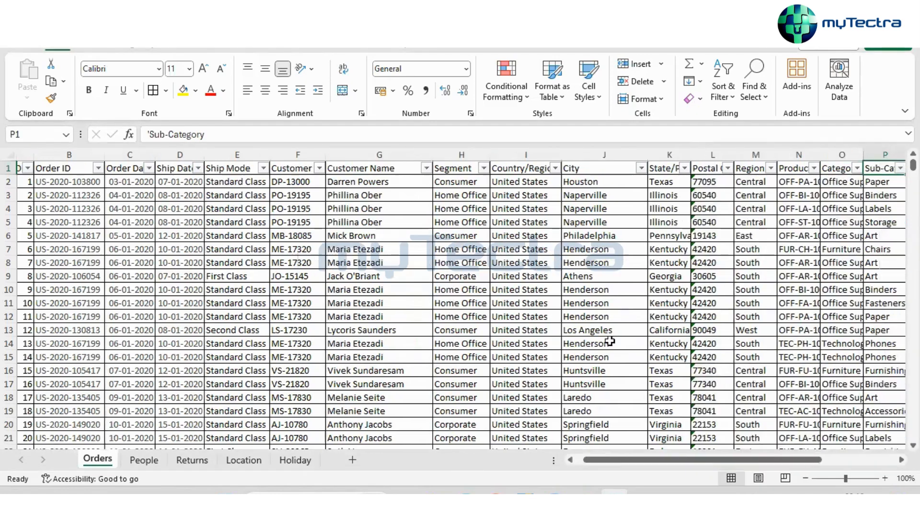
{"action": "key", "text": "Right"}
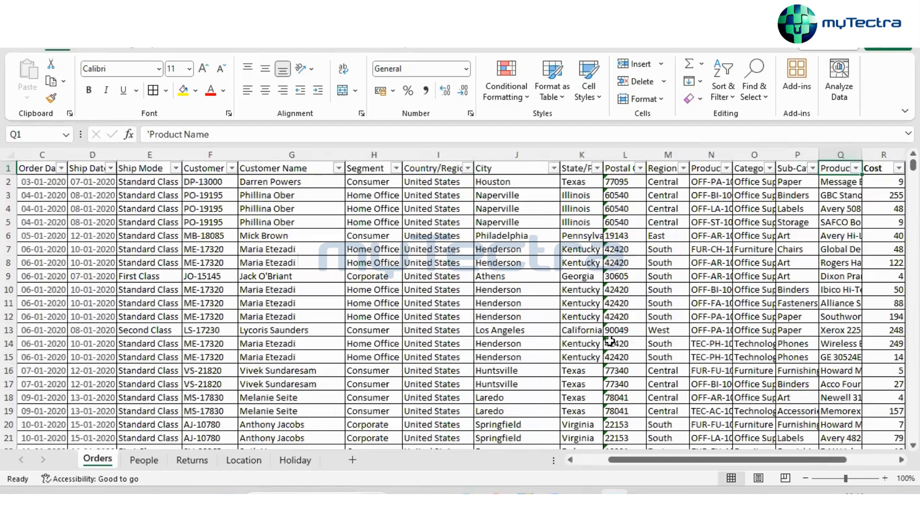
{"action": "key", "text": "Right"}
{"action": "key", "text": "Right"}
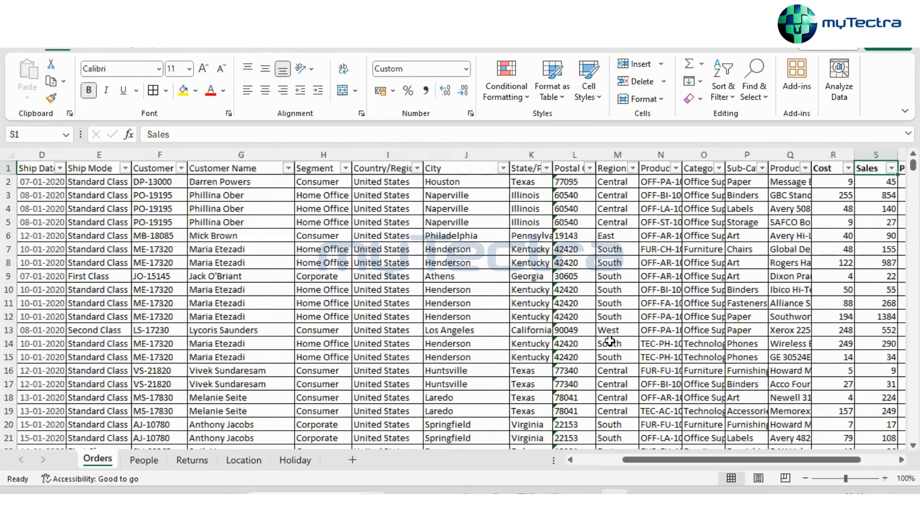
{"action": "key", "text": "Right"}
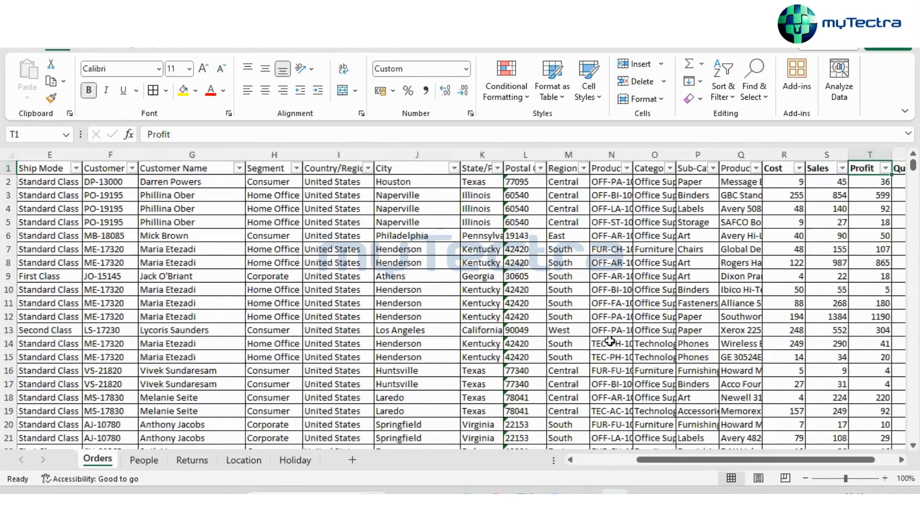
{"action": "key", "text": "Right"}
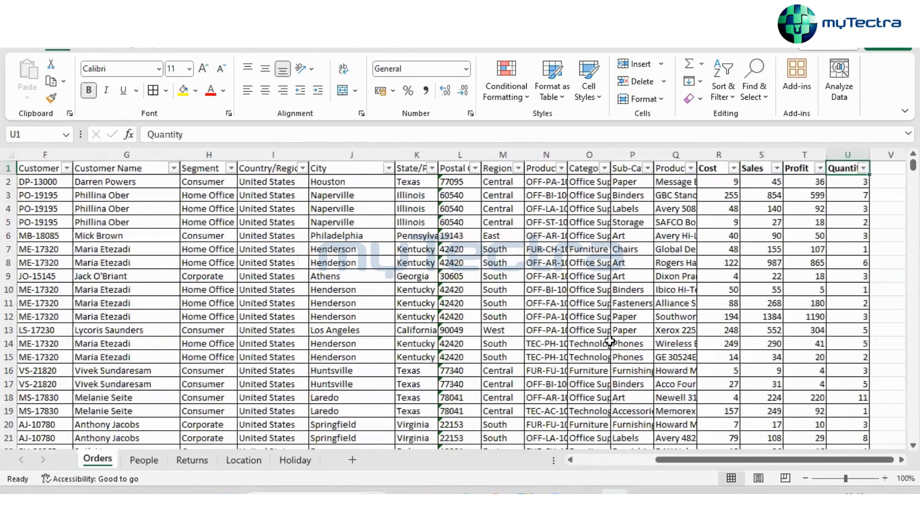
{"action": "key", "text": "Down"}
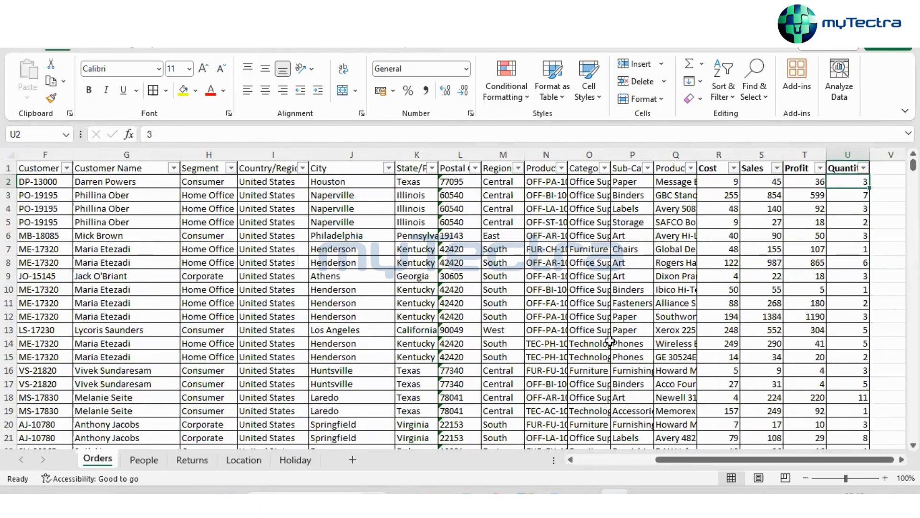
Return to the Order ID header and select the entire Order ID column, keeping its header text as is
{"action": "key", "text": "Left"}
{"action": "key", "text": "Left"}
{"action": "key", "text": "Left"}
{"action": "key", "text": "Left"}
{"action": "key", "text": "Left"}
{"action": "key", "text": "Up"}
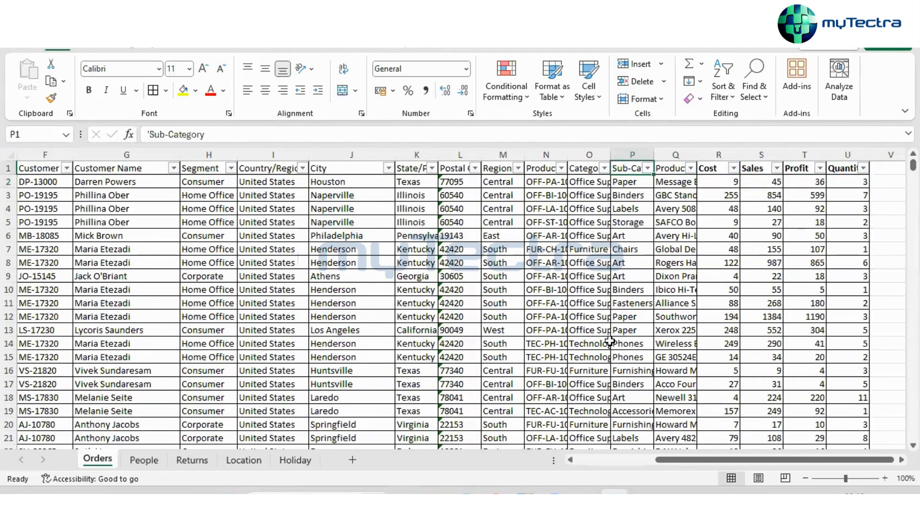
{"action": "key", "text": "ctrl+Left"}
{"action": "key", "text": "Right"}
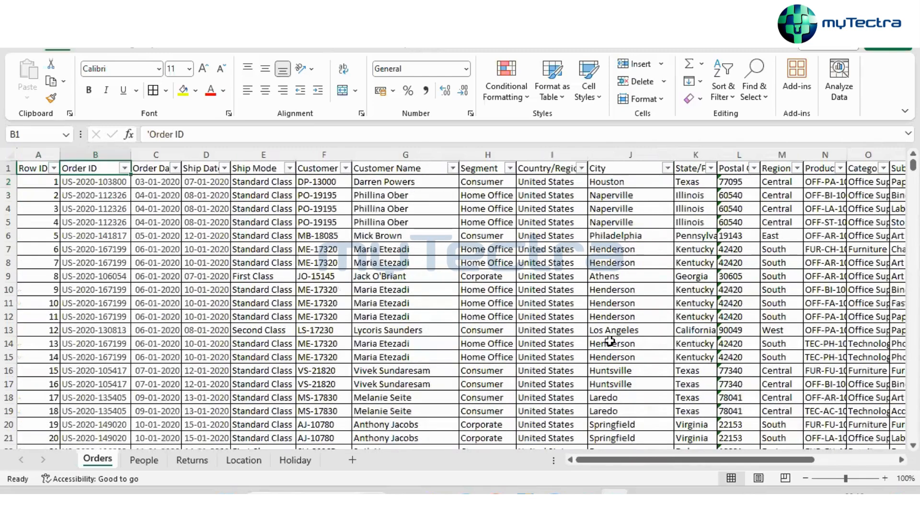
{"action": "key", "text": "BackSpace"}
{"action": "type", "text": "Order ID"}
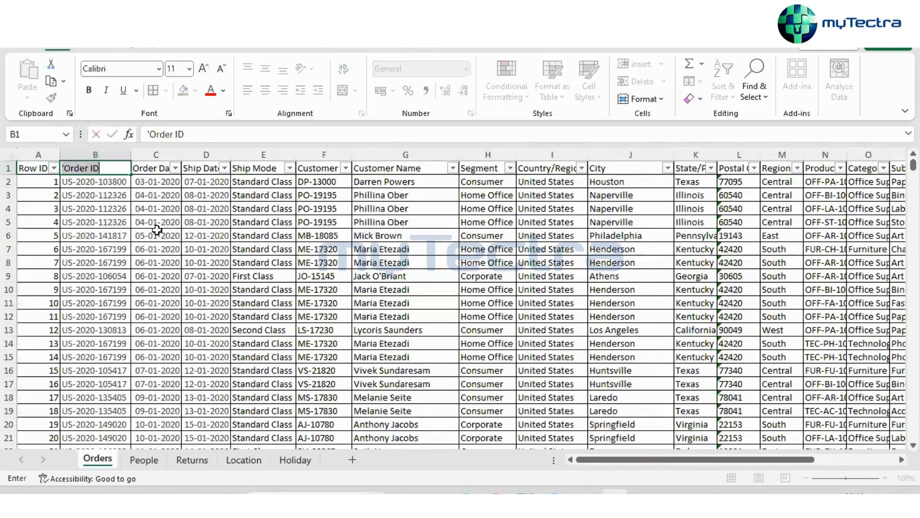
{"action": "left_click", "coordinate": [156, 235]}
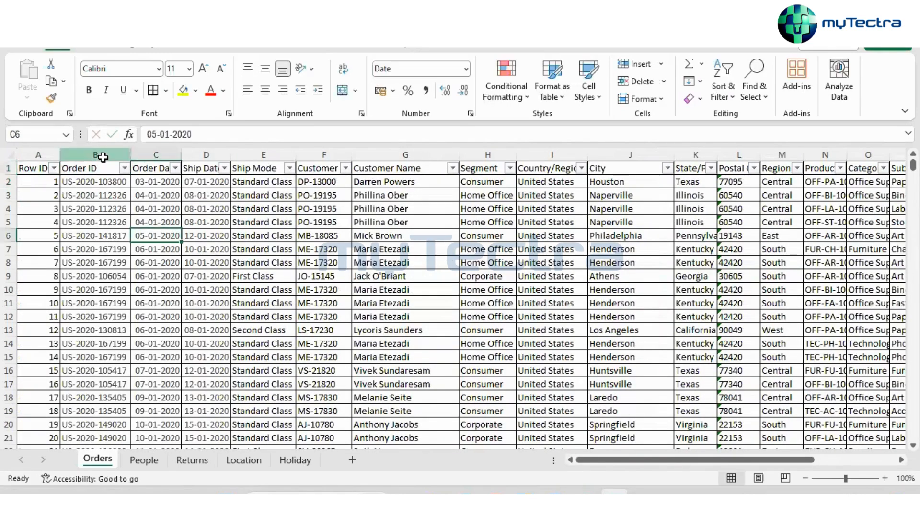
{"action": "left_click", "coordinate": [103, 154]}
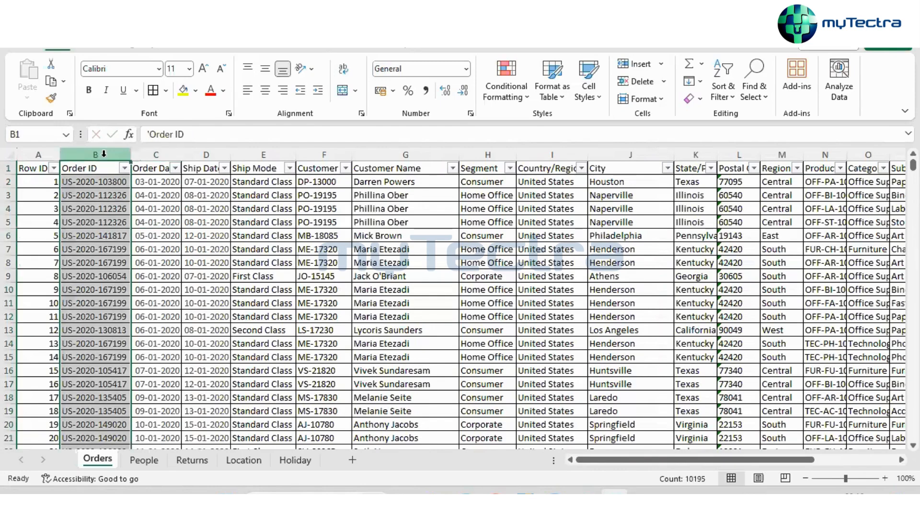
Switch to the PowerPoint notes and highlight the Text/String line in the Data Types list on slide 12
{"action": "key", "text": "alt+Tab"}
{"action": "key", "text": "Tab"}
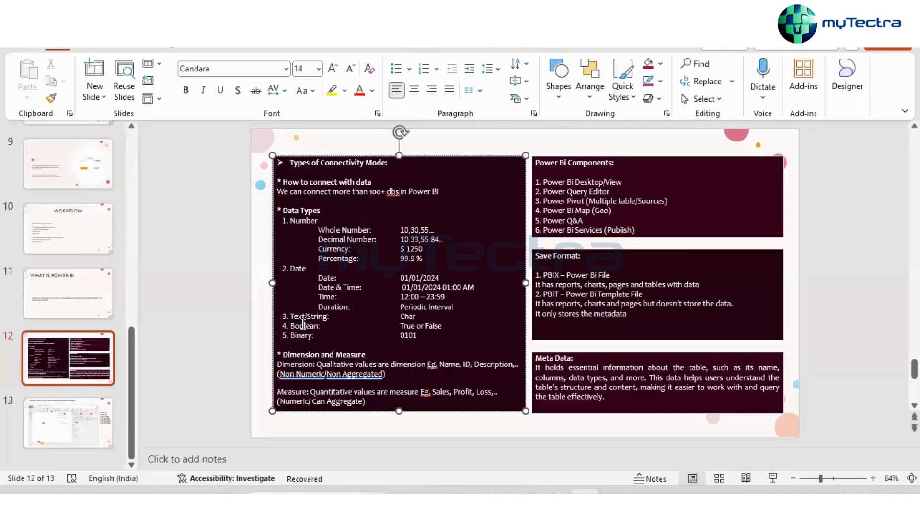
{"action": "double_click", "coordinate": [309, 326]}
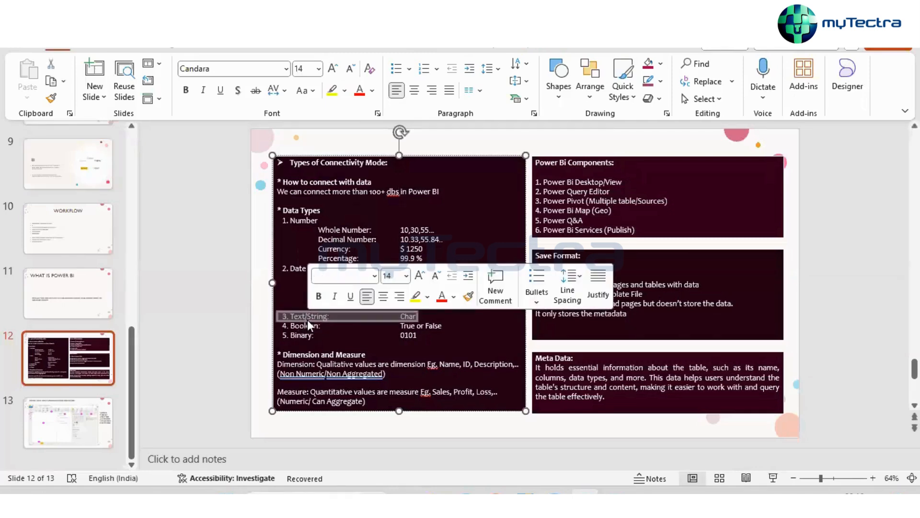
Highlight the Order Date and Ship Date columns in the Excel Orders sheet and compare them with the date types on the slide
{"action": "key", "text": "alt+Tab"}
{"action": "key", "text": "Right"}
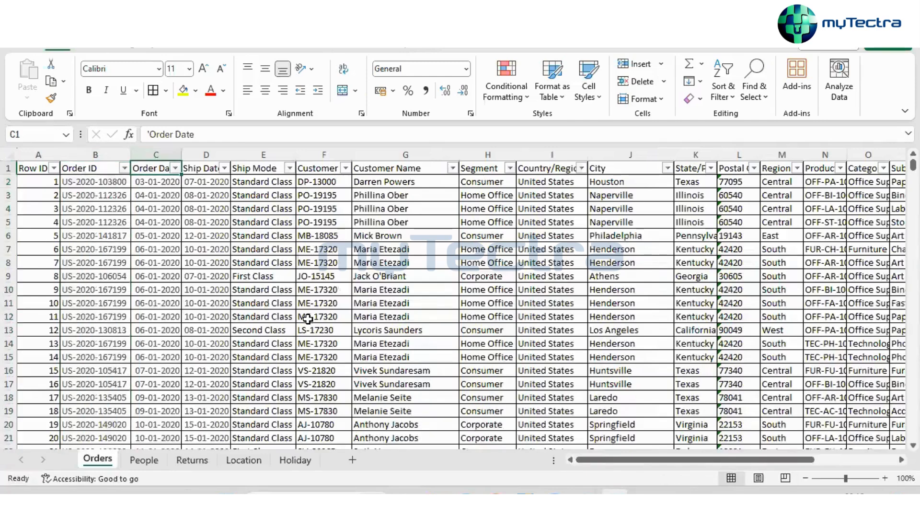
{"action": "key", "text": "ctrl+shift+Right"}
{"action": "key", "text": "Left"}
{"action": "key", "text": "Left"}
{"action": "key", "text": "Right"}
{"action": "key", "text": "Right"}
{"action": "key", "text": "ctrl+shift+Down"}
{"action": "key", "text": "shift+Right"}
{"action": "key", "text": "alt+Tab"}
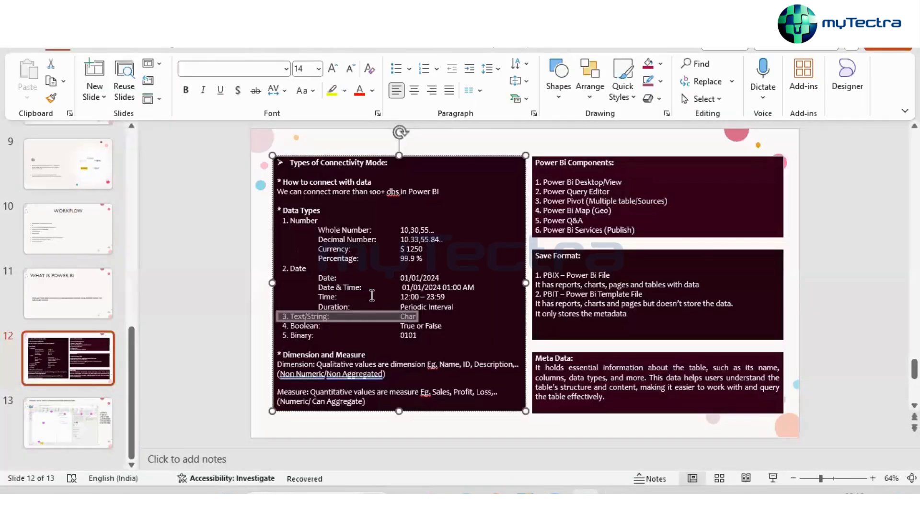
Switch back to the Excel Orders sheet and highlight the text columns from Ship Mode through State/Province
{"action": "key", "text": "alt+Tab"}
{"action": "key", "text": "Right"}
{"action": "key", "text": "Right"}
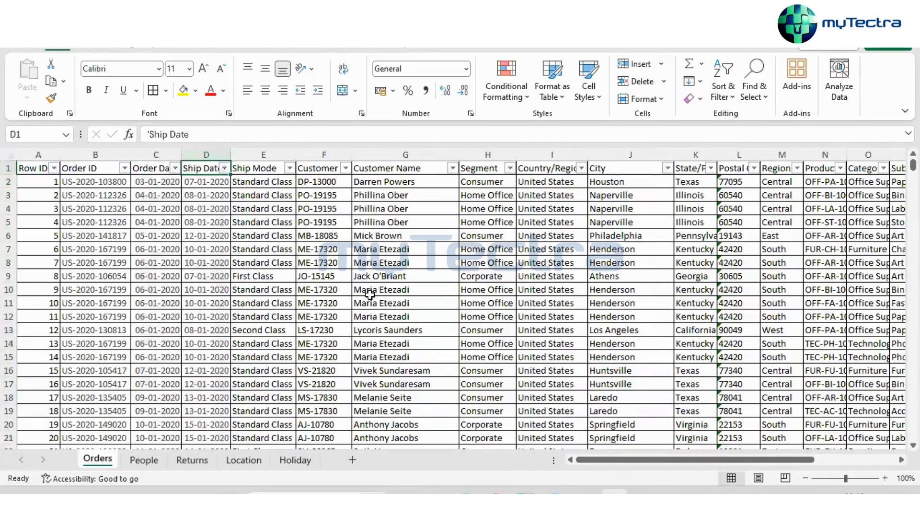
{"action": "key", "text": "ctrl+shift+Down"}
{"action": "key", "text": "shift+Right"}
{"action": "key", "text": "shift+Right"}
{"action": "key", "text": "shift+Right"}
{"action": "key", "text": "shift+Right"}
{"action": "key", "text": "shift+Right"}
{"action": "key", "text": "shift+Right"}
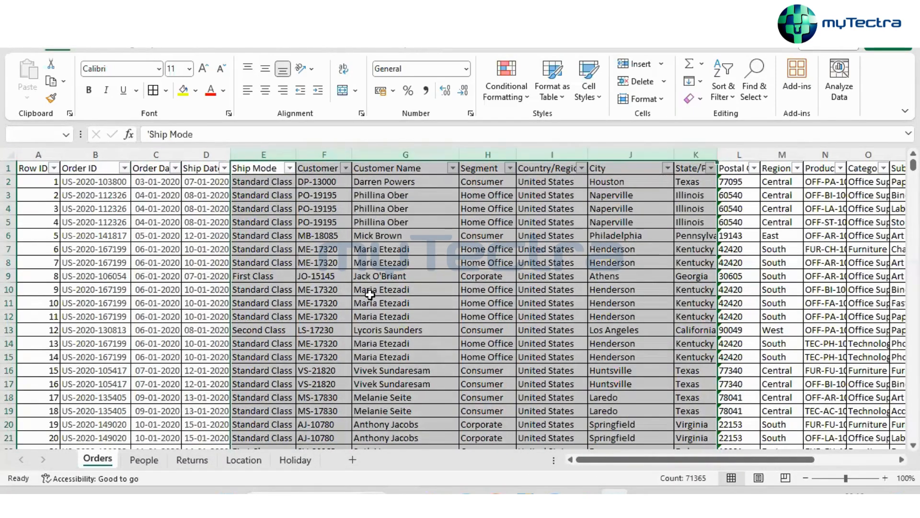
Highlight the Postal Code column and inspect how its first data value is stored
{"action": "key", "text": "Right"}
{"action": "key", "text": "Right"}
{"action": "key", "text": "Right"}
{"action": "key", "text": "Right"}
{"action": "key", "text": "Right"}
{"action": "key", "text": "Right"}
{"action": "key", "text": "Right"}
{"action": "key", "text": "ctrl+shift+Down"}
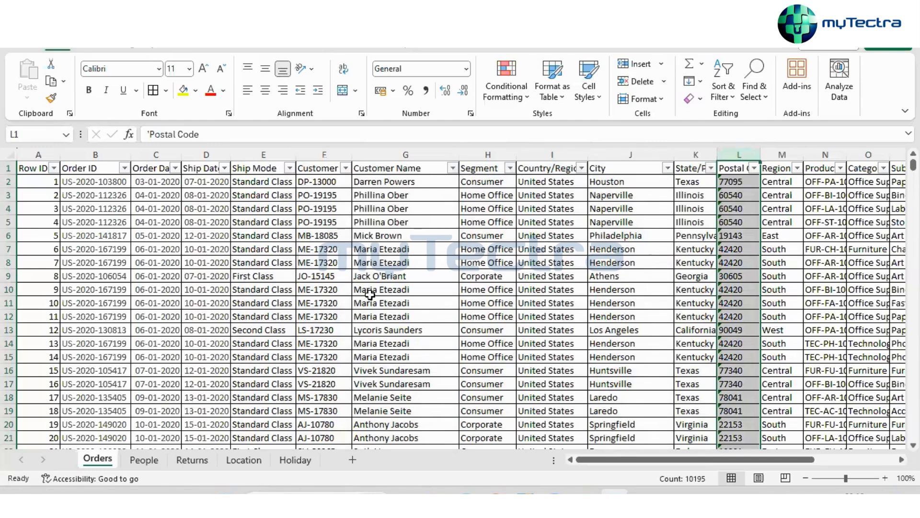
{"action": "key", "text": "Down"}
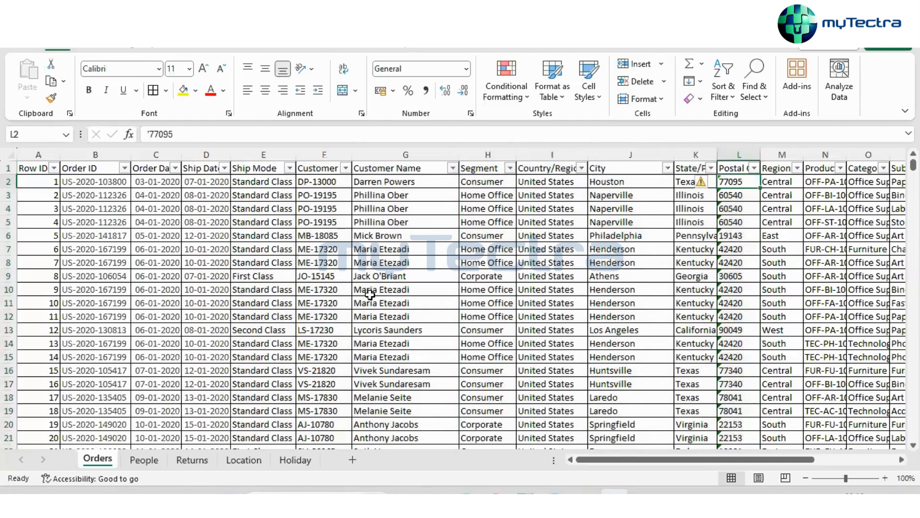
{"action": "key", "text": "Up"}
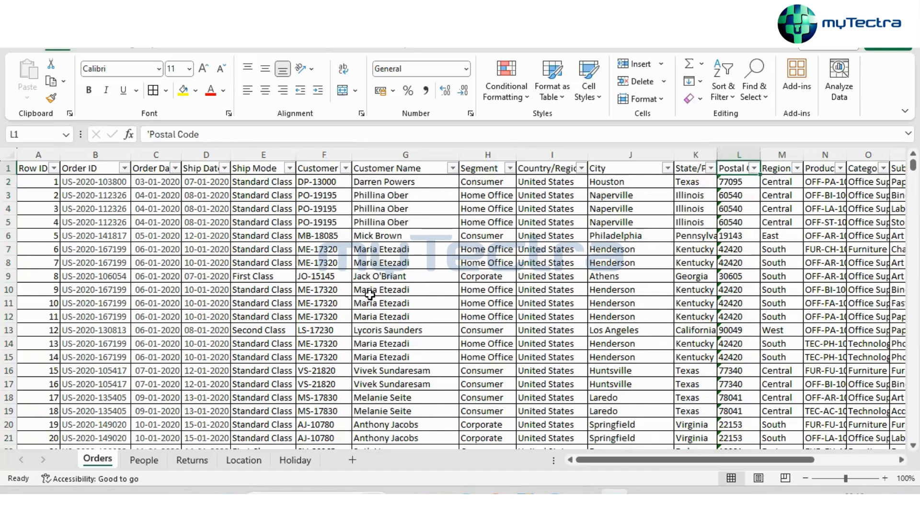
Highlight the Region column, followed by the block of columns from Product ID through Cost
{"action": "key", "text": "Right"}
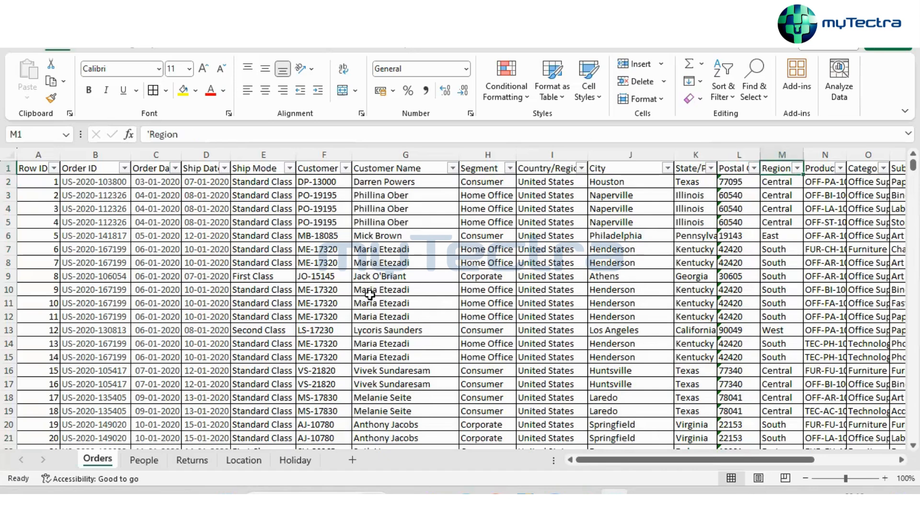
{"action": "key", "text": "ctrl+space"}
{"action": "key", "text": "Right"}
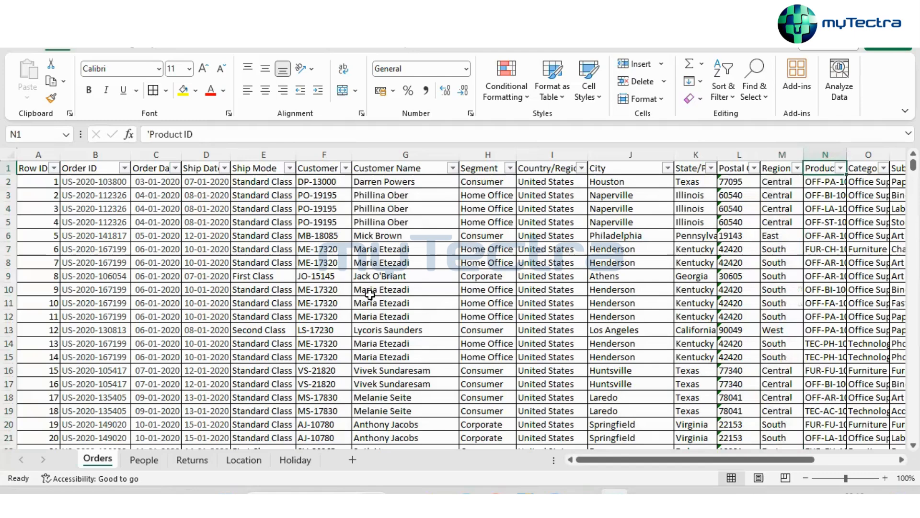
{"action": "key", "text": "ctrl+space"}
{"action": "key", "text": "shift+Right"}
{"action": "key", "text": "shift+Right"}
{"action": "key", "text": "shift+Right"}
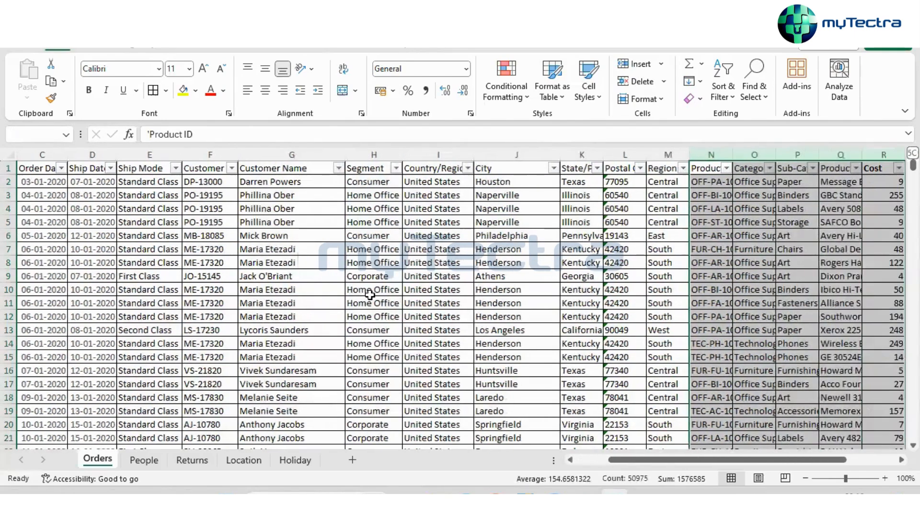
Highlight the numeric columns Cost, Sales, Profit and Quantity together
{"action": "key", "text": "Right"}
{"action": "key", "text": "Right"}
{"action": "key", "text": "Right"}
{"action": "key", "text": "Right"}
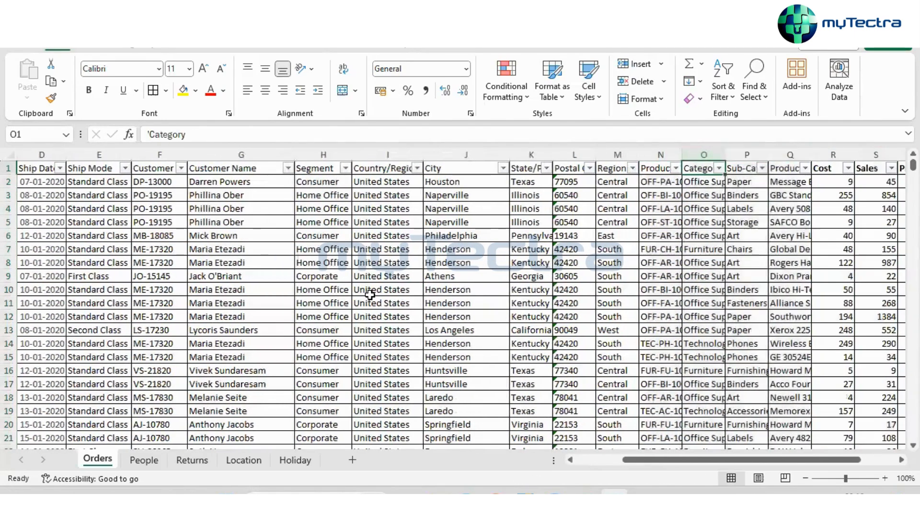
{"action": "key", "text": "ctrl+space"}
{"action": "key", "text": "shift+Right"}
{"action": "key", "text": "shift+Right"}
{"action": "key", "text": "shift+Right"}
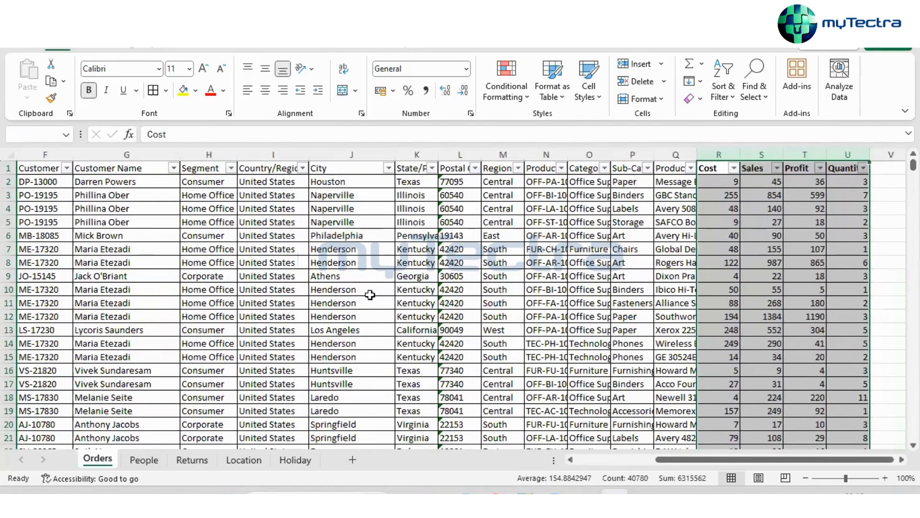
Switch to the PowerPoint notes and review the Power Bi Components and Save Format boxes on slide 12
{"action": "key", "text": "alt+Tab"}
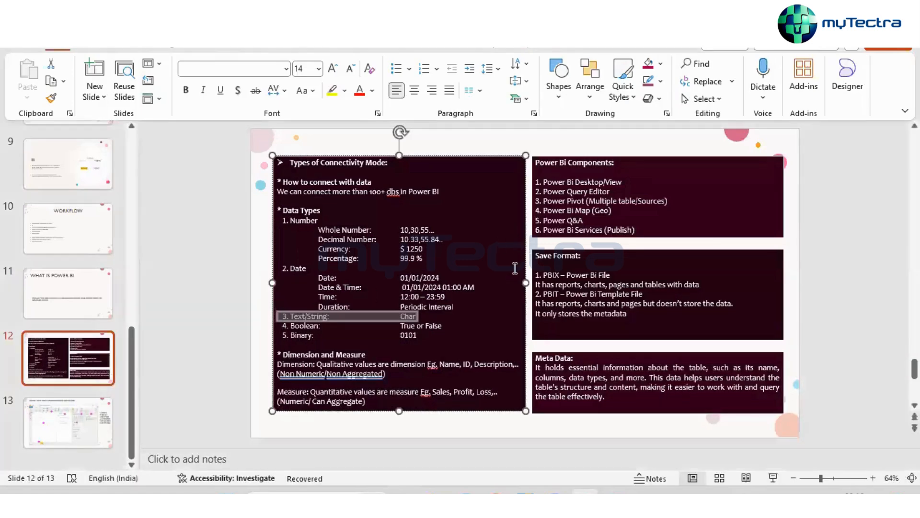
{"action": "left_click", "coordinate": [566, 192]}
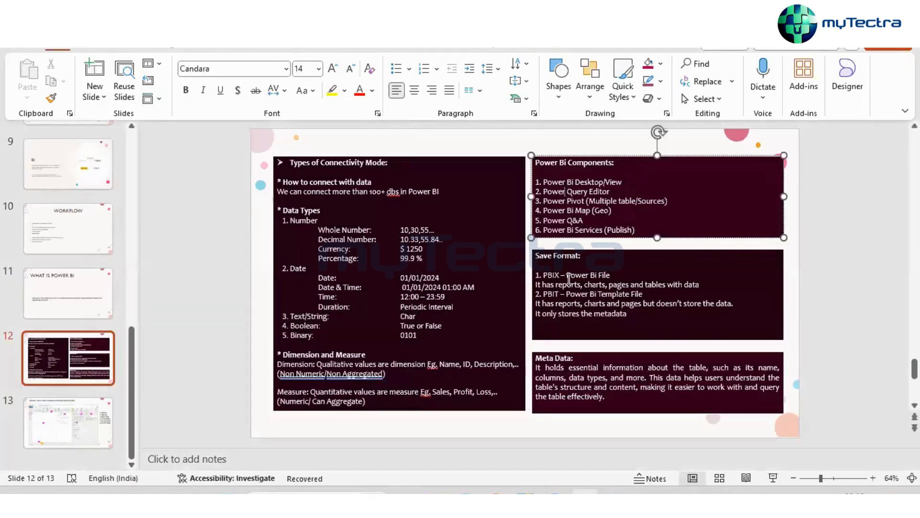
{"action": "left_click", "coordinate": [567, 277]}
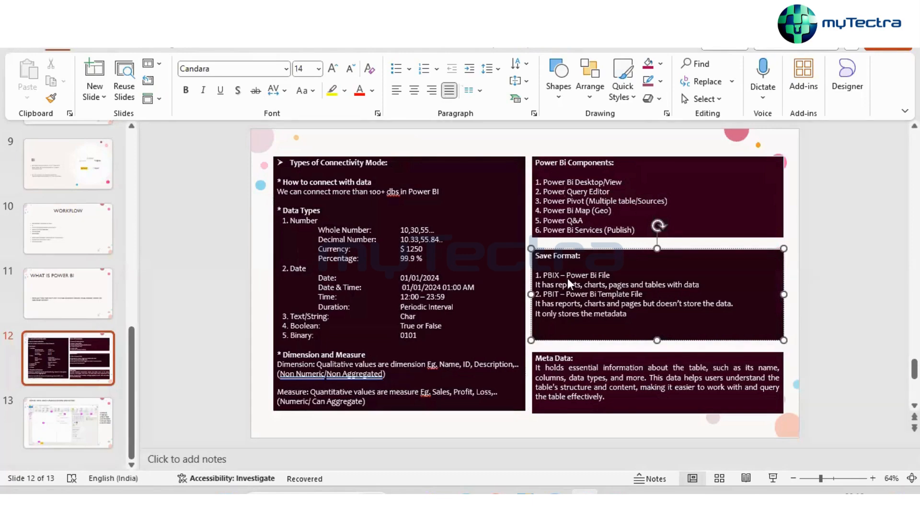
Switch back to the Excel workbook and return to cell A1 of the Orders sheet
{"action": "key", "text": "alt+Tab"}
{"action": "key", "text": "Up"}
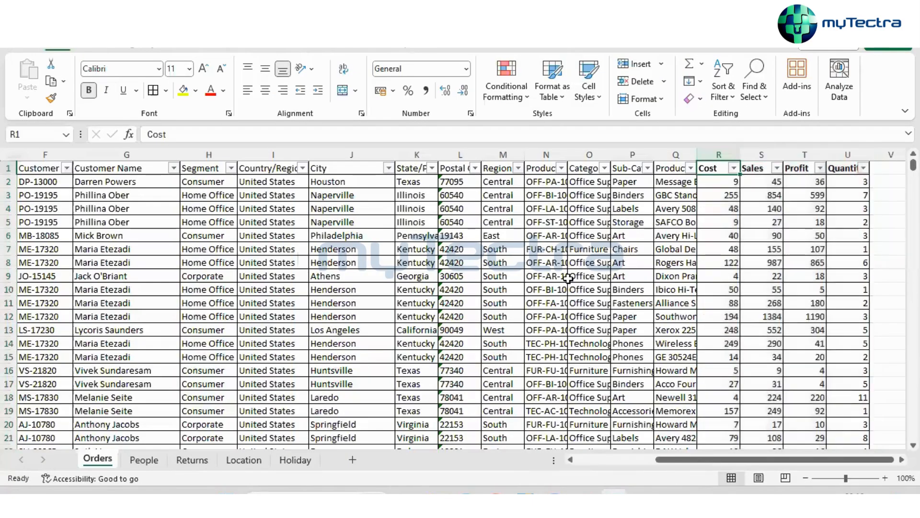
{"action": "key", "text": "ctrl+Home"}
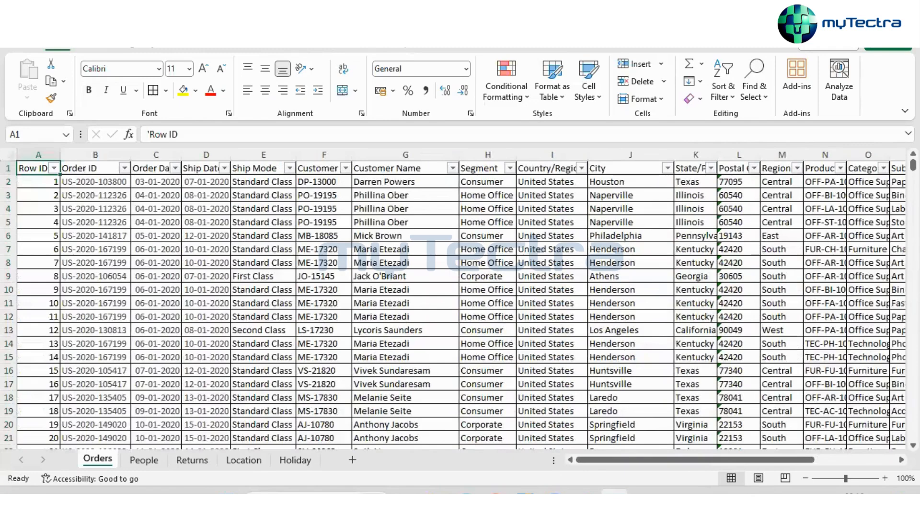
Switch to Power BI Desktop and connect to the SampleSuperStore Excel workbook stored on the Desktop
{"action": "left_click", "coordinate": [526, 498]}
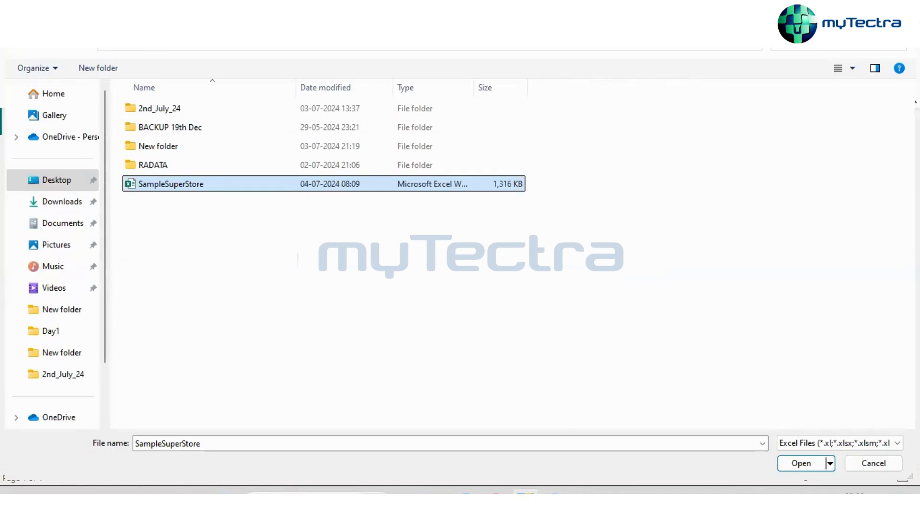
{"action": "key", "text": "Escape"}
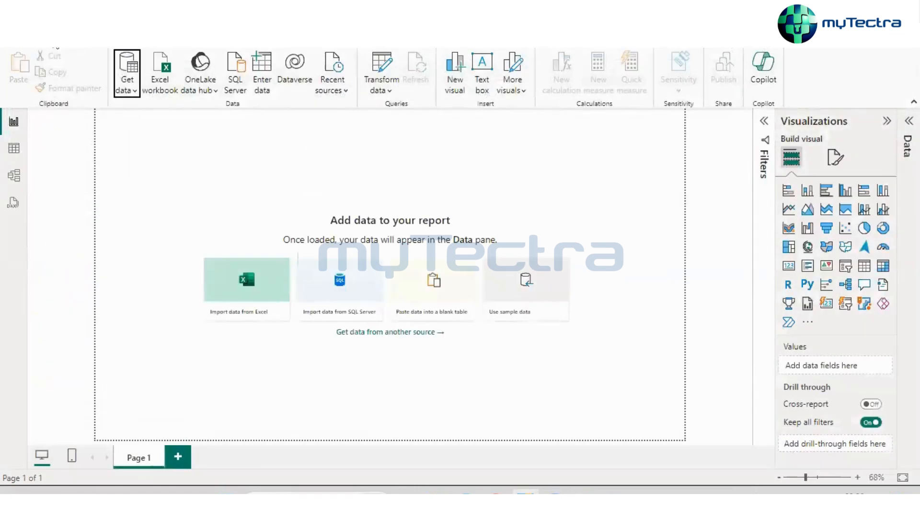
{"action": "left_click", "coordinate": [127, 90]}
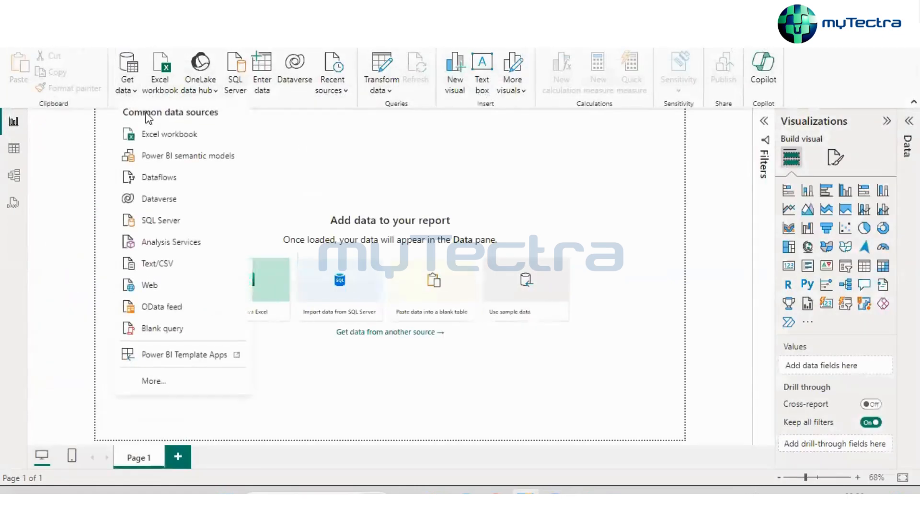
{"action": "left_click", "coordinate": [159, 136]}
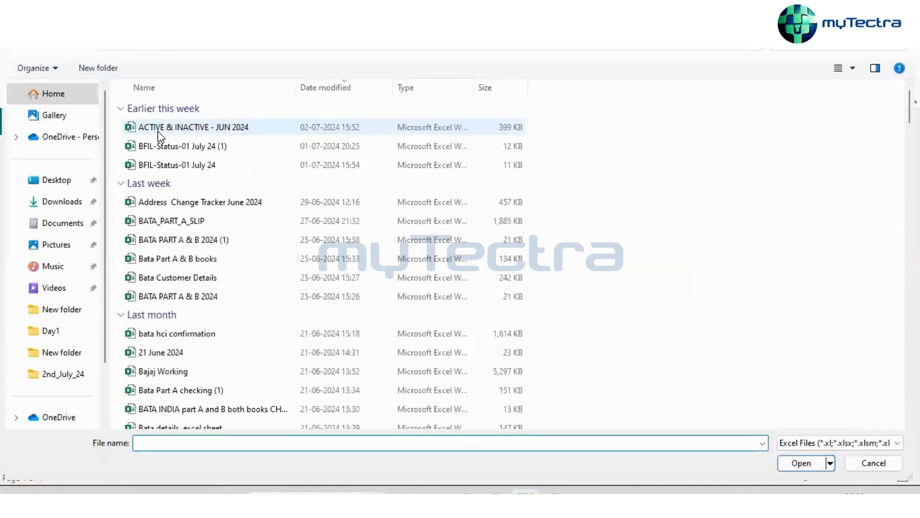
{"action": "left_click", "coordinate": [54, 186]}
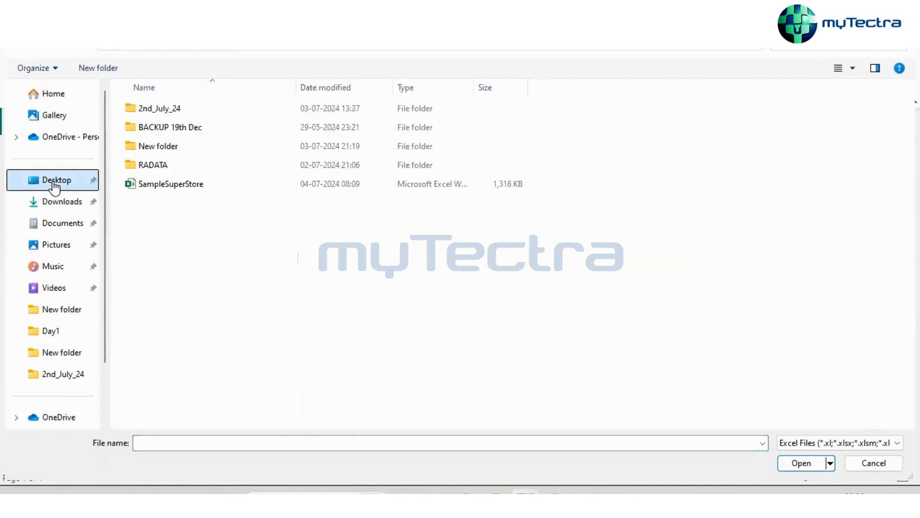
{"action": "left_click", "coordinate": [195, 190]}
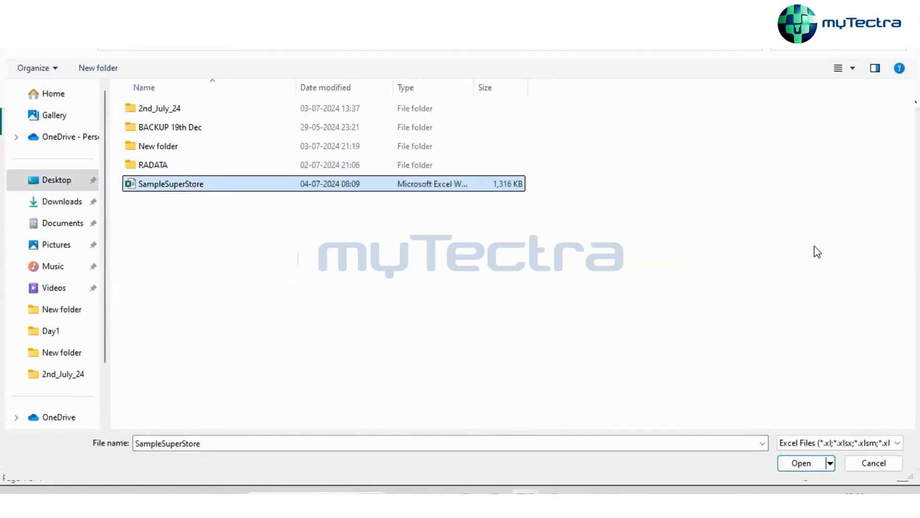
{"action": "left_click", "coordinate": [802, 463]}
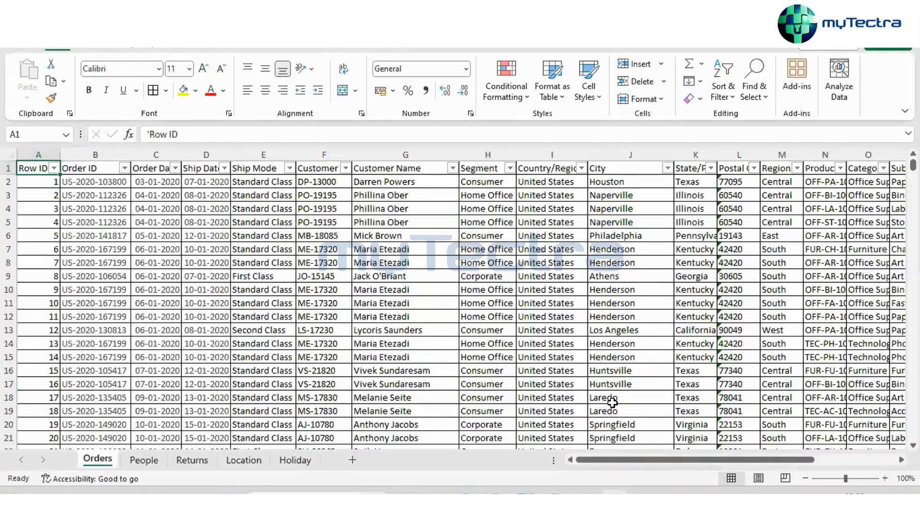
Switch to the Excel workbook and look through its sheets from Orders to Holiday
{"action": "left_click", "coordinate": [162, 384]}
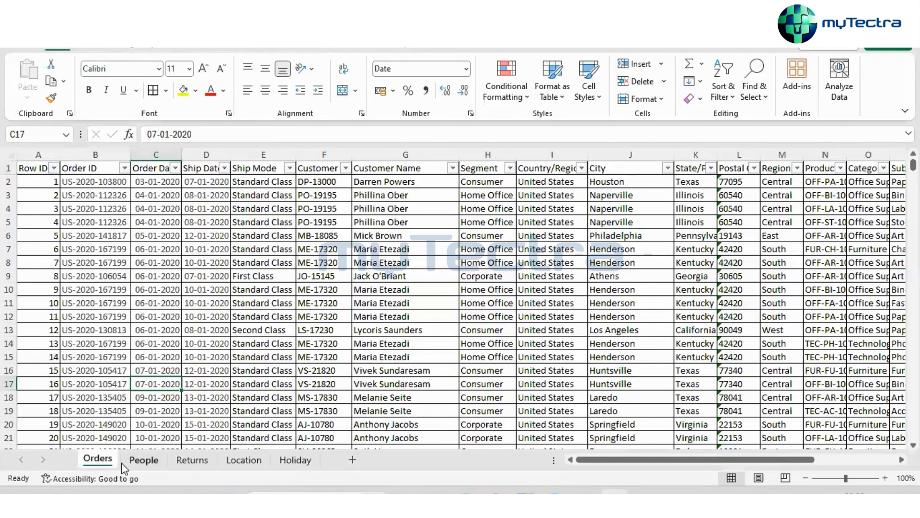
{"action": "key", "text": "ctrl+Page_Down"}
{"action": "key", "text": "ctrl+Page_Down"}
{"action": "key", "text": "ctrl+Page_Down"}
{"action": "key", "text": "ctrl+Page_Down"}
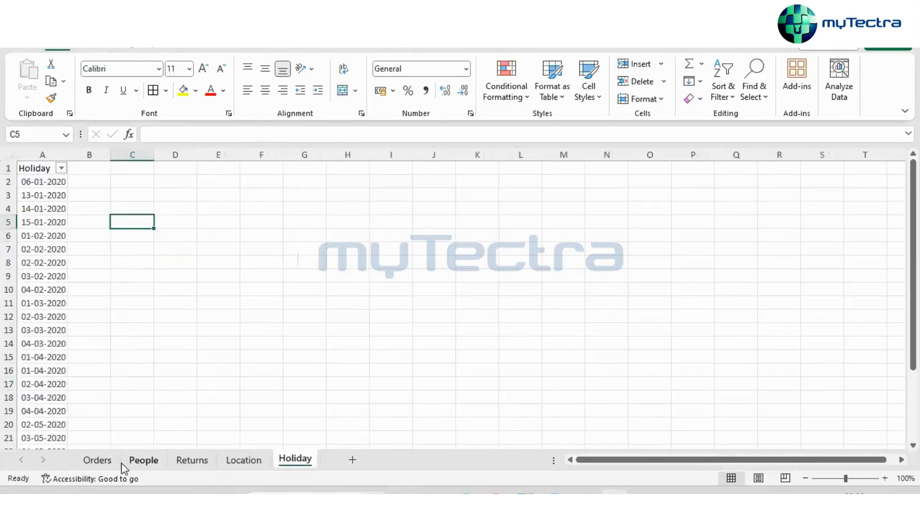
Switch back to Power BI Desktop and select the Holiday, Location, Orders, People and Returns sheets for import
{"action": "key", "text": "alt+Tab"}
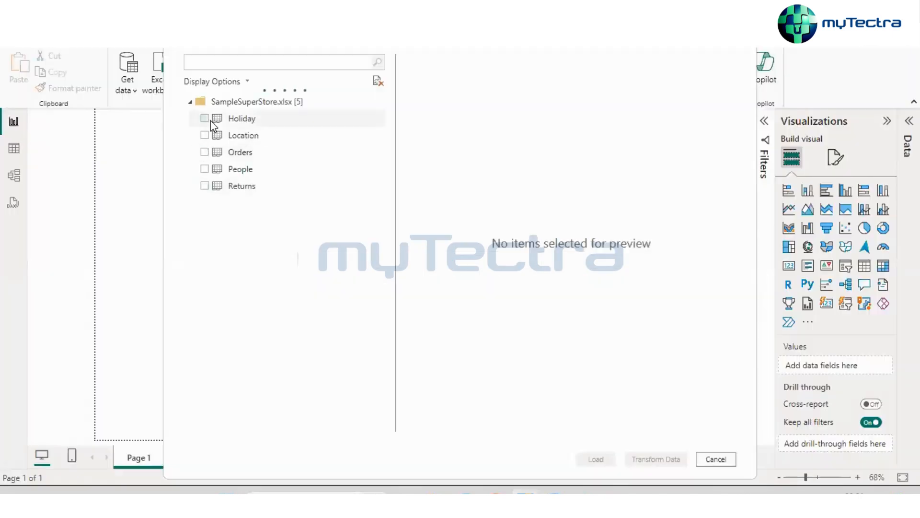
{"action": "left_click", "coordinate": [210, 121]}
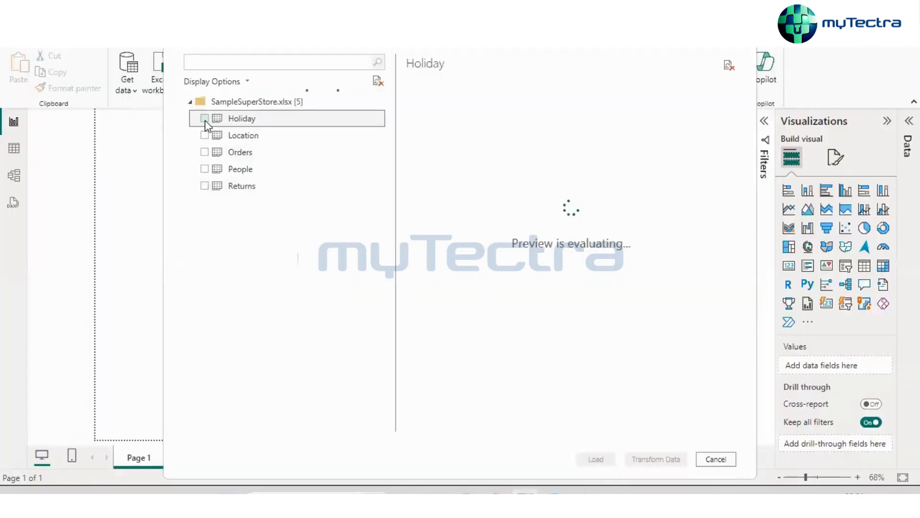
{"action": "left_click", "coordinate": [205, 119]}
{"action": "left_click", "coordinate": [205, 136]}
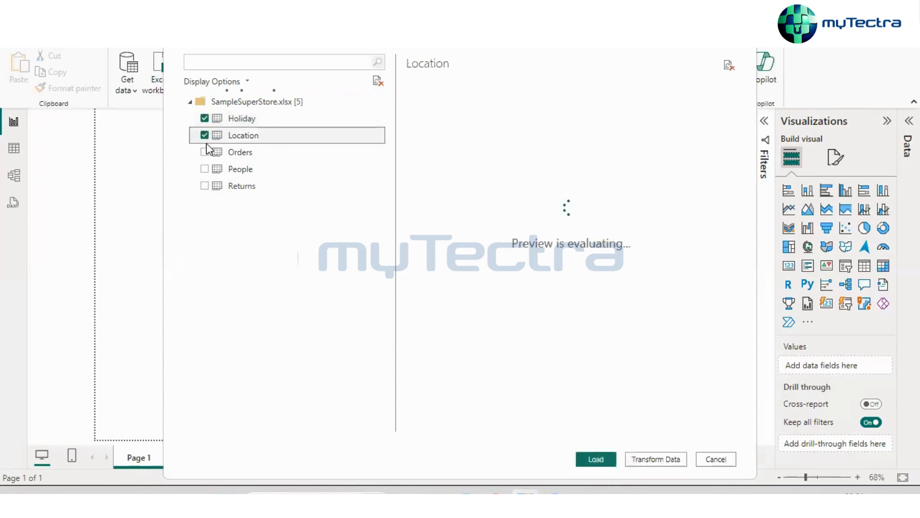
{"action": "left_click", "coordinate": [205, 152]}
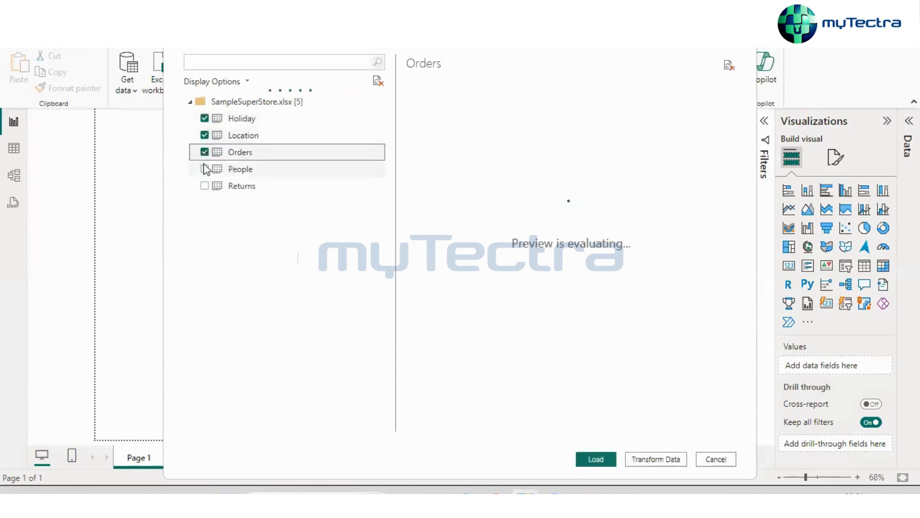
{"action": "left_click", "coordinate": [205, 169]}
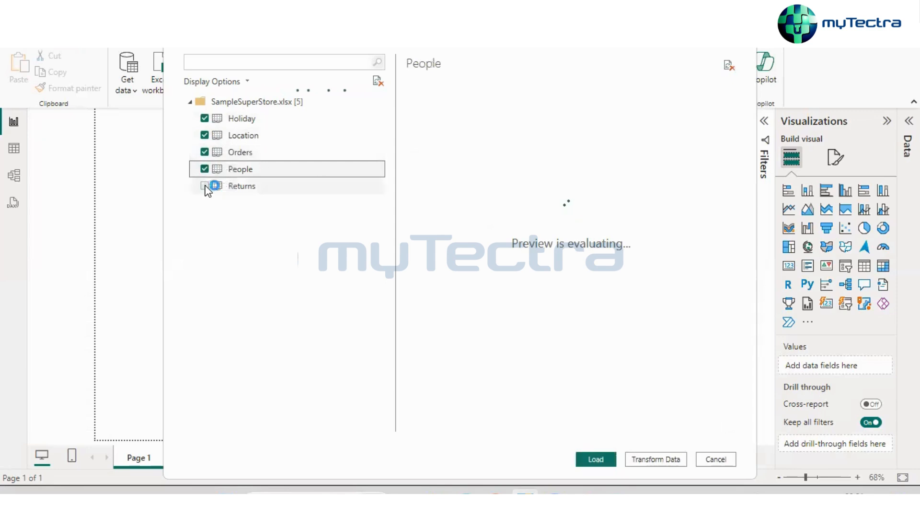
{"action": "left_click", "coordinate": [205, 186]}
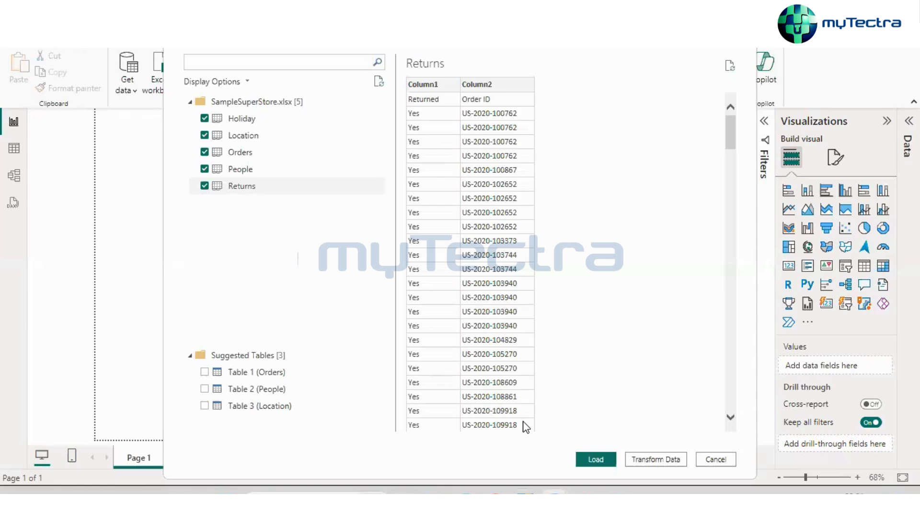
Maximize the Navigator window with the selected sheets
{"action": "key", "text": "alt+Tab"}
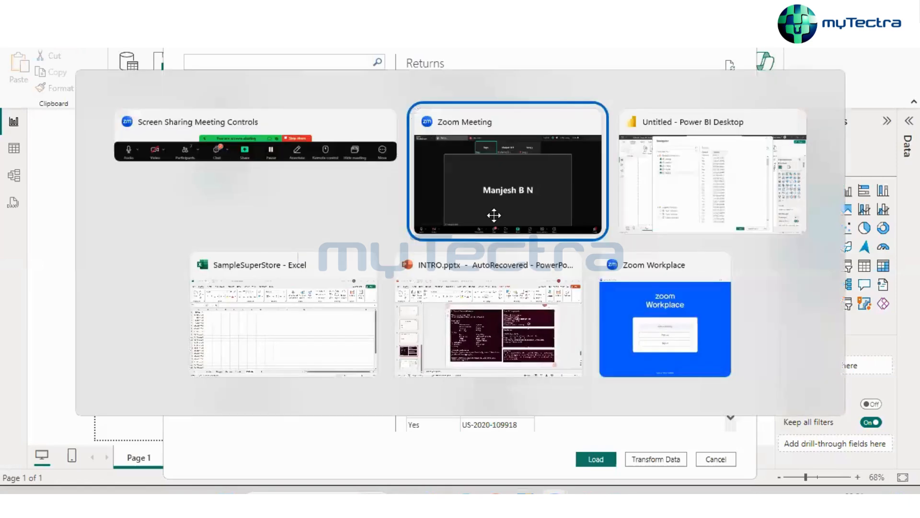
{"action": "key", "text": "alt+Tab"}
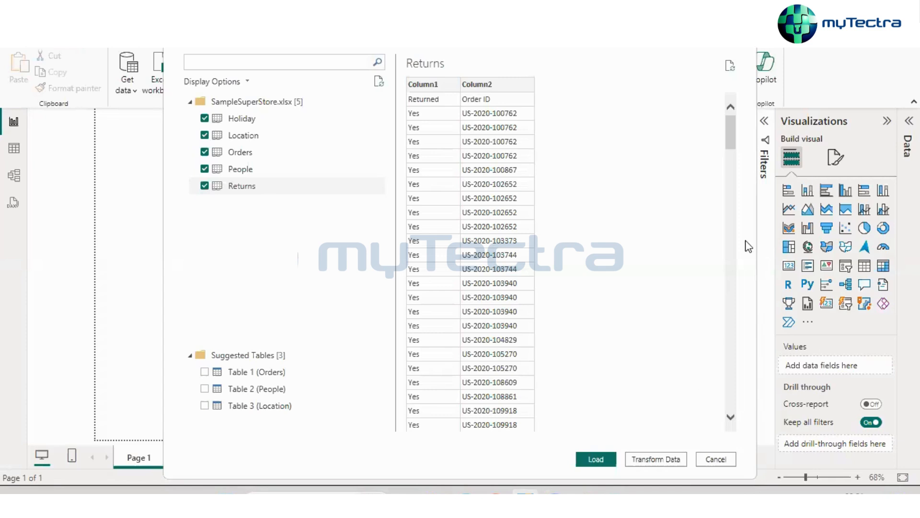
{"action": "left_click", "coordinate": [721, 16]}
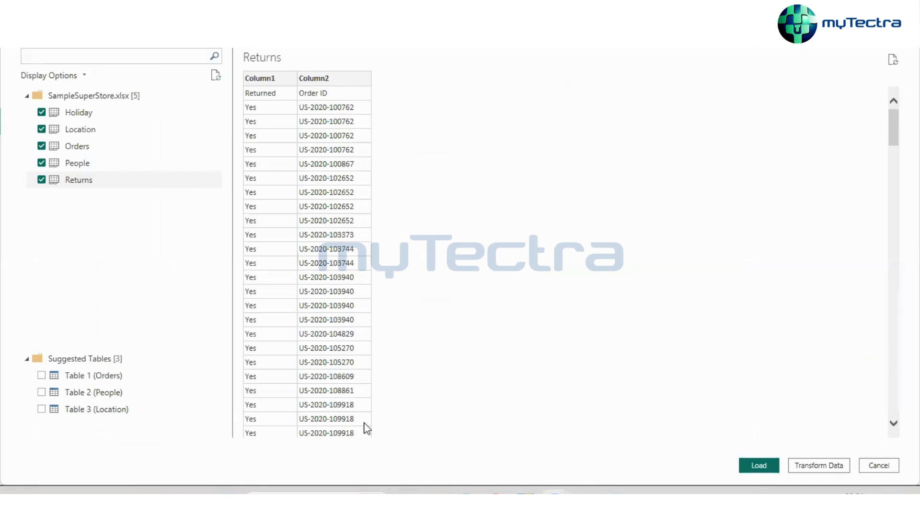
{"action": "key", "text": "alt+Tab"}
{"action": "key", "text": "alt+Tab"}
{"action": "key", "text": "alt+Tab"}
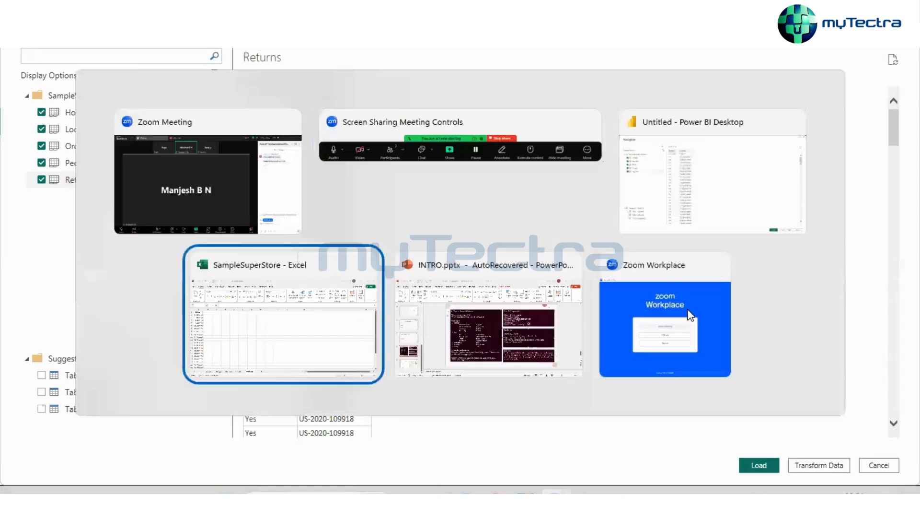
{"action": "key", "text": "alt+Tab"}
{"action": "key", "text": "alt+shift+Tab"}
{"action": "key", "text": "alt+shift+Tab"}
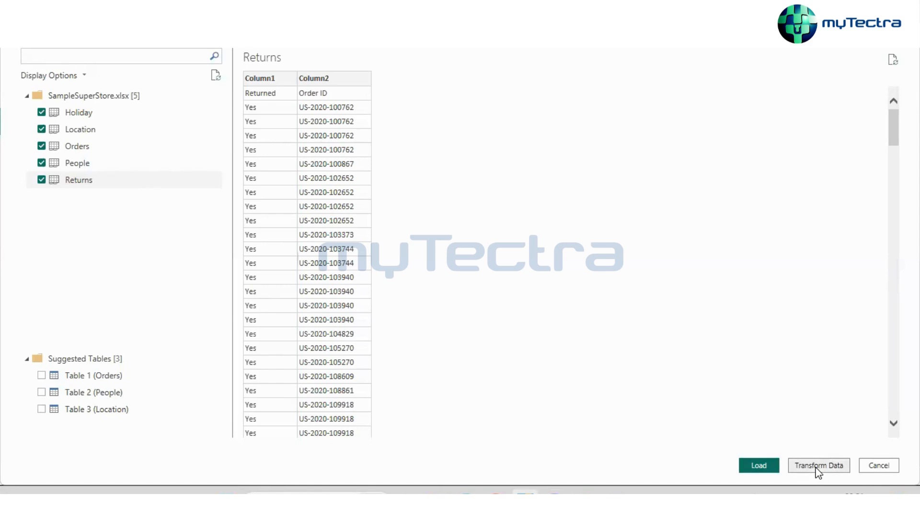
Send the selected sheets to Power Query Editor for transformation and view the Holiday and Orders queries
{"action": "left_click", "coordinate": [819, 465]}
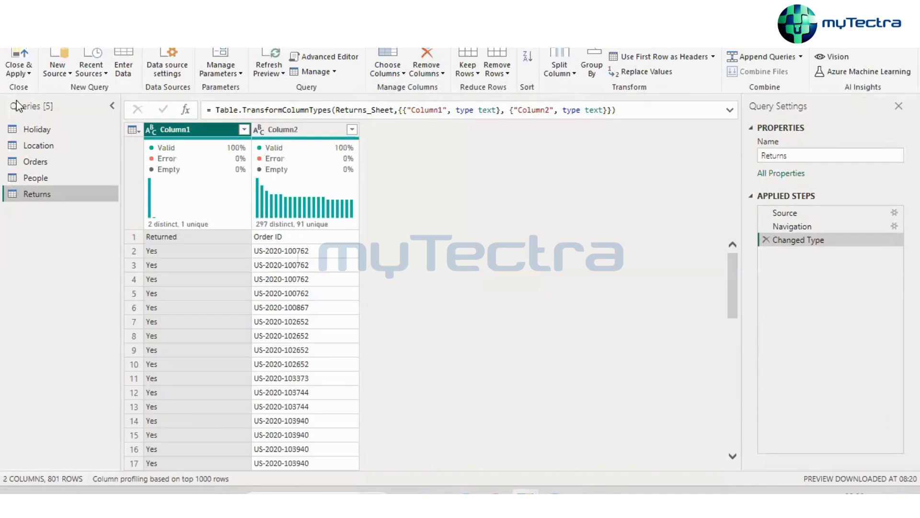
{"action": "left_click", "coordinate": [28, 129]}
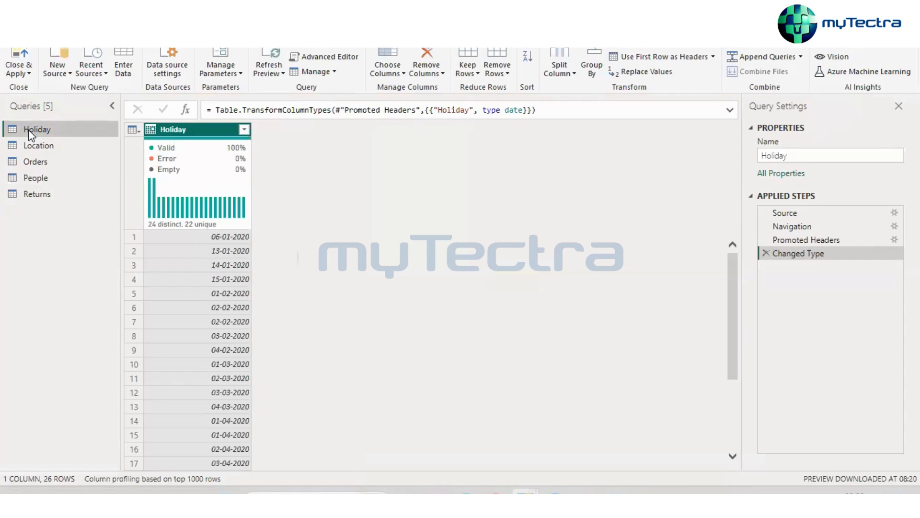
{"action": "left_click", "coordinate": [37, 163]}
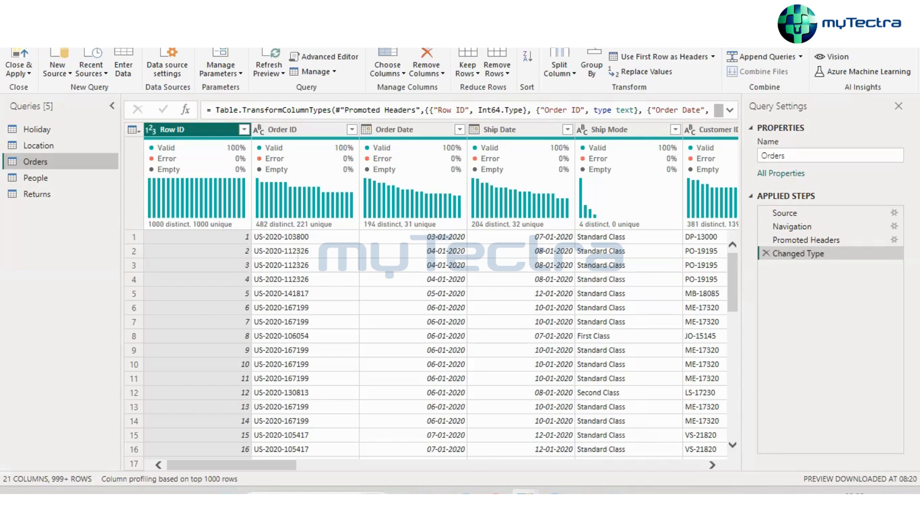
Switch to the PowerPoint notes and view slide 13 about the report view
{"action": "key", "text": "alt+Tab"}
{"action": "key", "text": "alt+Tab"}
{"action": "key", "text": "alt+Tab"}
{"action": "key", "text": "alt+Tab"}
{"action": "key", "text": "alt+Tab"}
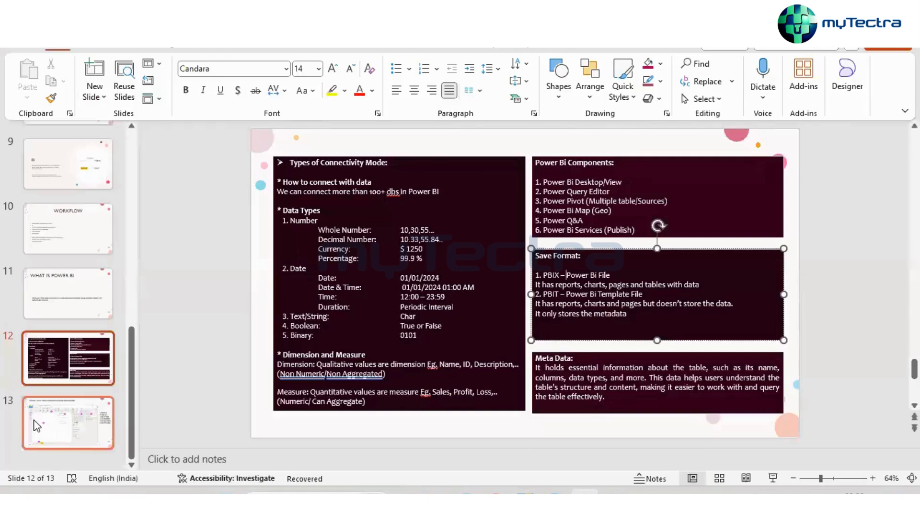
{"action": "left_click", "coordinate": [36, 425]}
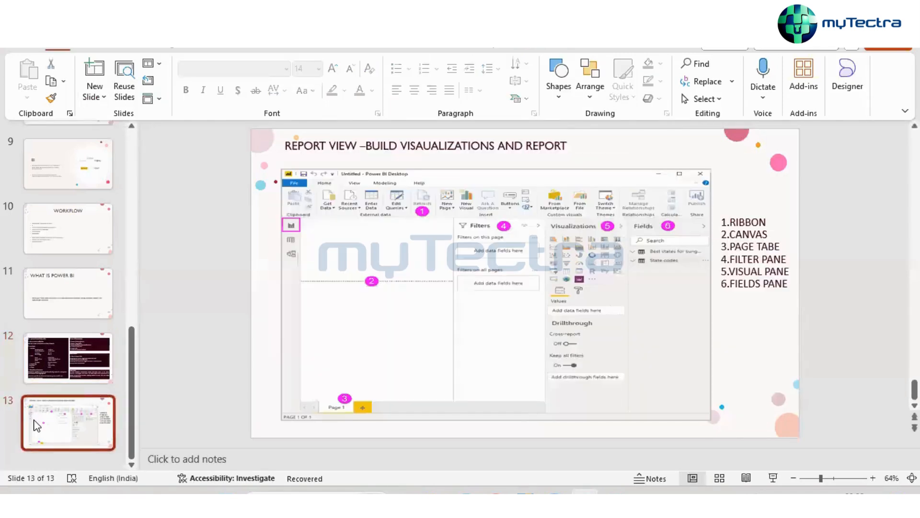
Switch from the PowerPoint notes back to the Power Query Editor window with the Orders query
{"action": "key", "text": "alt+Tab"}
{"action": "key", "text": "alt+Tab"}
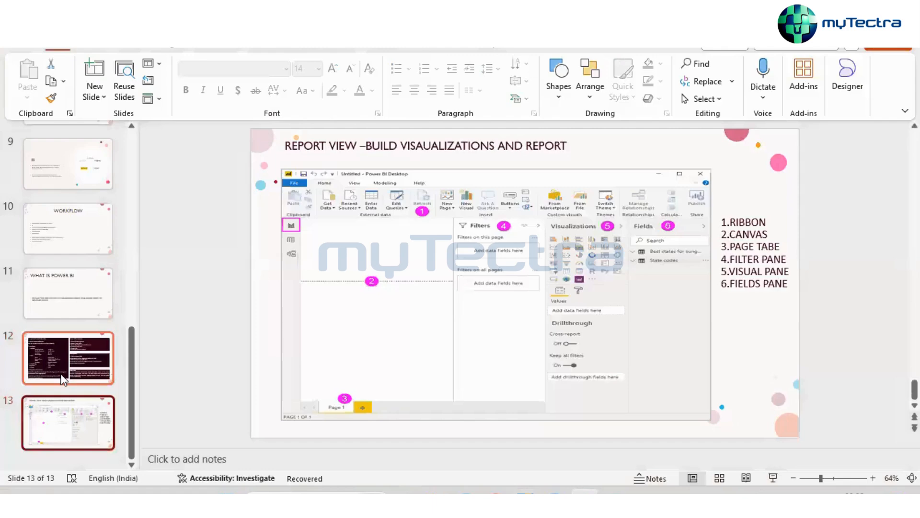
{"action": "key", "text": "alt+Tab"}
{"action": "key", "text": "alt+Tab"}
{"action": "key", "text": "alt+Tab"}
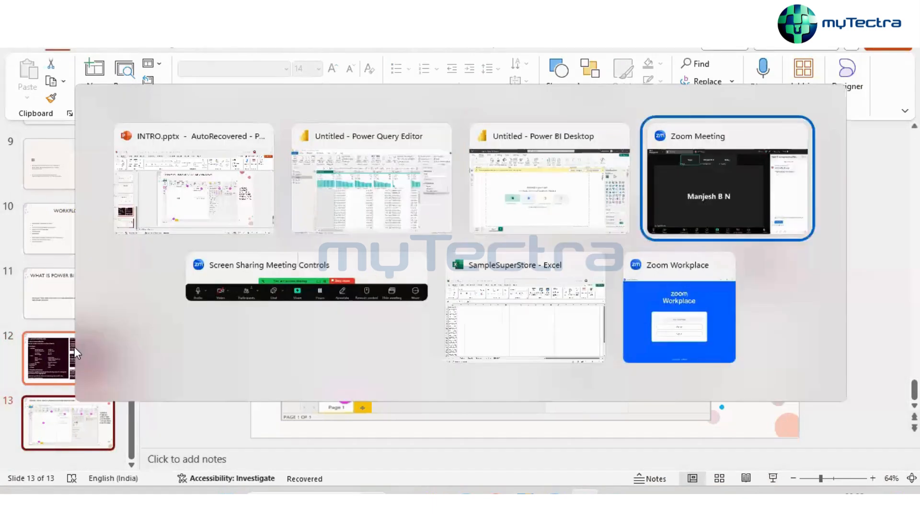
{"action": "key", "text": "alt+shift+Tab"}
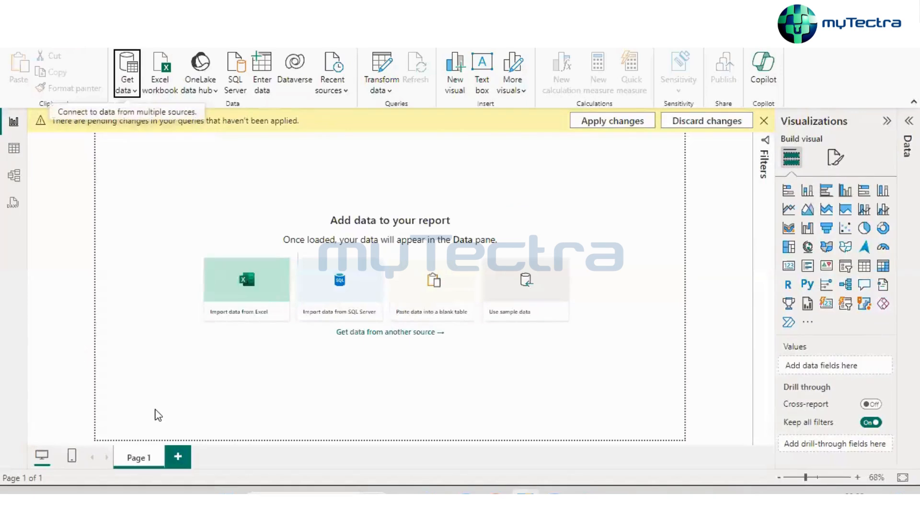
{"action": "mouse_move", "coordinate": [585, 493]}
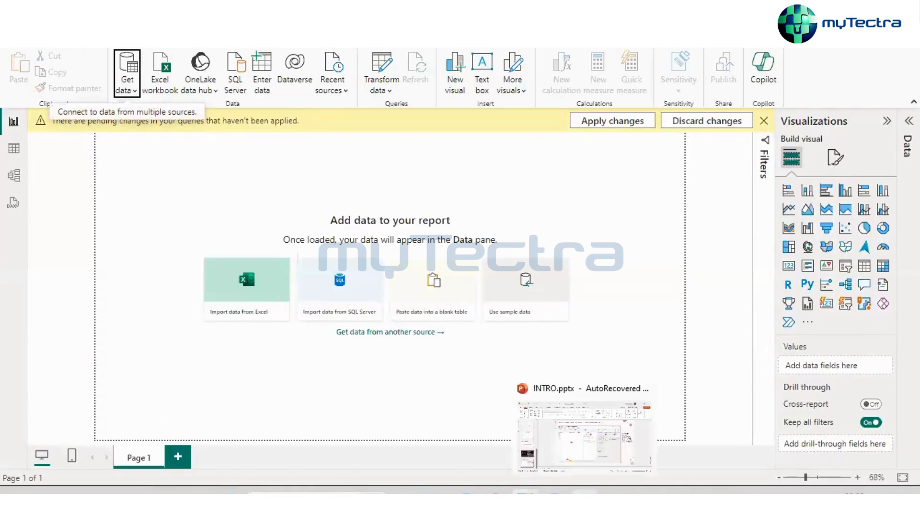
{"action": "mouse_move", "coordinate": [525, 493]}
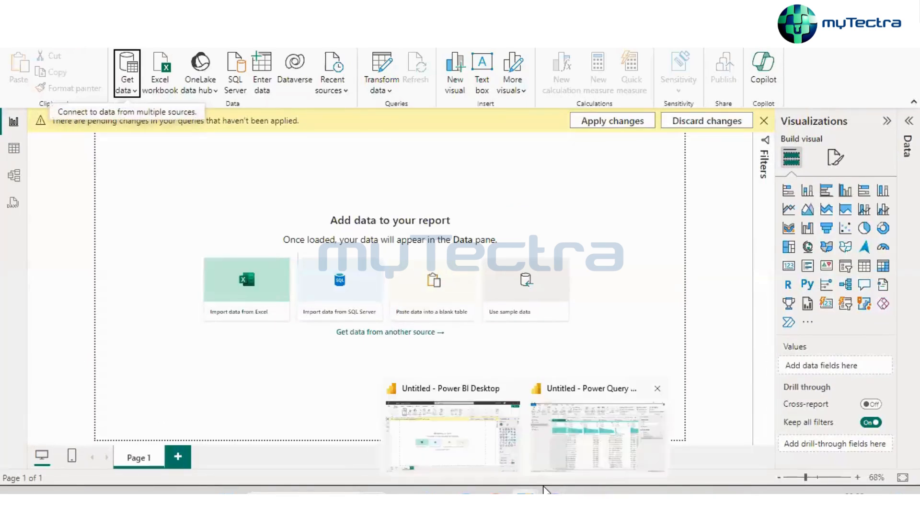
{"action": "left_click", "coordinate": [597, 434]}
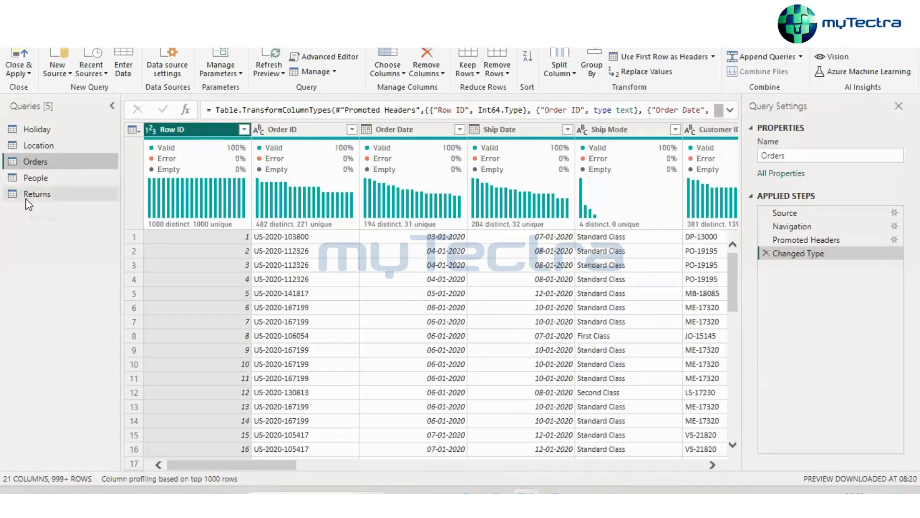
Examine the Close & Apply choices, the New Source types and the Recent Sources list
{"action": "left_click", "coordinate": [27, 74]}
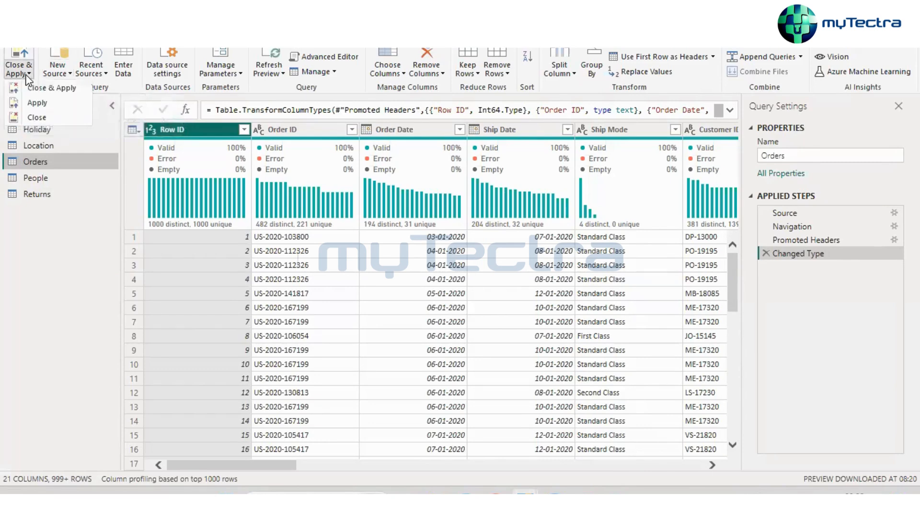
{"action": "left_click", "coordinate": [56, 90]}
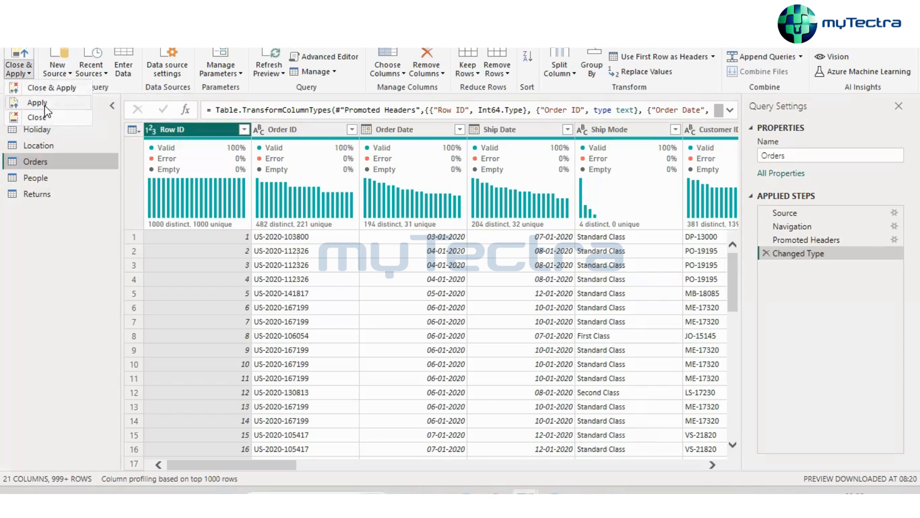
{"action": "left_click", "coordinate": [65, 72]}
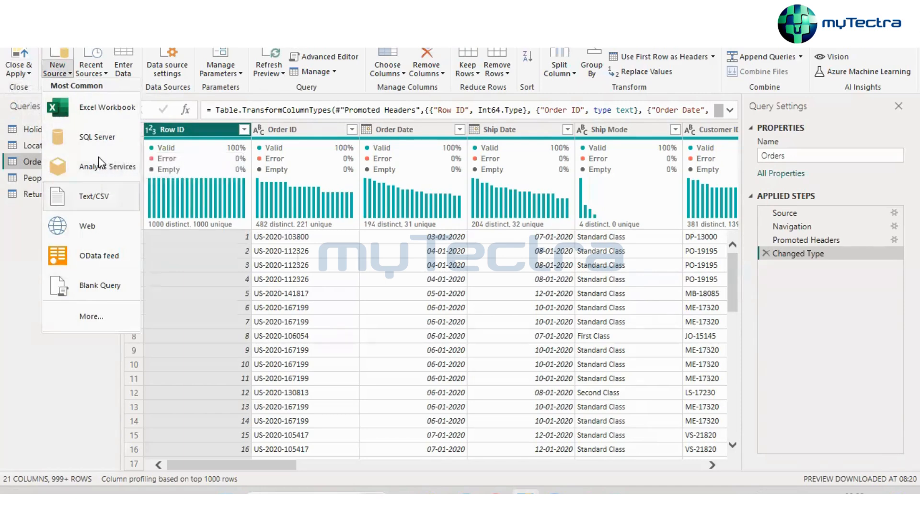
{"action": "left_click", "coordinate": [86, 71]}
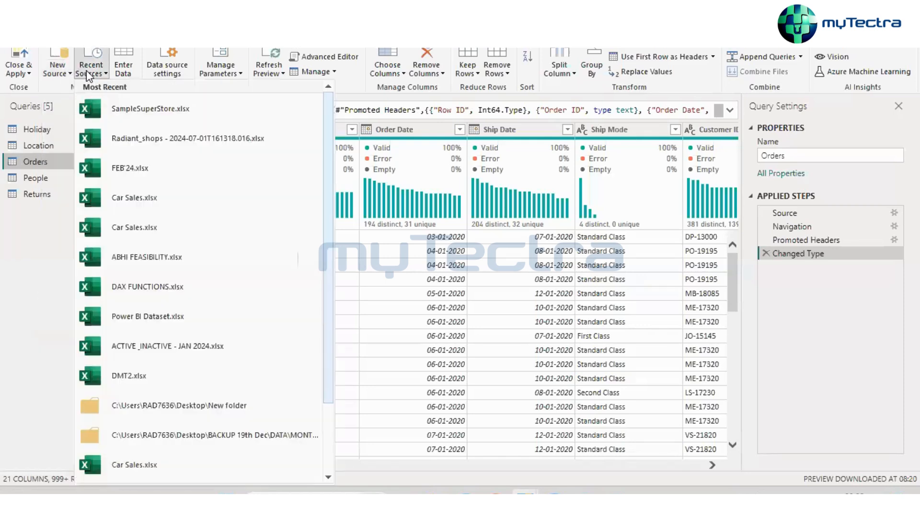
Start a manually entered table and enter N in the first two rows of Column1
{"action": "left_click", "coordinate": [129, 70]}
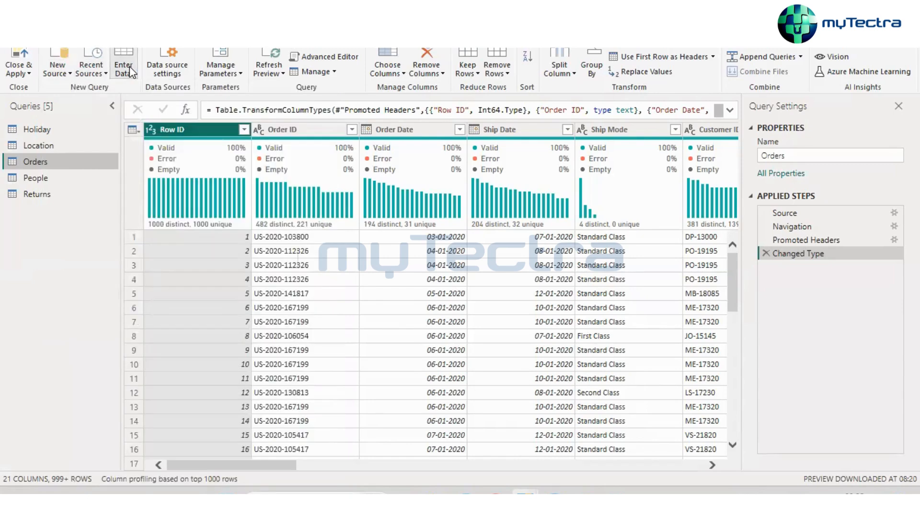
{"action": "left_click", "coordinate": [130, 67]}
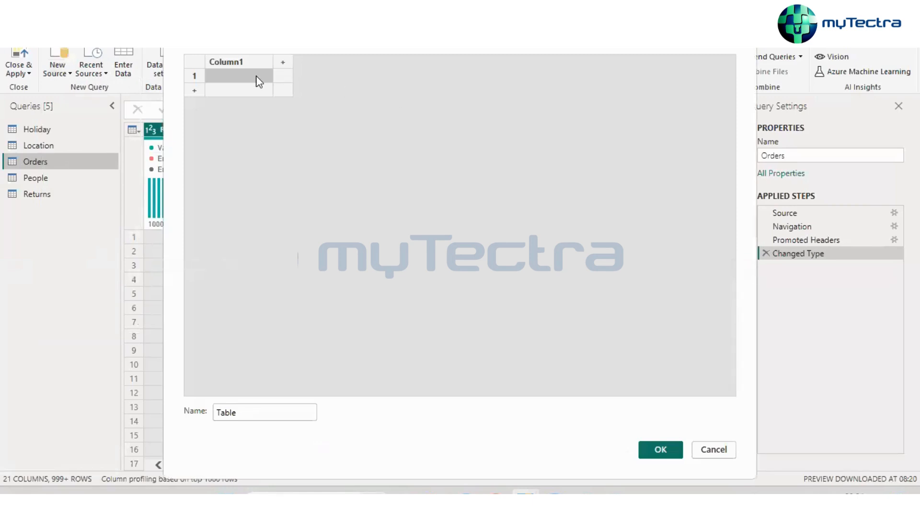
{"action": "type", "text": "N"}
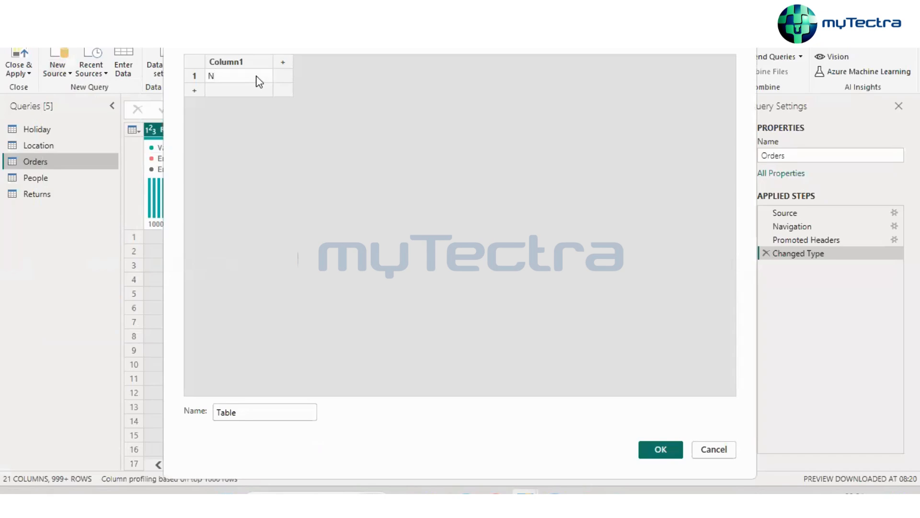
{"action": "key", "text": "Return"}
{"action": "type", "text": "N"}
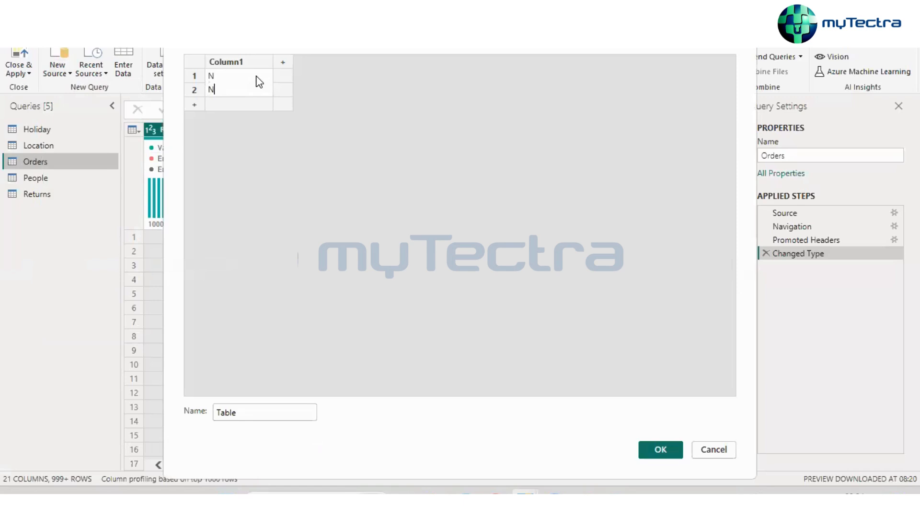
{"action": "key", "text": "Return"}
Add a second column to the new table and open its first cell for editing
{"action": "left_click", "coordinate": [285, 61]}
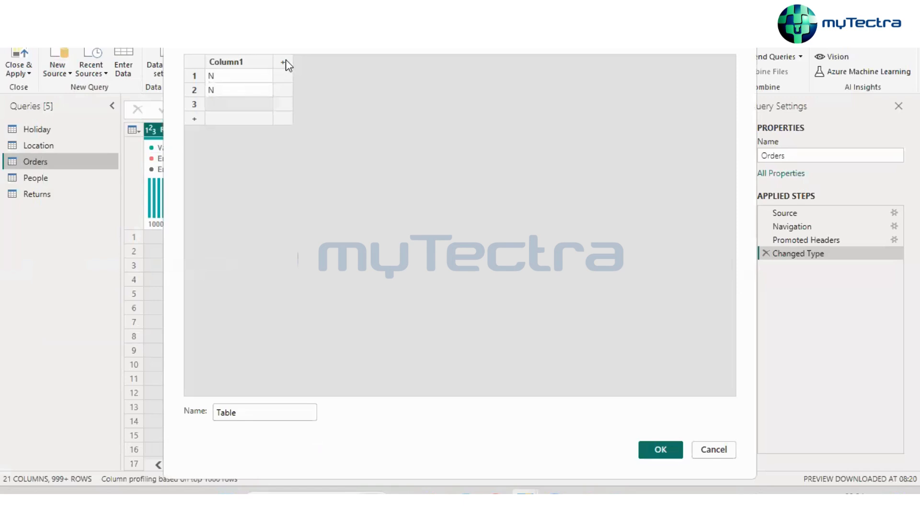
{"action": "left_click", "coordinate": [287, 74]}
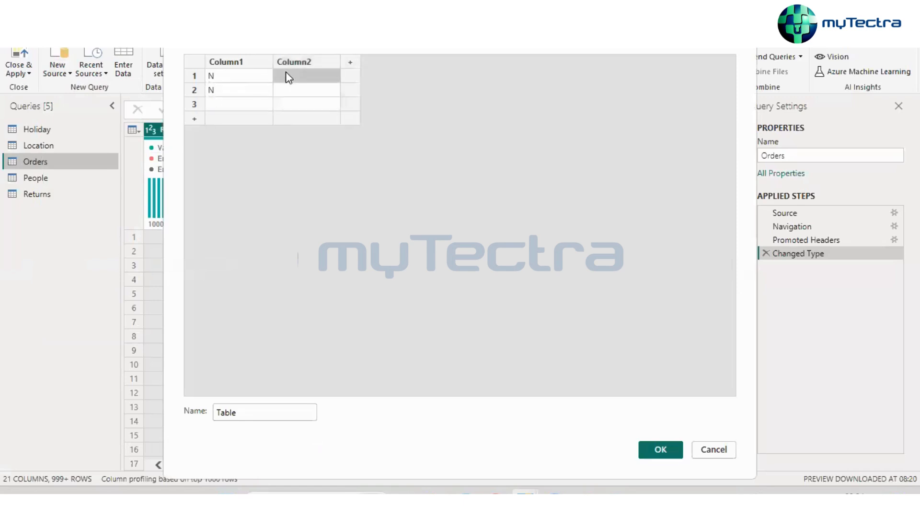
{"action": "type", "text": "H"}
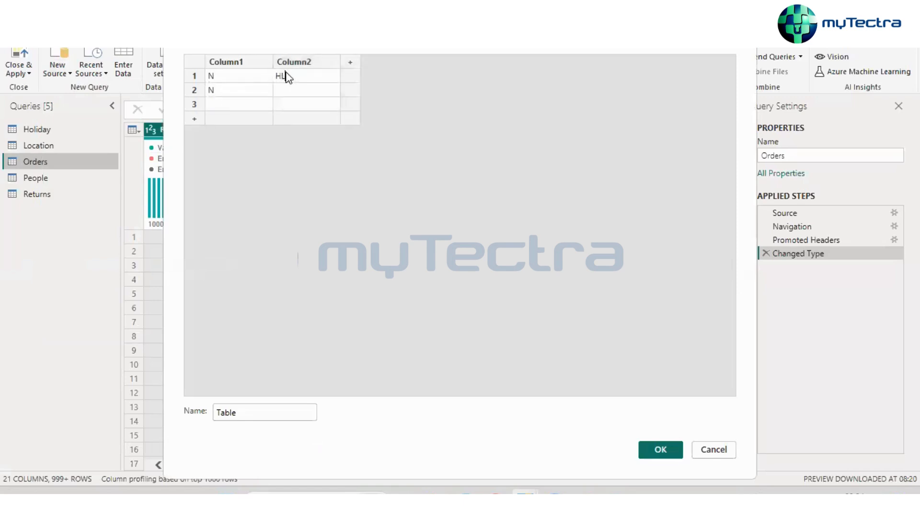
{"action": "key", "text": "BackSpace"}
{"action": "left_click", "coordinate": [254, 78]}
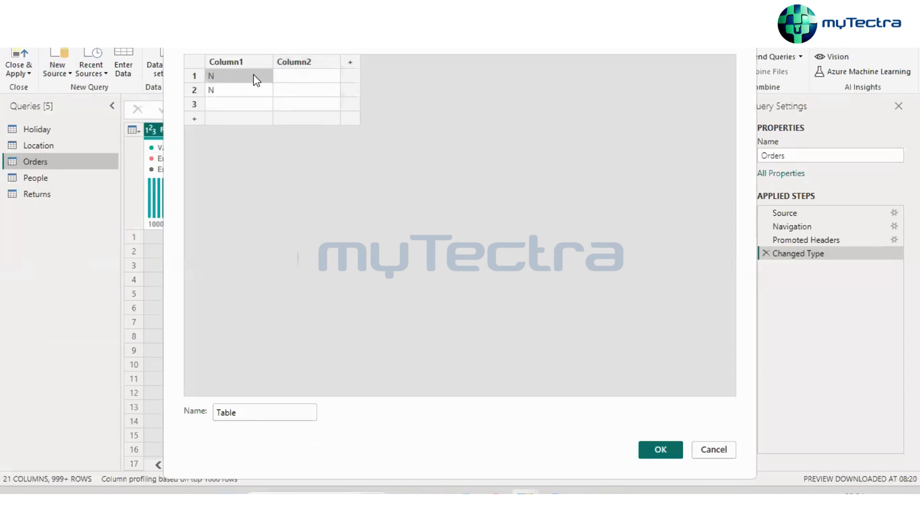
{"action": "left_click", "coordinate": [287, 76]}
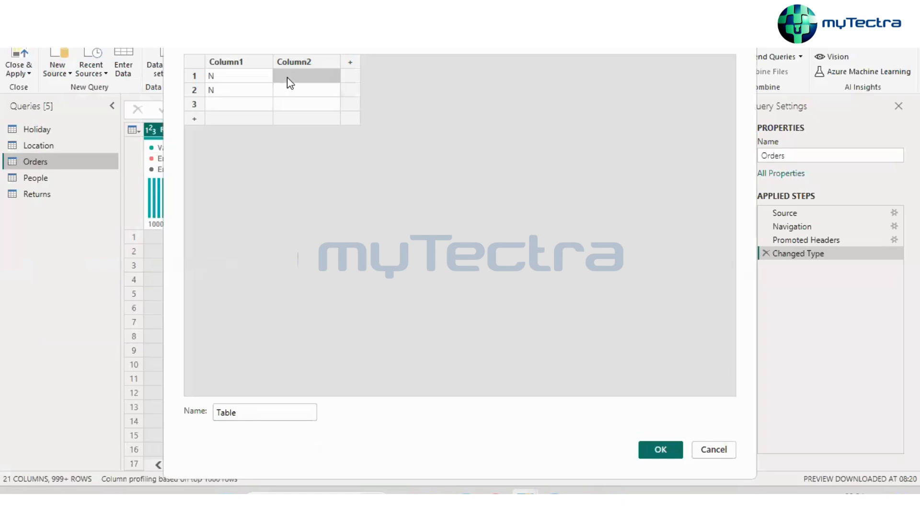
{"action": "left_click", "coordinate": [286, 76]}
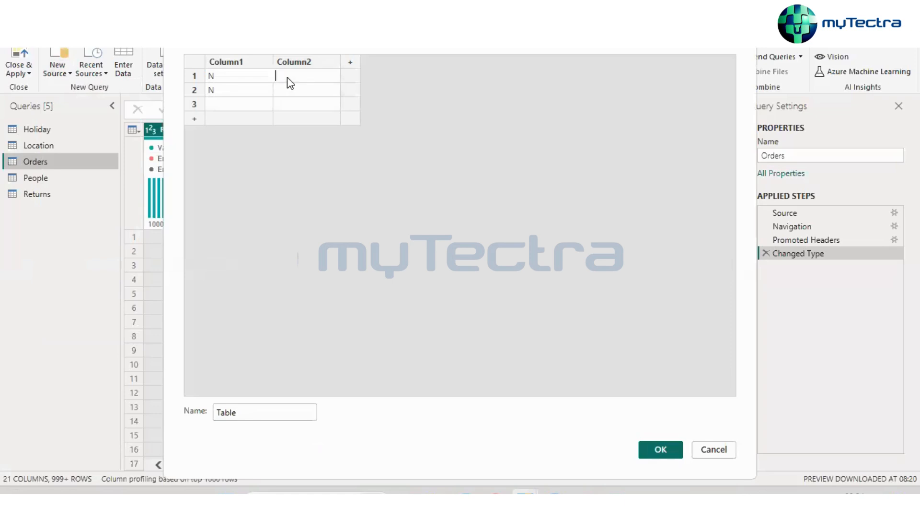
Switch to the SampleSuperStore workbook in Excel and display the People sheet
{"action": "left_click", "coordinate": [228, 80]}
{"action": "key", "text": "alt+Tab"}
{"action": "key", "text": "alt+Tab"}
{"action": "key", "text": "alt+Tab"}
{"action": "key", "text": "alt+Tab"}
{"action": "key", "text": "alt+Tab"}
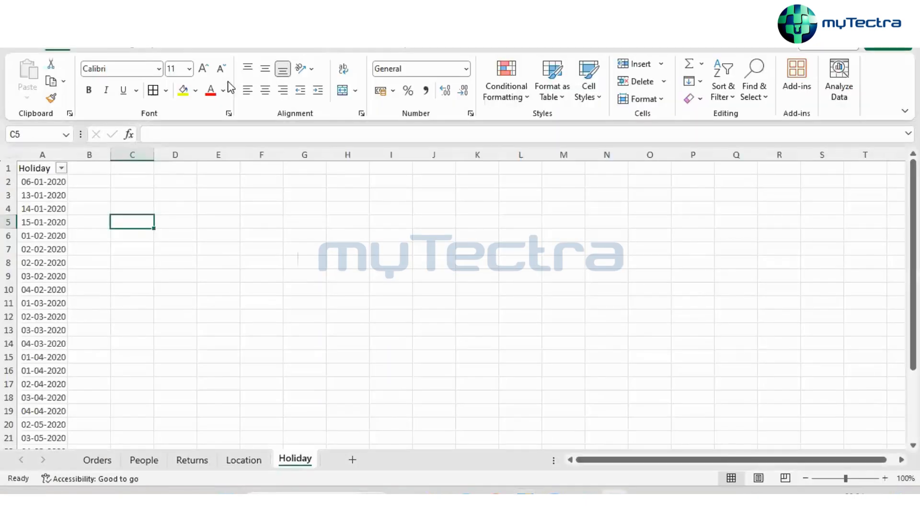
{"action": "key", "text": "ctrl+Page_Up"}
{"action": "key", "text": "ctrl+Page_Up"}
{"action": "key", "text": "ctrl+Page_Up"}
{"action": "key", "text": "ctrl+Page_Up"}
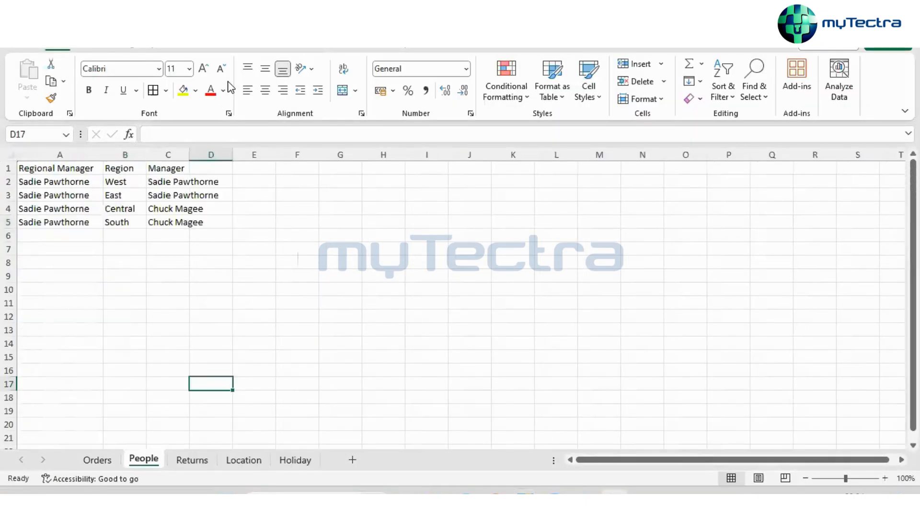
{"action": "key", "text": "ctrl+Page_Down"}
Copy the regional manager's name from cell A2 of the People sheet over the N in the first row of Column1
{"action": "key", "text": "ctrl+Up"}
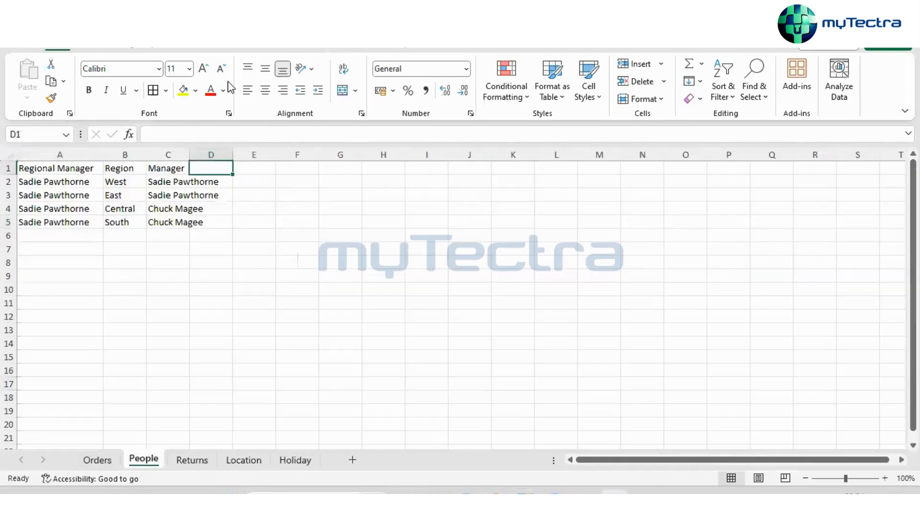
{"action": "key", "text": "Left"}
{"action": "key", "text": "Left"}
{"action": "key", "text": "Down"}
{"action": "key", "text": "Left"}
{"action": "key", "text": "Down"}
{"action": "key", "text": "Up"}
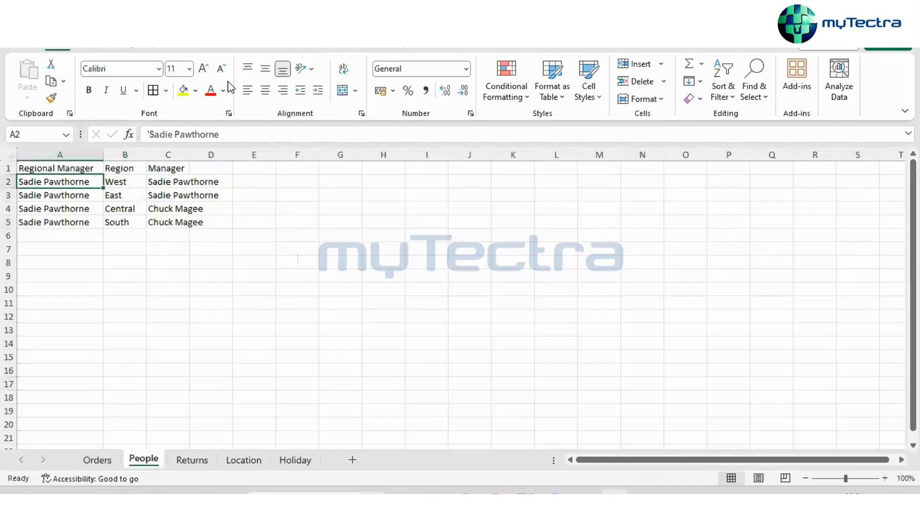
{"action": "key", "text": "ctrl+c"}
{"action": "key", "text": "alt+Tab"}
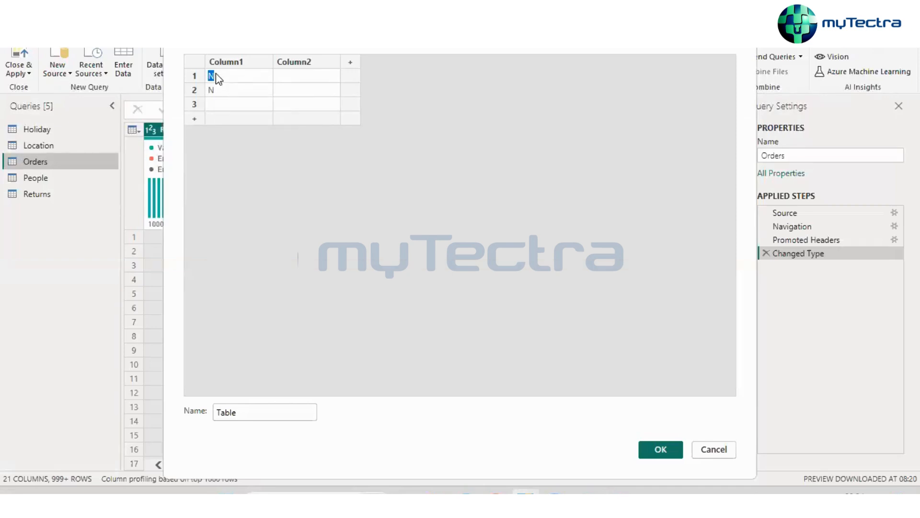
{"action": "key", "text": "alt+Tab"}
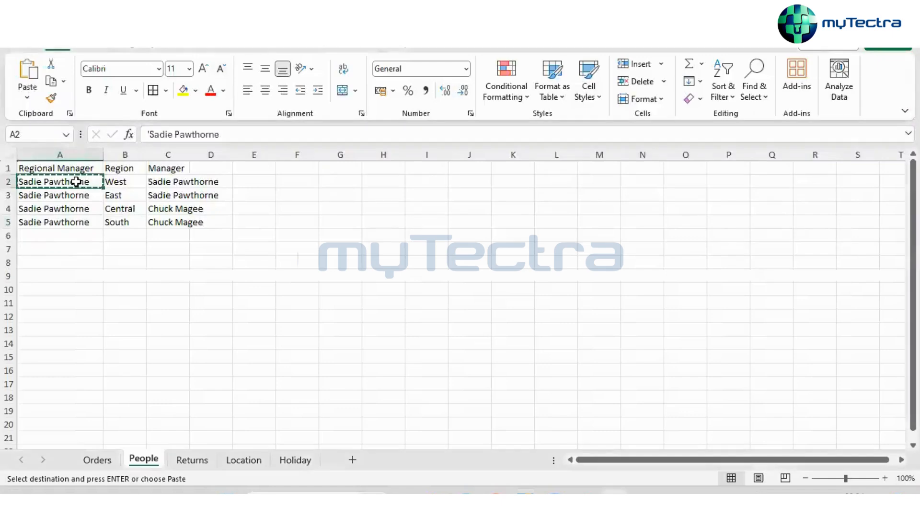
Enter WEST in the first row of Column2 and create the table as a new query
{"action": "key", "text": "Right"}
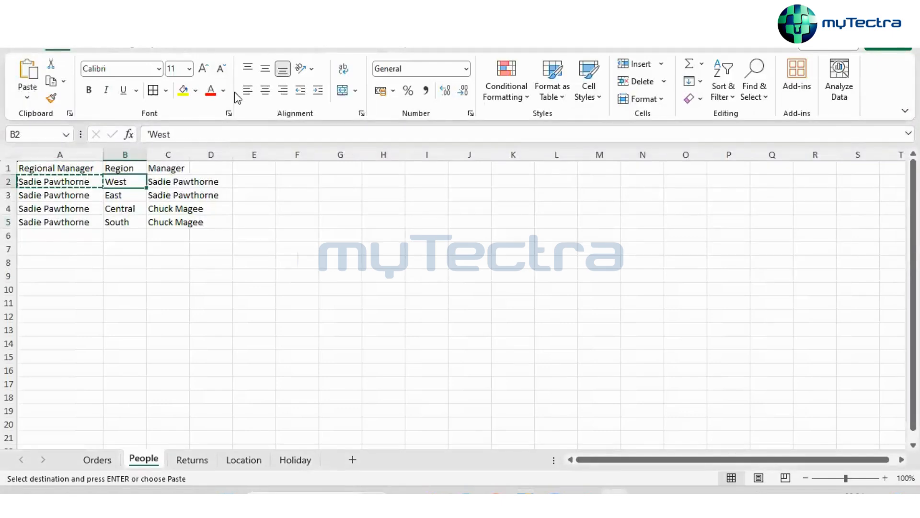
{"action": "key", "text": "alt+Tab"}
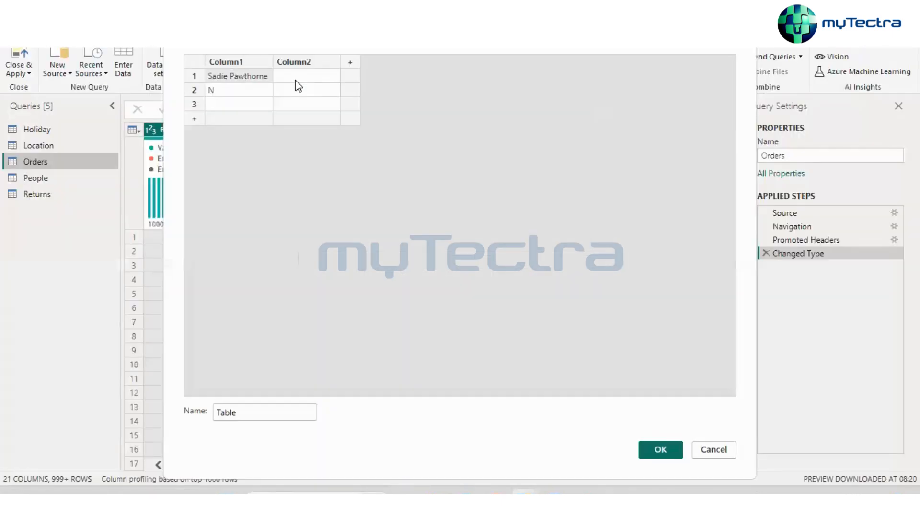
{"action": "left_click", "coordinate": [295, 80]}
{"action": "key", "text": "alt+Tab"}
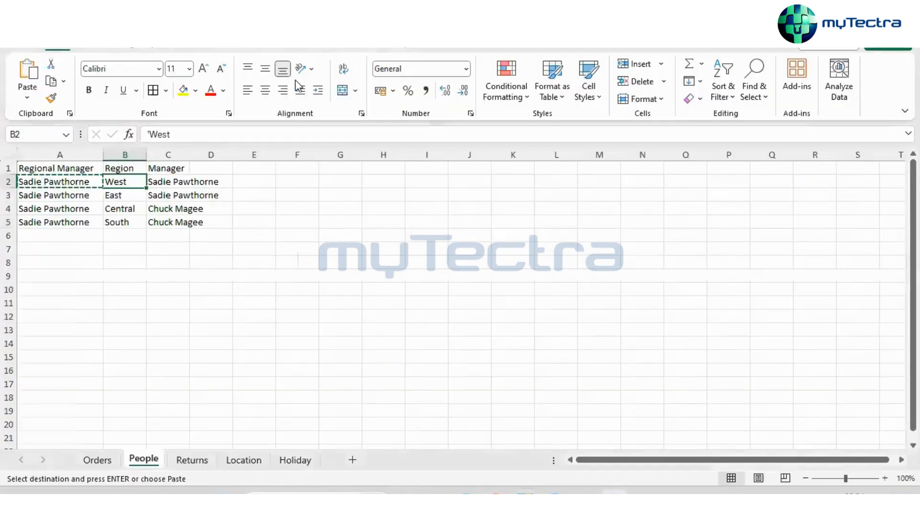
{"action": "key", "text": "alt+Tab"}
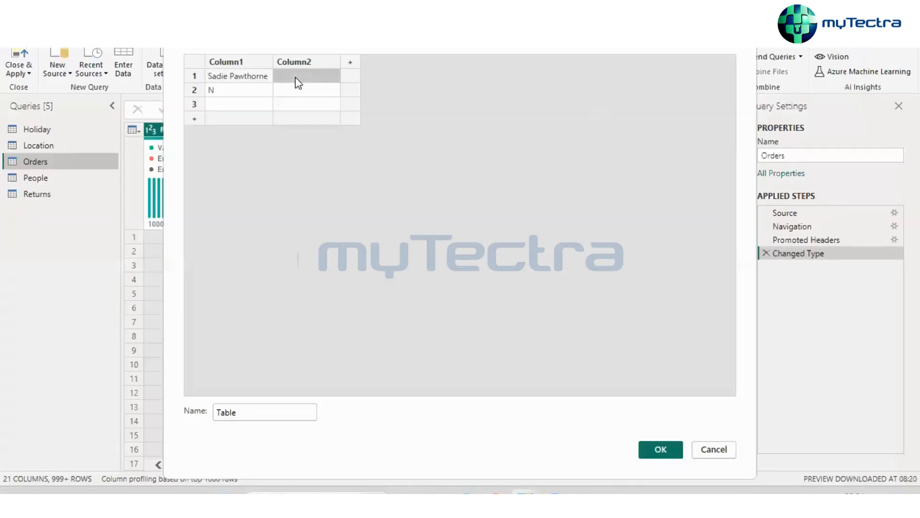
{"action": "left_click", "coordinate": [295, 77]}
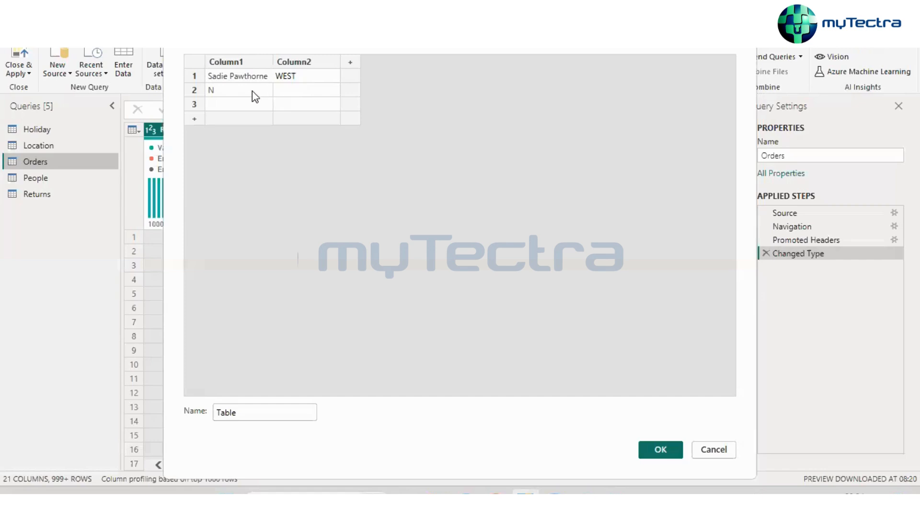
{"action": "key", "text": "Tab"}
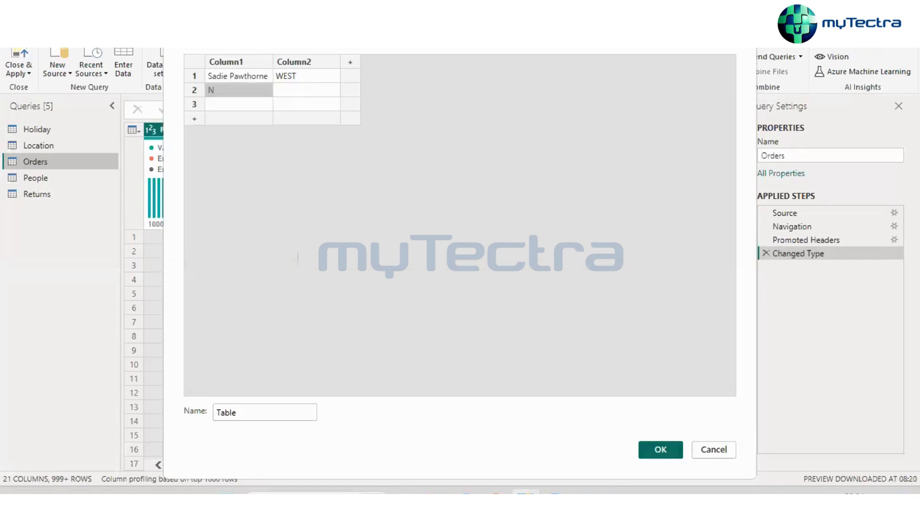
{"action": "key", "text": "super+Up"}
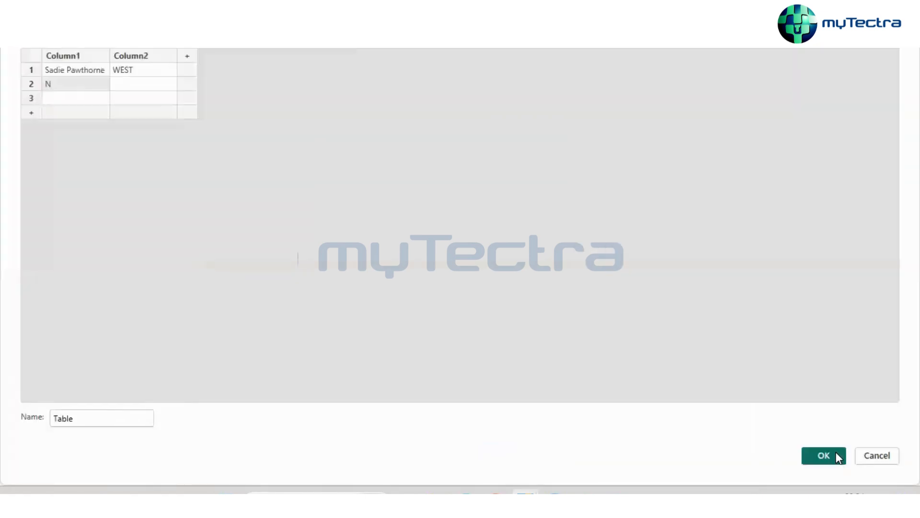
{"action": "left_click", "coordinate": [839, 457]}
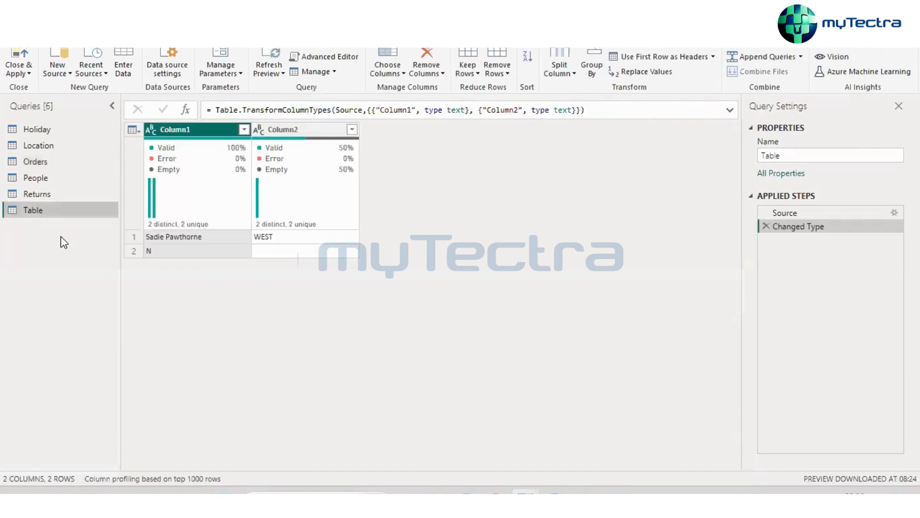
View the Holiday and Orders queries, including the column statistics and value distribution of the Order ID column
{"action": "left_click", "coordinate": [46, 128]}
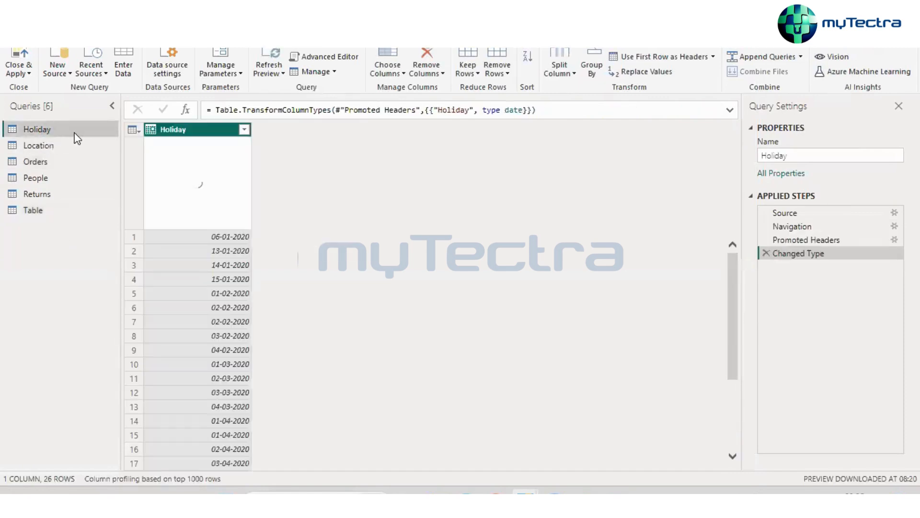
{"action": "left_click", "coordinate": [37, 161]}
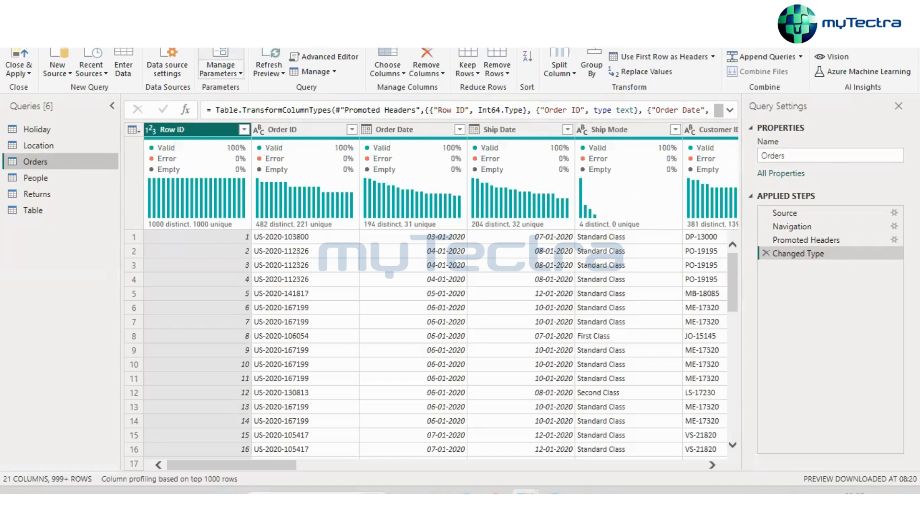
{"action": "left_click", "coordinate": [188, 36]}
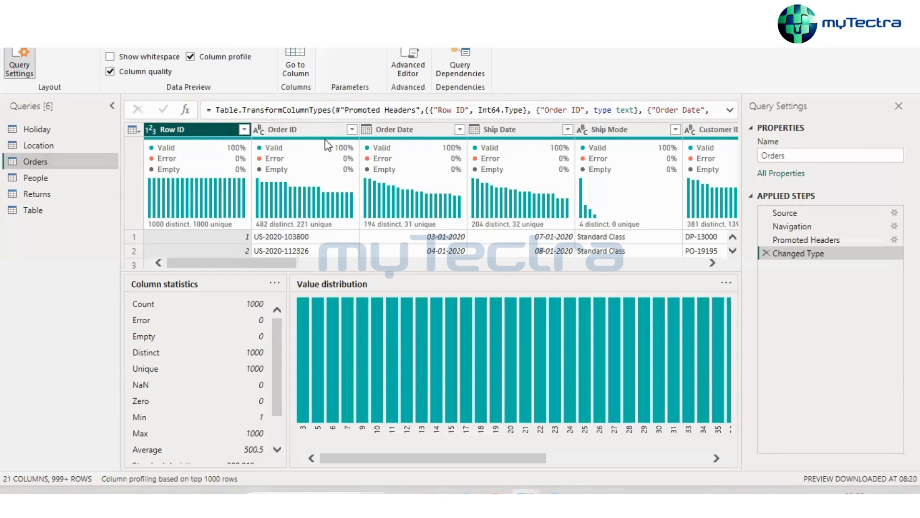
{"action": "left_click", "coordinate": [297, 130]}
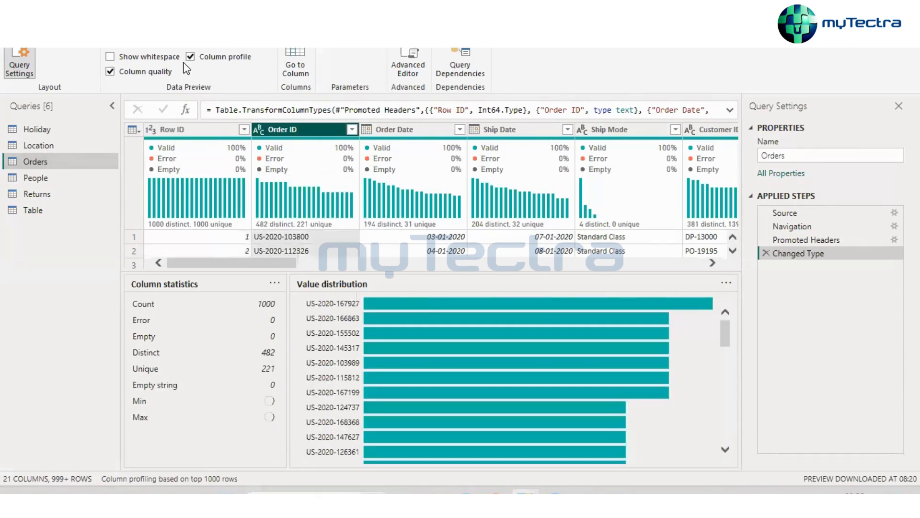
Hide the column distribution, column profile and column quality in the Orders preview and select the Row ID column
{"action": "left_click", "coordinate": [191, 56]}
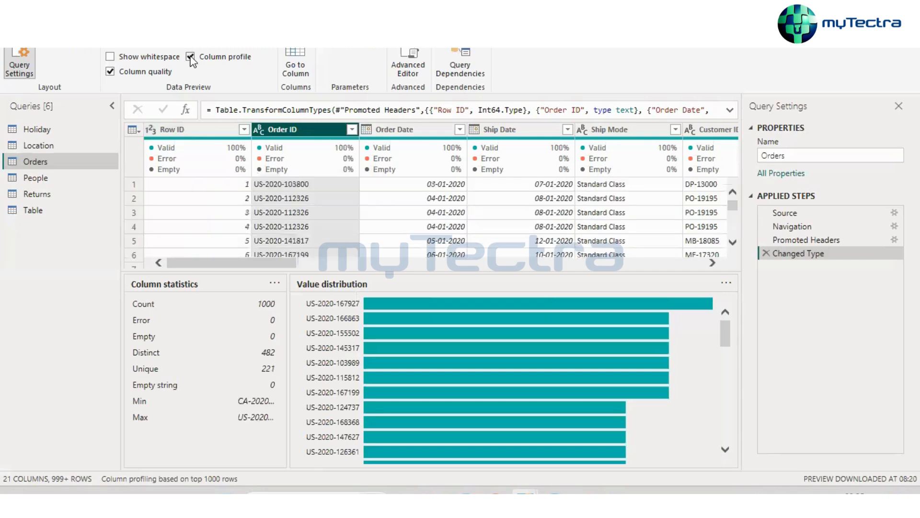
{"action": "left_click", "coordinate": [109, 71]}
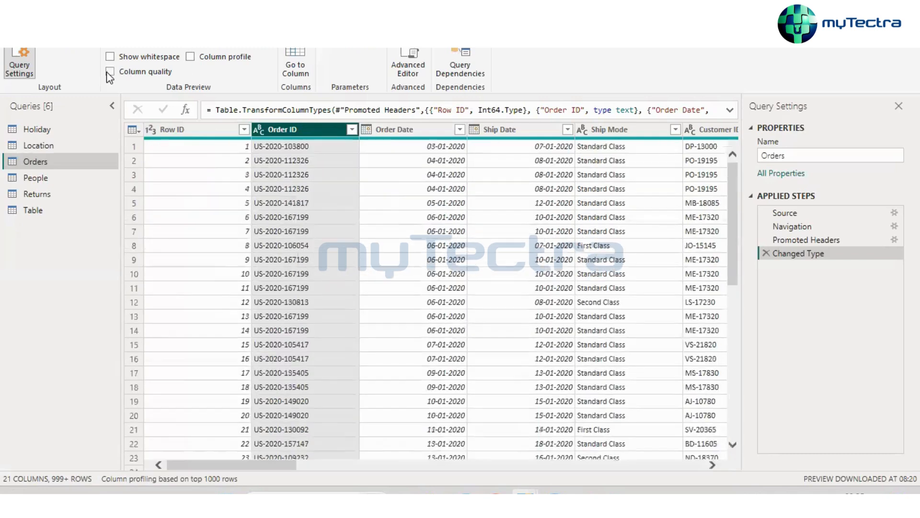
{"action": "left_click", "coordinate": [207, 159]}
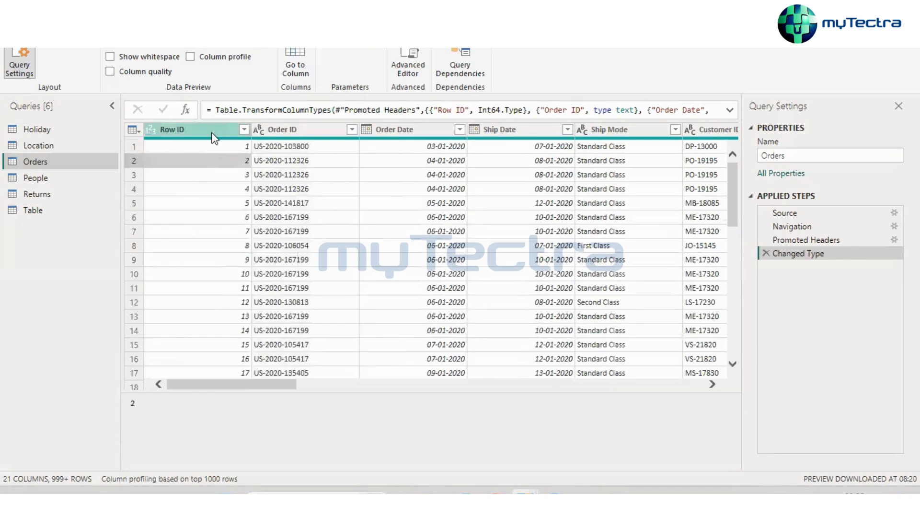
{"action": "left_click", "coordinate": [214, 137]}
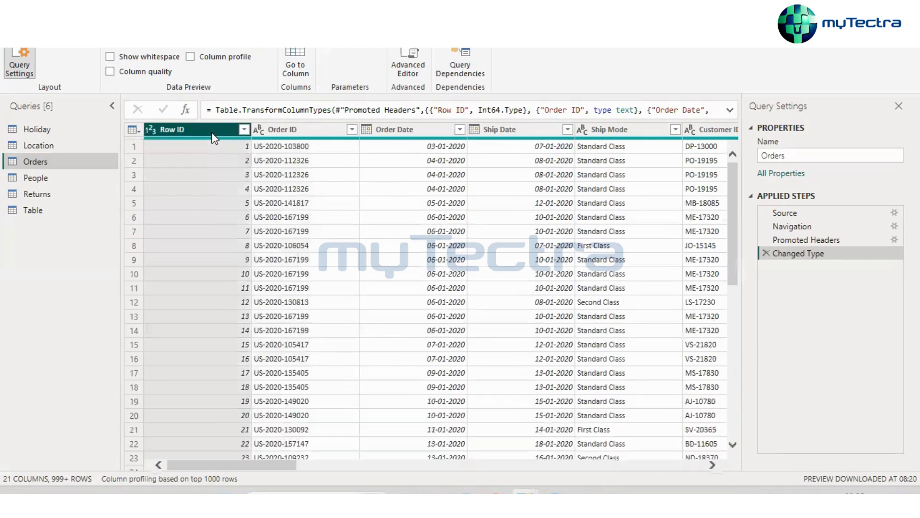
Show column quality in the Orders preview and view the quality details of the Row ID and Order ID columns
{"action": "left_click", "coordinate": [110, 72]}
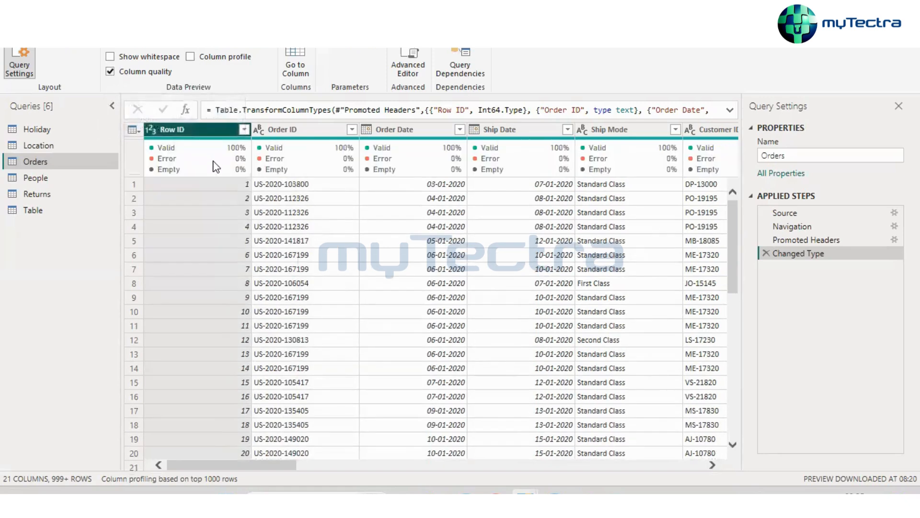
{"action": "mouse_move", "coordinate": [200, 156]}
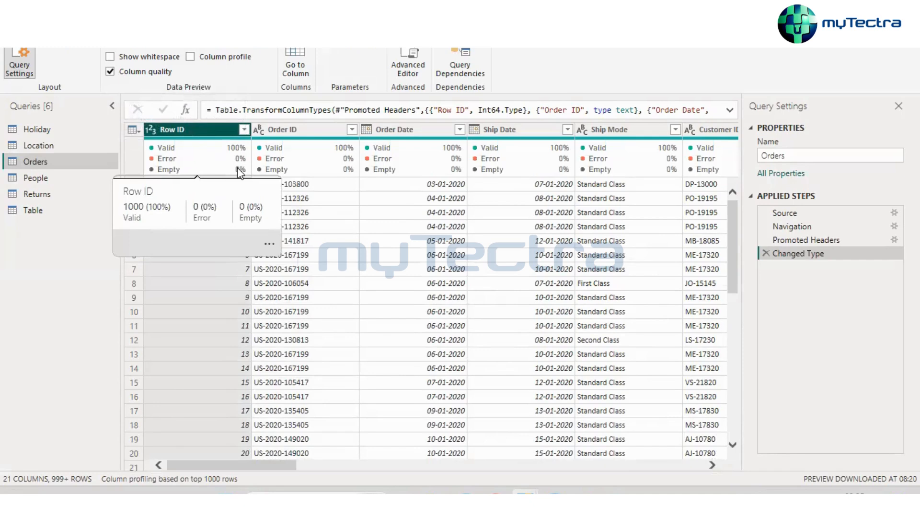
{"action": "mouse_move", "coordinate": [295, 162]}
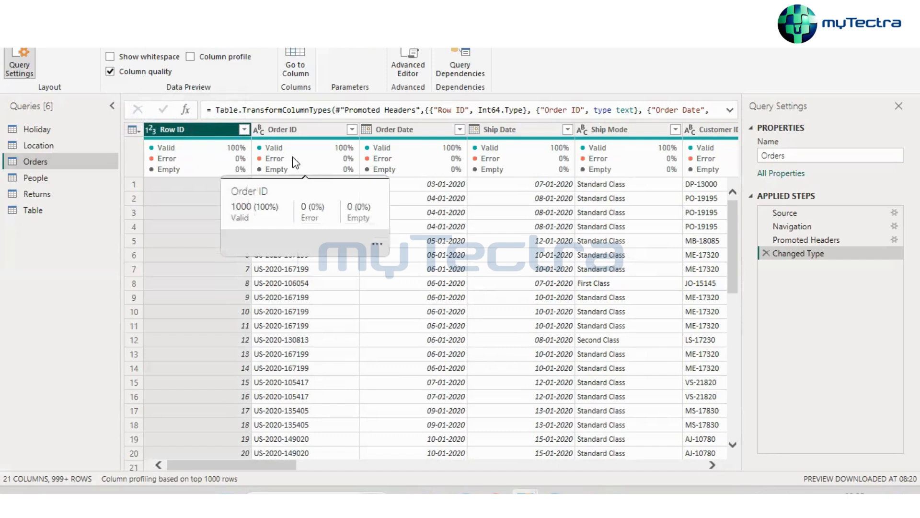
Examine the column quality of the Orders columns from Ship Date through Quantity, including the Customer Name, Postal Code, Product Name, Sales and Quantity details
{"action": "left_click", "coordinate": [510, 153]}
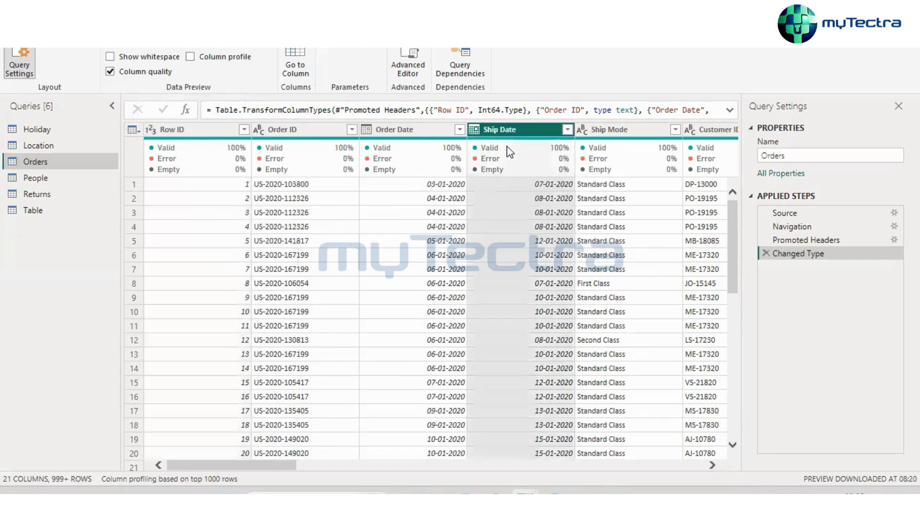
{"action": "key", "text": "Right"}
{"action": "key", "text": "Right"}
{"action": "key", "text": "Right"}
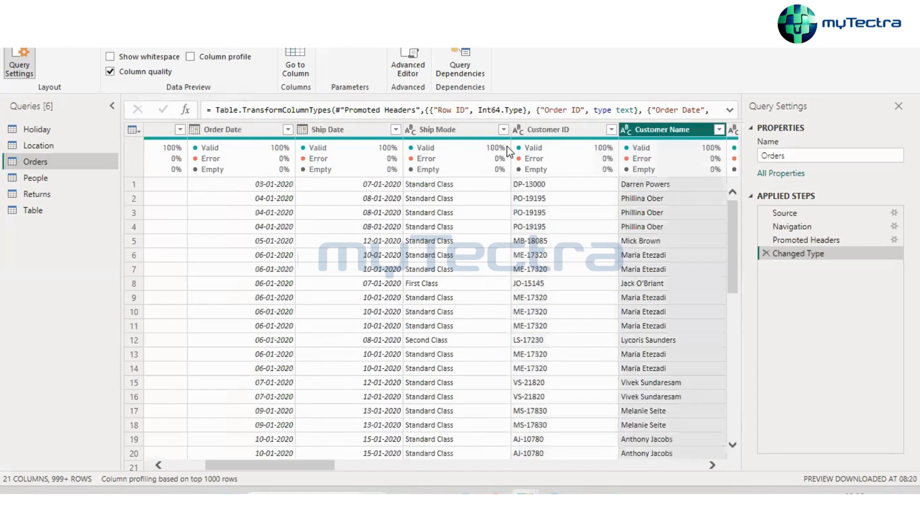
{"action": "key", "text": "Right"}
{"action": "key", "text": "Right"}
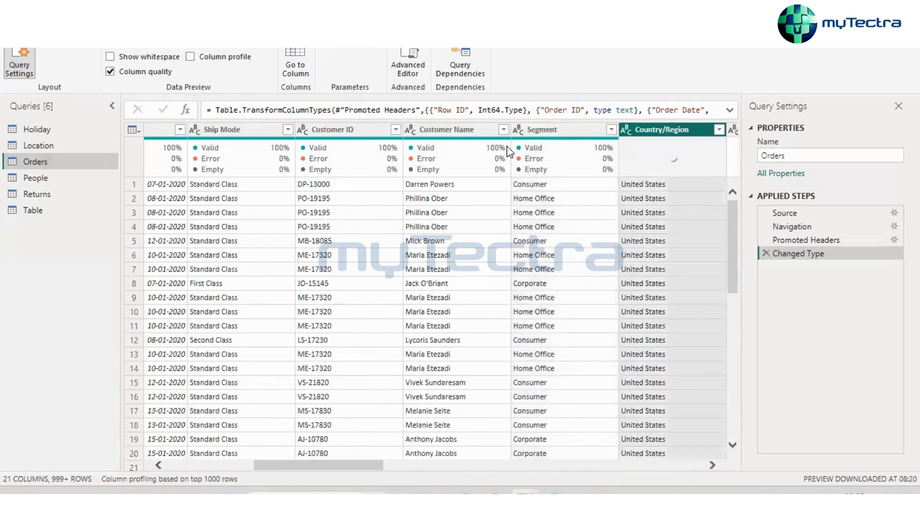
{"action": "mouse_move", "coordinate": [509, 152]}
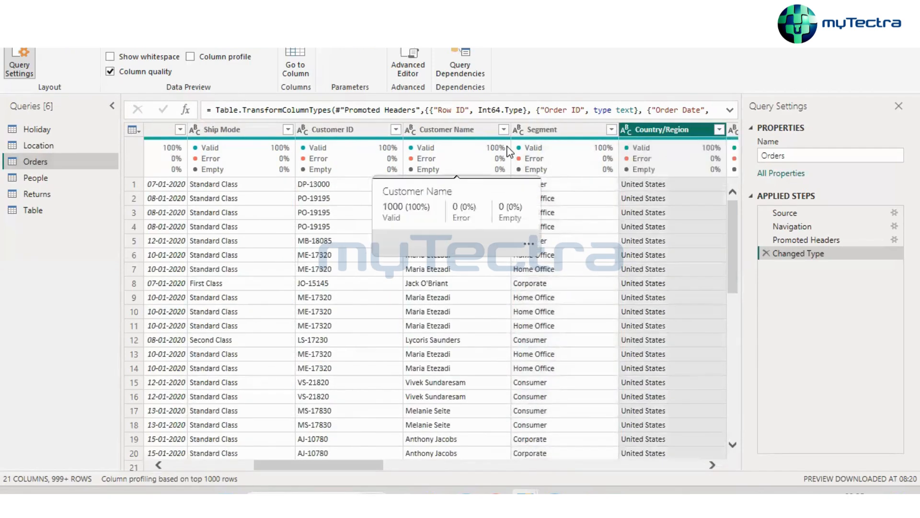
{"action": "key", "text": "Right"}
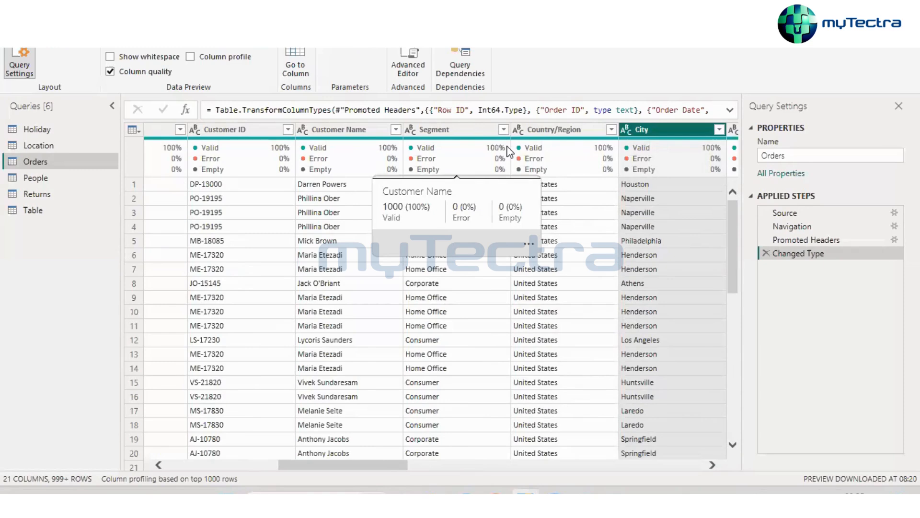
{"action": "key", "text": "Right"}
{"action": "key", "text": "Right"}
{"action": "key", "text": "Right"}
{"action": "key", "text": "Right"}
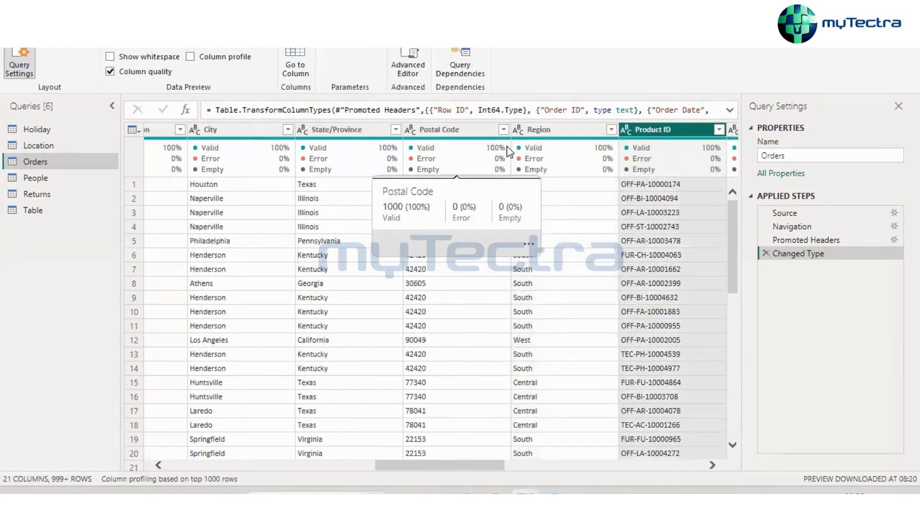
{"action": "key", "text": "Right"}
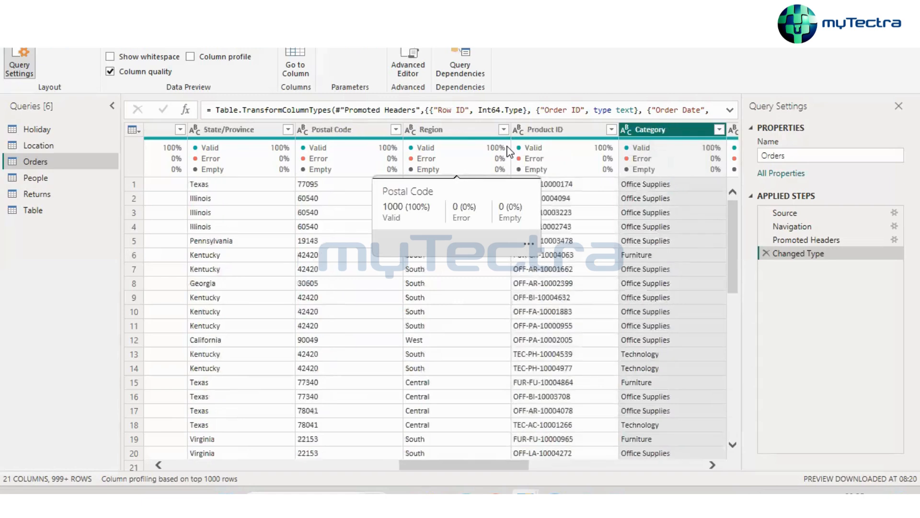
{"action": "key", "text": "Right"}
{"action": "key", "text": "Right"}
{"action": "key", "text": "Right"}
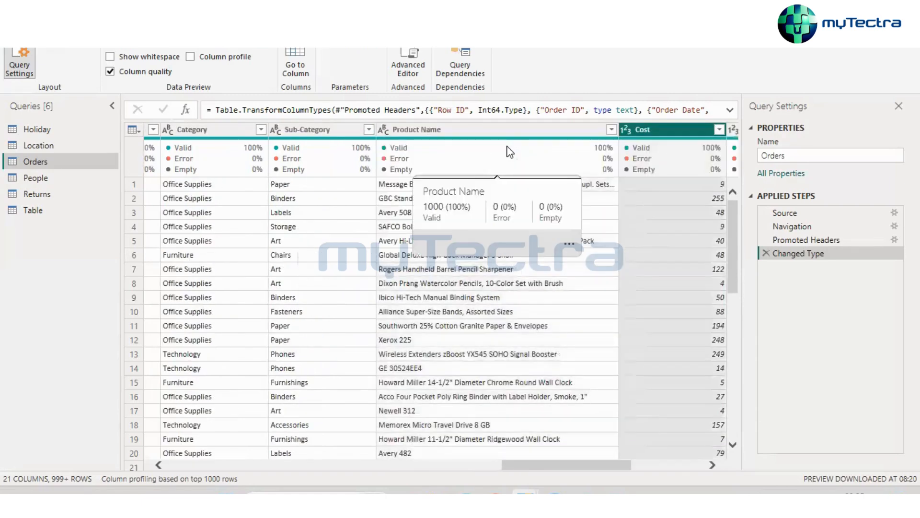
{"action": "key", "text": "Right"}
{"action": "key", "text": "Right"}
{"action": "key", "text": "Right"}
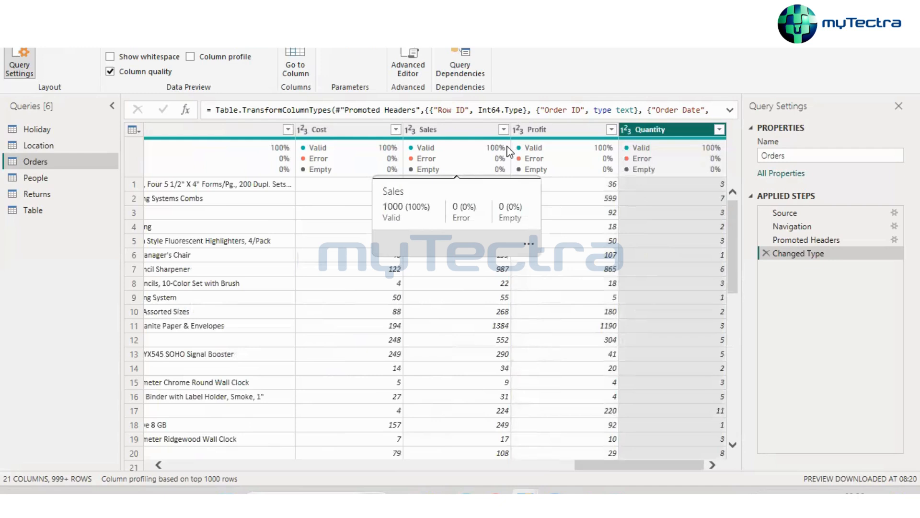
{"action": "mouse_move", "coordinate": [653, 161]}
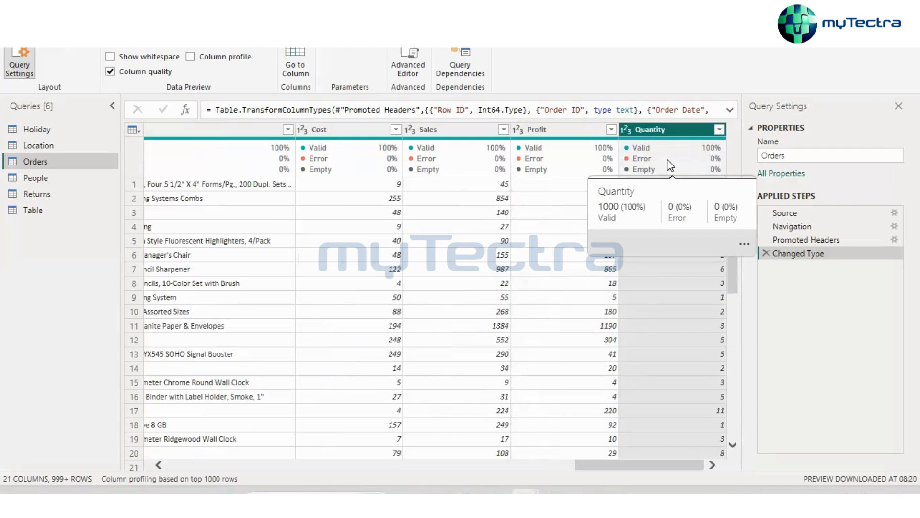
{"action": "left_click", "coordinate": [498, 169]}
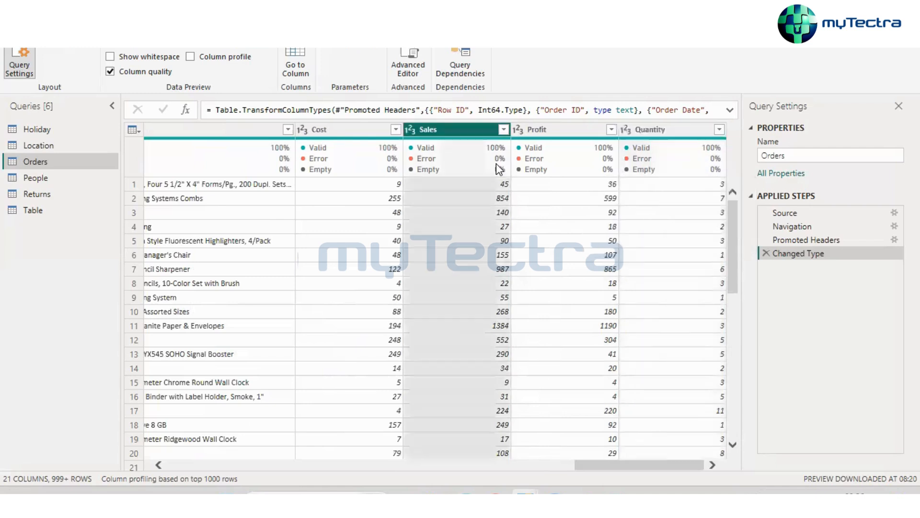
{"action": "key", "text": "Right"}
{"action": "key", "text": "Right"}
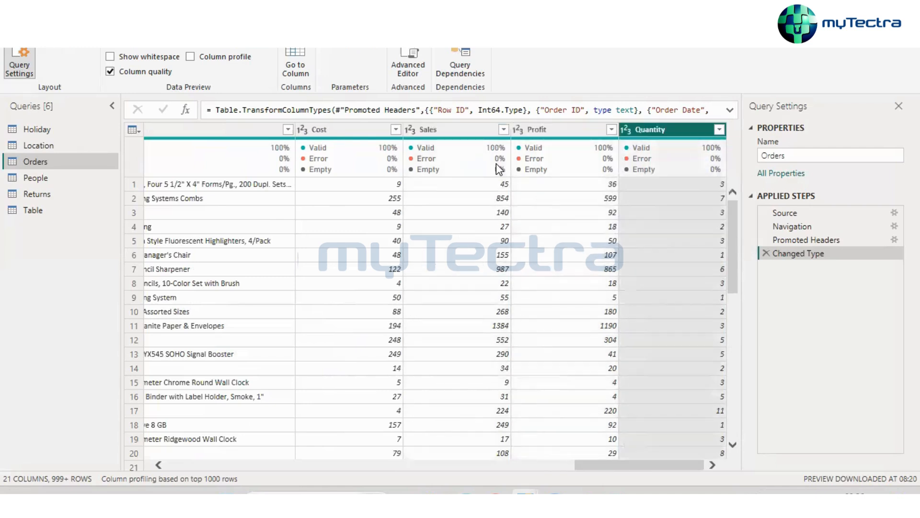
View the commands available for the Product Name column in the Orders query
{"action": "left_click", "coordinate": [270, 132]}
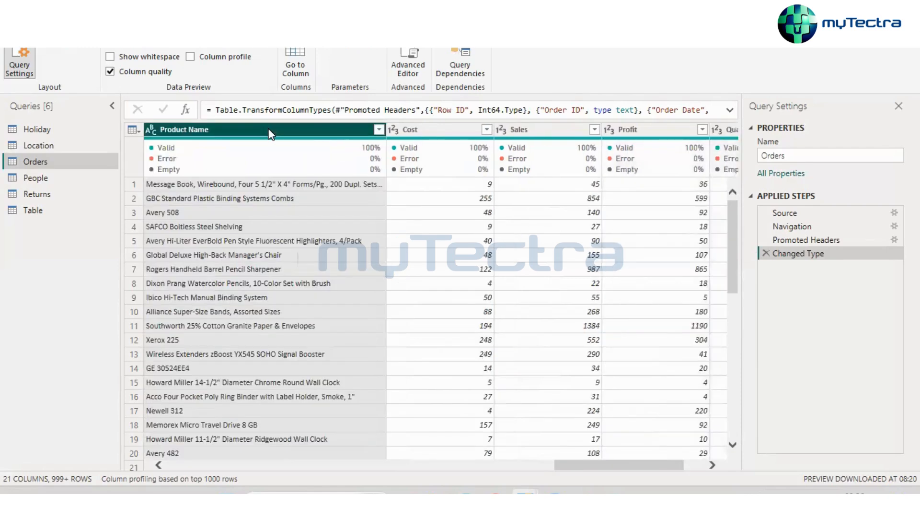
{"action": "right_click", "coordinate": [271, 135]}
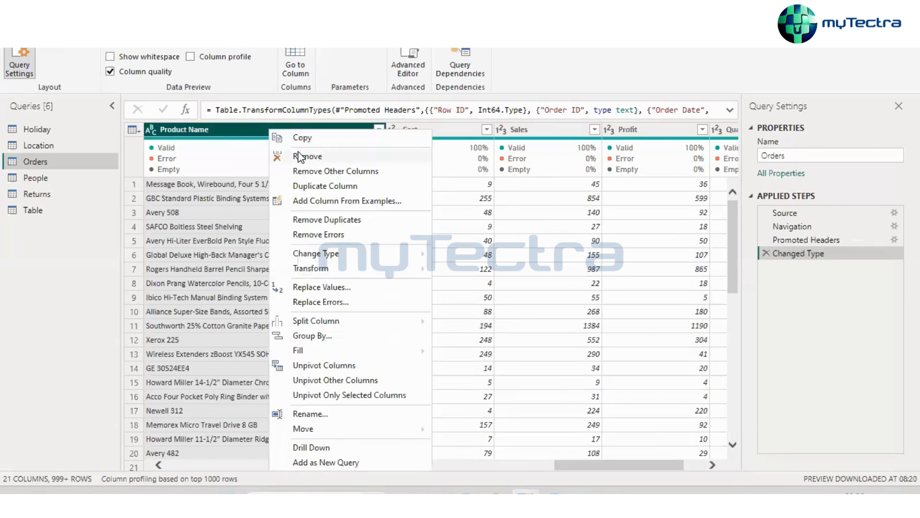
{"action": "key", "text": "Escape"}
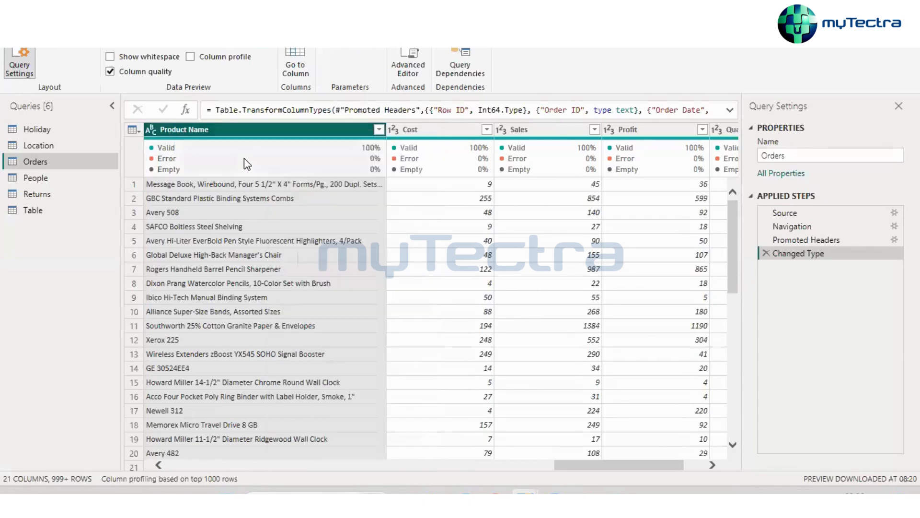
Move the Category column ahead of the Product ID column and view the commands available for it
{"action": "key", "text": "Left"}
{"action": "key", "text": "Left"}
{"action": "key", "text": "Left"}
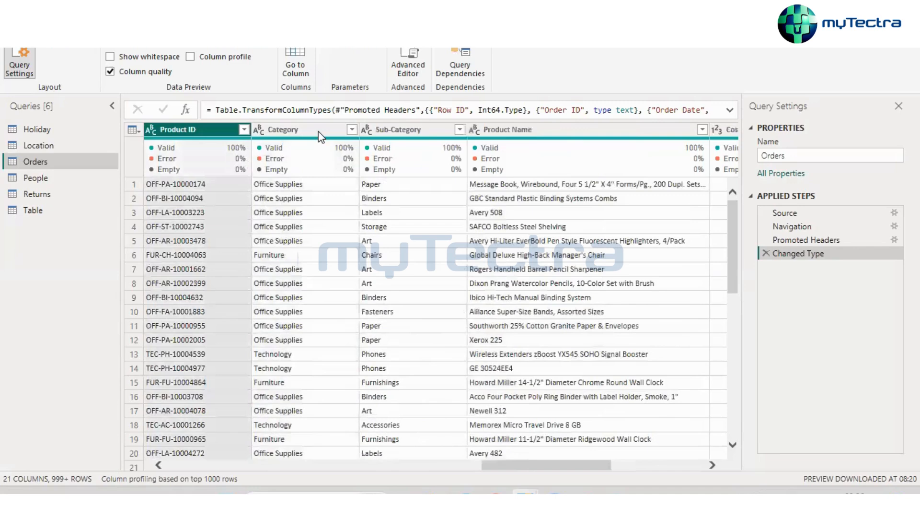
{"action": "left_click", "coordinate": [290, 132]}
{"action": "left_click_drag", "start_coordinate": [232, 136], "coordinate": [174, 132]}
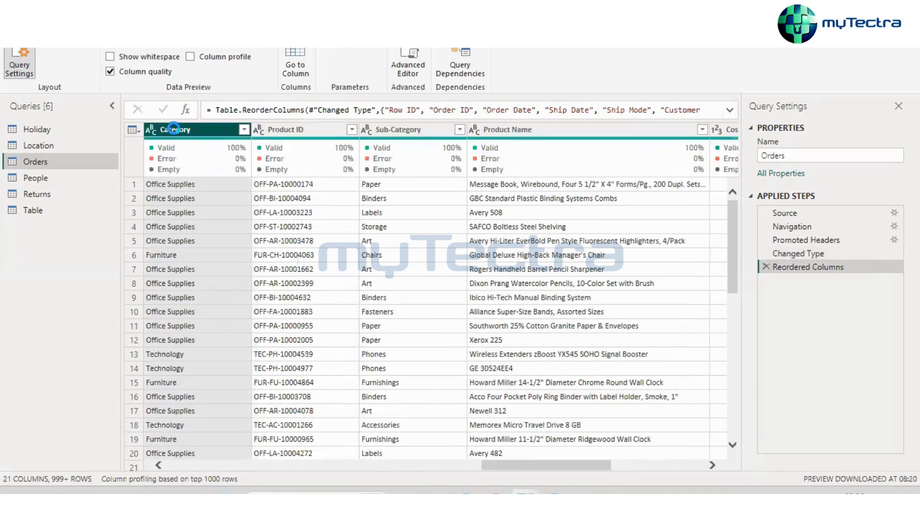
{"action": "right_click", "coordinate": [173, 128]}
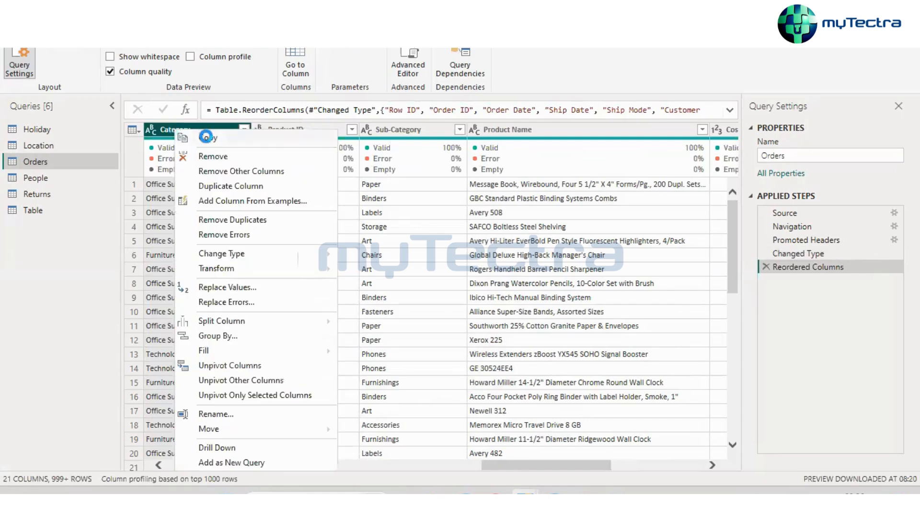
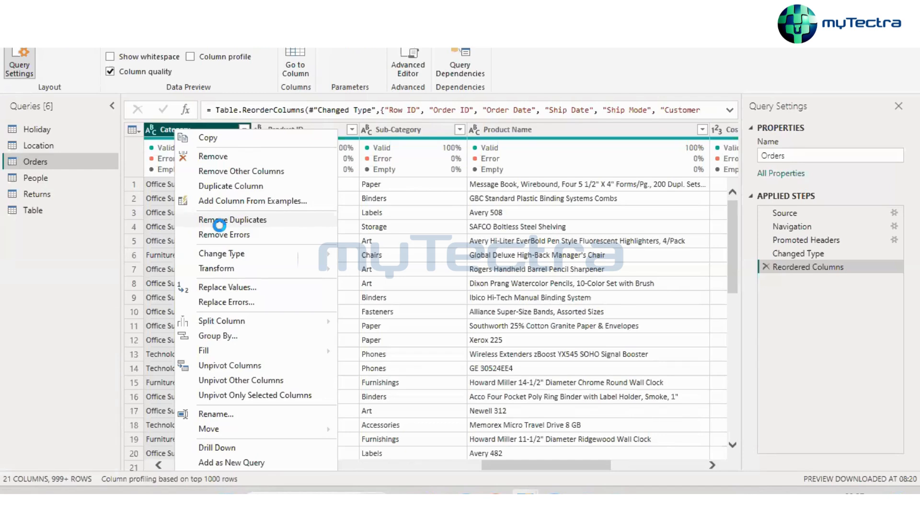
{"action": "key", "text": "Escape"}
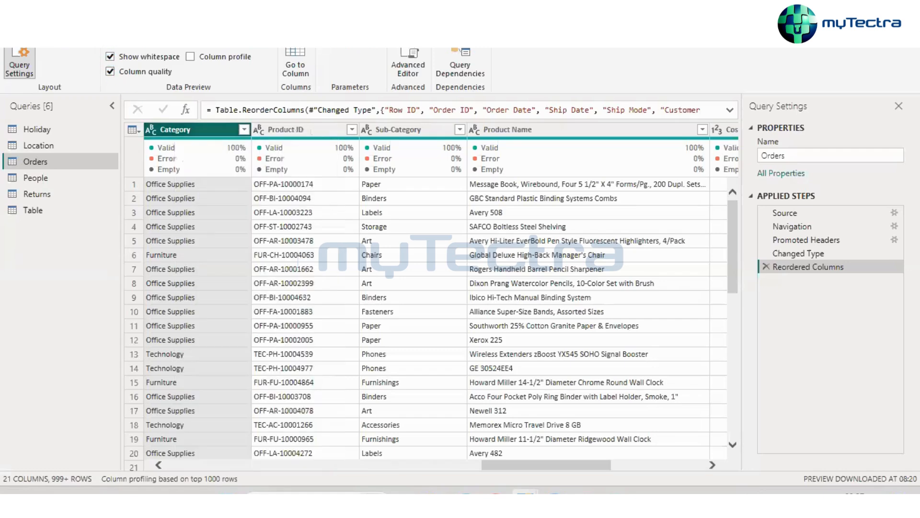
Show column distribution and column profile in the Orders preview to view the Category column's statistics and value distribution
{"action": "left_click", "coordinate": [186, 45]}
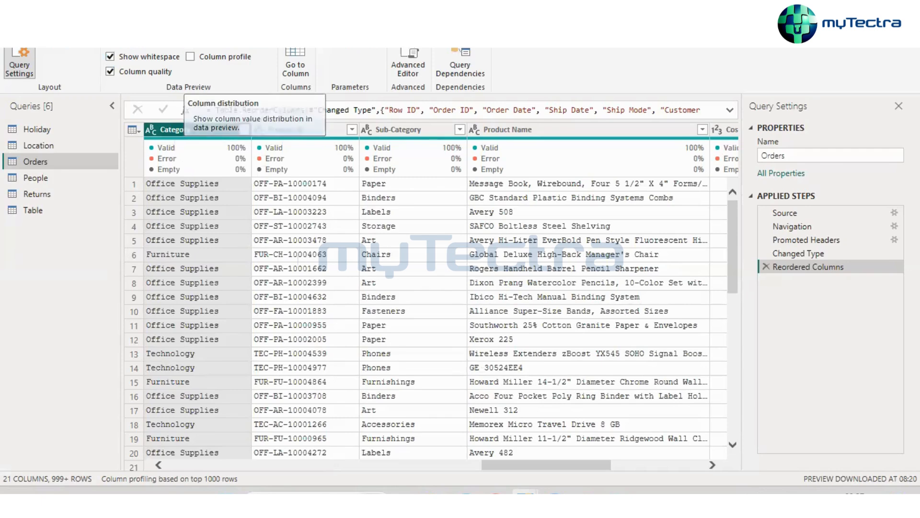
{"action": "left_click", "coordinate": [188, 49]}
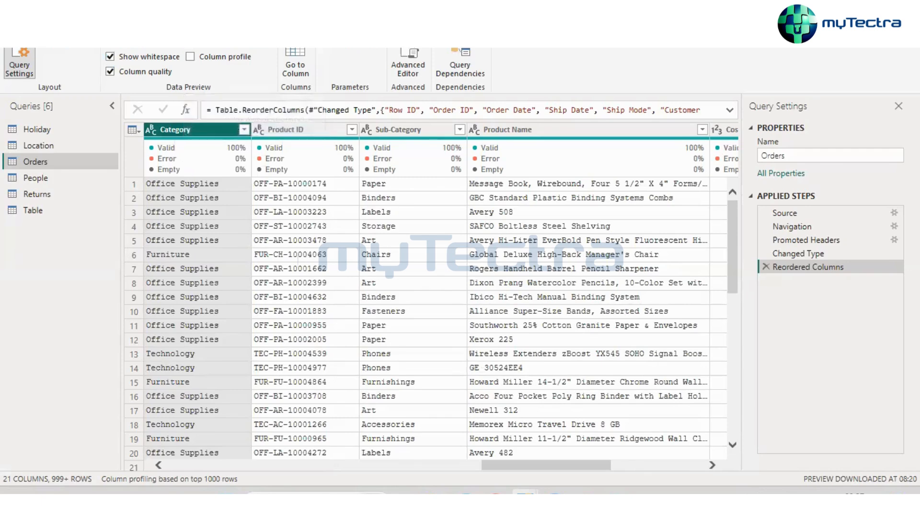
{"action": "left_click", "coordinate": [191, 57]}
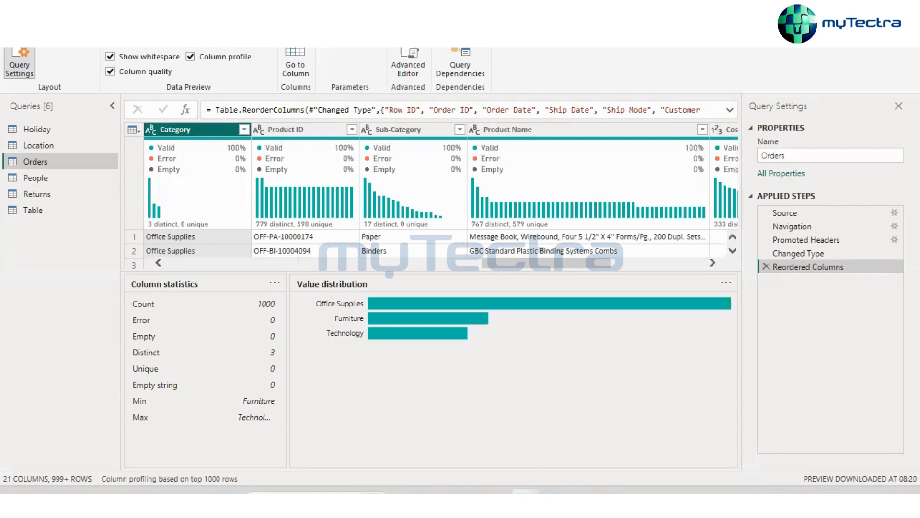
Hide the column distribution, column profile, whitespace and column quality in the Orders preview
{"action": "left_click", "coordinate": [188, 52]}
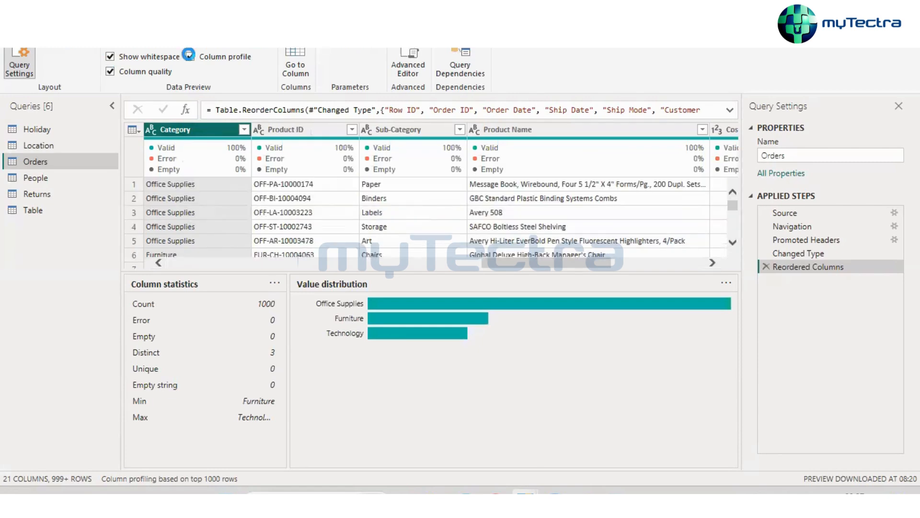
{"action": "left_click", "coordinate": [110, 56]}
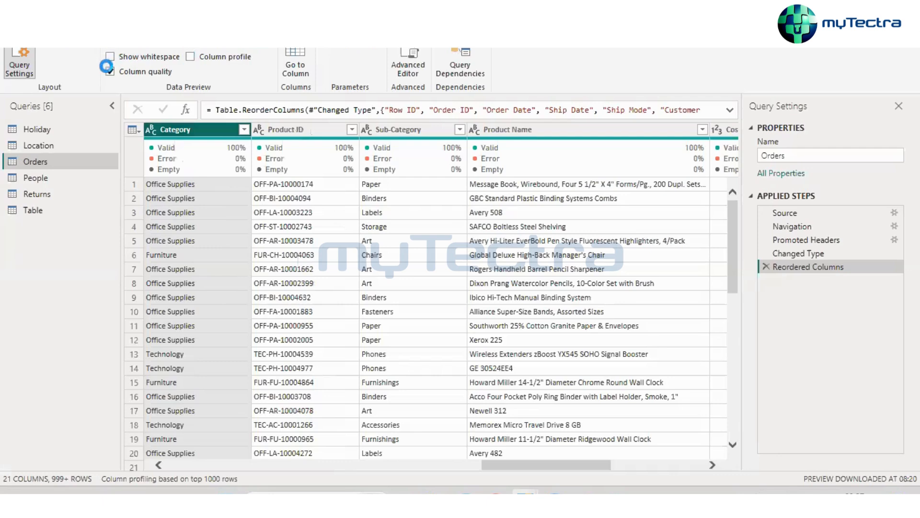
{"action": "left_click", "coordinate": [107, 69]}
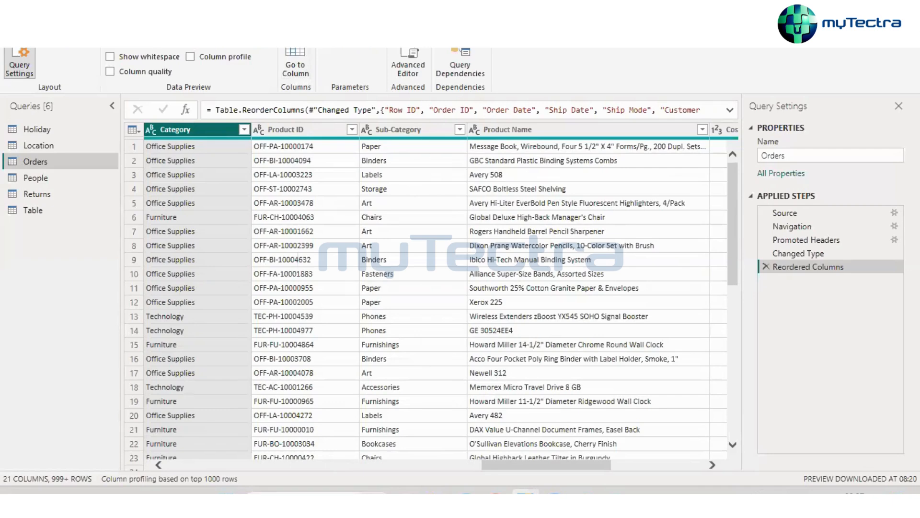
View the commands available for the Category column and the data source settings of the current file
{"action": "key", "text": "alt+h"}
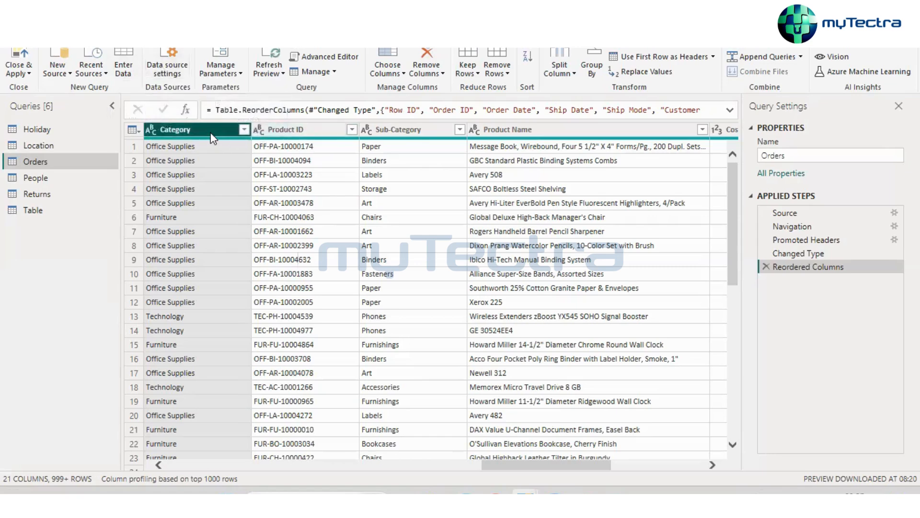
{"action": "right_click", "coordinate": [212, 139]}
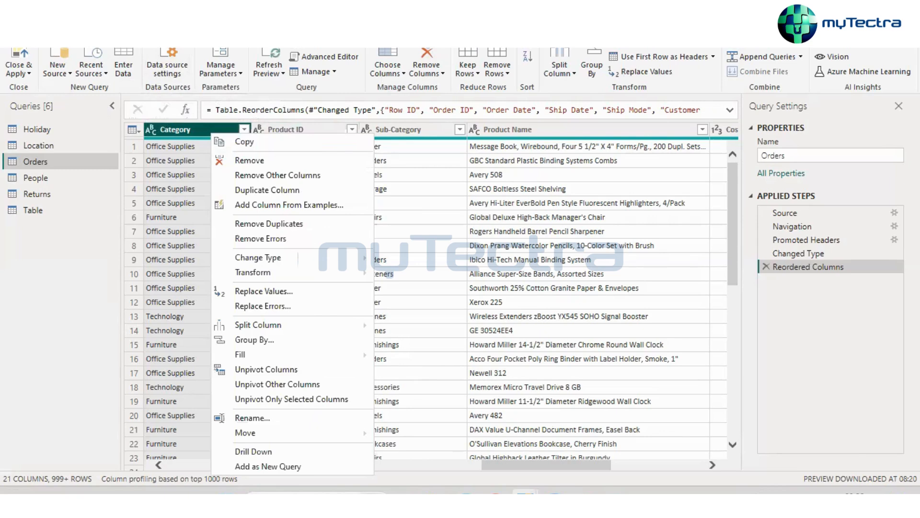
{"action": "left_click", "coordinate": [53, 256]}
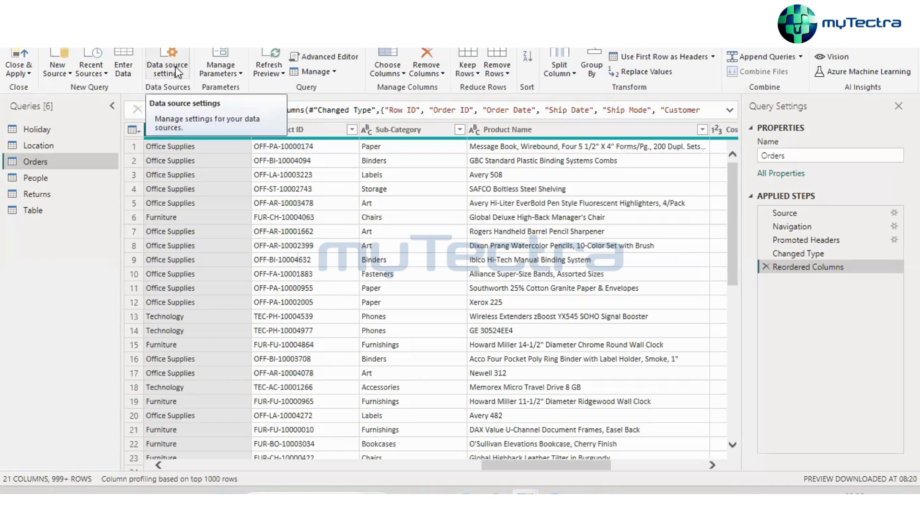
{"action": "left_click", "coordinate": [178, 72]}
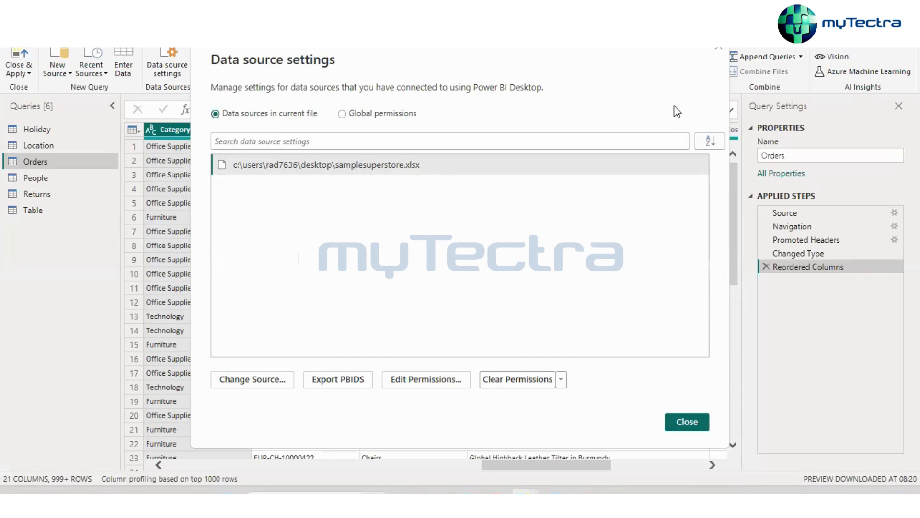
{"action": "left_click", "coordinate": [719, 52]}
View the available options for managing parameters and refreshing the query preview
{"action": "left_click", "coordinate": [234, 72]}
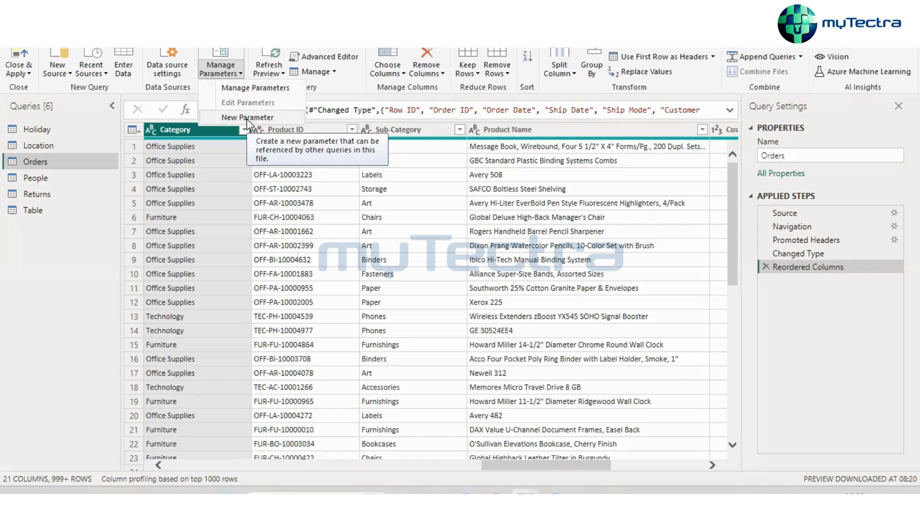
{"action": "left_click", "coordinate": [272, 73]}
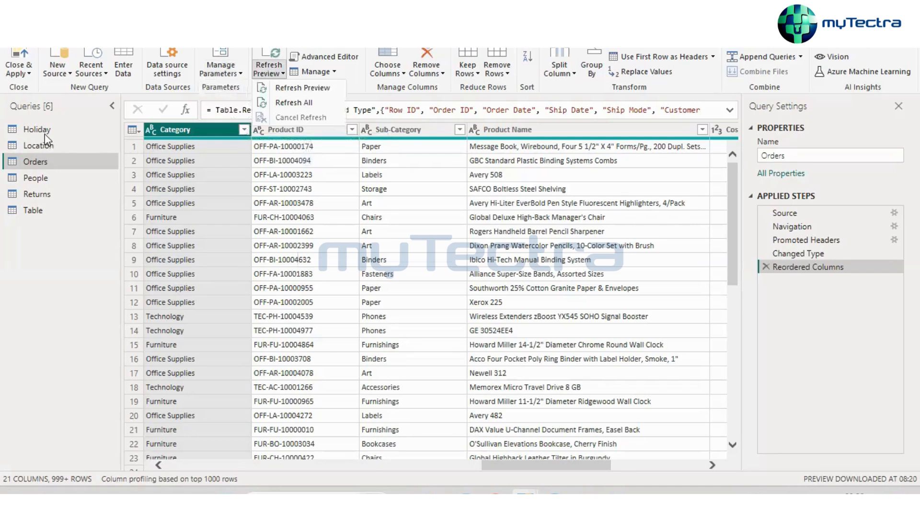
{"action": "left_click", "coordinate": [79, 194]}
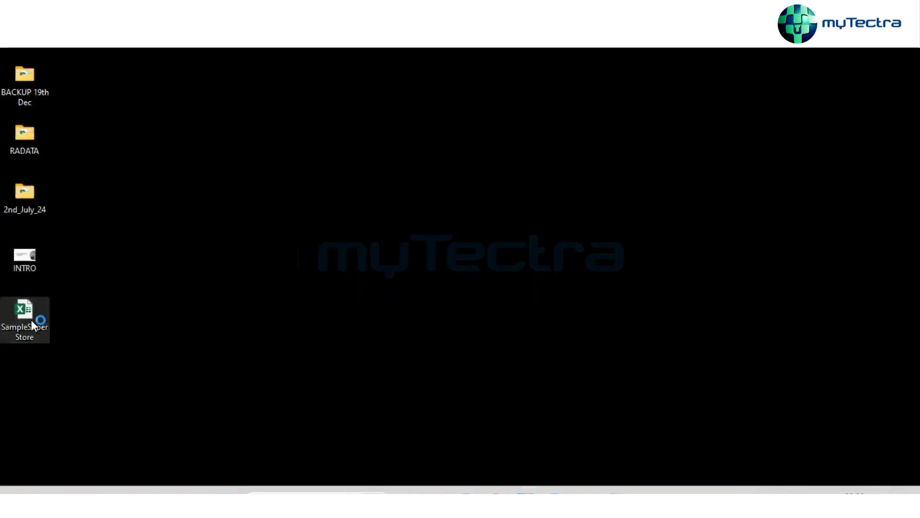
Switch to the SampleSuperStore workbook in Excel and select cell A2 on the People sheet
{"action": "key", "text": "super+c"}
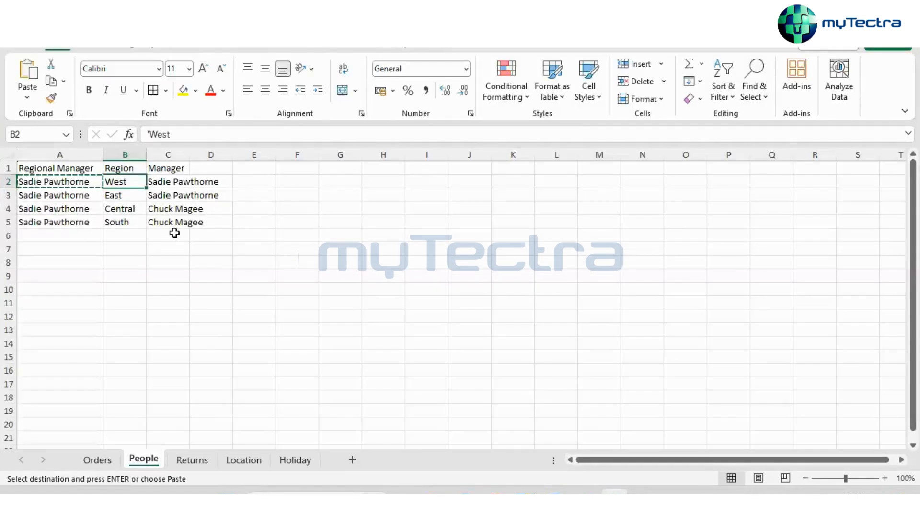
{"action": "key", "text": "Left"}
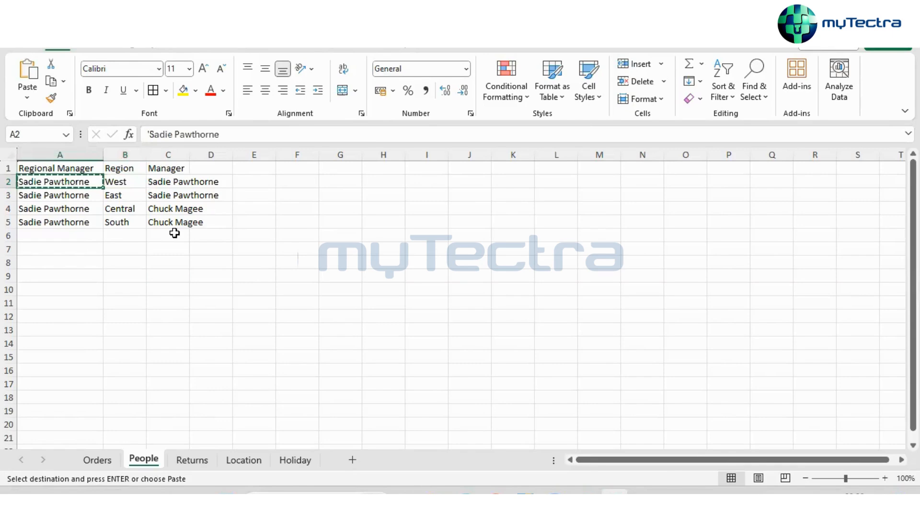
{"action": "key", "text": "Right"}
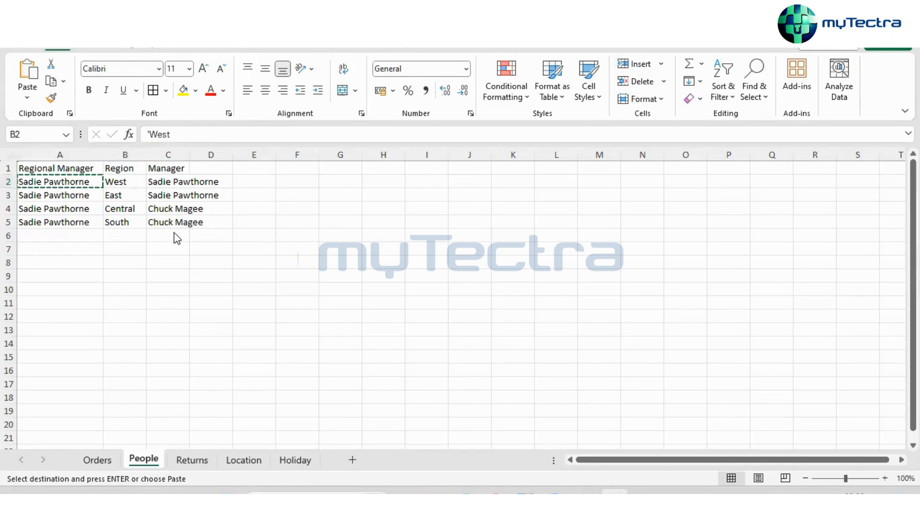
{"action": "key", "text": "Left"}
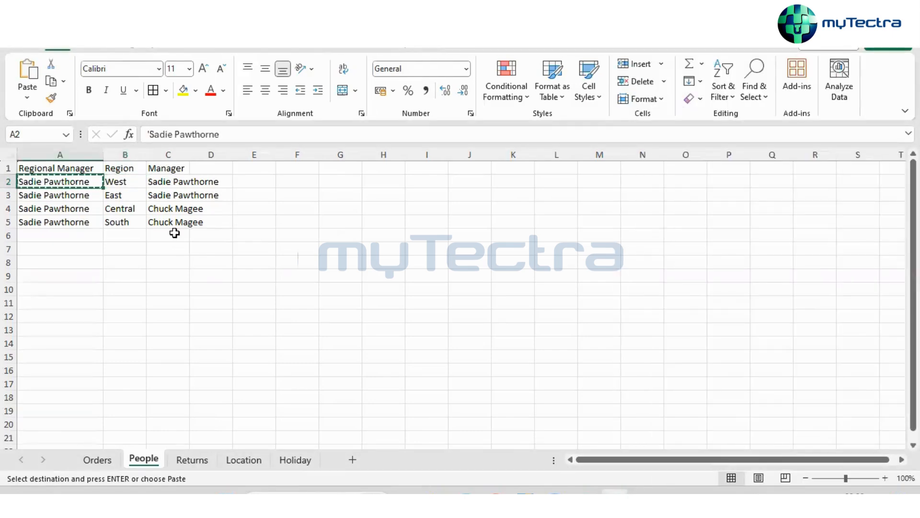
Replace the name in cell A2 of the People sheet with R
{"action": "type", "text": "r"}
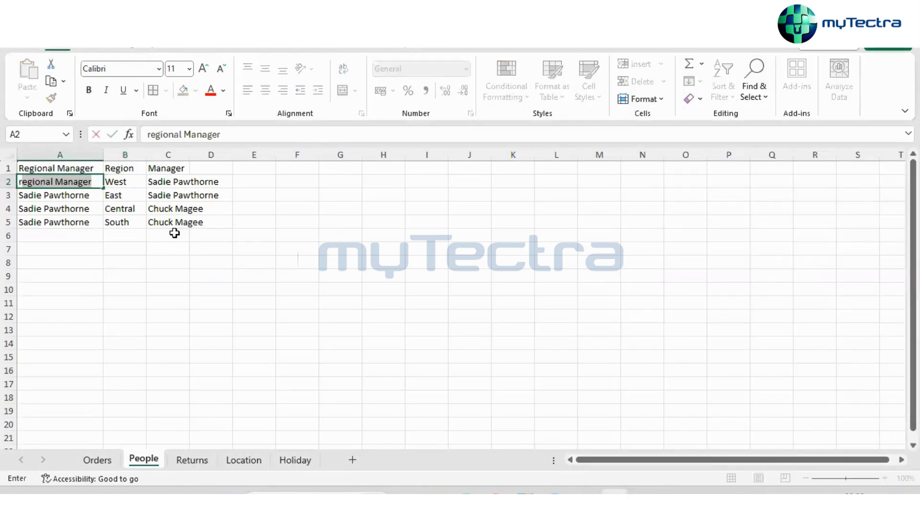
{"action": "key", "text": "BackSpace"}
{"action": "key", "text": "BackSpace"}
{"action": "type", "text": "R"}
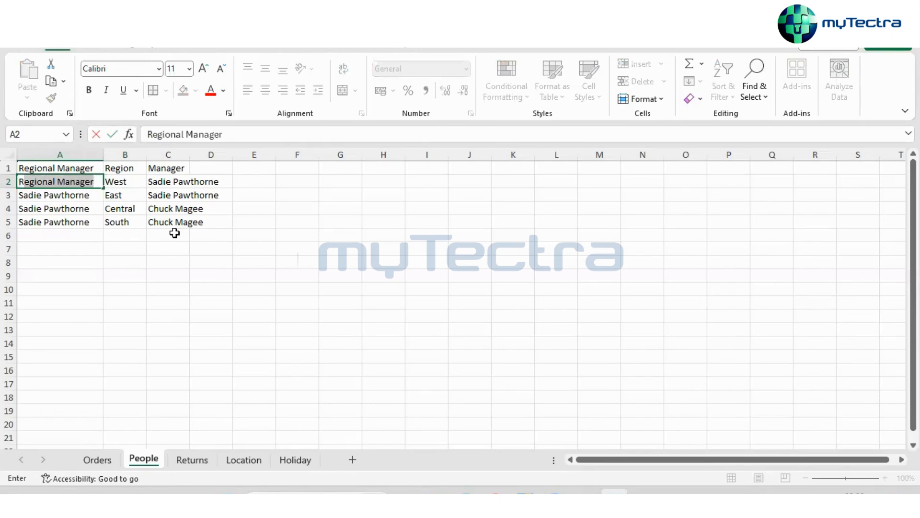
{"action": "key", "text": "Delete"}
{"action": "key", "text": "Return"}
{"action": "key", "text": "ctrl+e"}
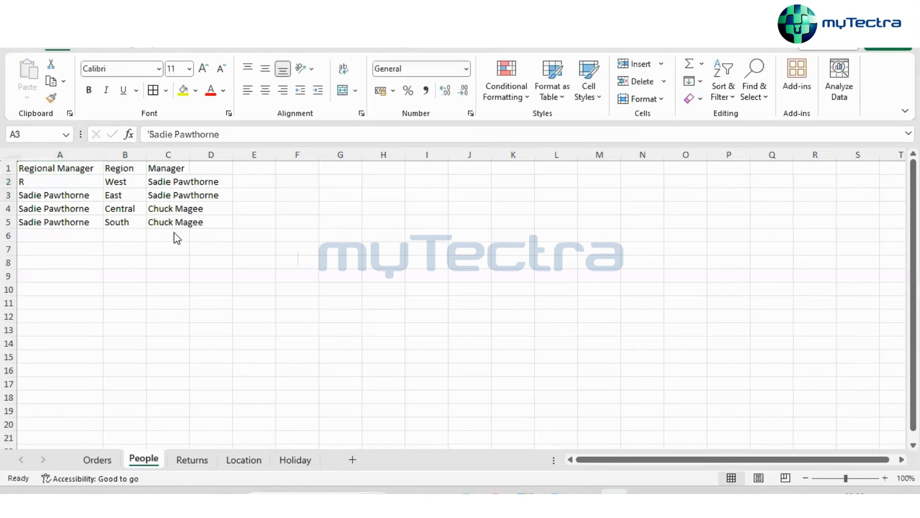
Switch to the Power Query Editor, open the People query and refresh its preview, including a refresh of all queries
{"action": "key", "text": "alt+Tab"}
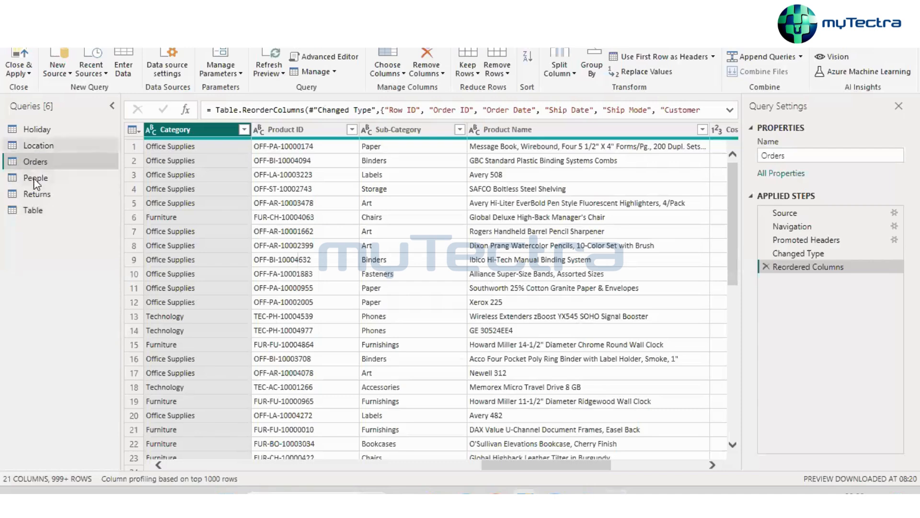
{"action": "left_click", "coordinate": [33, 179]}
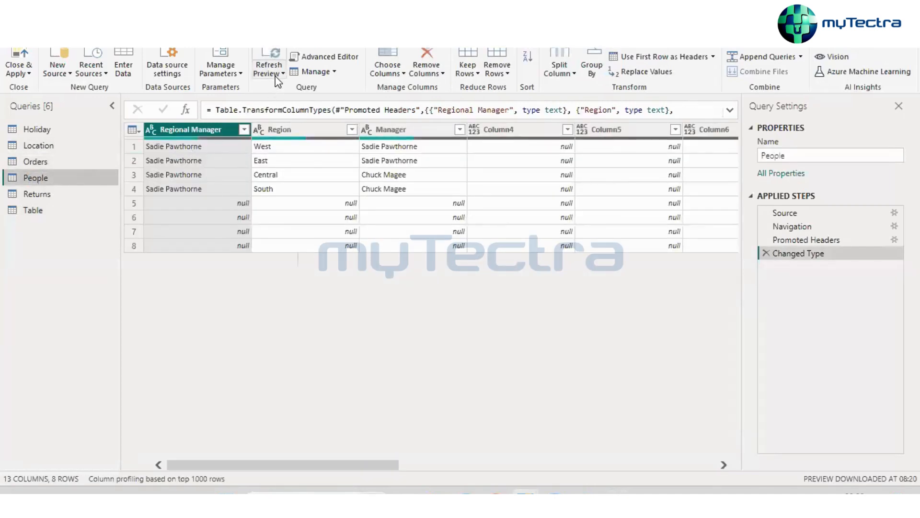
{"action": "left_click", "coordinate": [266, 50]}
{"action": "left_click", "coordinate": [271, 74]}
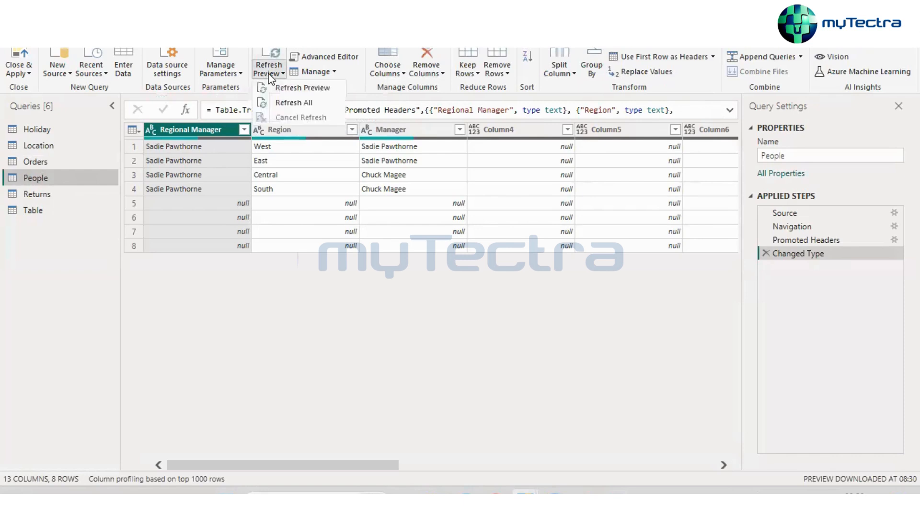
{"action": "left_click", "coordinate": [282, 102]}
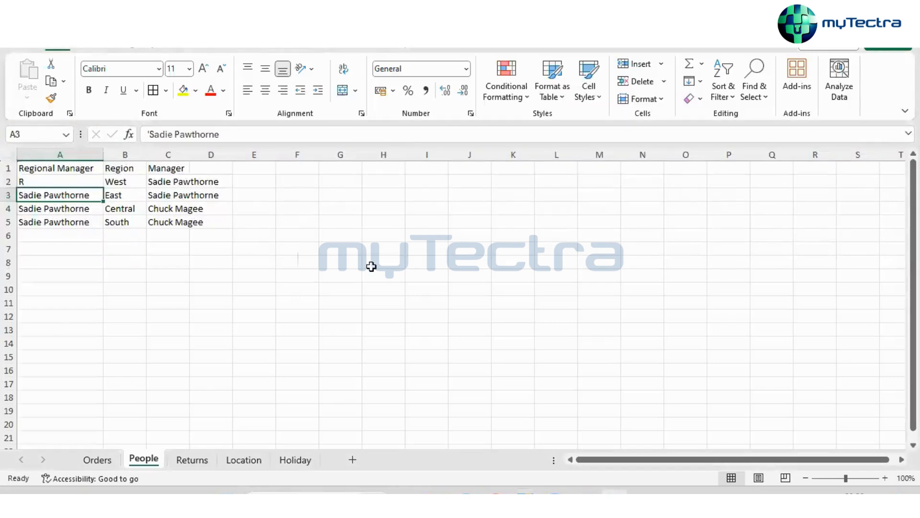
{"action": "left_click", "coordinate": [372, 265]}
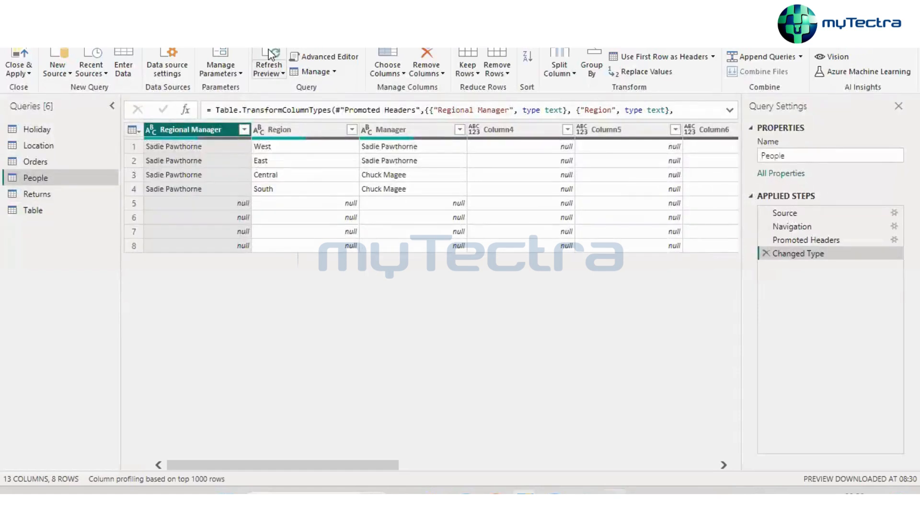
{"action": "left_click", "coordinate": [270, 58]}
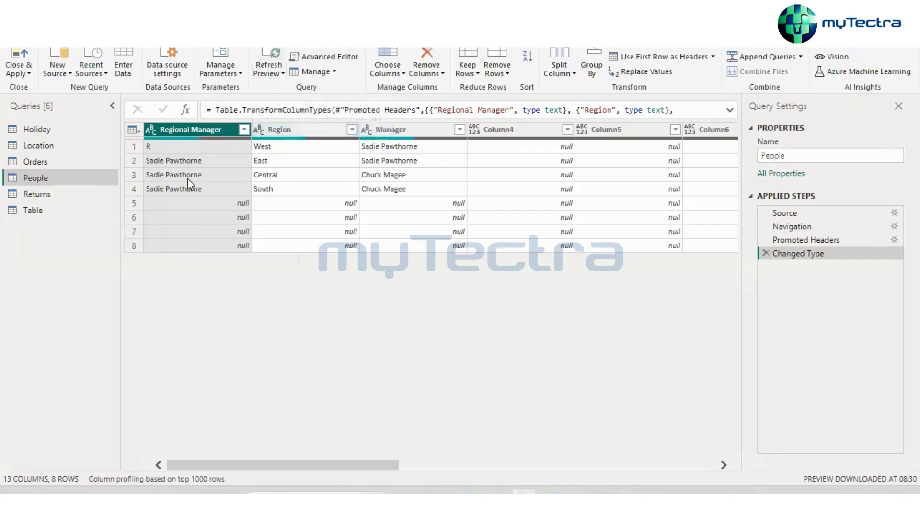
Review the Orders query's properties, including its name, description and load options
{"action": "left_click", "coordinate": [30, 165]}
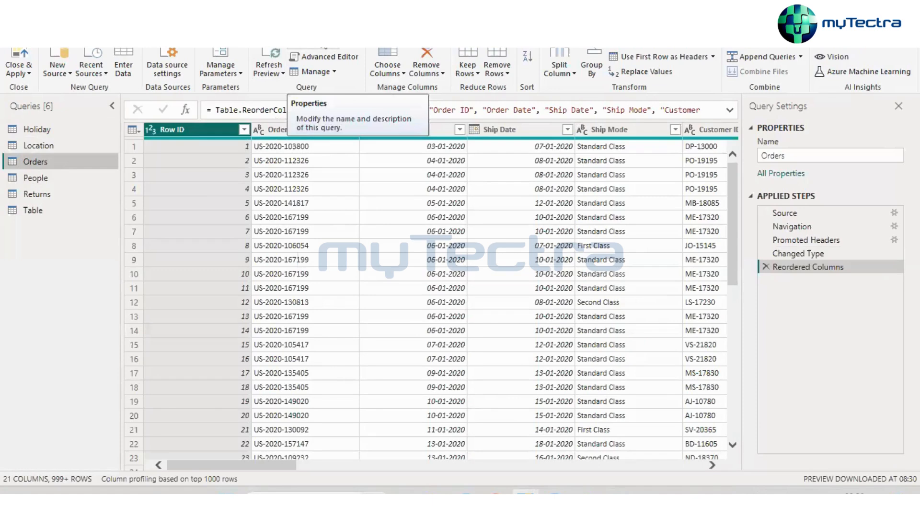
{"action": "left_click", "coordinate": [316, 43]}
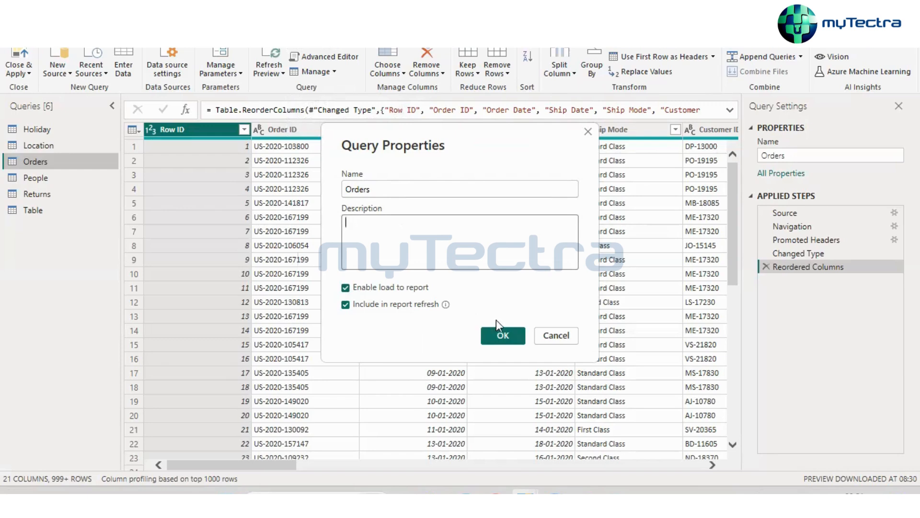
{"action": "left_click", "coordinate": [500, 338]}
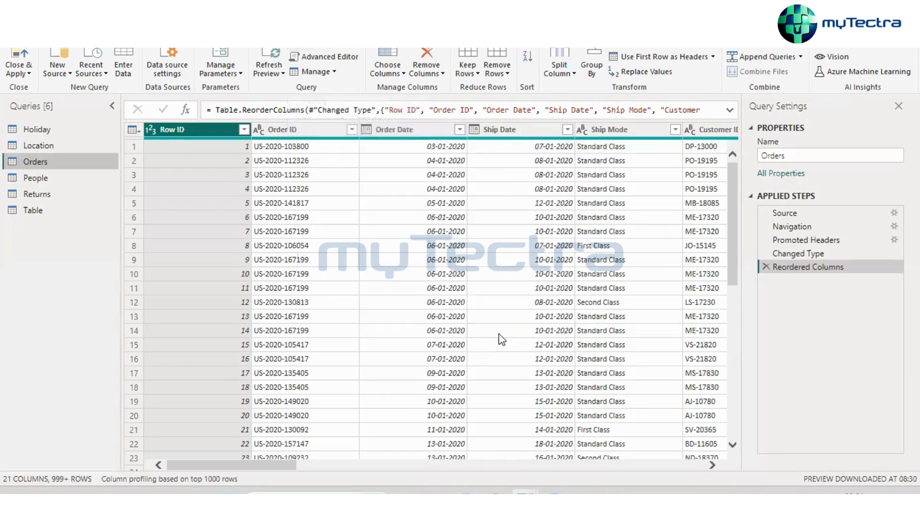
Examine the M code of the Orders query in the Advanced Editor and close it without edits
{"action": "left_click", "coordinate": [335, 60]}
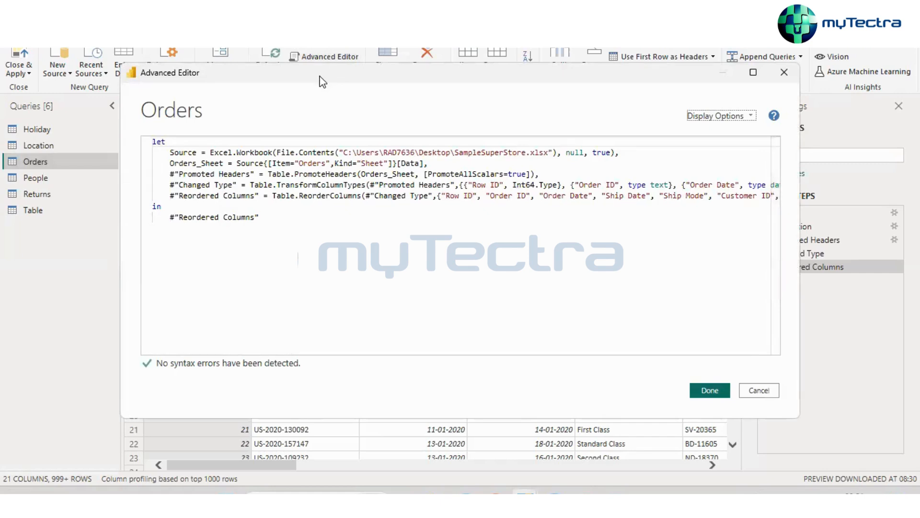
{"action": "left_click_drag", "start_coordinate": [323, 81], "coordinate": [321, 130]}
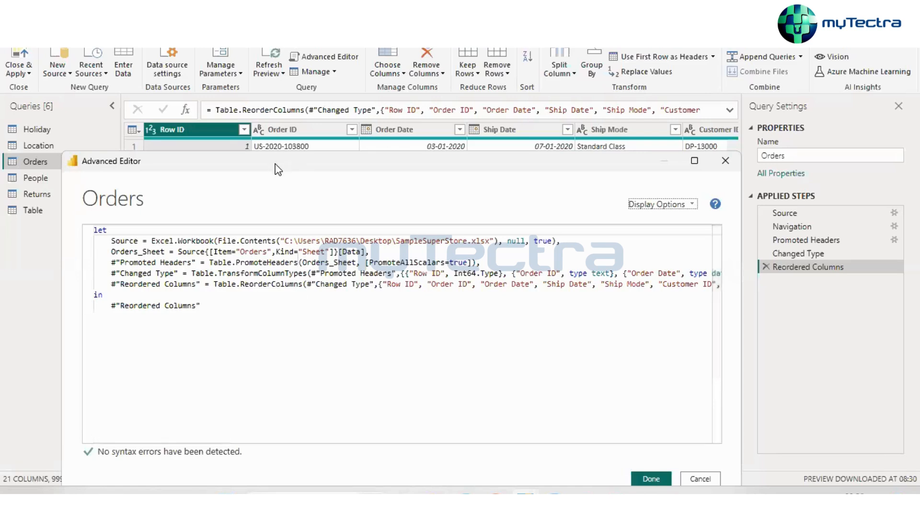
{"action": "left_click_drag", "start_coordinate": [278, 169], "coordinate": [279, 137]}
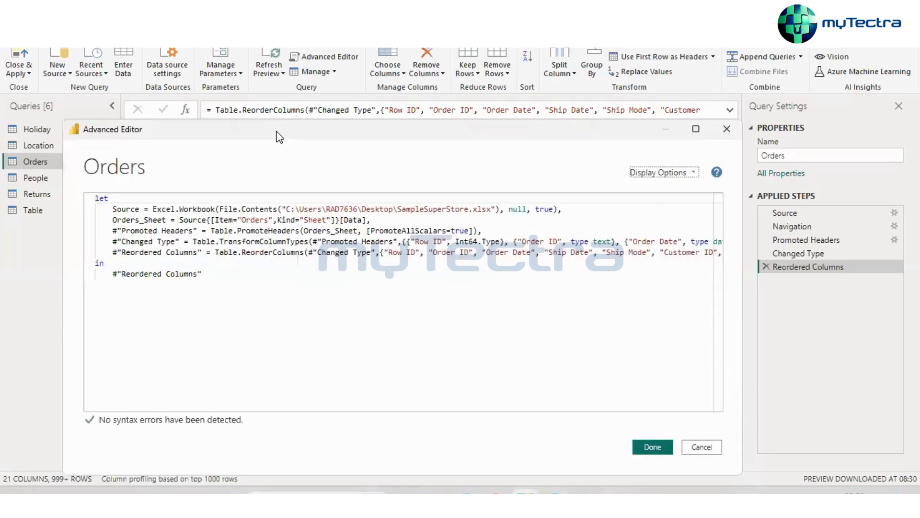
{"action": "left_click", "coordinate": [727, 128]}
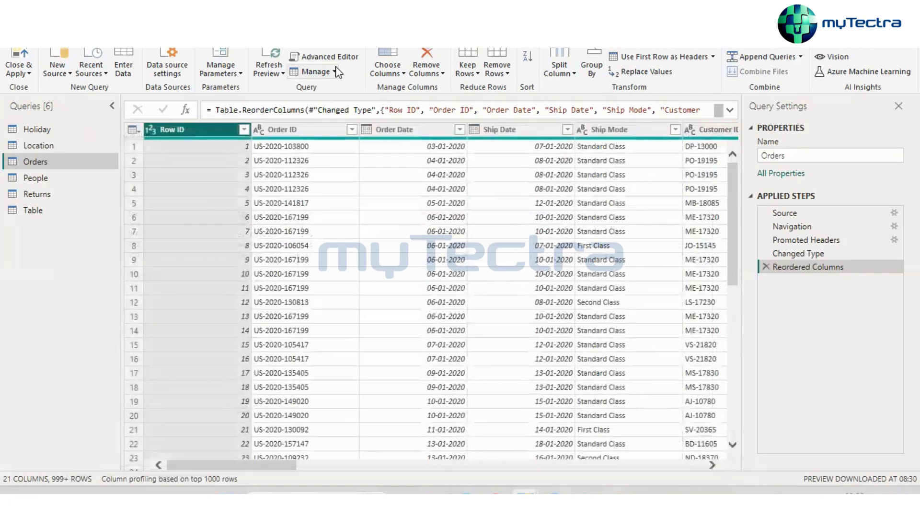
Duplicate the Table query and create a reference query based on the duplicate
{"action": "left_click", "coordinate": [337, 72]}
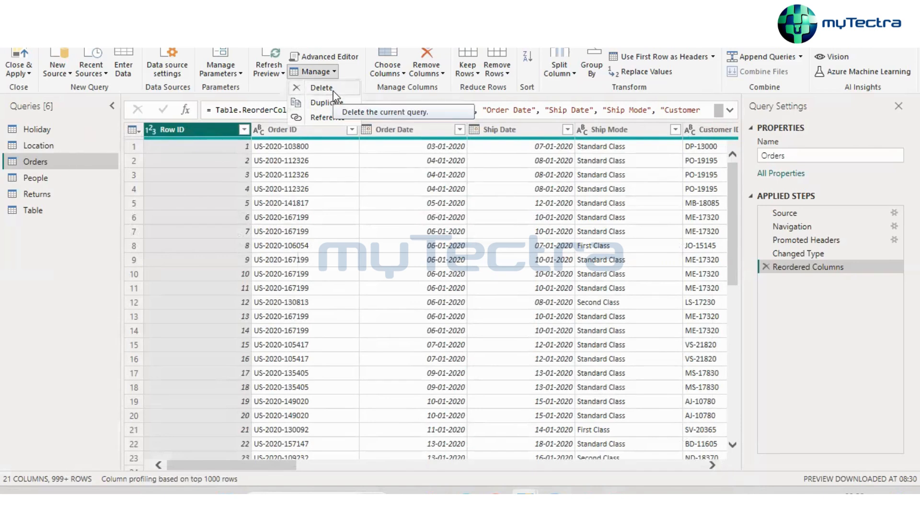
{"action": "left_click", "coordinate": [28, 195]}
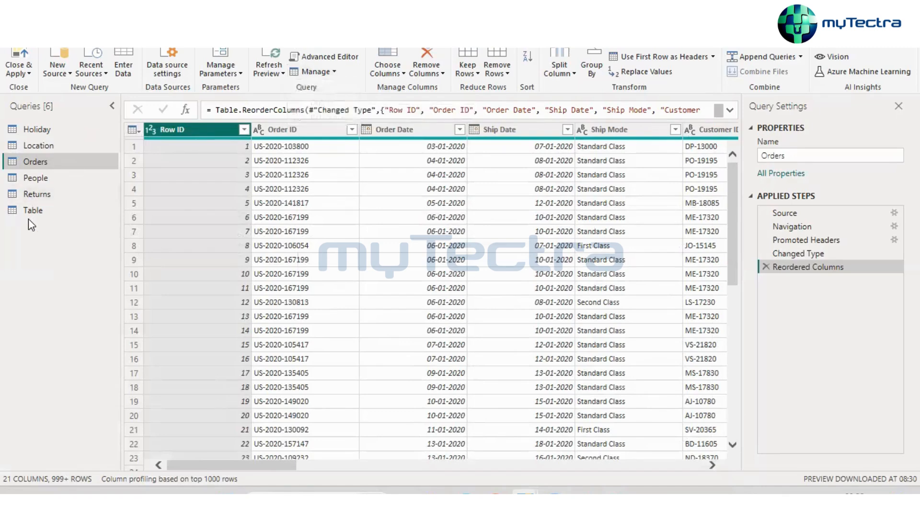
{"action": "left_click", "coordinate": [28, 214]}
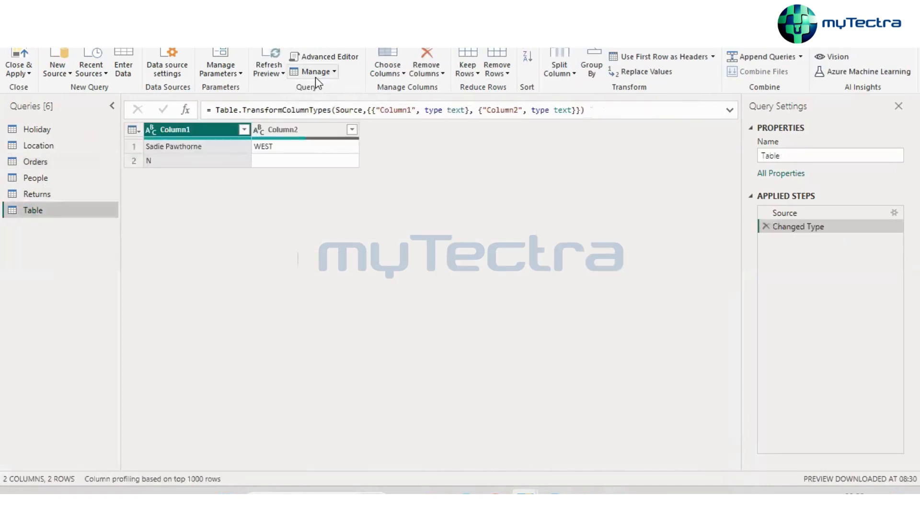
{"action": "left_click", "coordinate": [332, 73]}
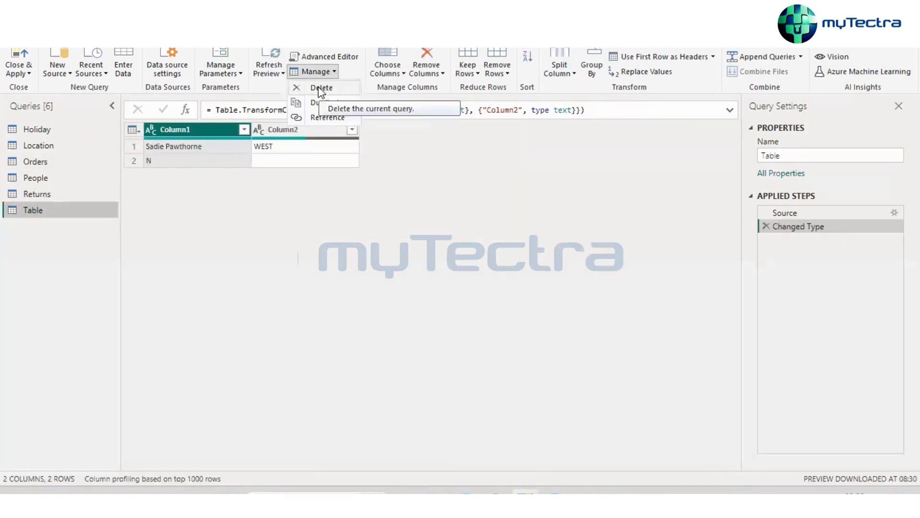
{"action": "left_click", "coordinate": [315, 101]}
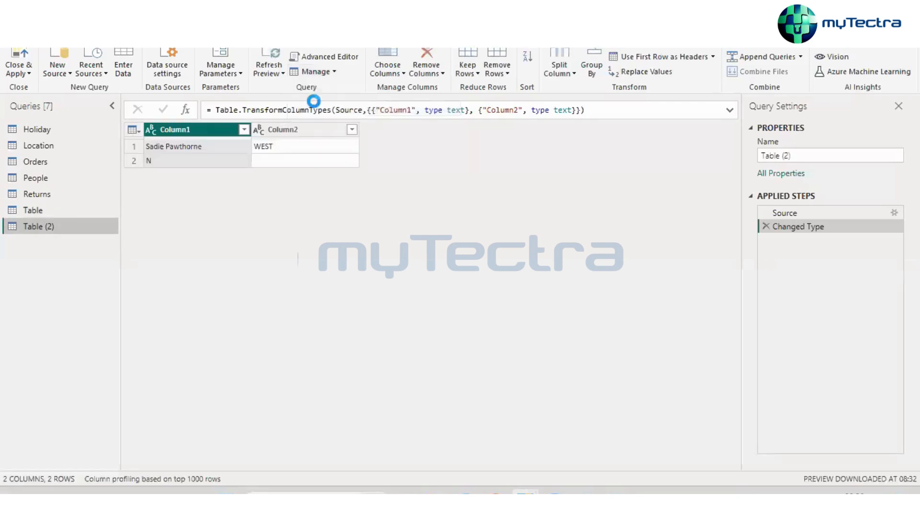
{"action": "left_click", "coordinate": [317, 72]}
{"action": "left_click", "coordinate": [321, 117]}
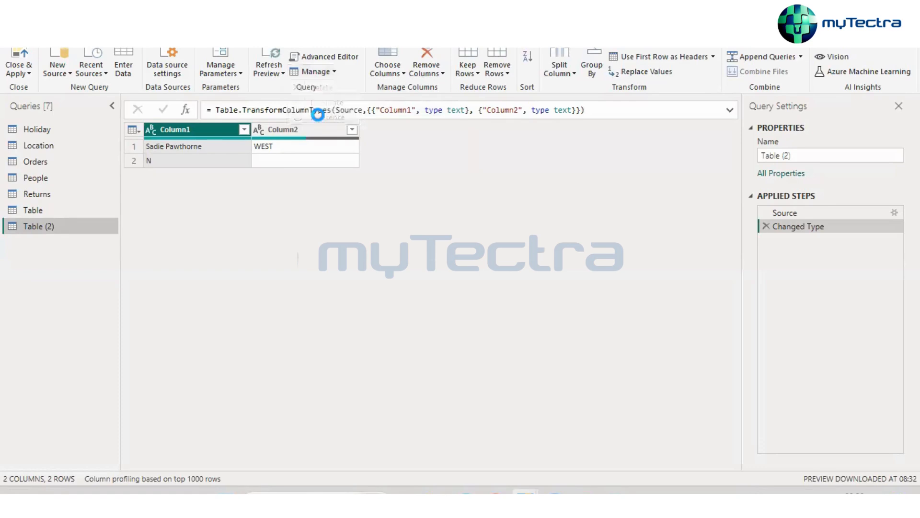
Open the original Table query and inspect its first-row values in Column1 and Column2
{"action": "left_click", "coordinate": [39, 210]}
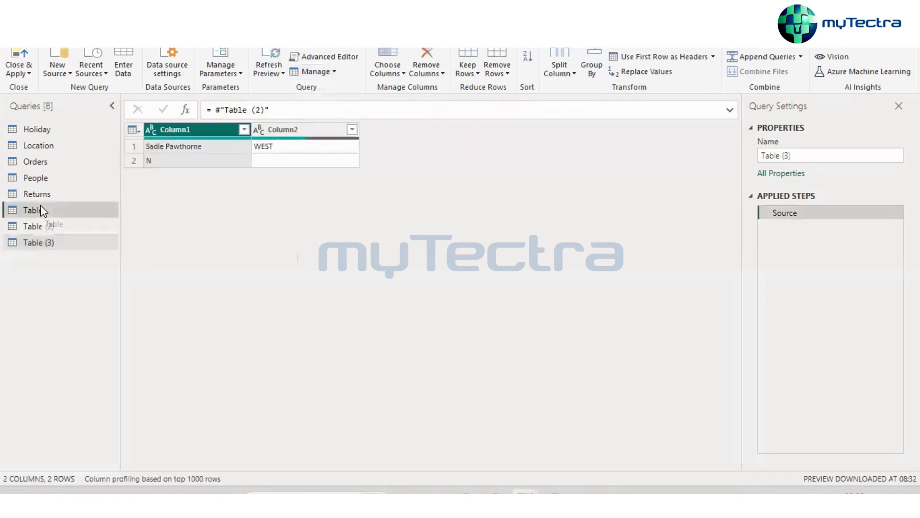
{"action": "left_click", "coordinate": [183, 148]}
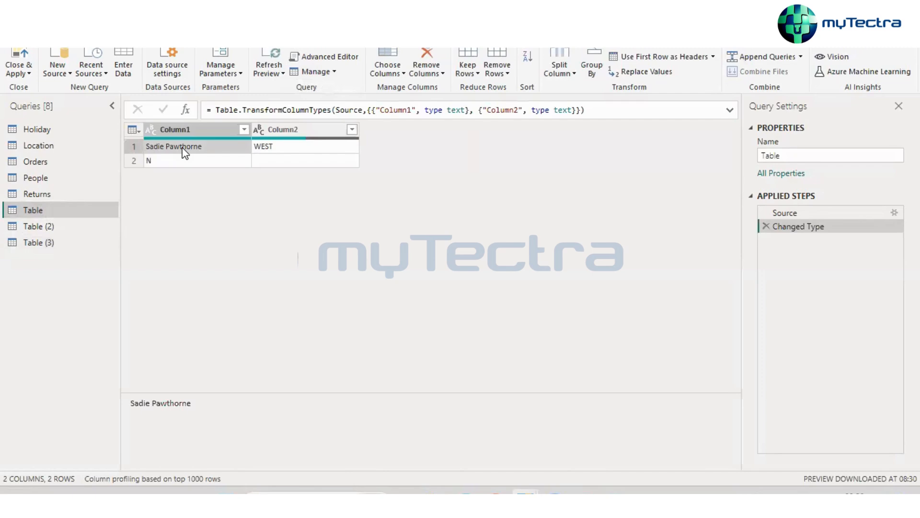
{"action": "left_click", "coordinate": [262, 149]}
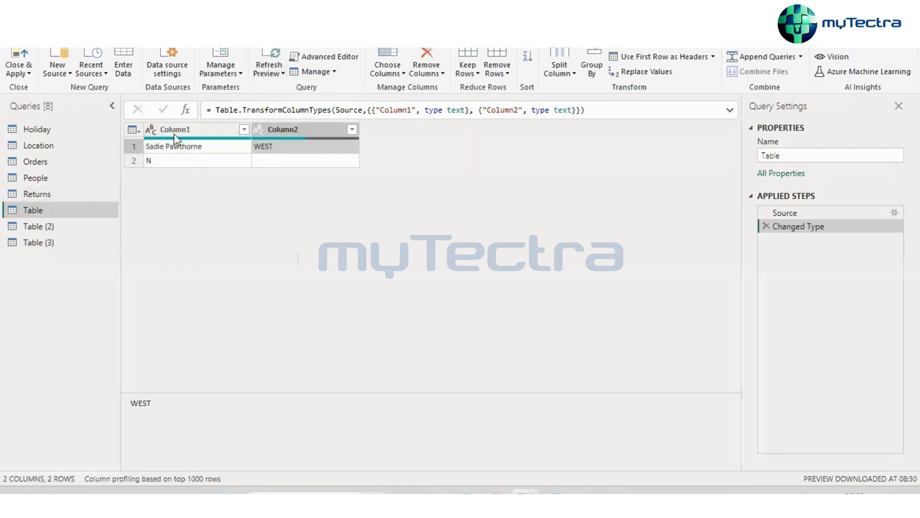
{"action": "right_click", "coordinate": [42, 211]}
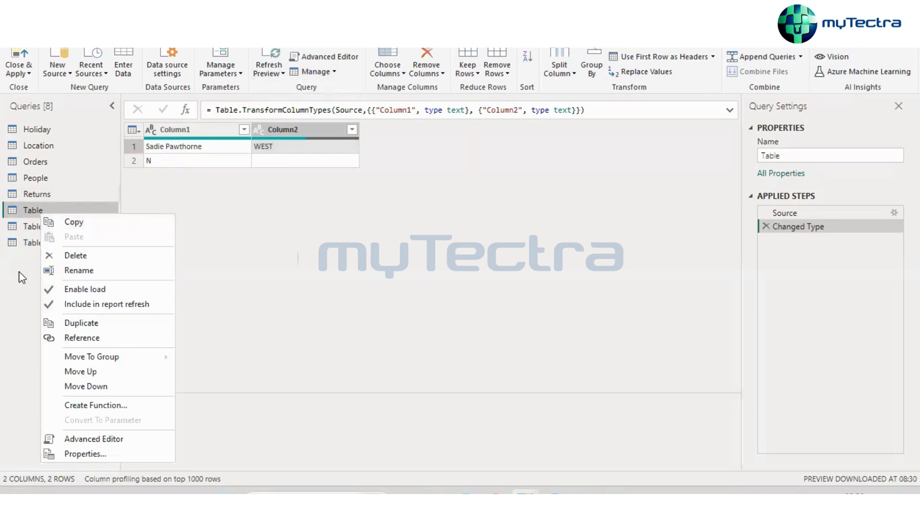
{"action": "left_click", "coordinate": [268, 72]}
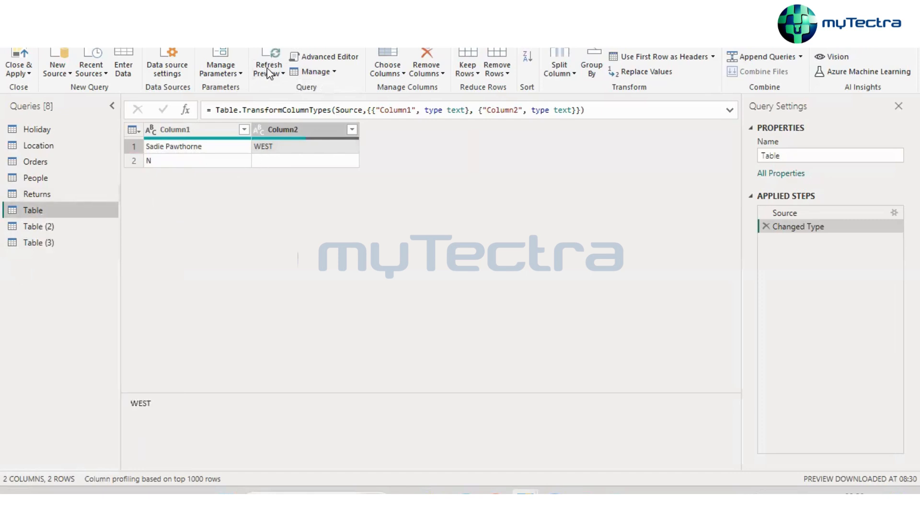
{"action": "left_click", "coordinate": [269, 72]}
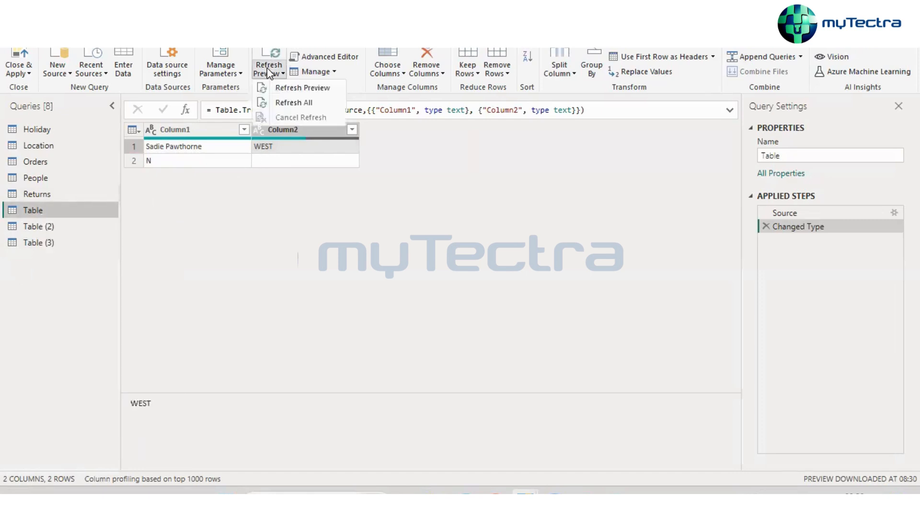
{"action": "left_click", "coordinate": [224, 195]}
{"action": "left_click", "coordinate": [312, 72]}
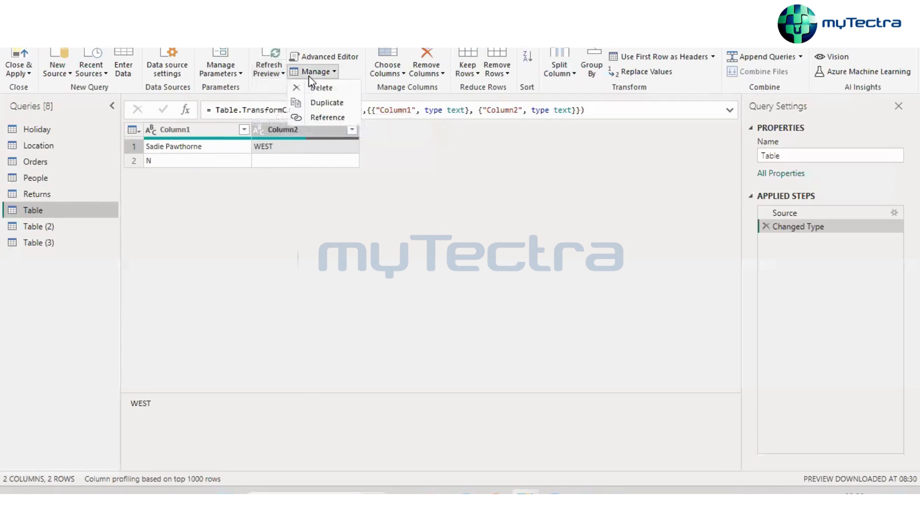
{"action": "left_click", "coordinate": [321, 88]}
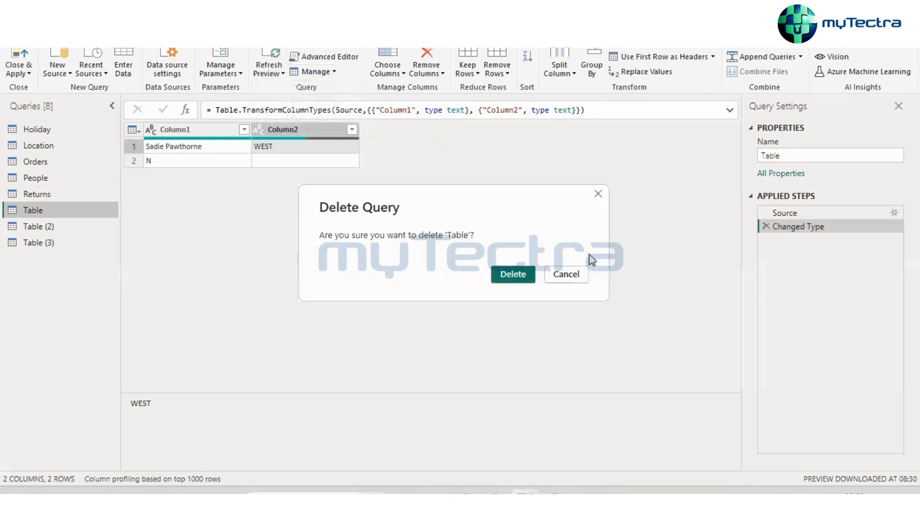
{"action": "left_click", "coordinate": [598, 193]}
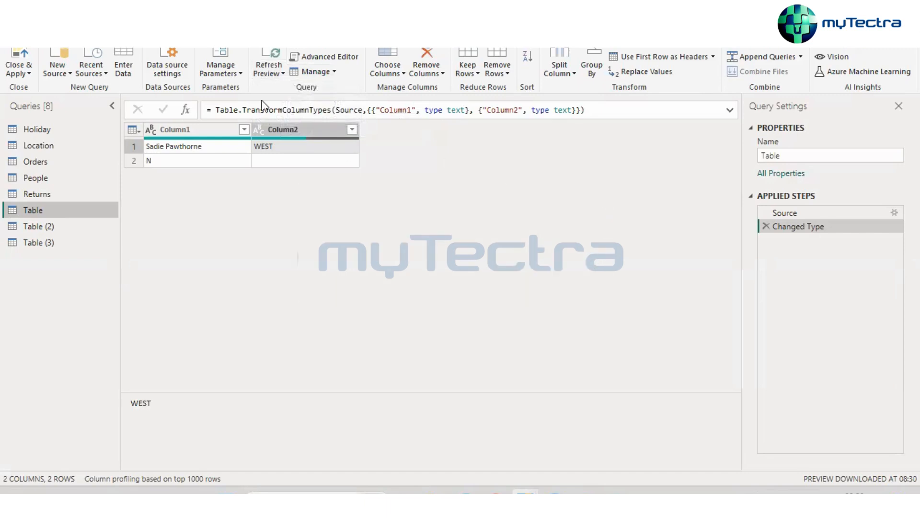
Edit the Source data of the Table query, replacing the first-row value in Column1 with TTT
{"action": "right_click", "coordinate": [805, 229]}
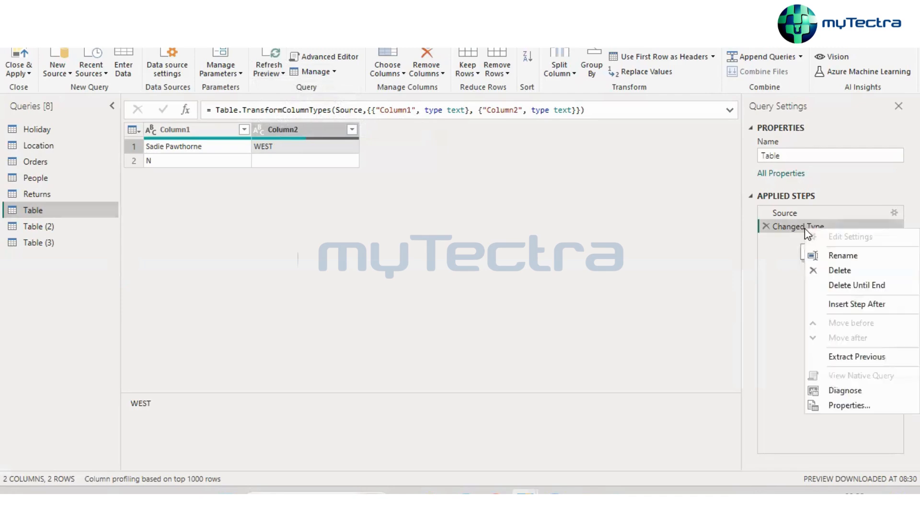
{"action": "left_click", "coordinate": [896, 225]}
{"action": "left_click", "coordinate": [894, 214]}
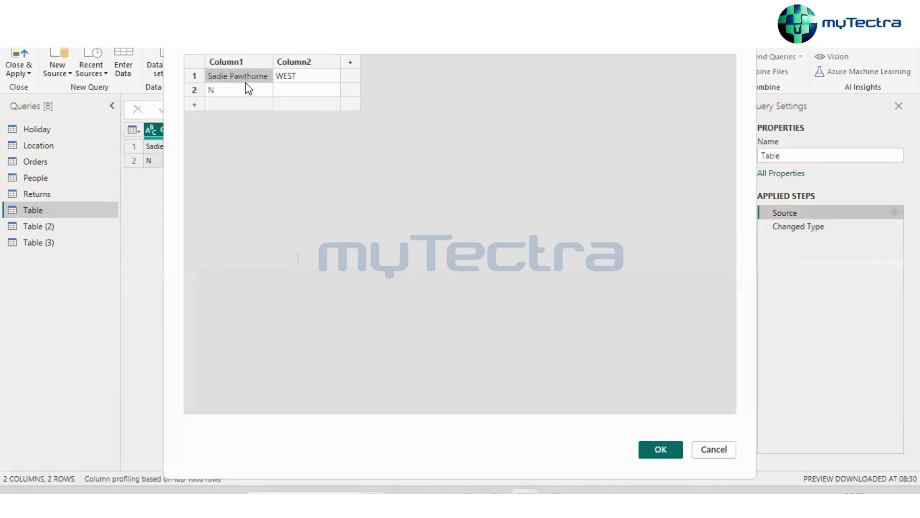
{"action": "left_click", "coordinate": [258, 78]}
{"action": "key", "text": "BackSpace"}
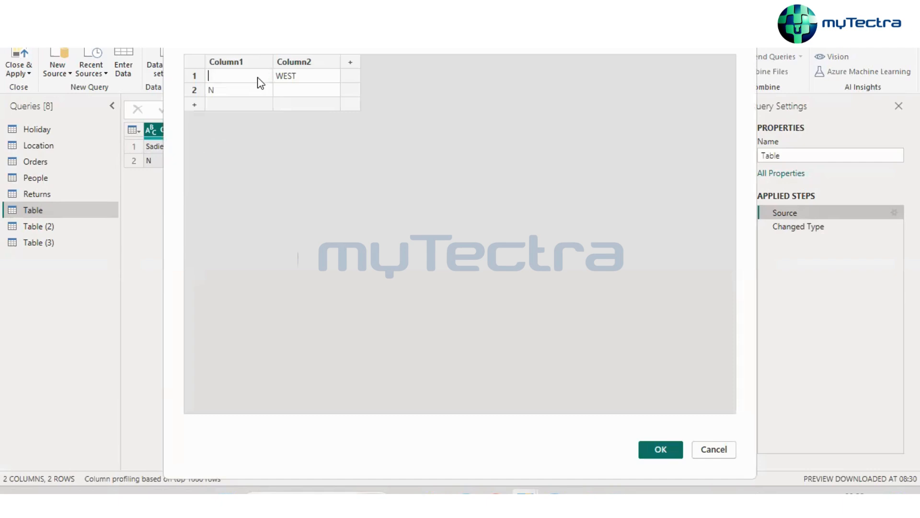
{"action": "type", "text": "r"}
{"action": "key", "text": "BackSpace"}
{"action": "type", "text": "s"}
{"action": "key", "text": "BackSpace"}
{"action": "type", "text": "a"}
{"action": "key", "text": "BackSpace"}
{"action": "type", "text": "TTT"}
{"action": "left_click", "coordinate": [726, 16]}
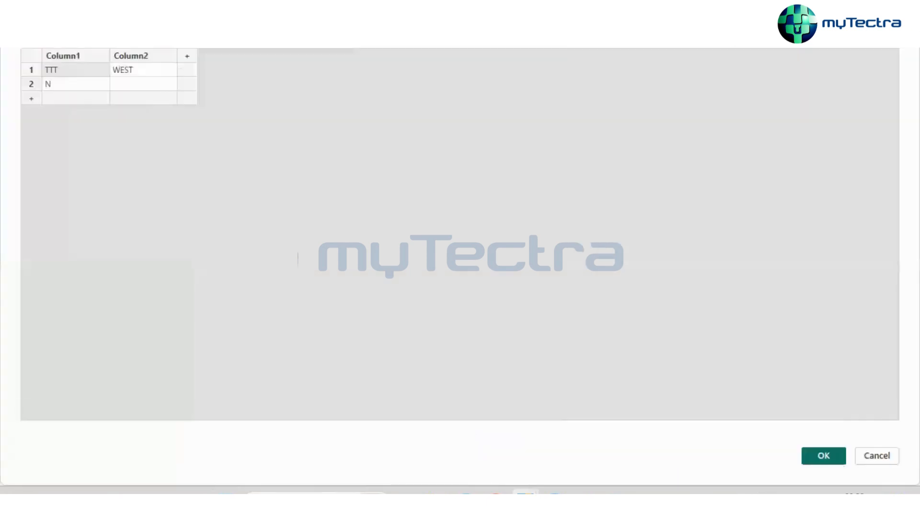
{"action": "left_click", "coordinate": [825, 455]}
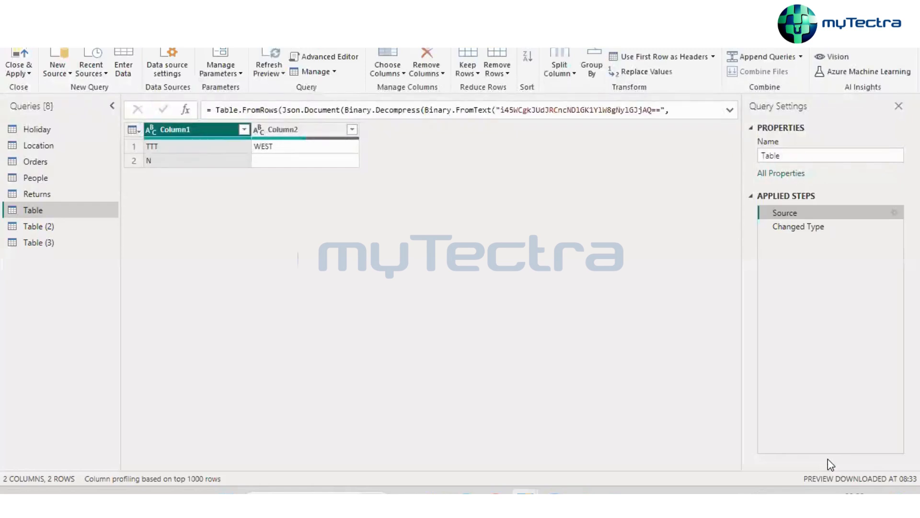
Compare the first-row values of Table, Table (2) and Table (3), refreshing the preview of Table (3)
{"action": "left_click", "coordinate": [41, 228]}
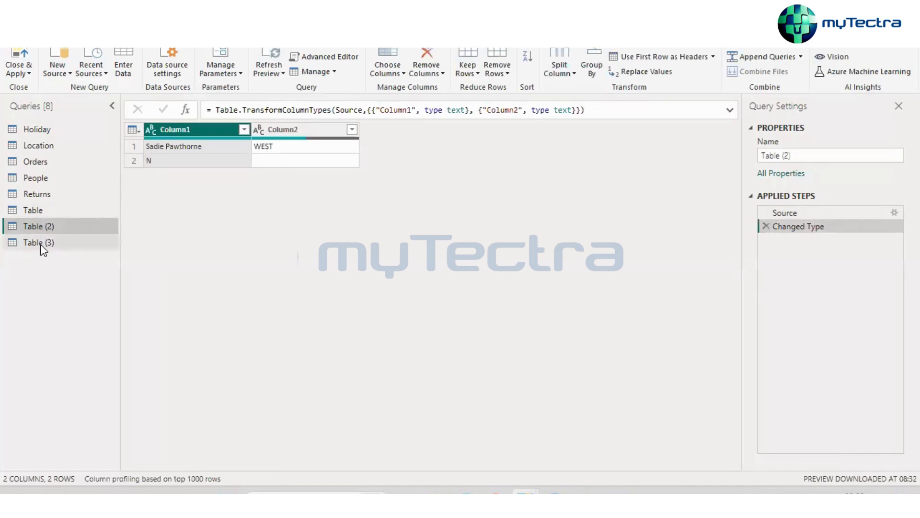
{"action": "left_click", "coordinate": [43, 246]}
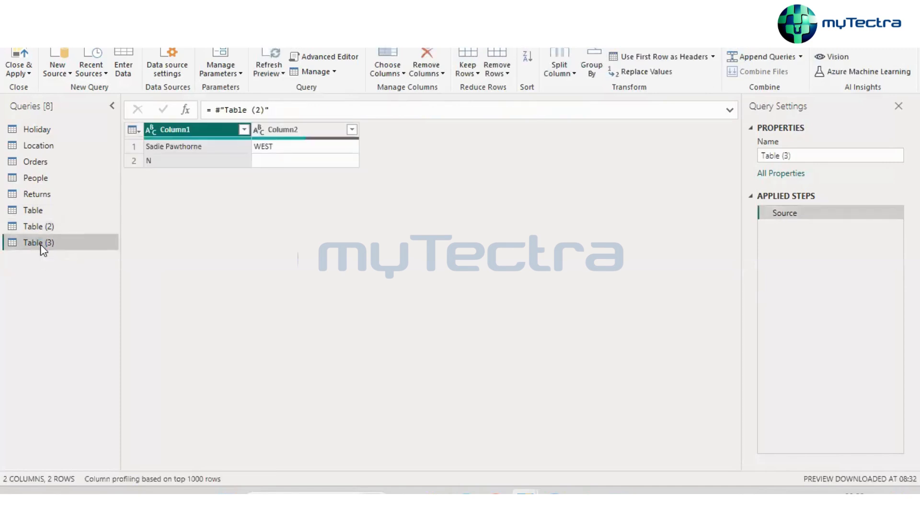
{"action": "left_click", "coordinate": [276, 52]}
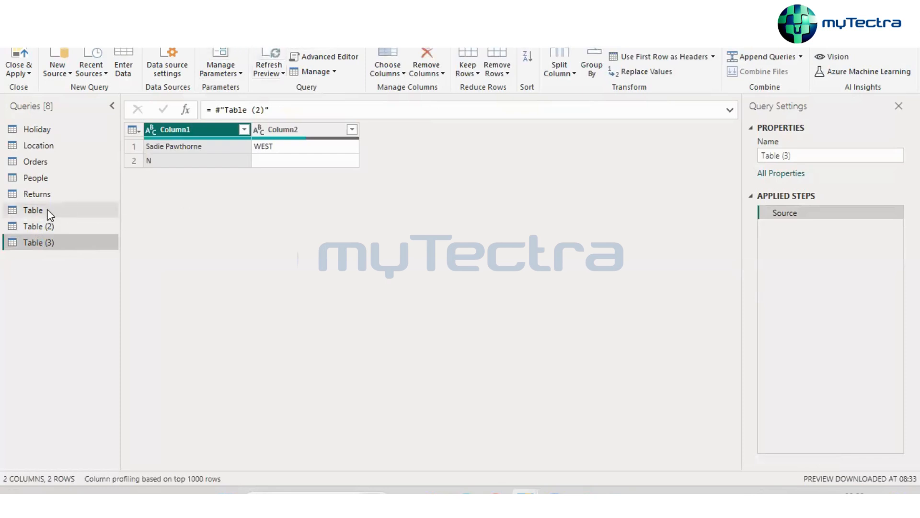
{"action": "left_click", "coordinate": [34, 210]}
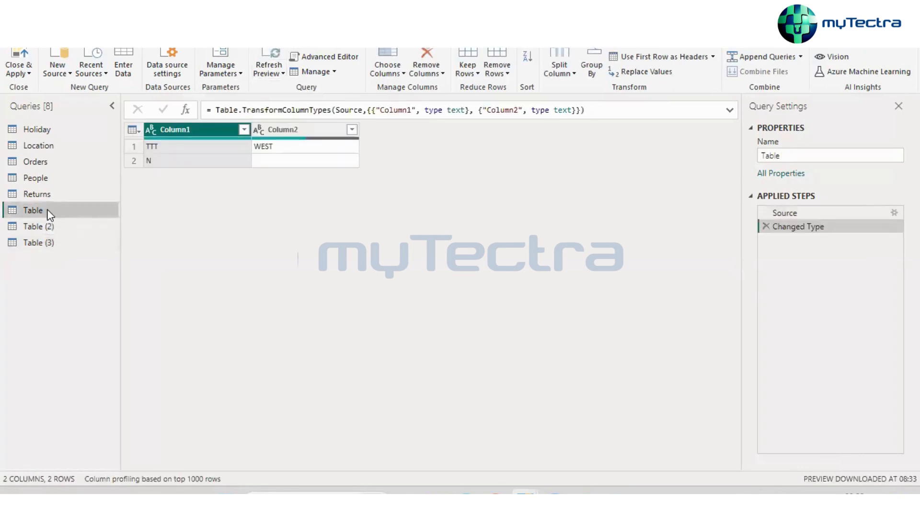
{"action": "left_click", "coordinate": [33, 243]}
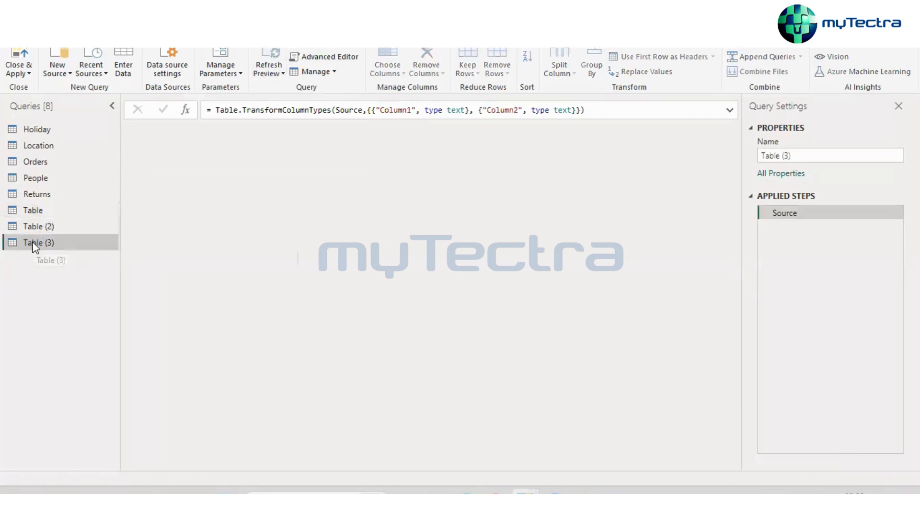
{"action": "left_click", "coordinate": [38, 226]}
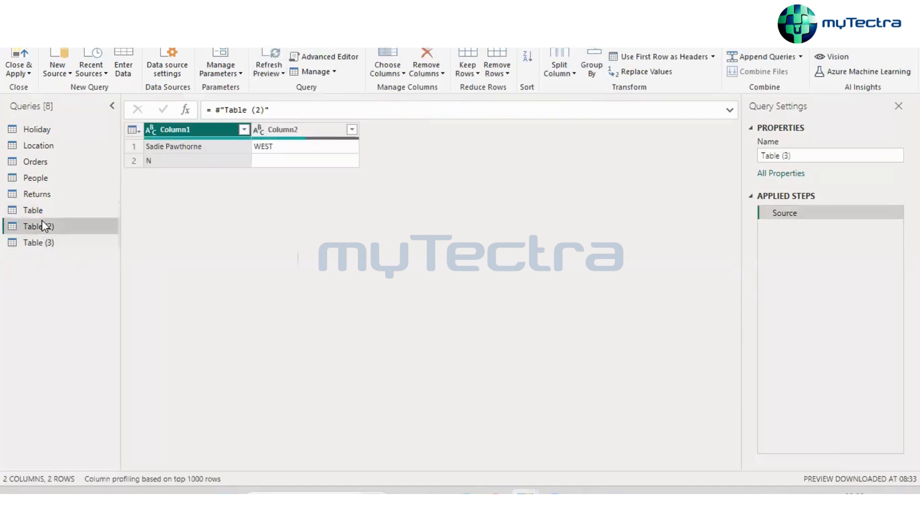
Delete the Table (3) reference query and confirm its removal
{"action": "left_click", "coordinate": [38, 242]}
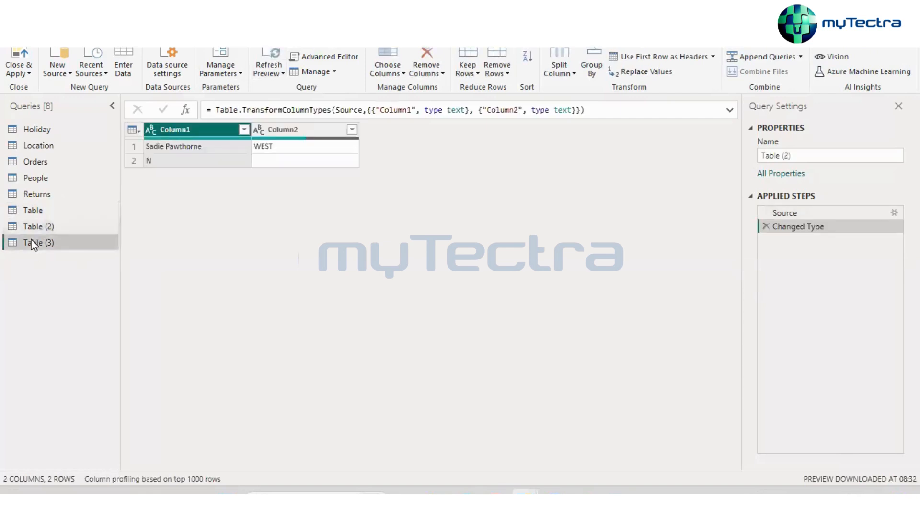
{"action": "right_click", "coordinate": [39, 240]}
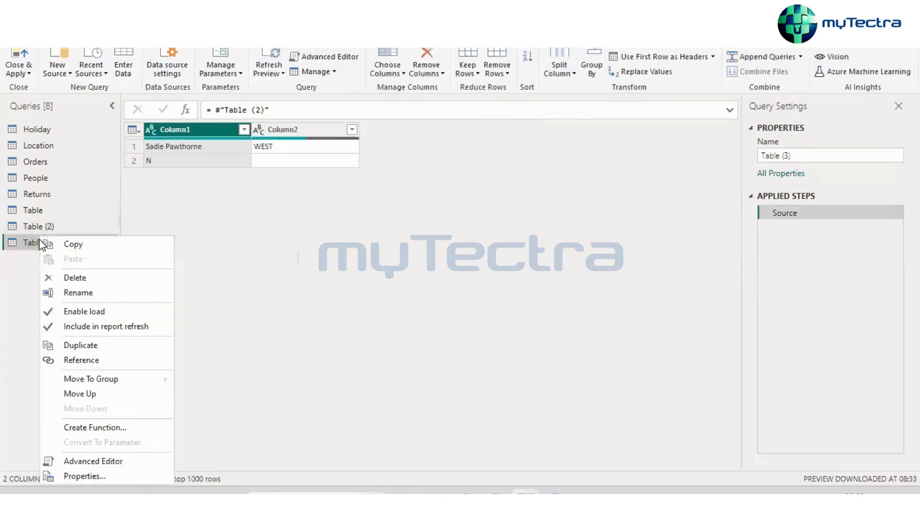
{"action": "left_click", "coordinate": [66, 278]}
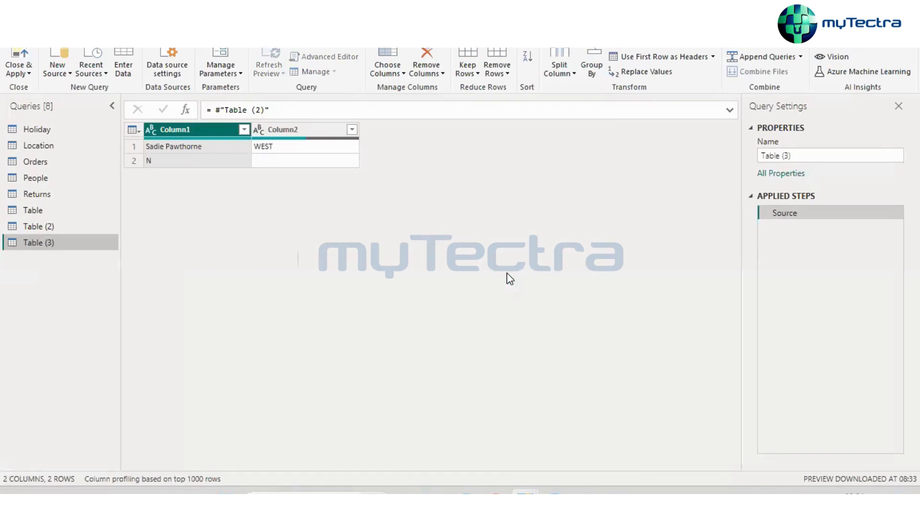
{"action": "key", "text": "Delete"}
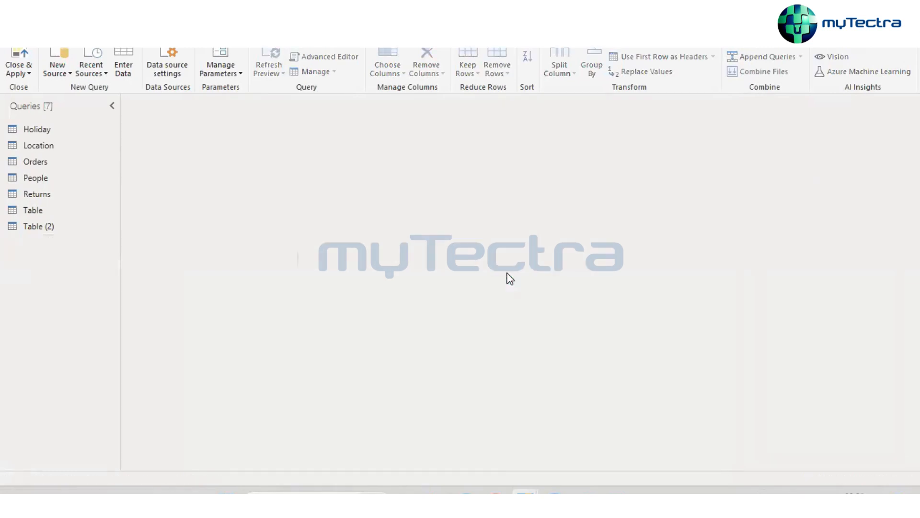
Delete the Table (2) duplicate query, keeping the original Table query
{"action": "left_click", "coordinate": [34, 211]}
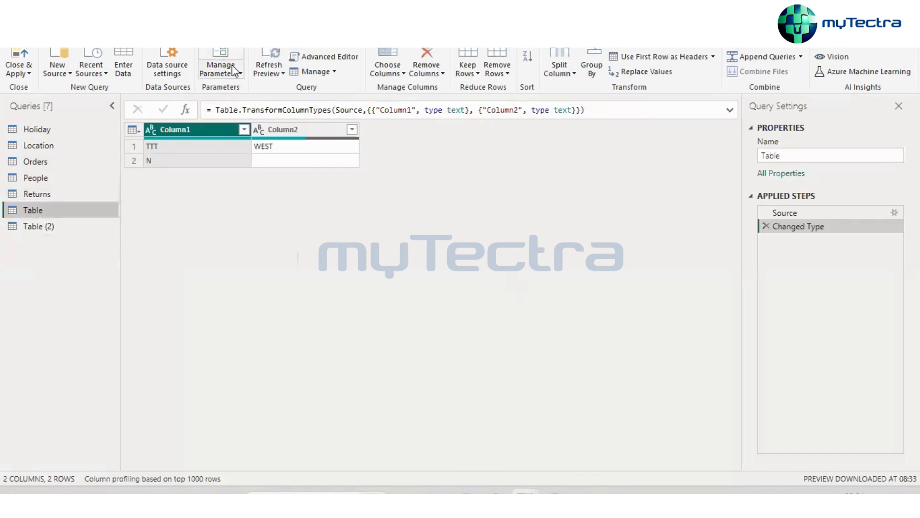
{"action": "left_click", "coordinate": [314, 72]}
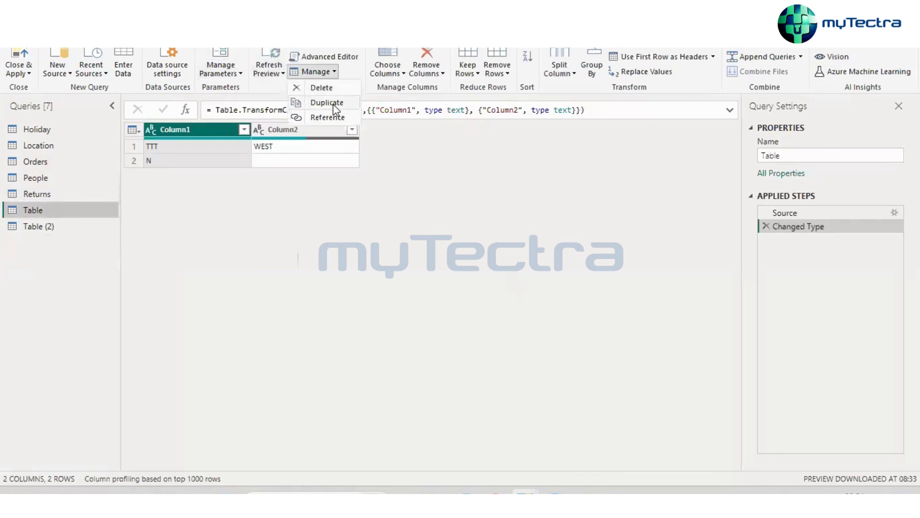
{"action": "left_click", "coordinate": [24, 207]}
{"action": "right_click", "coordinate": [24, 208]}
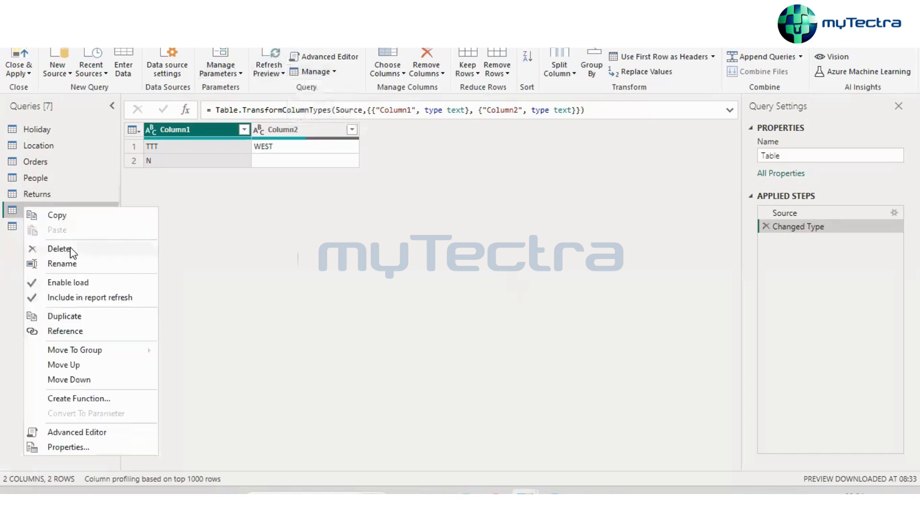
{"action": "left_click", "coordinate": [13, 227]}
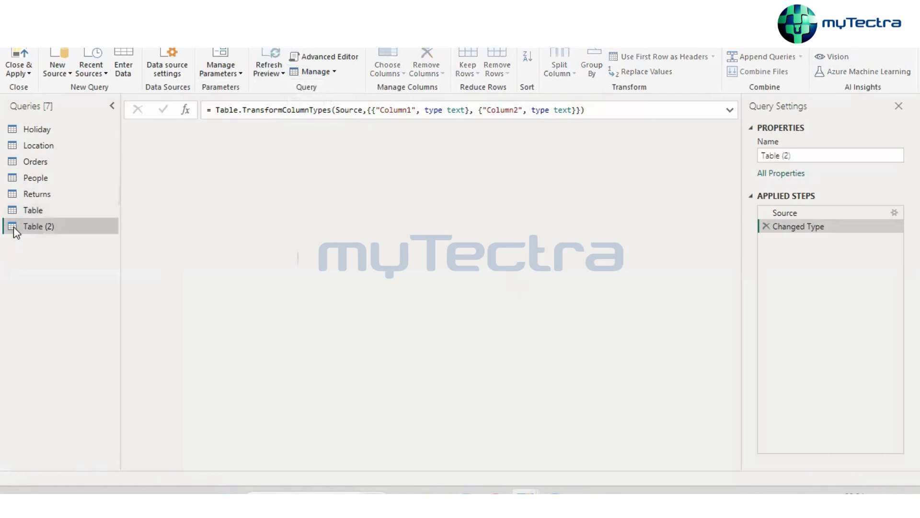
{"action": "right_click", "coordinate": [13, 226]}
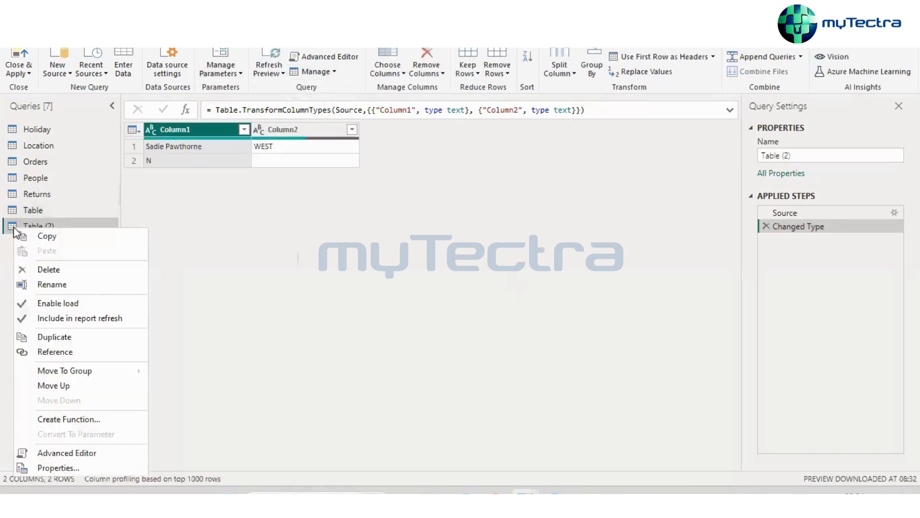
{"action": "left_click", "coordinate": [51, 271]}
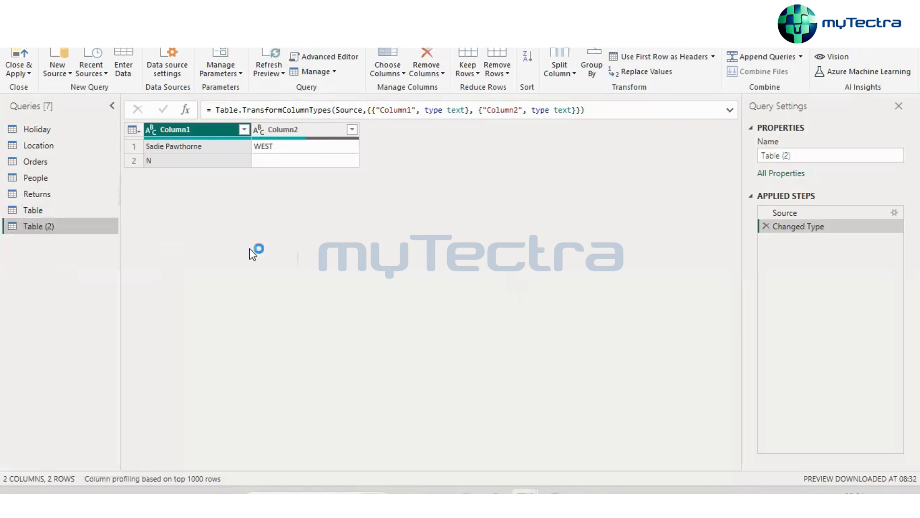
{"action": "left_click", "coordinate": [499, 269]}
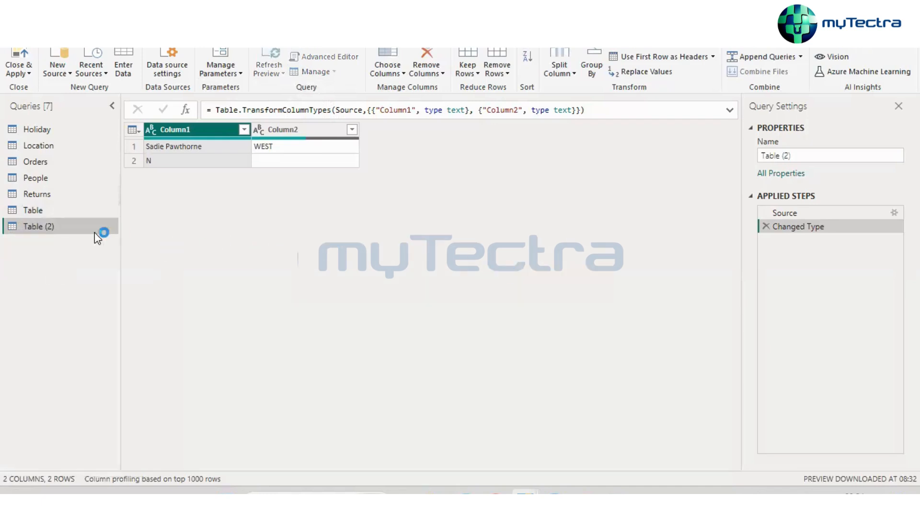
Duplicate the original Table query
{"action": "left_click", "coordinate": [38, 210]}
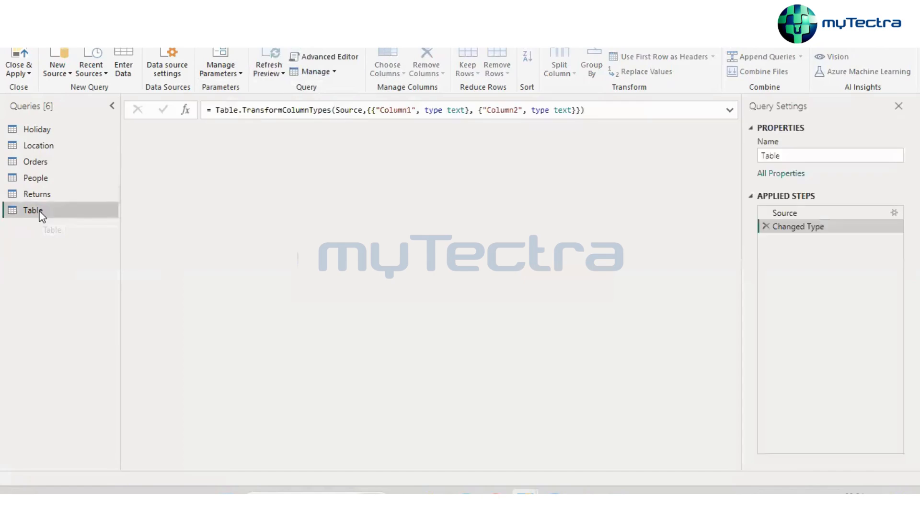
{"action": "right_click", "coordinate": [39, 211]}
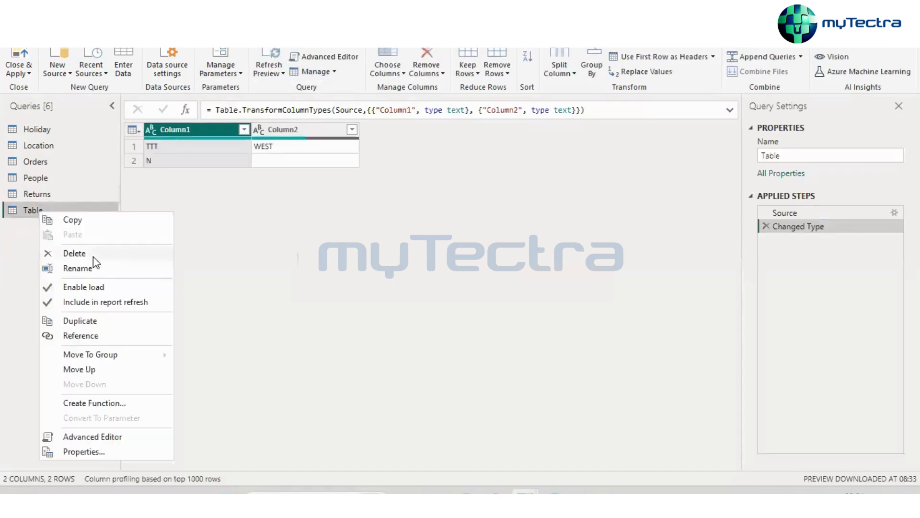
{"action": "left_click", "coordinate": [88, 321]}
Create a reference query from the original Table query and rename it ref
{"action": "left_click", "coordinate": [41, 209]}
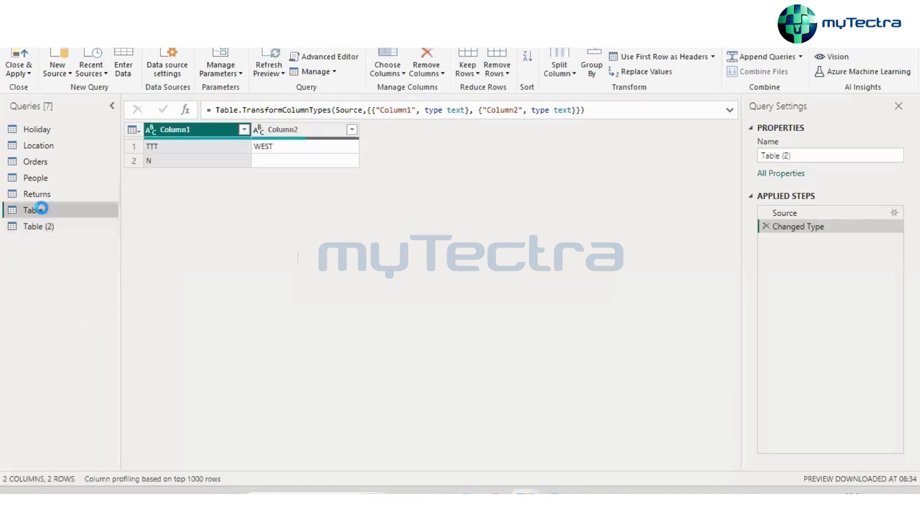
{"action": "right_click", "coordinate": [42, 211]}
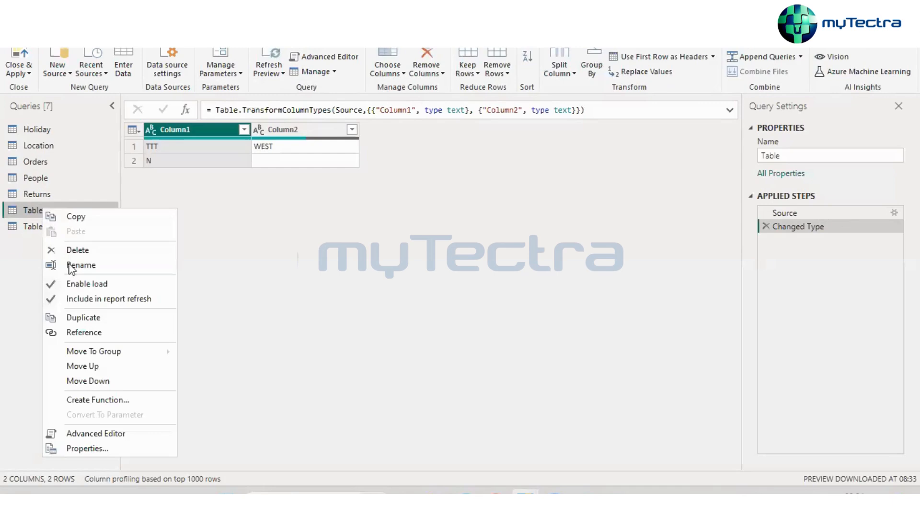
{"action": "left_click", "coordinate": [85, 333]}
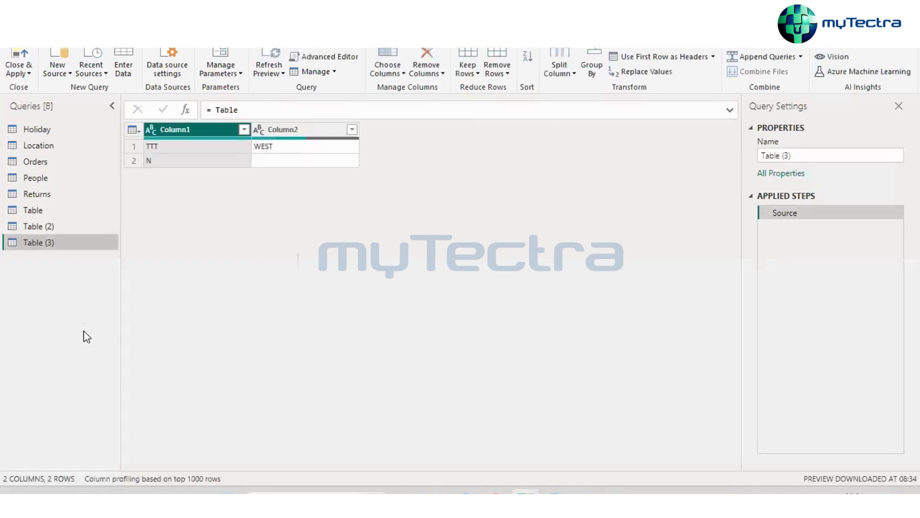
{"action": "key", "text": "F2"}
{"action": "type", "text": "ref"}
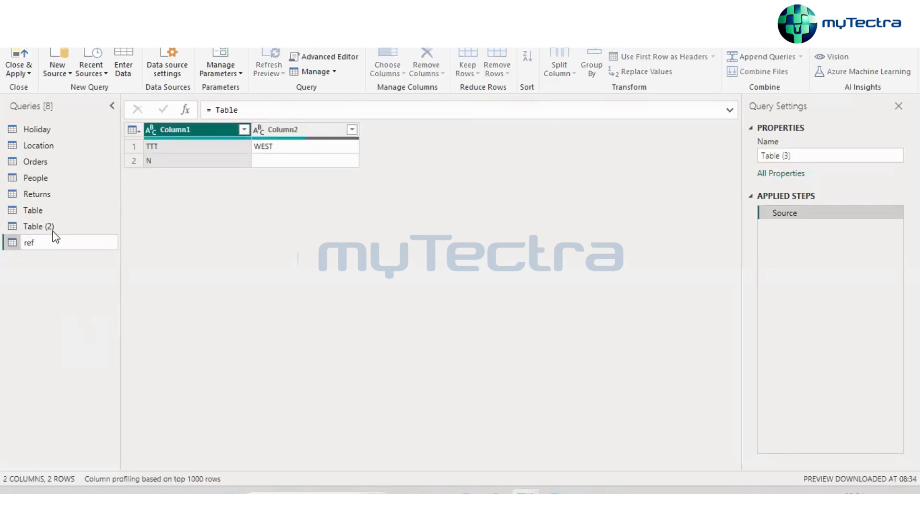
{"action": "key", "text": "Return"}
Rename the duplicated Table (2) query as dup
{"action": "left_click", "coordinate": [42, 228]}
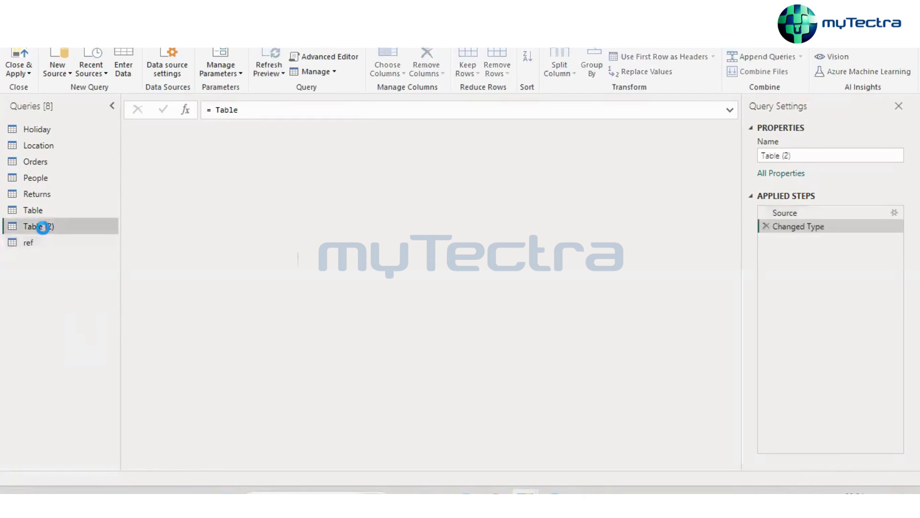
{"action": "key", "text": "F2"}
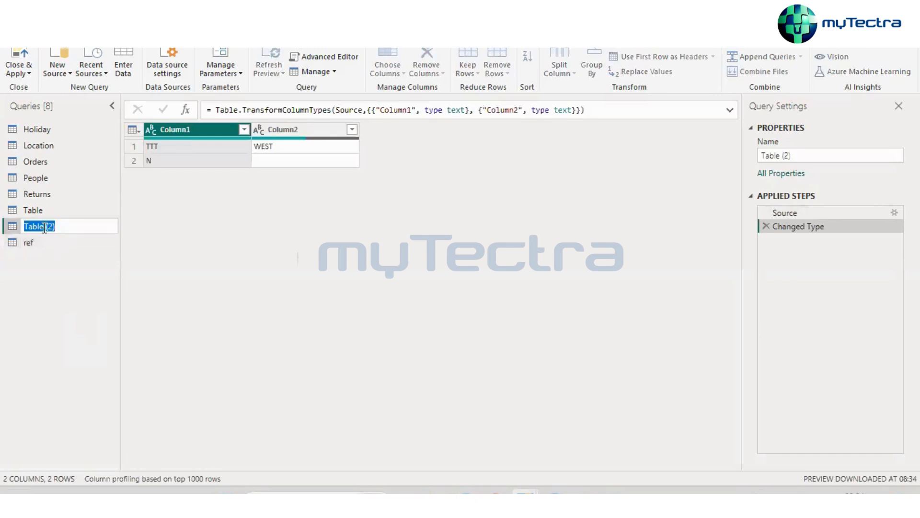
{"action": "type", "text": "dup"}
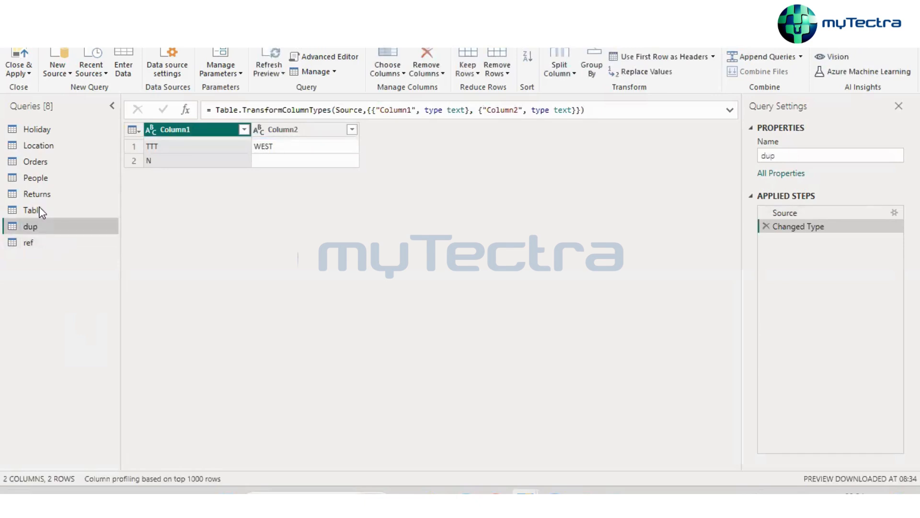
{"action": "key", "text": "Return"}
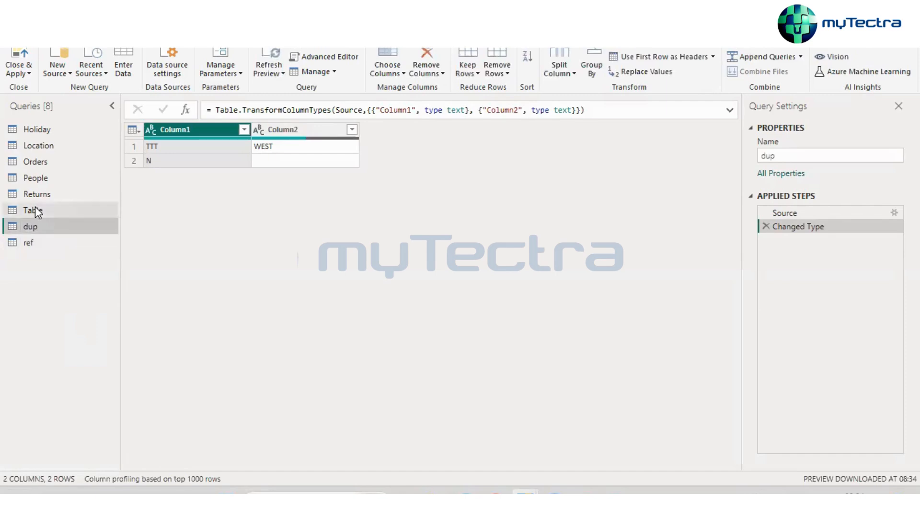
Examine the Source step of the Table query and inspect its first-row cells in Column1 and Column2
{"action": "left_click", "coordinate": [37, 211]}
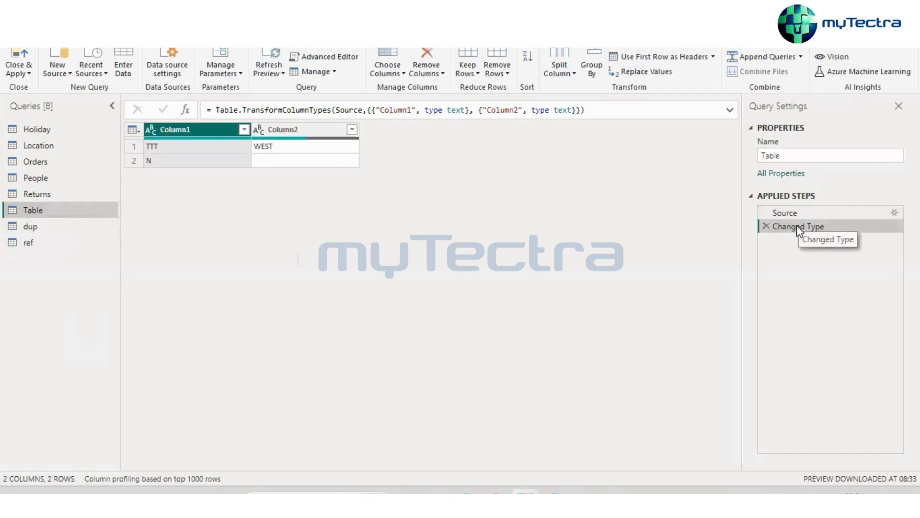
{"action": "left_click", "coordinate": [888, 212]}
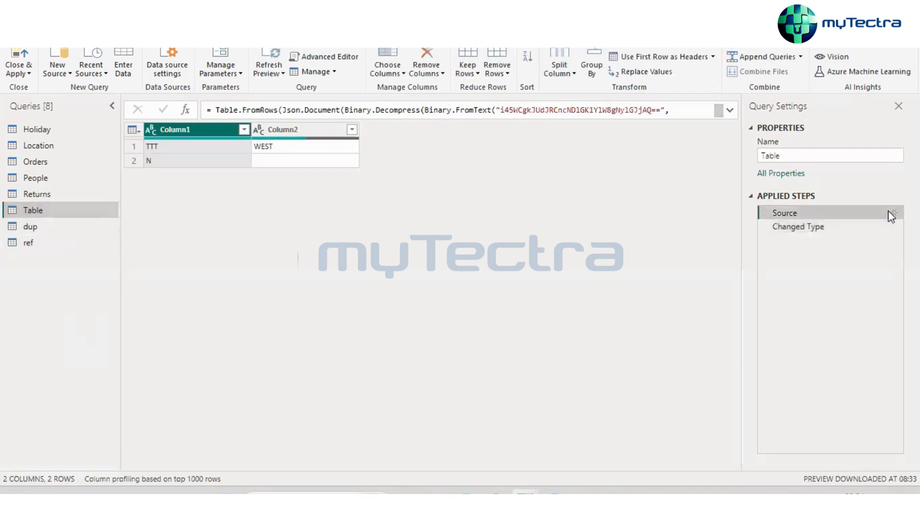
{"action": "left_click", "coordinate": [198, 151]}
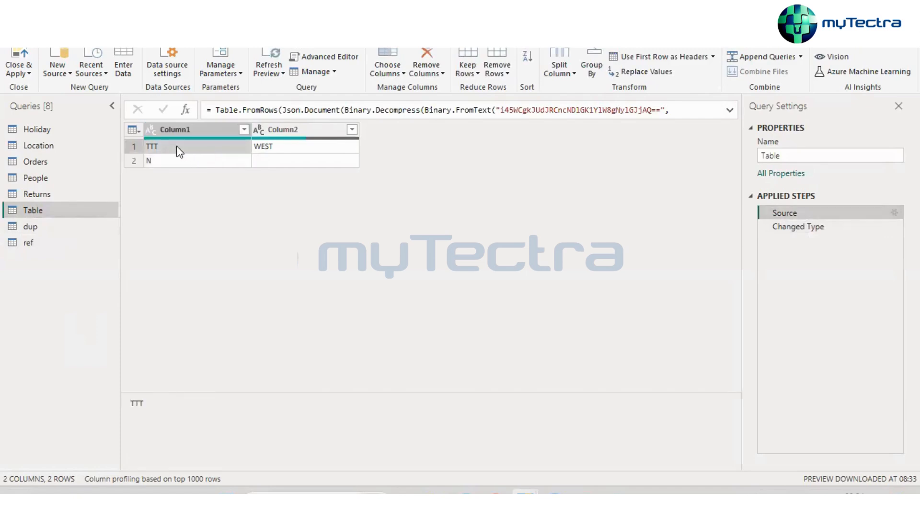
{"action": "left_click", "coordinate": [293, 151]}
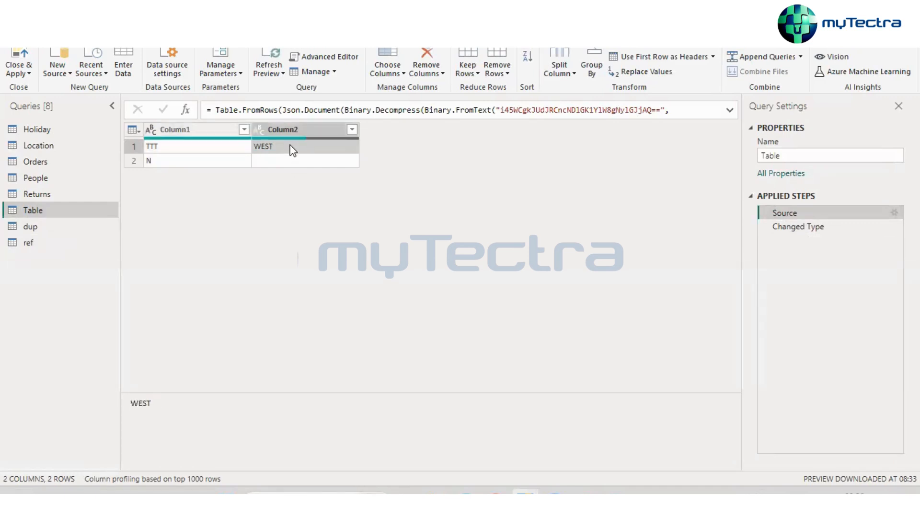
{"action": "right_click", "coordinate": [293, 151]}
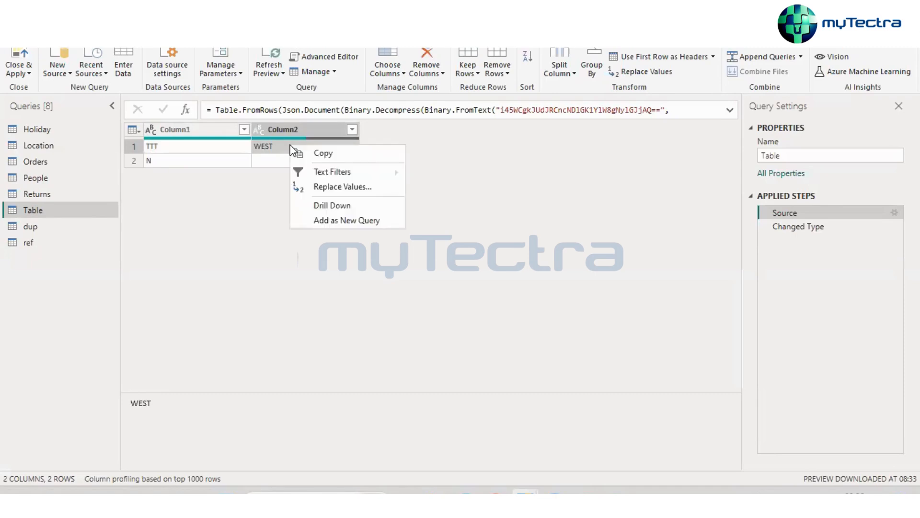
{"action": "left_click", "coordinate": [231, 144]}
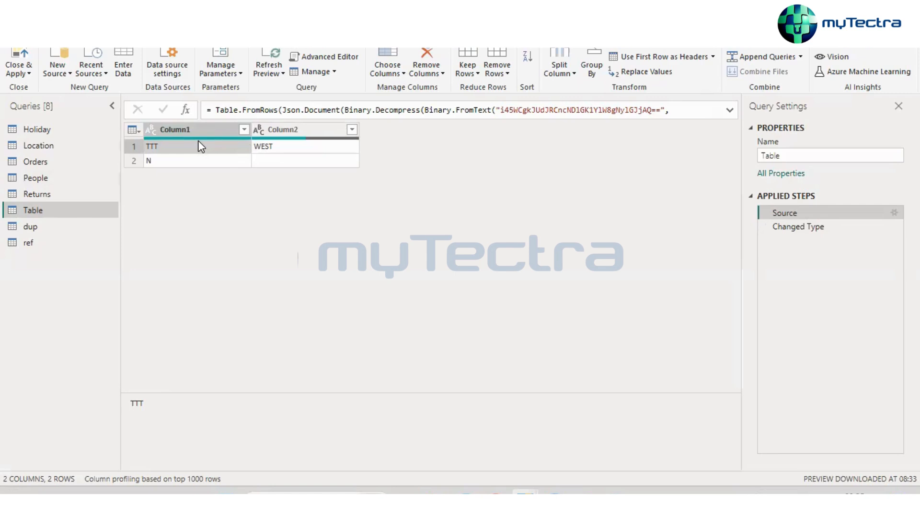
Compare the contents and applied steps of the dup and ref queries with the original Table query
{"action": "left_click", "coordinate": [48, 230]}
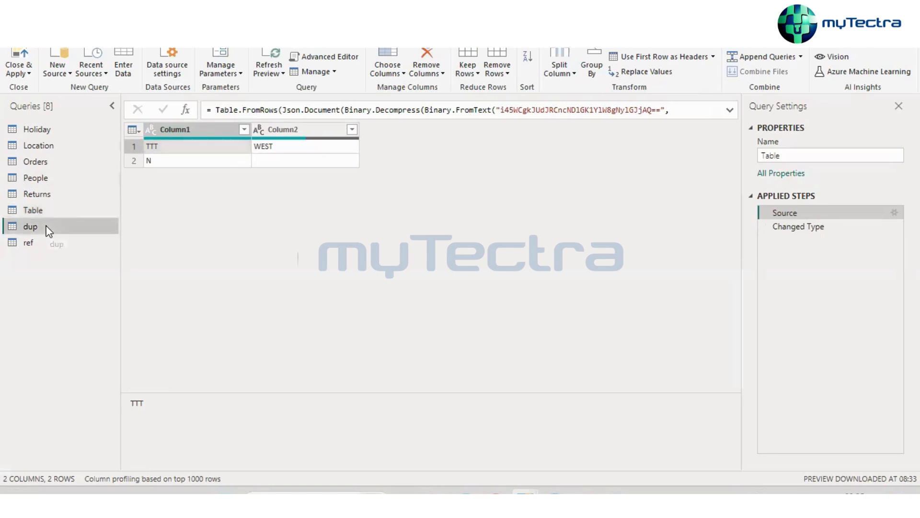
{"action": "left_click", "coordinate": [24, 242]}
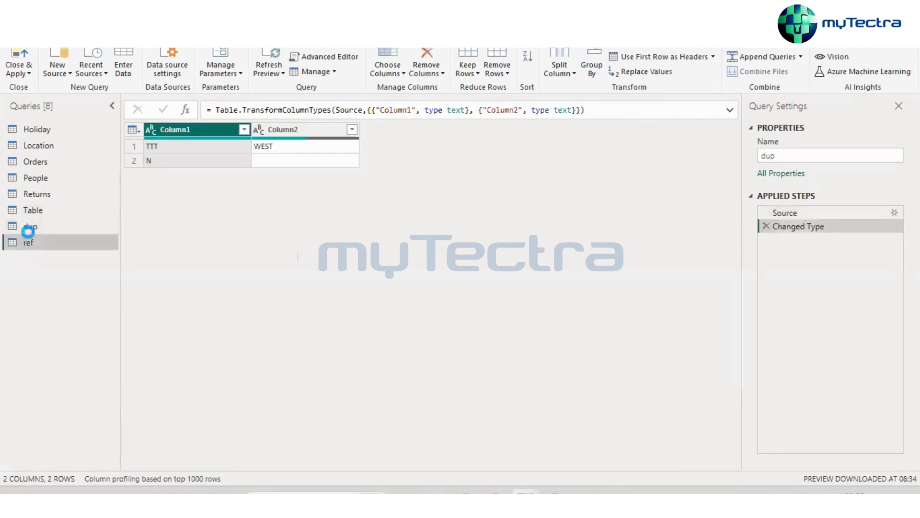
{"action": "left_click", "coordinate": [40, 209]}
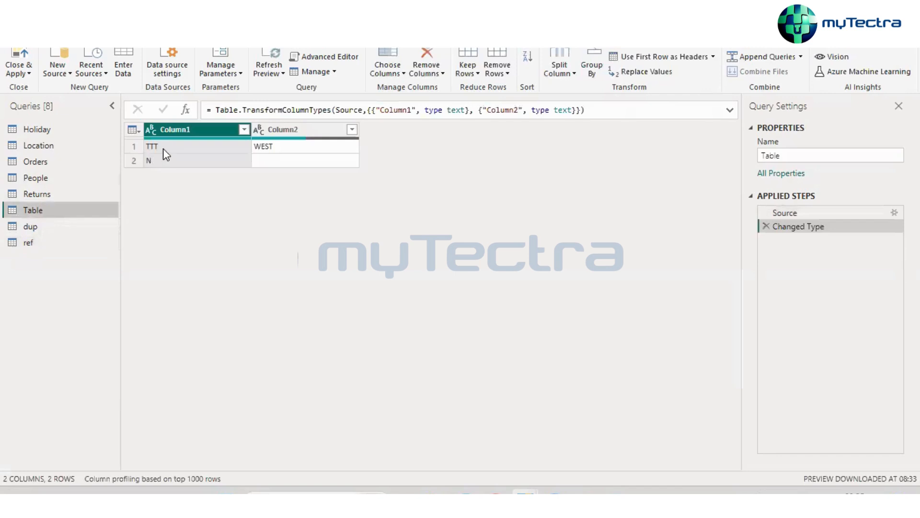
{"action": "left_click", "coordinate": [46, 249]}
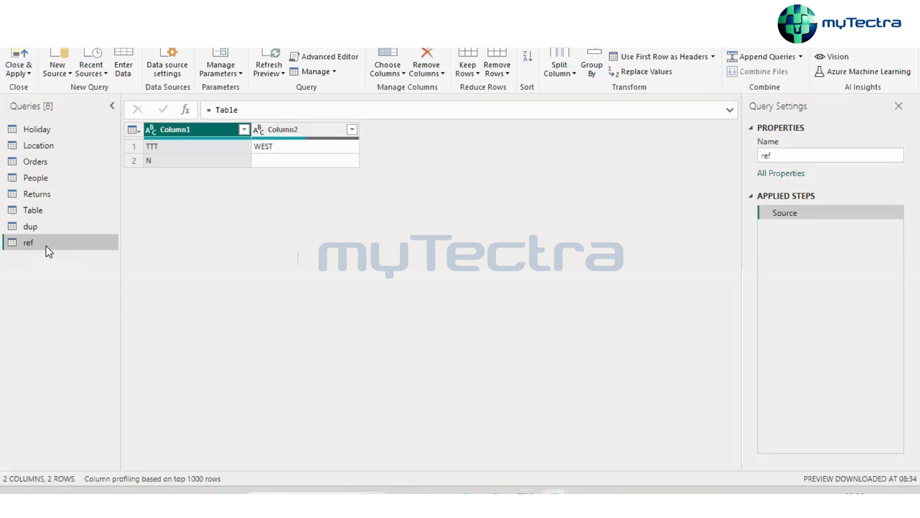
{"action": "key", "text": "alt+Tab"}
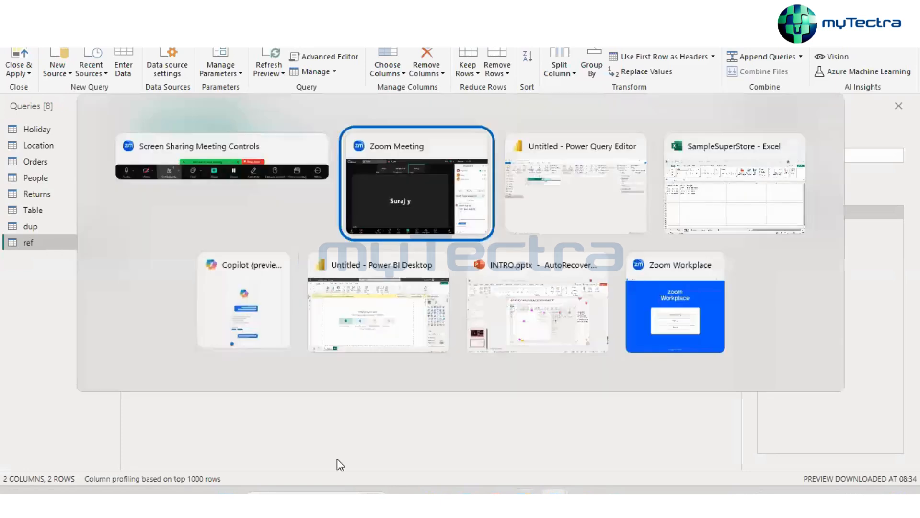
{"action": "key", "text": "alt+Tab"}
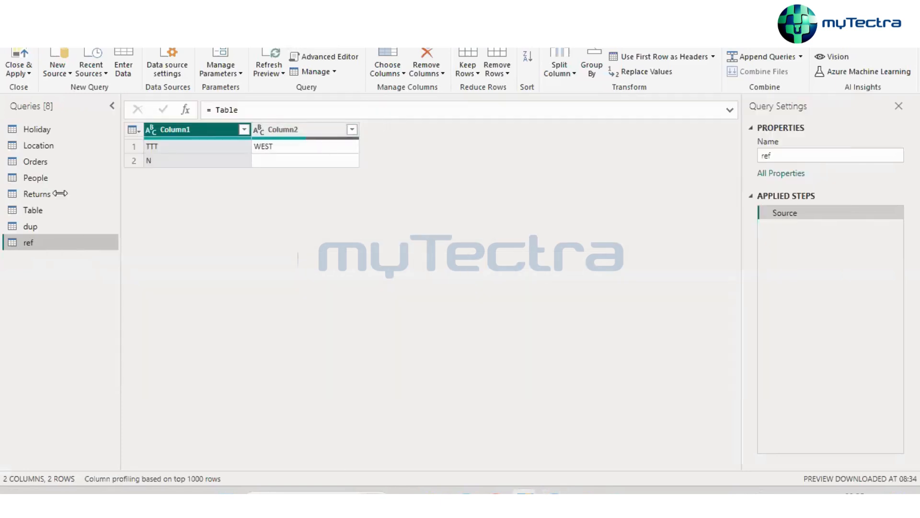
Review the Choose Columns list for the Orders query without changing the column selection
{"action": "left_click", "coordinate": [24, 163]}
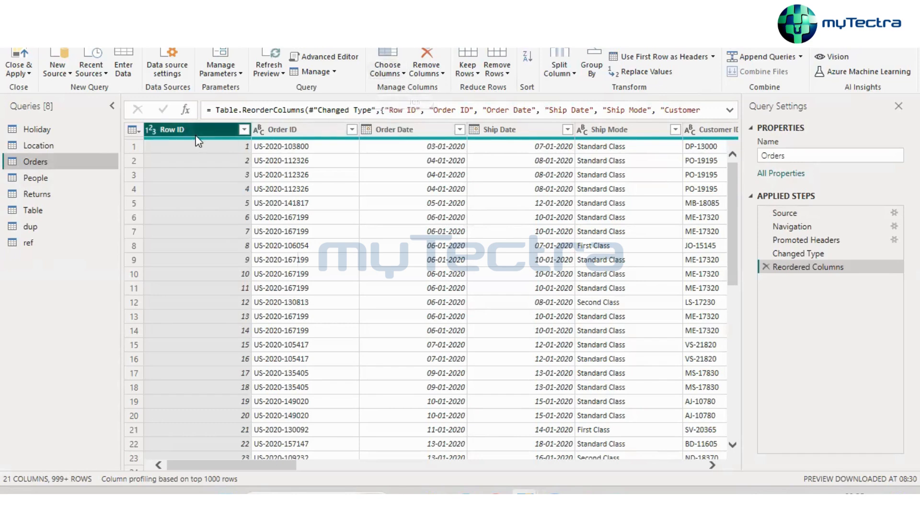
{"action": "left_click", "coordinate": [402, 74]}
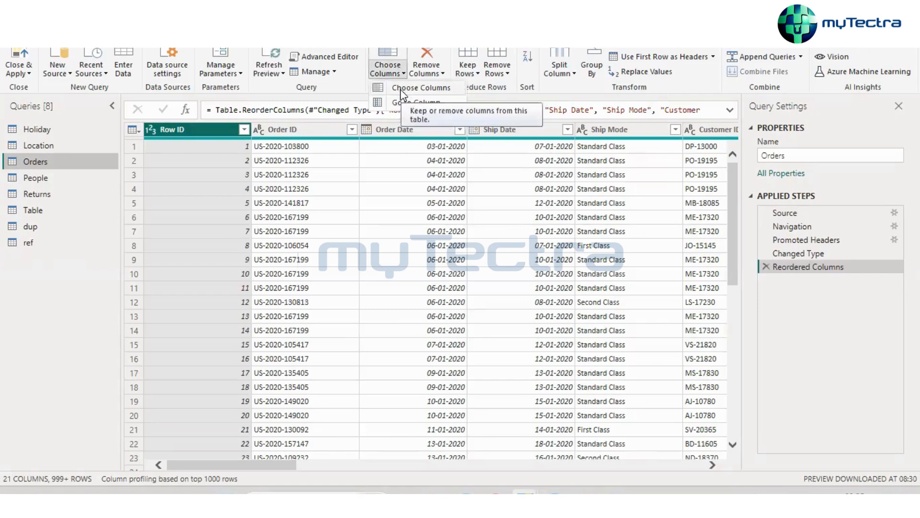
{"action": "left_click", "coordinate": [400, 90]}
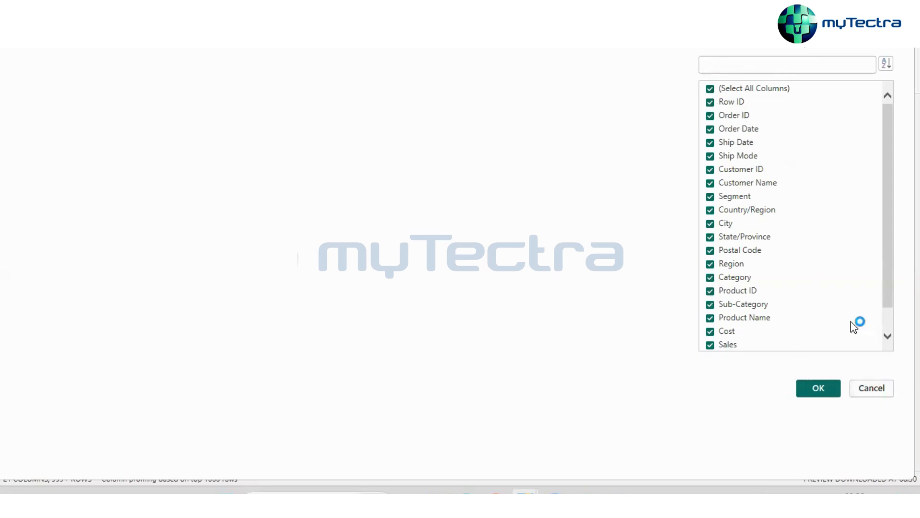
{"action": "left_click", "coordinate": [868, 387]}
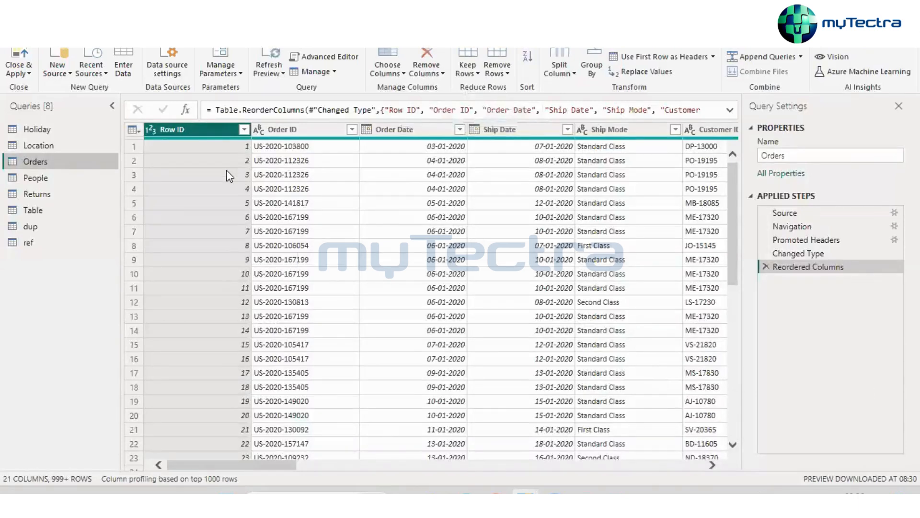
Use Go to Column to locate the Postal Code column in the Orders query
{"action": "left_click", "coordinate": [401, 75]}
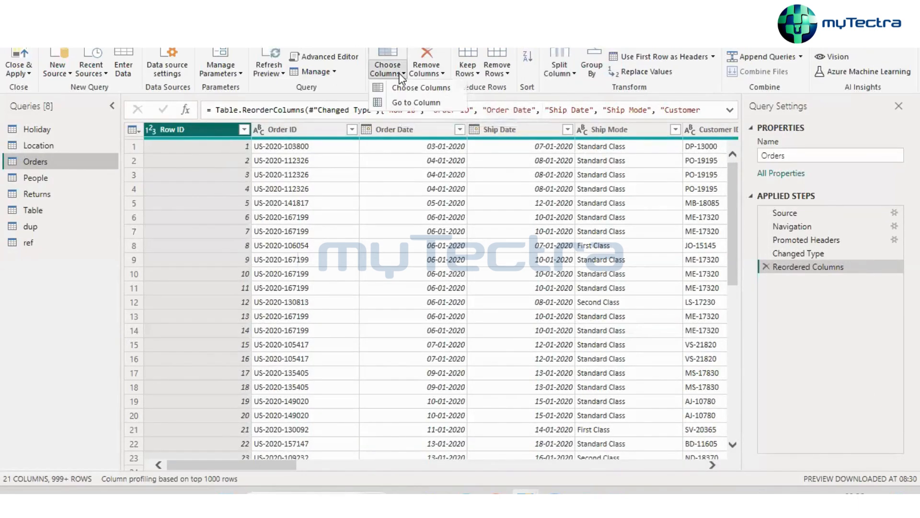
{"action": "left_click", "coordinate": [410, 98]}
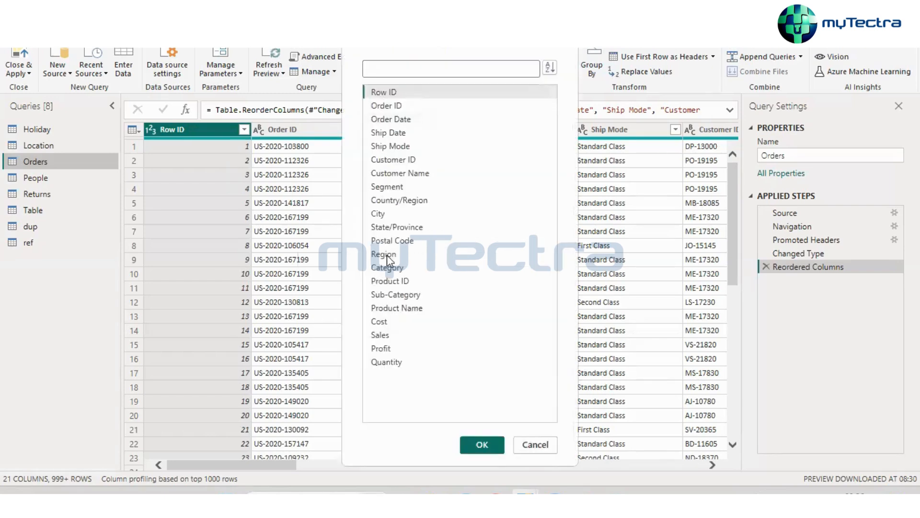
{"action": "left_click", "coordinate": [396, 245]}
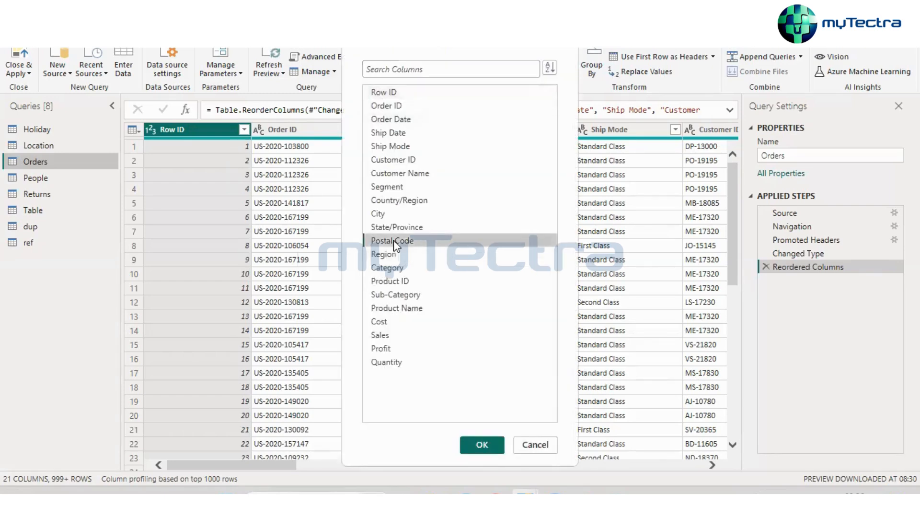
{"action": "double_click", "coordinate": [396, 244]}
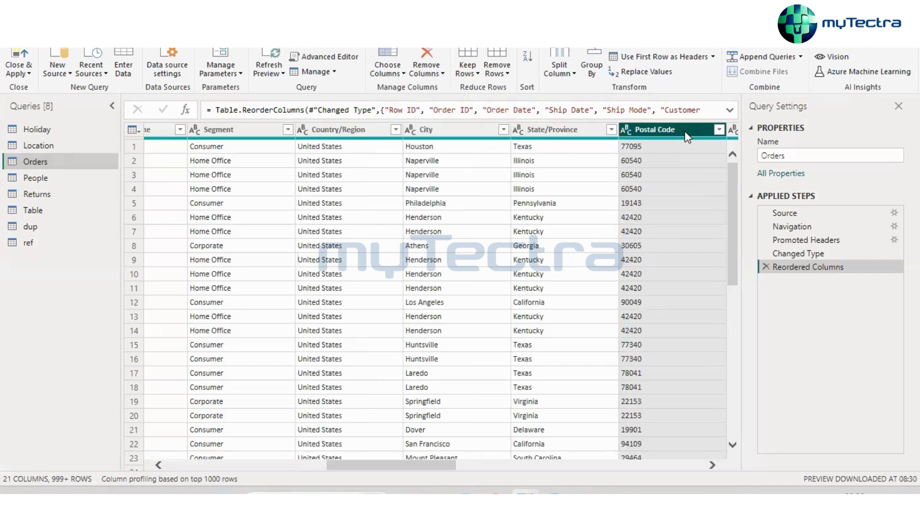
Remove the Postal Code column from the Orders query, and delete the resulting applied step to restore it
{"action": "left_click", "coordinate": [434, 73]}
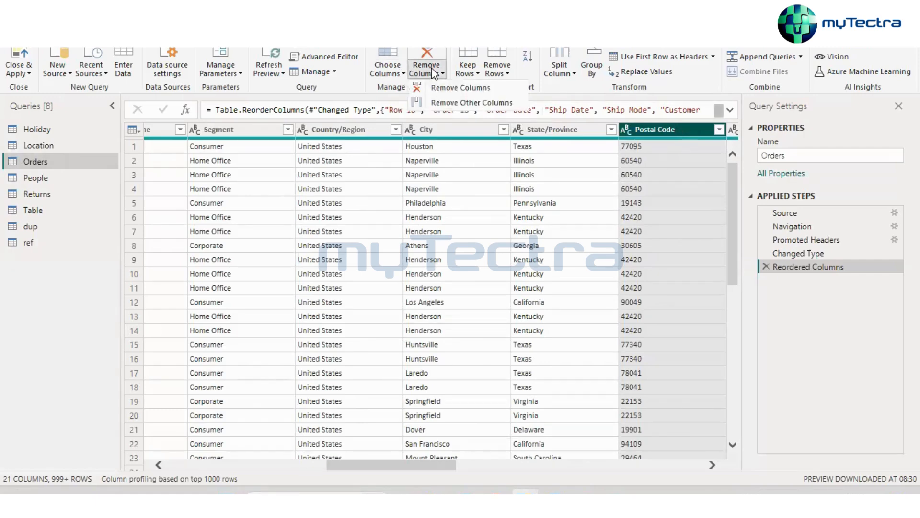
{"action": "left_click", "coordinate": [450, 89]}
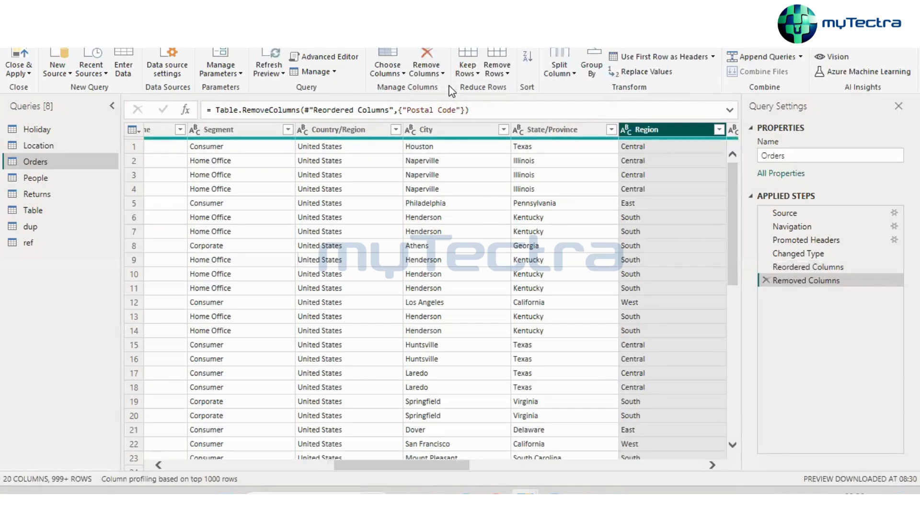
{"action": "left_click", "coordinate": [767, 280]}
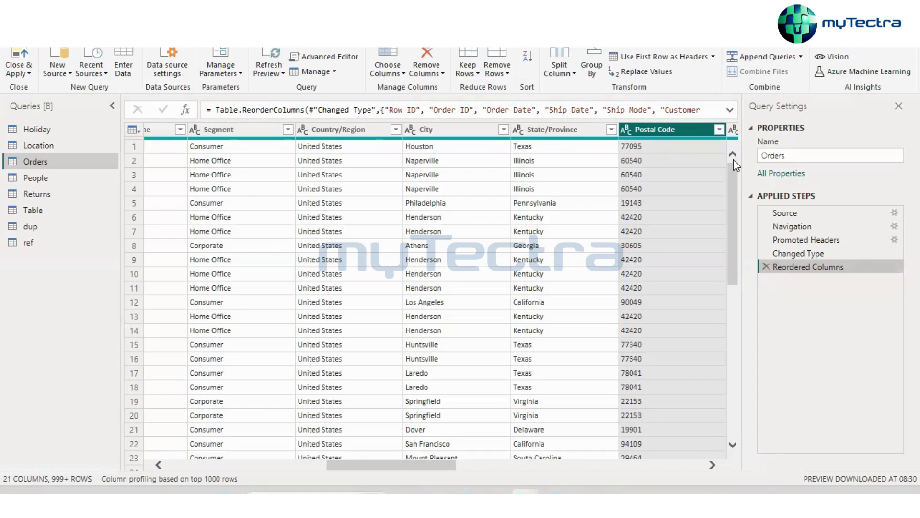
Remove all Orders columns except Postal Code, and delete the resulting applied step to restore them
{"action": "left_click", "coordinate": [493, 76]}
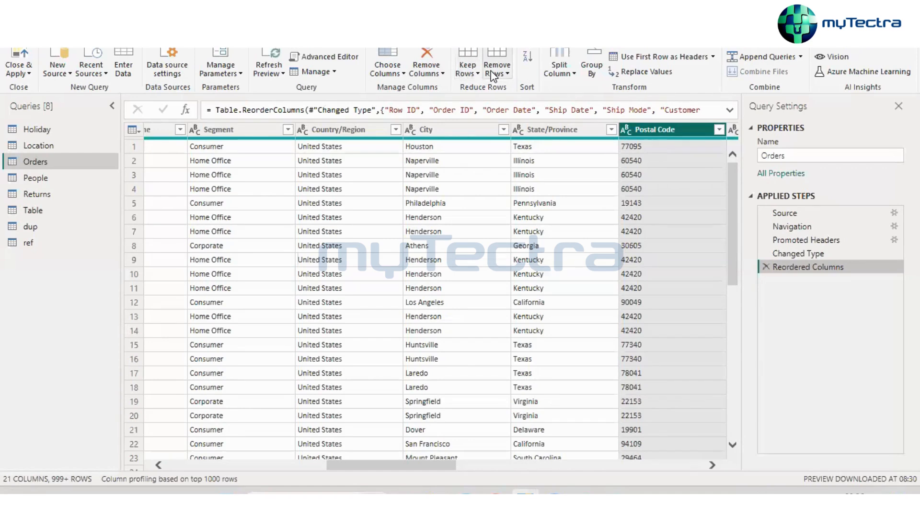
{"action": "left_click", "coordinate": [430, 75]}
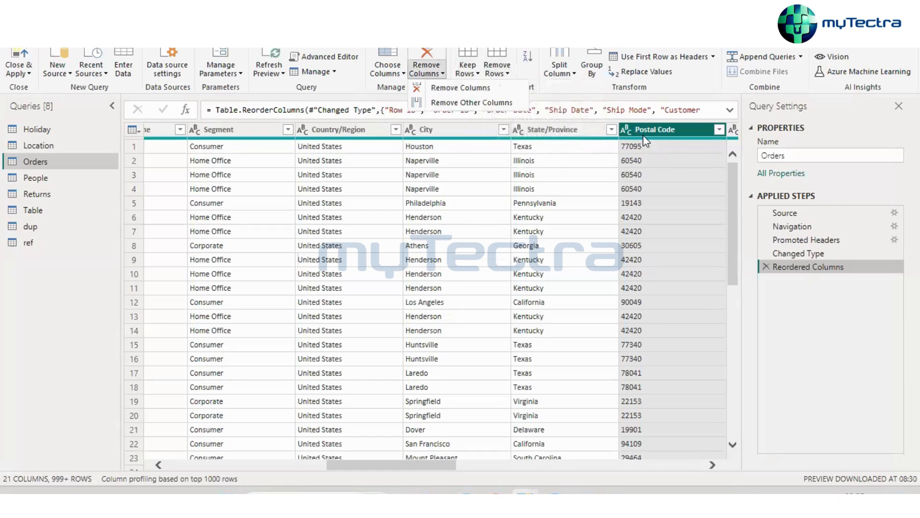
{"action": "left_click", "coordinate": [441, 103]}
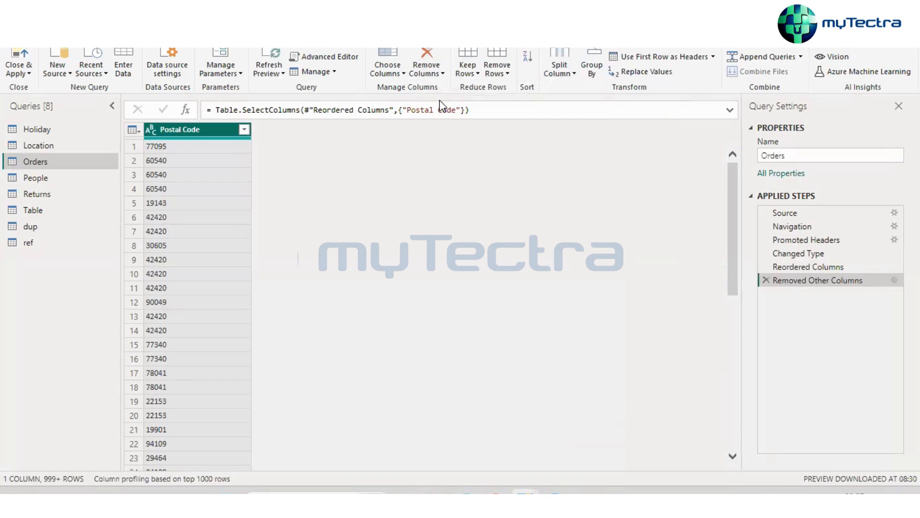
{"action": "left_click", "coordinate": [765, 280]}
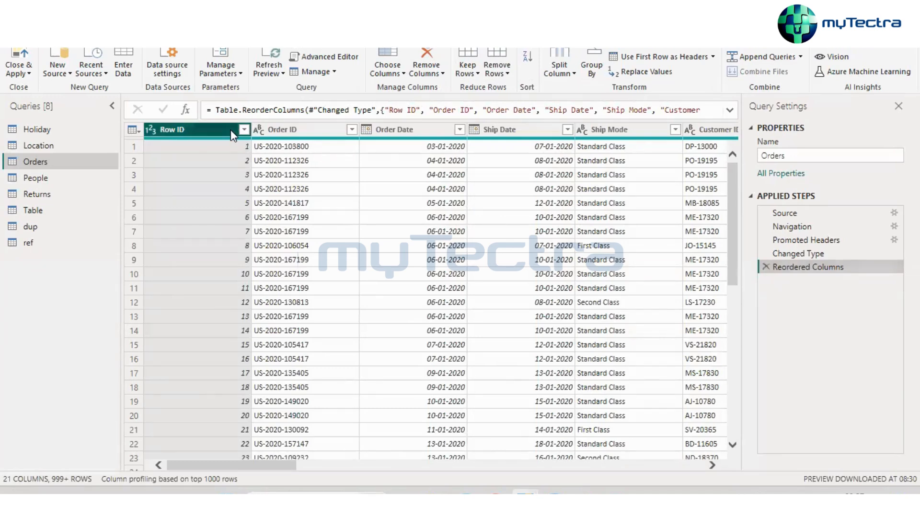
Sort the Orders rows by Row ID in descending order, and switch the sort to ascending
{"action": "left_click", "coordinate": [528, 59]}
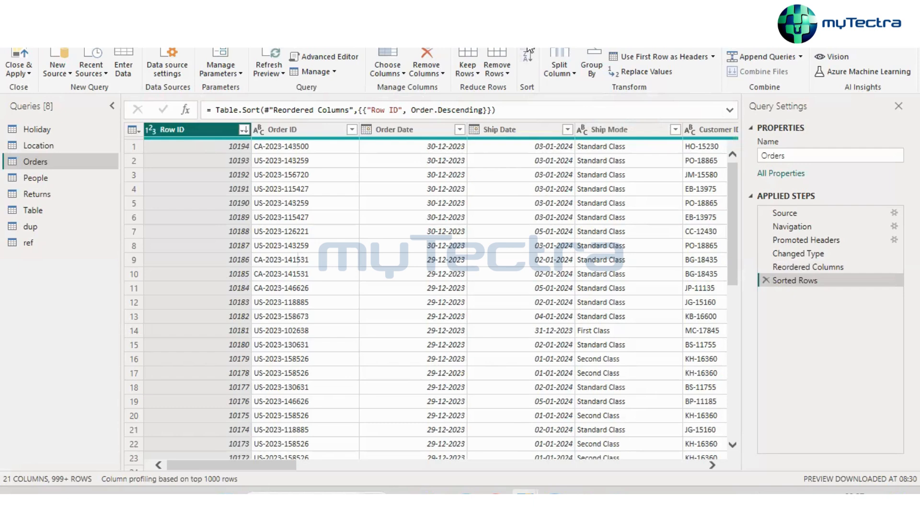
{"action": "left_click", "coordinate": [529, 49]}
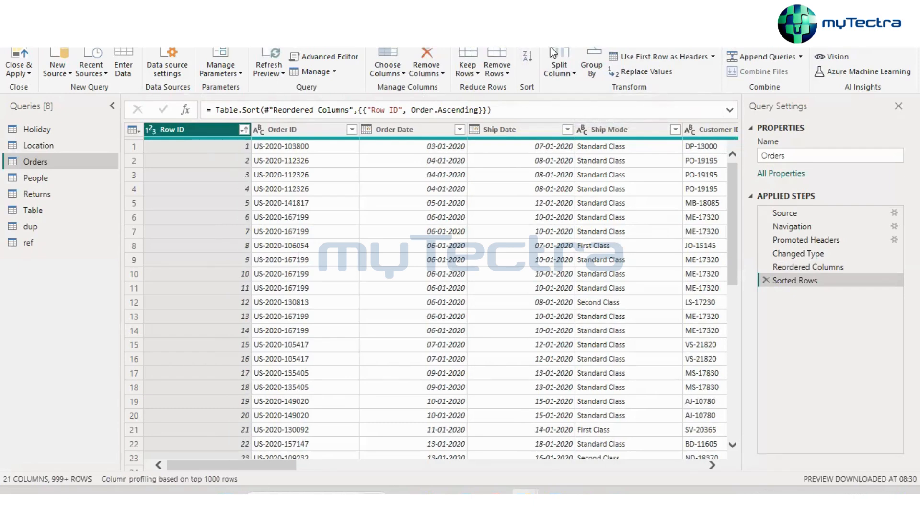
Examine the Split Column choices and the By Delimiter settings for the Order ID column without applying a split
{"action": "left_click", "coordinate": [323, 128]}
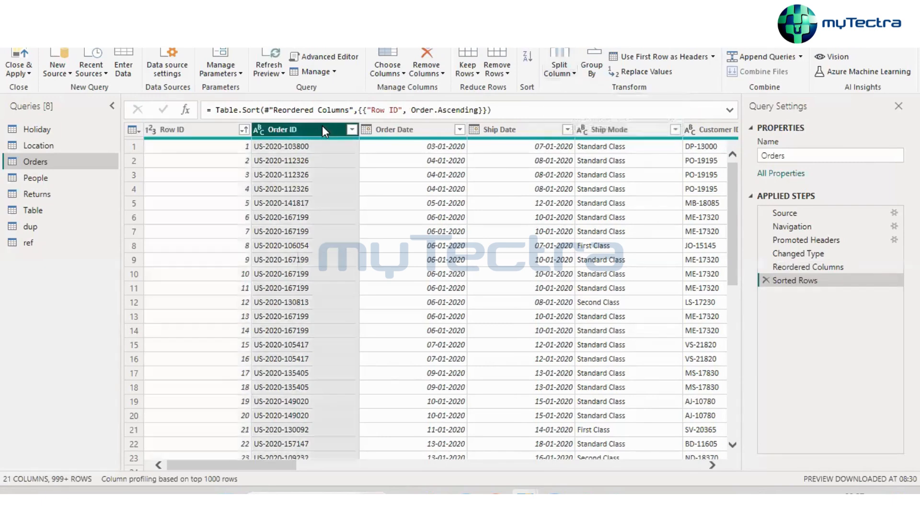
{"action": "left_click", "coordinate": [567, 73]}
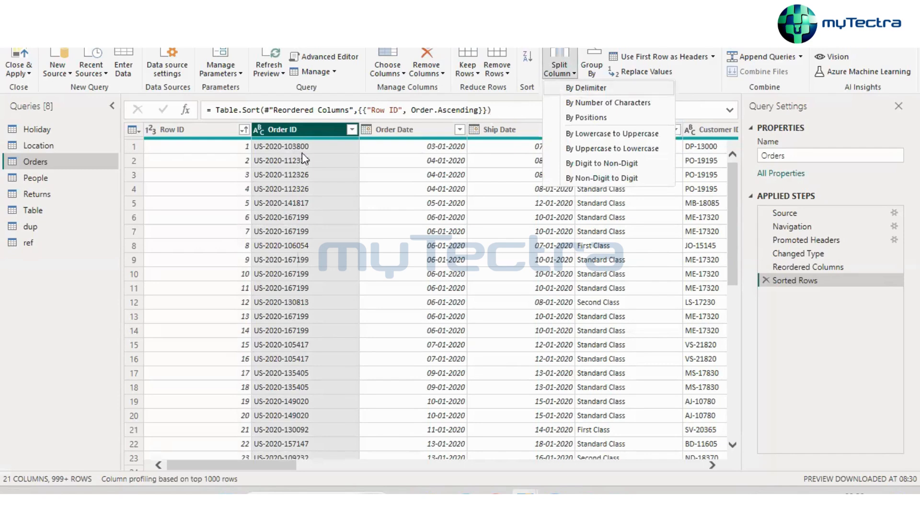
{"action": "left_click", "coordinate": [276, 158]}
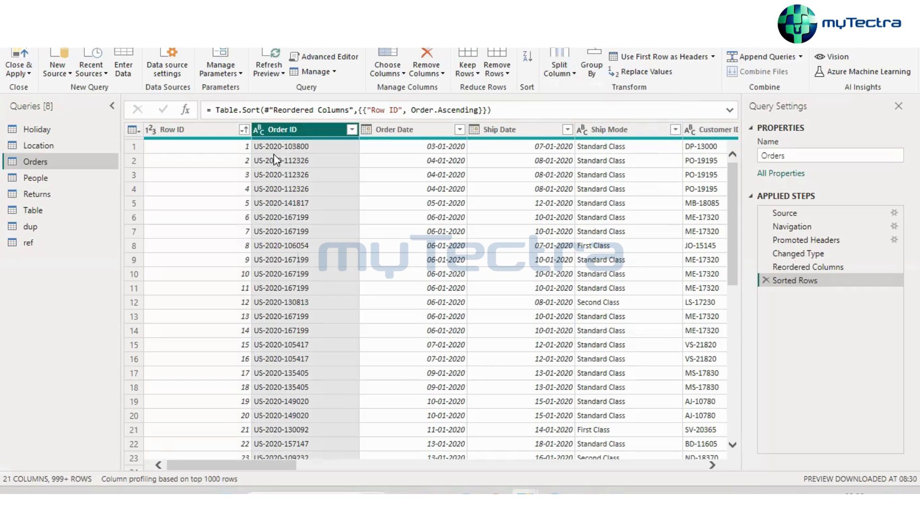
{"action": "left_click", "coordinate": [563, 74]}
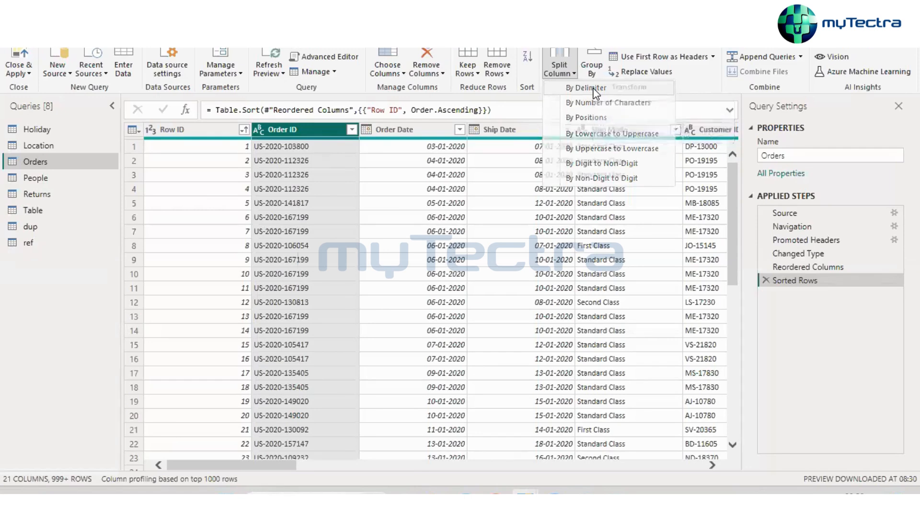
{"action": "left_click", "coordinate": [595, 90]}
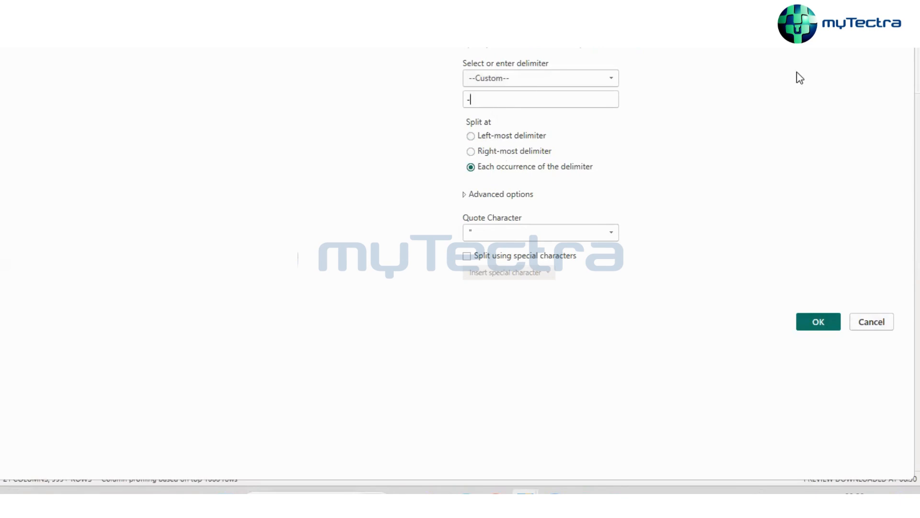
{"action": "left_click", "coordinate": [870, 322]}
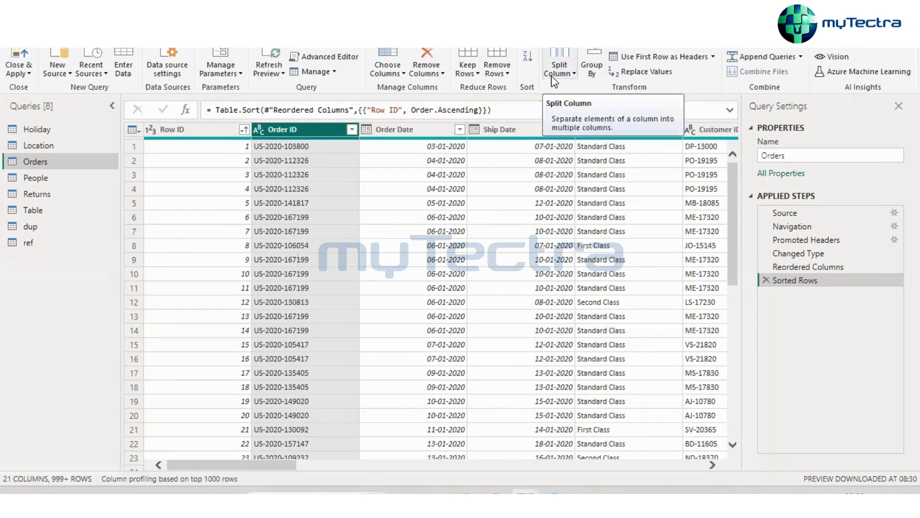
Split the Order ID column at each occurrence of the custom delimiter "-", and inspect the three resulting columns
{"action": "left_click", "coordinate": [564, 72]}
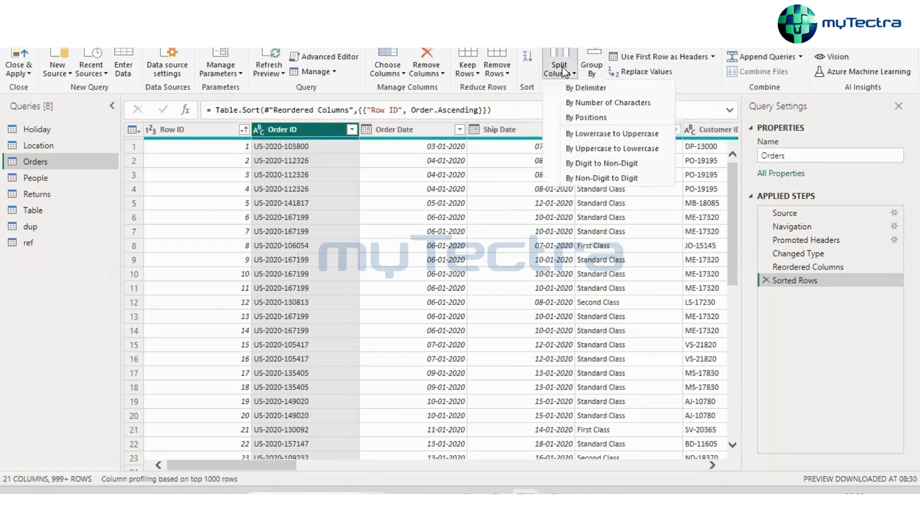
{"action": "left_click", "coordinate": [584, 91]}
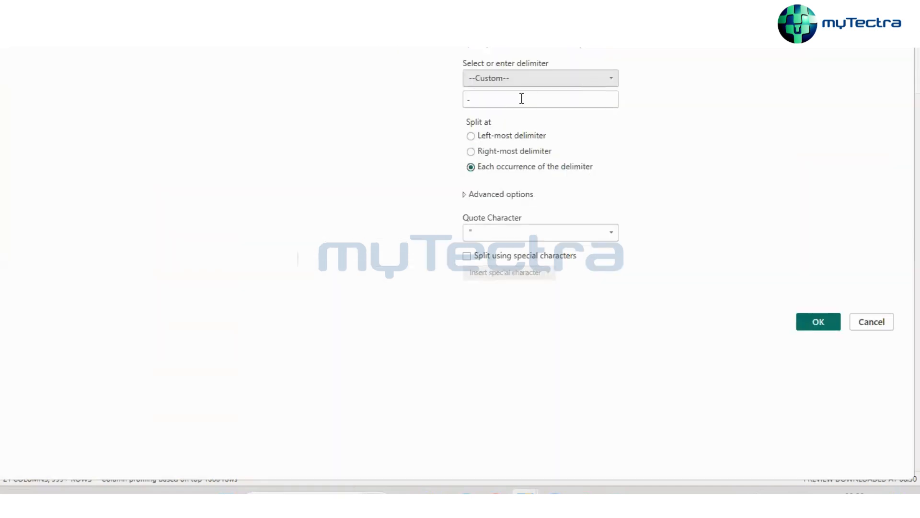
{"action": "left_click", "coordinate": [810, 326]}
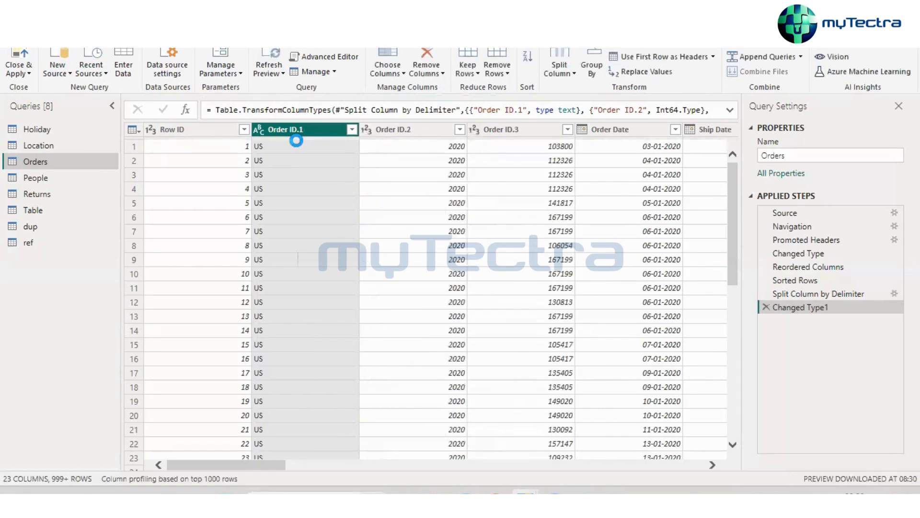
{"action": "left_click", "coordinate": [291, 144]}
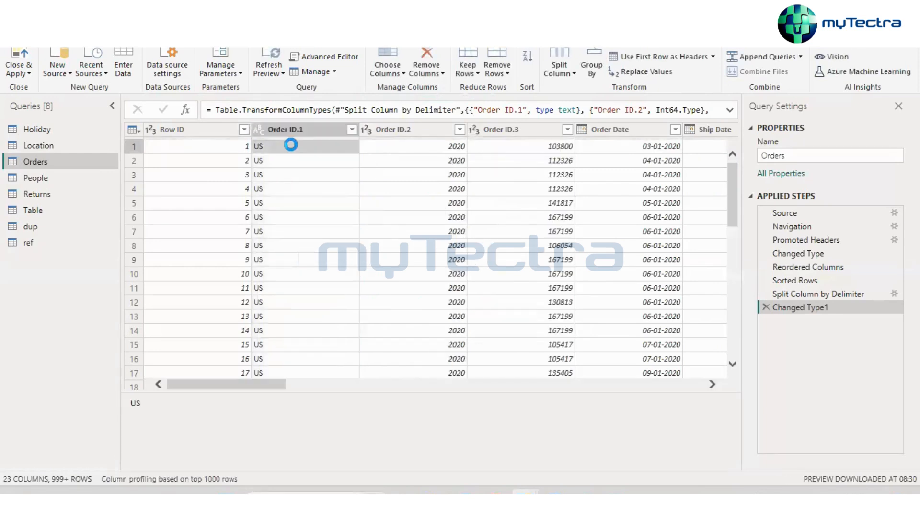
{"action": "left_click", "coordinate": [431, 145]}
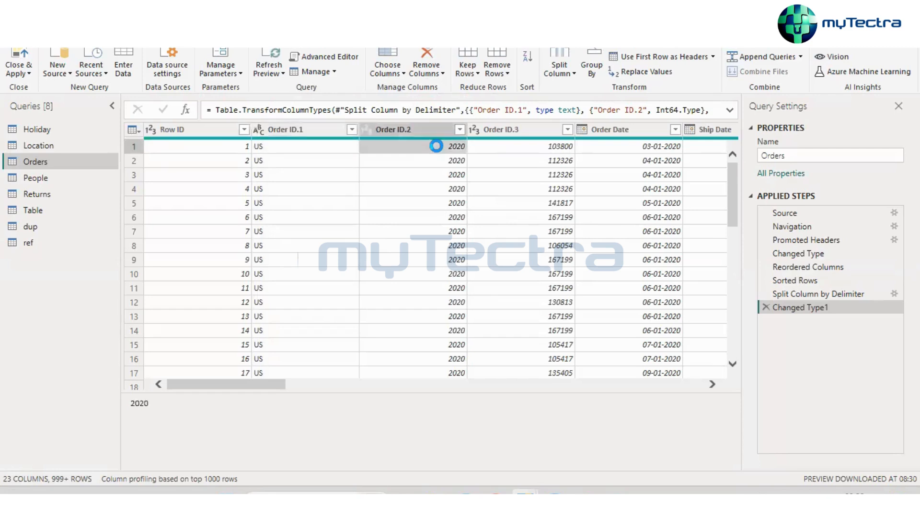
{"action": "left_click", "coordinate": [511, 148]}
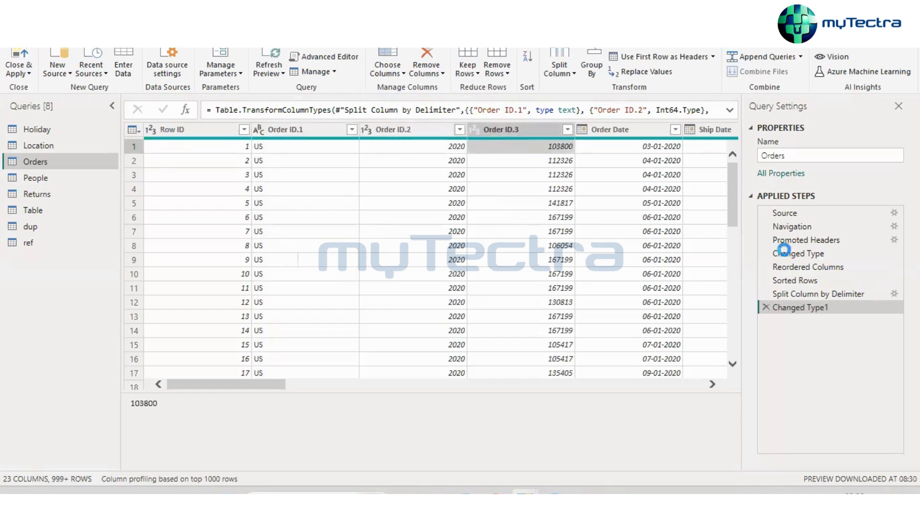
Delete the automatic type change and the delimiter split from the Orders applied steps to restore the single Order ID column
{"action": "left_click", "coordinate": [766, 307]}
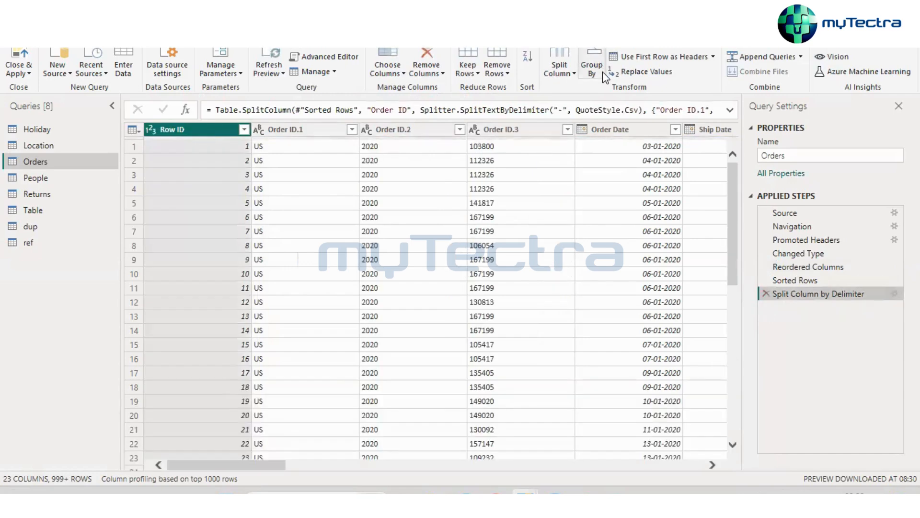
{"action": "left_click", "coordinate": [559, 69]}
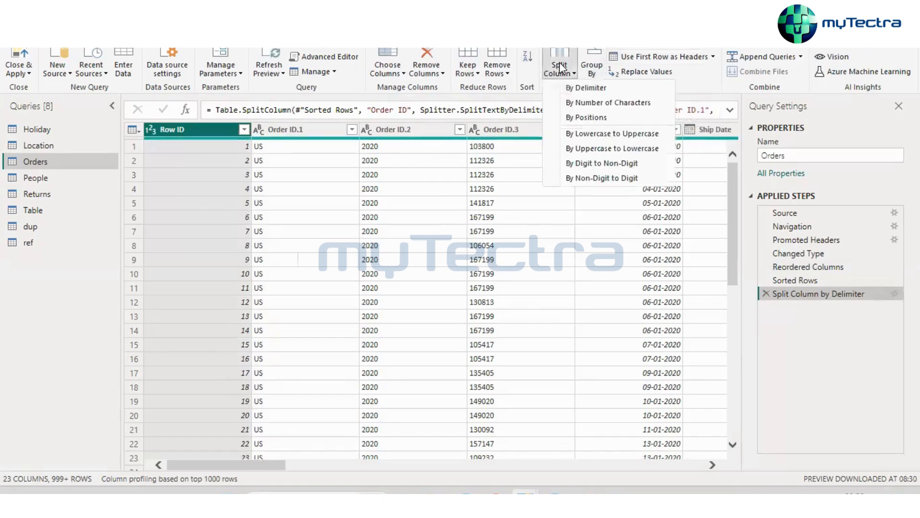
{"action": "left_click", "coordinate": [768, 297]}
{"action": "left_click", "coordinate": [766, 294]}
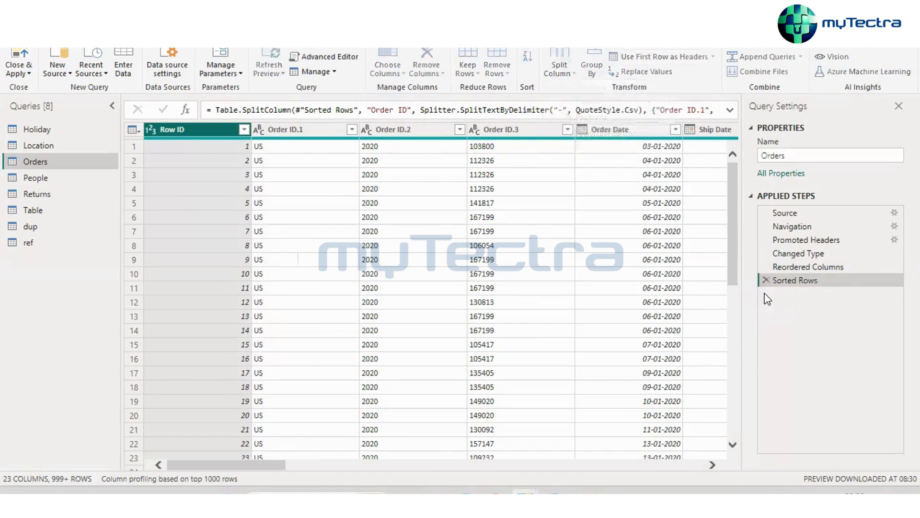
Look through the Orders columns from Order ID to Country/Region for one suited to splitting by number of characters
{"action": "left_click", "coordinate": [321, 126]}
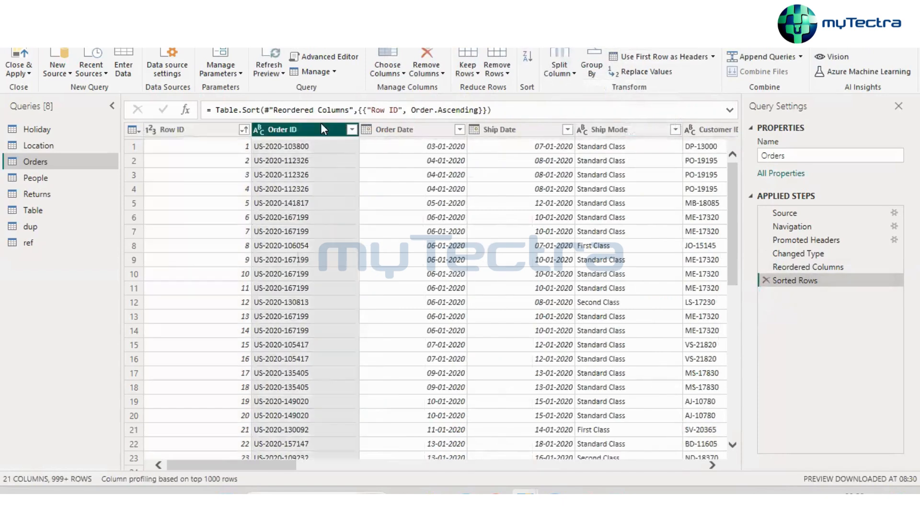
{"action": "left_click", "coordinate": [410, 126]}
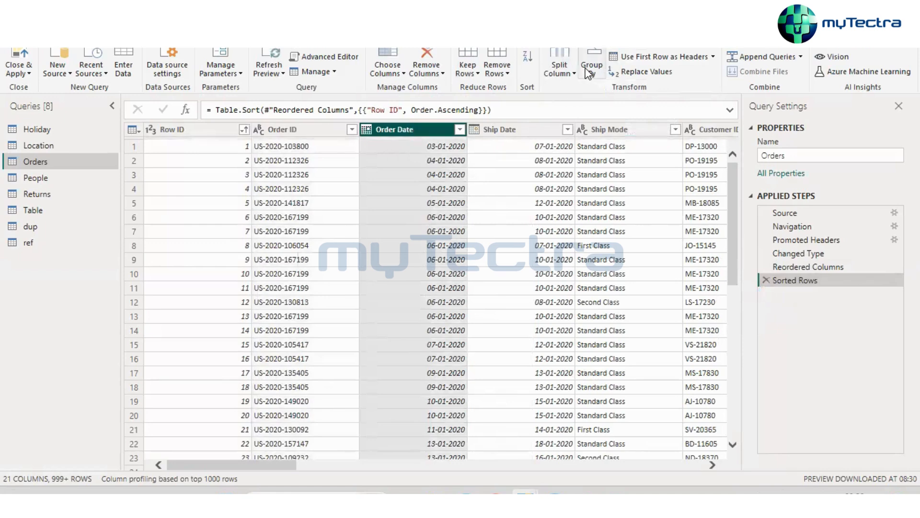
{"action": "left_click", "coordinate": [559, 72]}
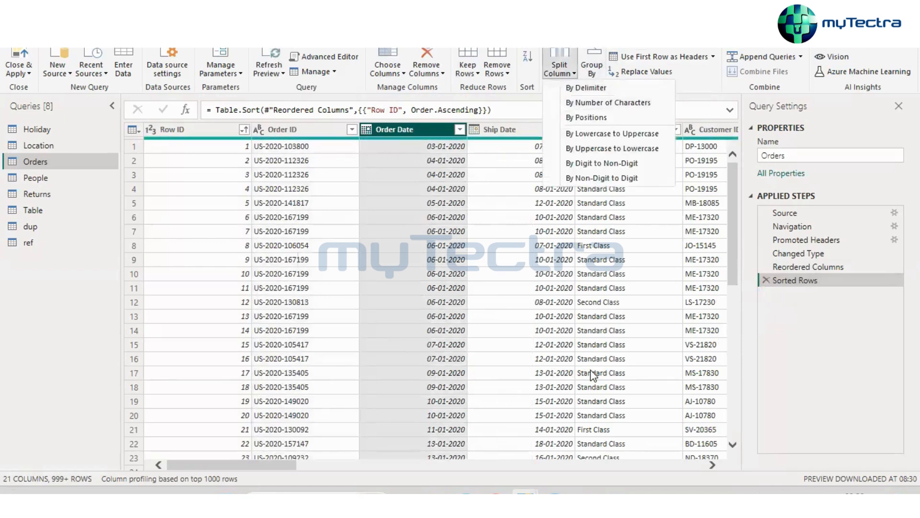
{"action": "left_click", "coordinate": [670, 251]}
{"action": "key", "text": "Right"}
{"action": "key", "text": "Right"}
{"action": "key", "text": "Right"}
{"action": "key", "text": "Right"}
{"action": "key", "text": "Right"}
{"action": "key", "text": "Right"}
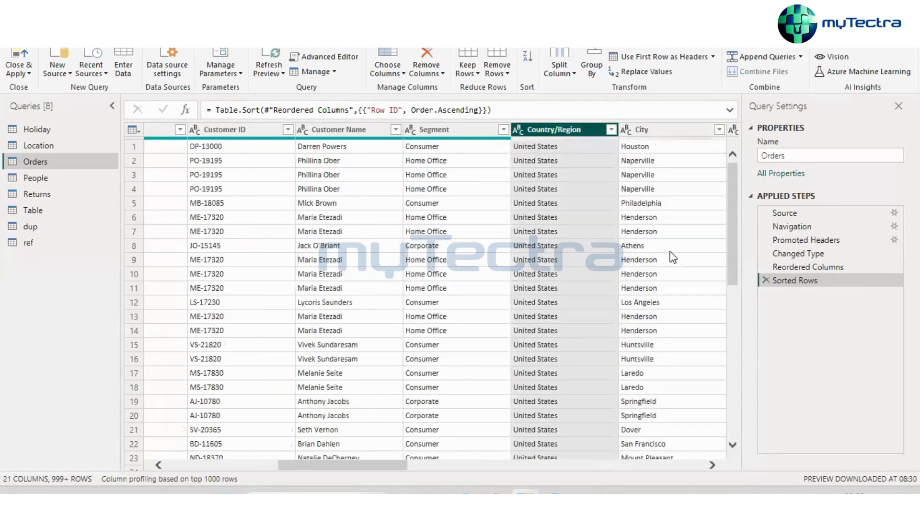
{"action": "key", "text": "Left"}
{"action": "key", "text": "Left"}
{"action": "key", "text": "Left"}
{"action": "key", "text": "Left"}
{"action": "key", "text": "Left"}
{"action": "key", "text": "Left"}
{"action": "key", "text": "Left"}
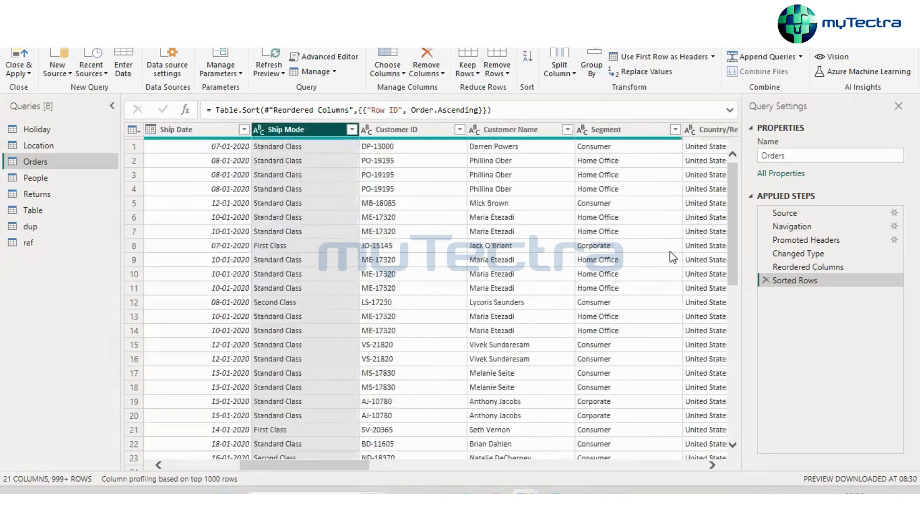
Split the Ship Date column by number of characters, repeatedly every 3 characters
{"action": "key", "text": "Right"}
{"action": "key", "text": "Right"}
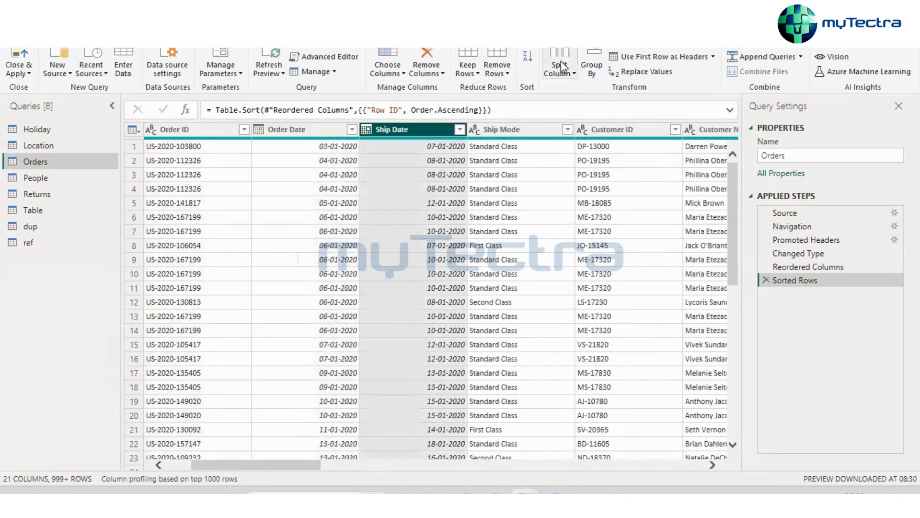
{"action": "left_click", "coordinate": [561, 62]}
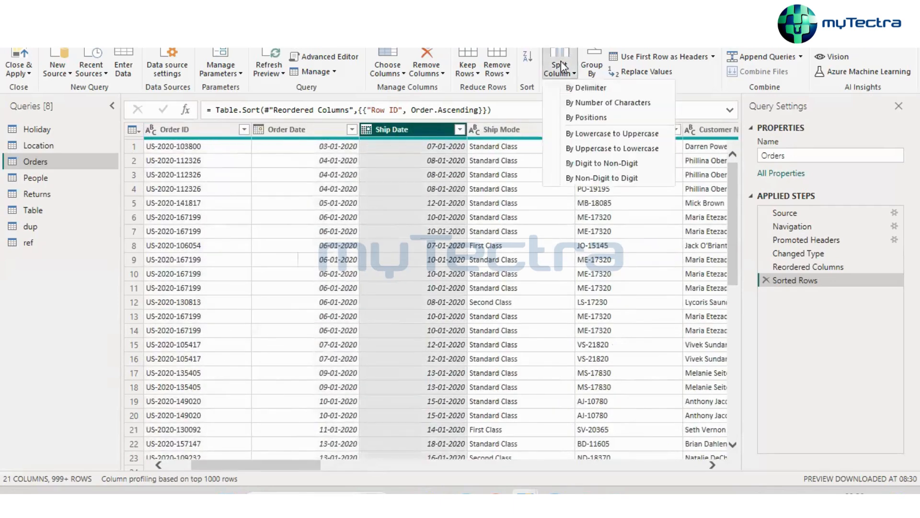
{"action": "left_click", "coordinate": [593, 103]}
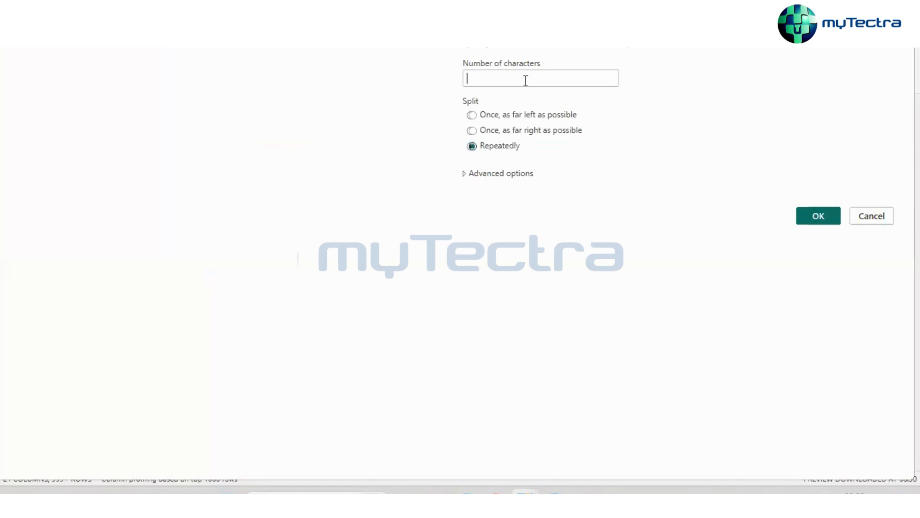
{"action": "type", "text": "3"}
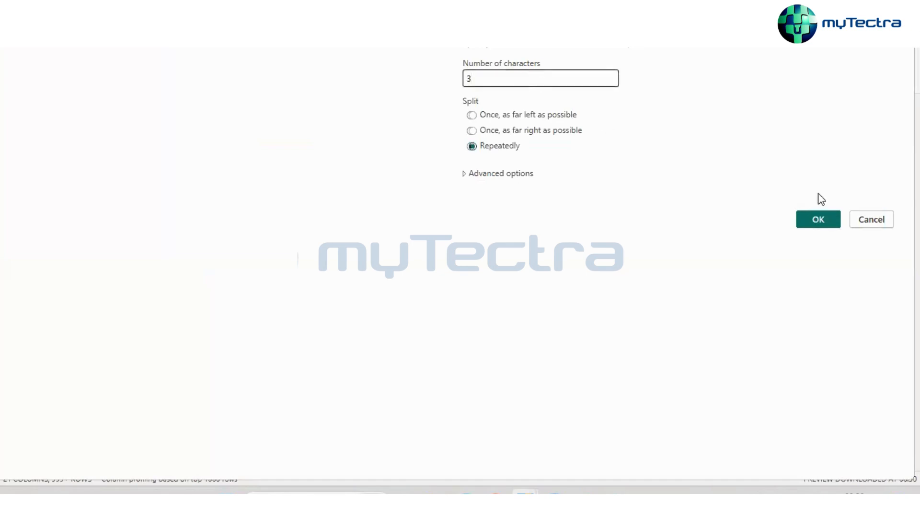
{"action": "left_click", "coordinate": [818, 222]}
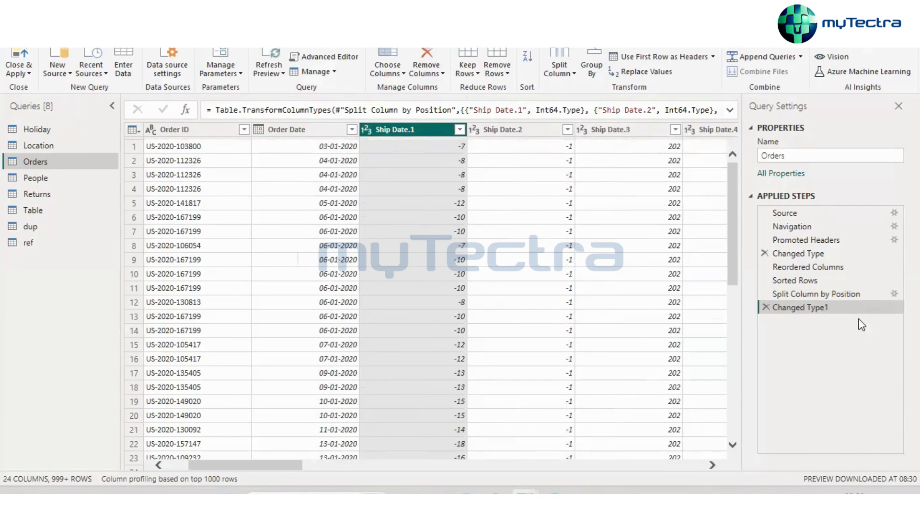
Delete the type change after the Ship Date split, check the split columns as text, and delete the split step too
{"action": "left_click", "coordinate": [765, 307]}
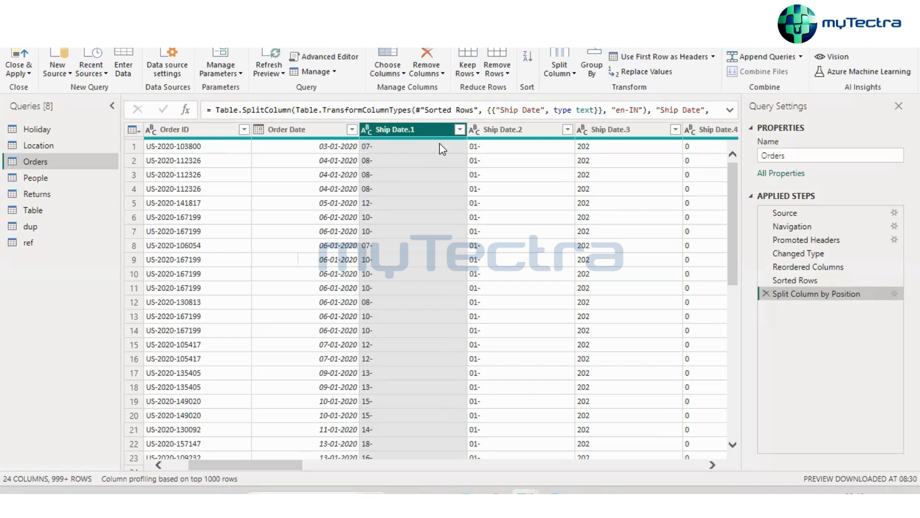
{"action": "left_click", "coordinate": [670, 159]}
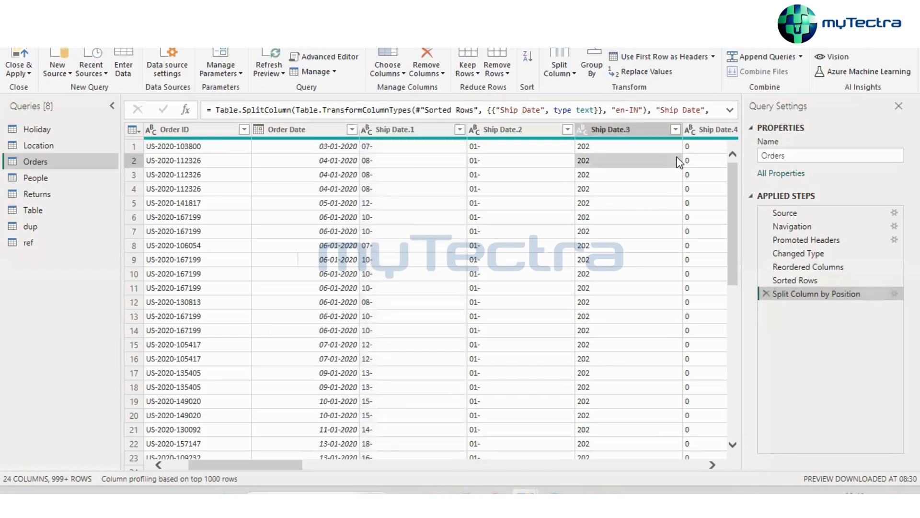
{"action": "key", "text": "Right"}
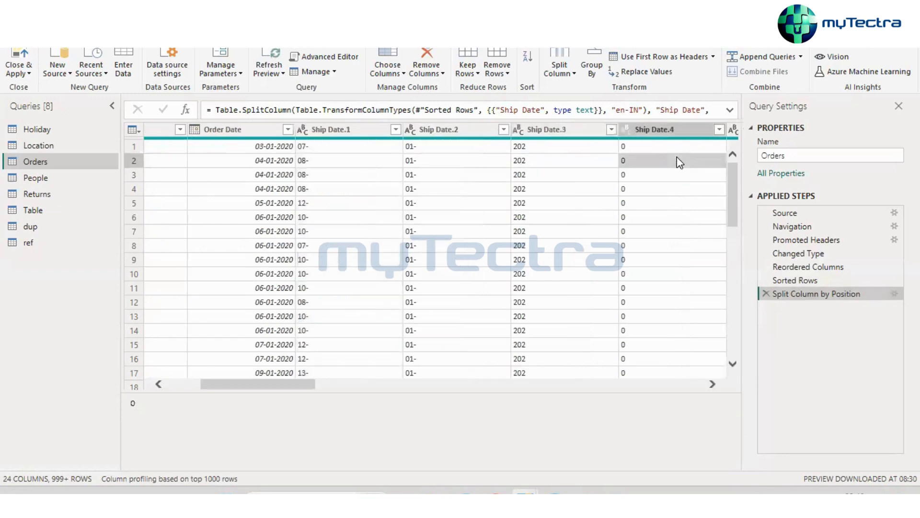
{"action": "left_click", "coordinate": [766, 294]}
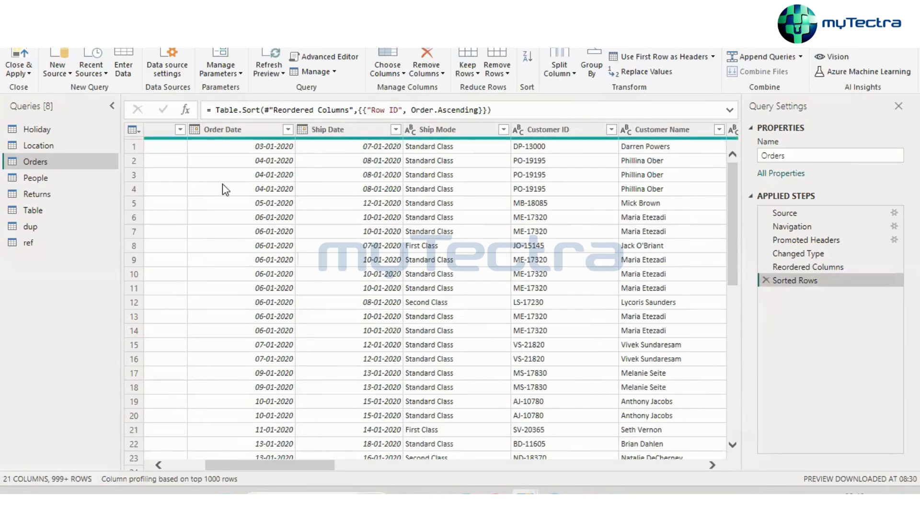
Split the Order ID column repeatedly every 7 characters, and delete the resulting applied steps to restore it
{"action": "left_click", "coordinate": [238, 126]}
{"action": "key", "text": "Left"}
{"action": "key", "text": "Left"}
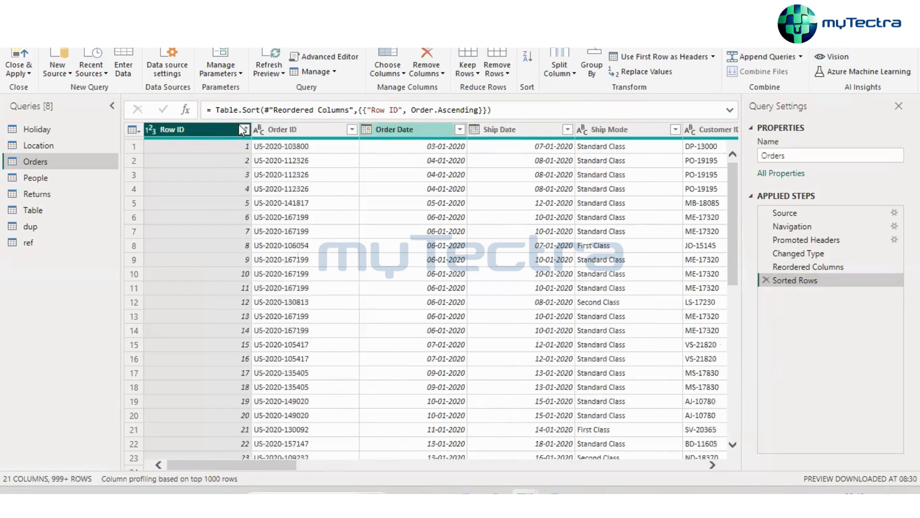
{"action": "key", "text": "Right"}
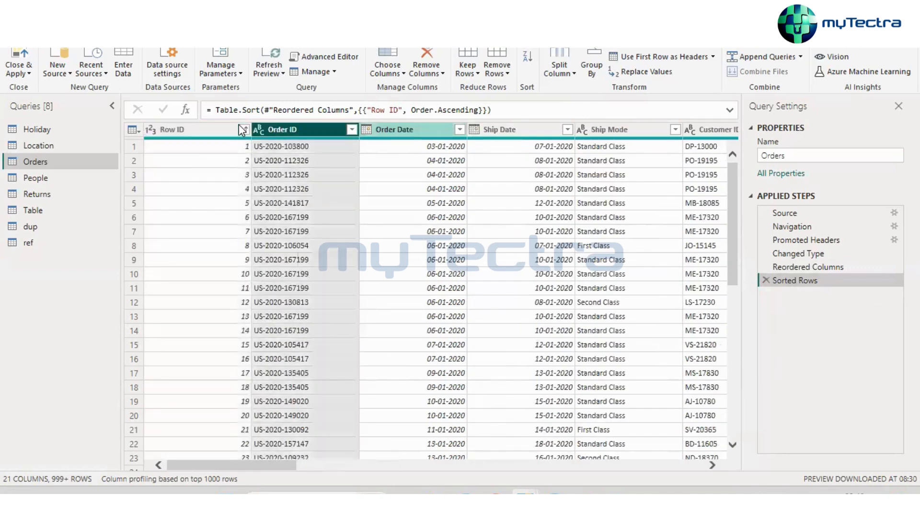
{"action": "left_click", "coordinate": [567, 69]}
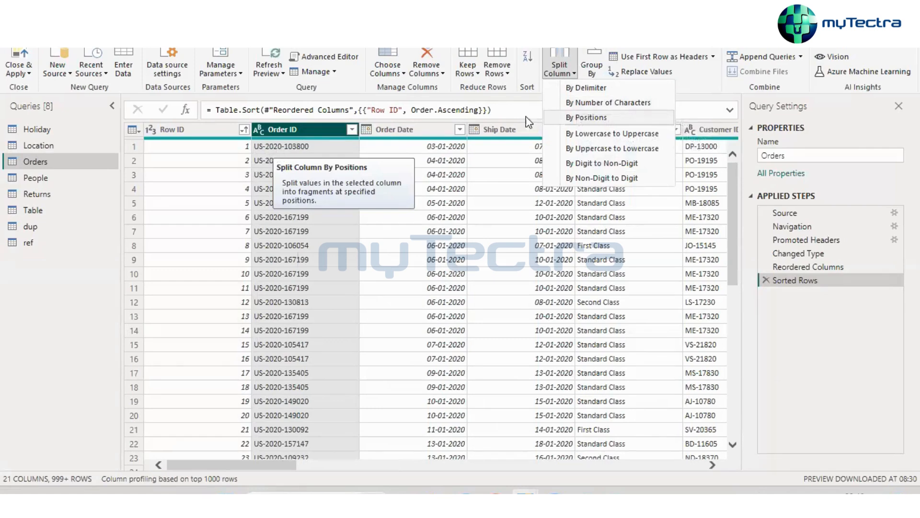
{"action": "left_click", "coordinate": [600, 105]}
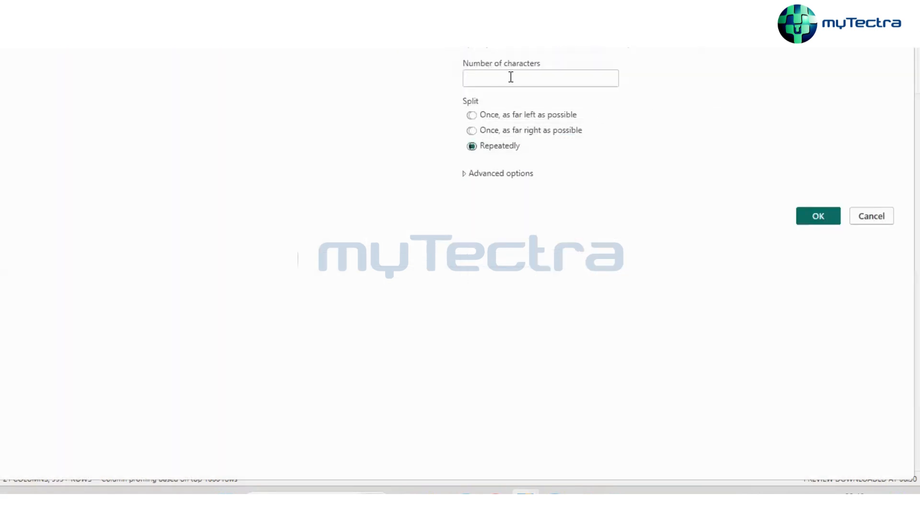
{"action": "type", "text": "7"}
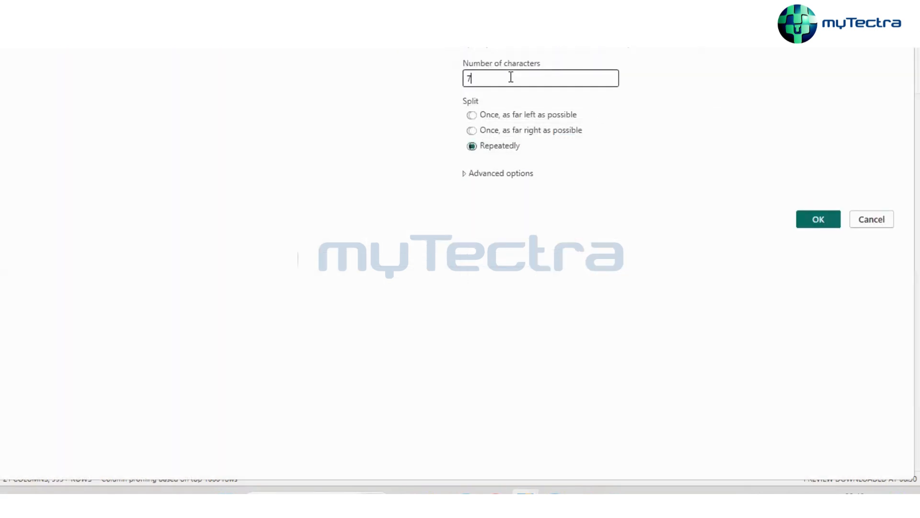
{"action": "left_click", "coordinate": [818, 220]}
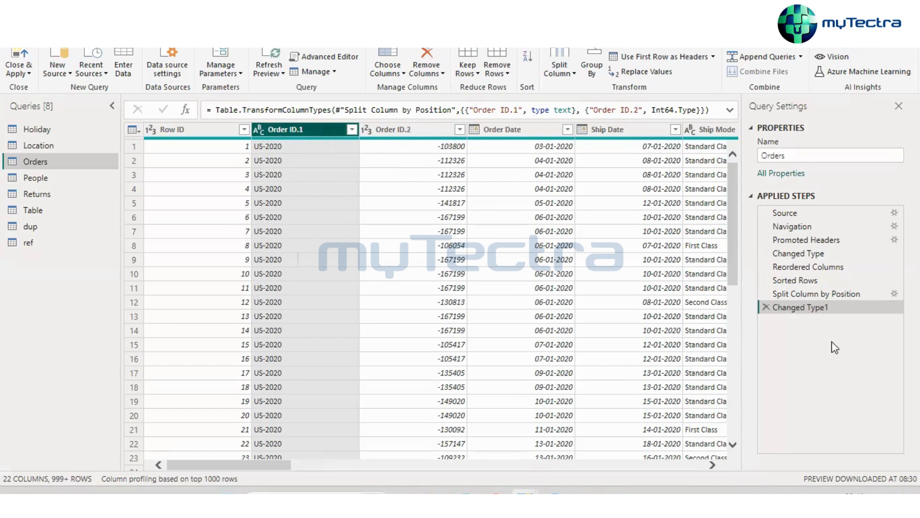
{"action": "left_click", "coordinate": [767, 308]}
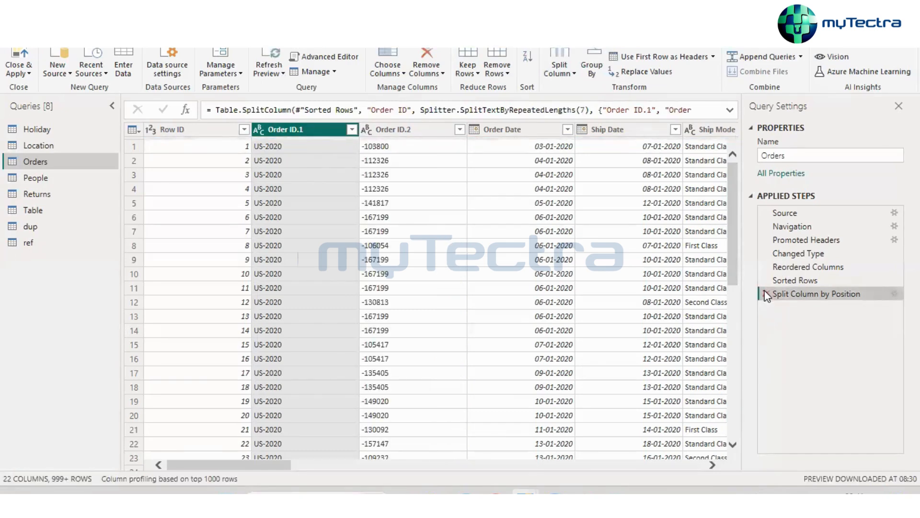
{"action": "left_click", "coordinate": [766, 293]}
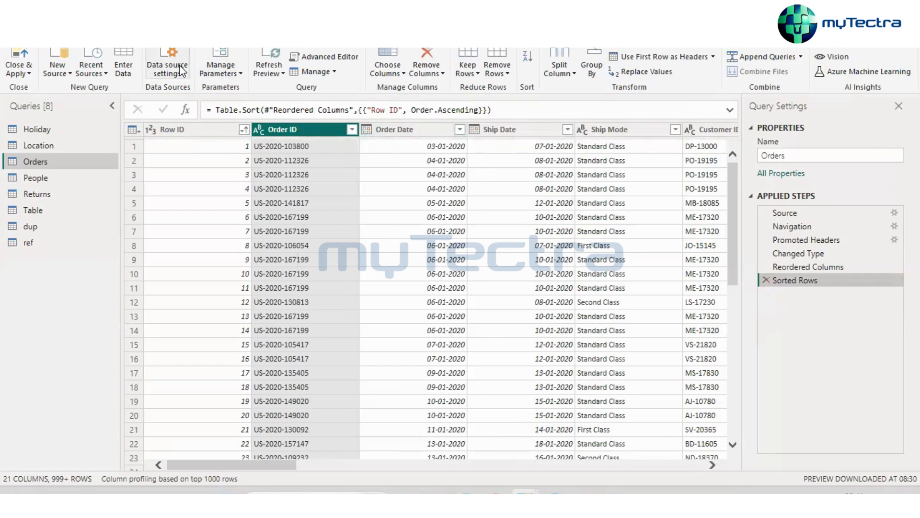
Review the M code of the Orders query in the Advanced Editor, including the Sorted Rows line, and close it without edits
{"action": "left_click", "coordinate": [329, 58]}
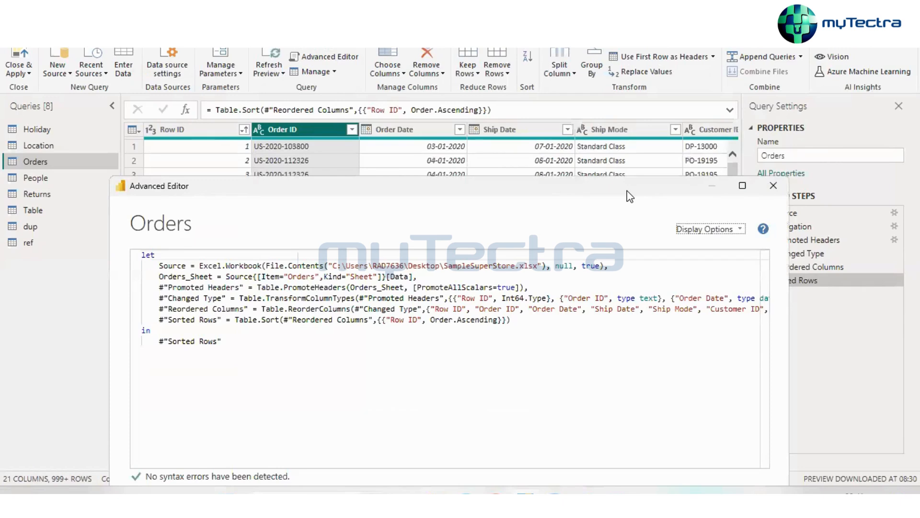
{"action": "left_click_drag", "start_coordinate": [627, 191], "coordinate": [617, 104]}
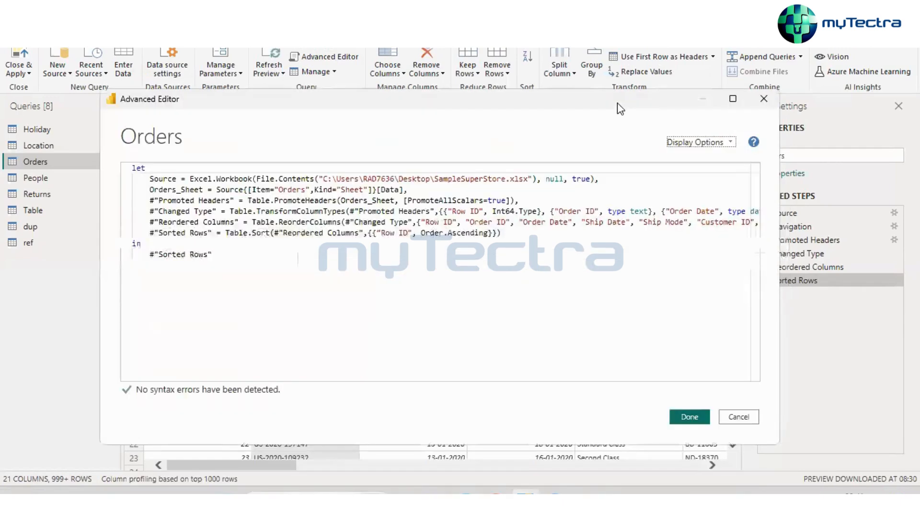
{"action": "left_click", "coordinate": [515, 234]}
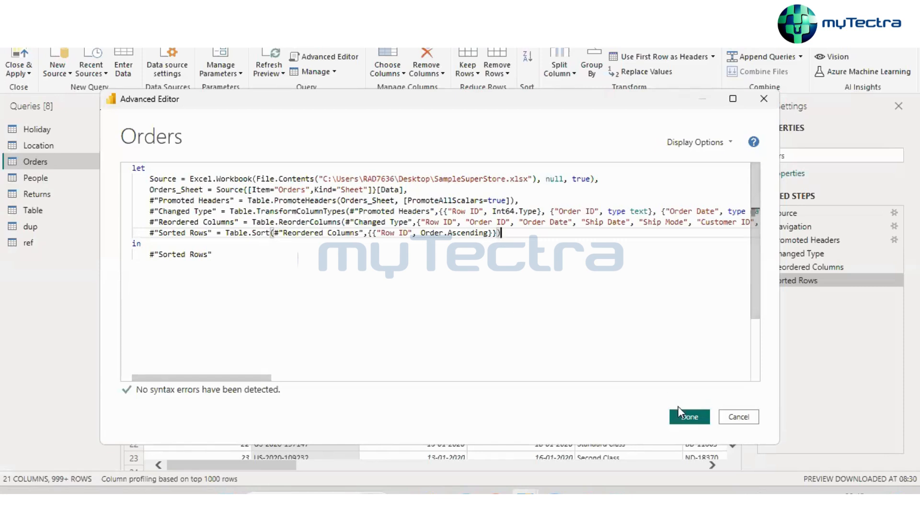
{"action": "left_click", "coordinate": [690, 416]}
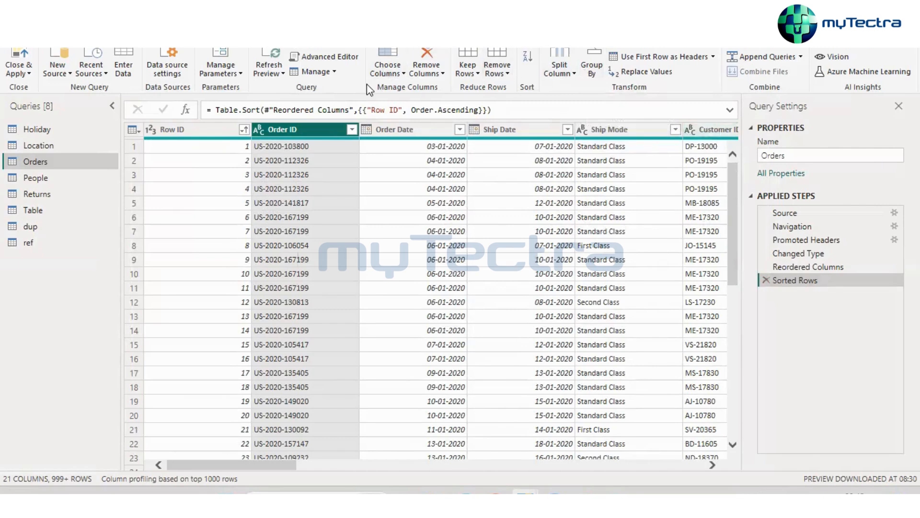
{"action": "key", "text": "Left"}
{"action": "key", "text": "Left"}
{"action": "key", "text": "Down"}
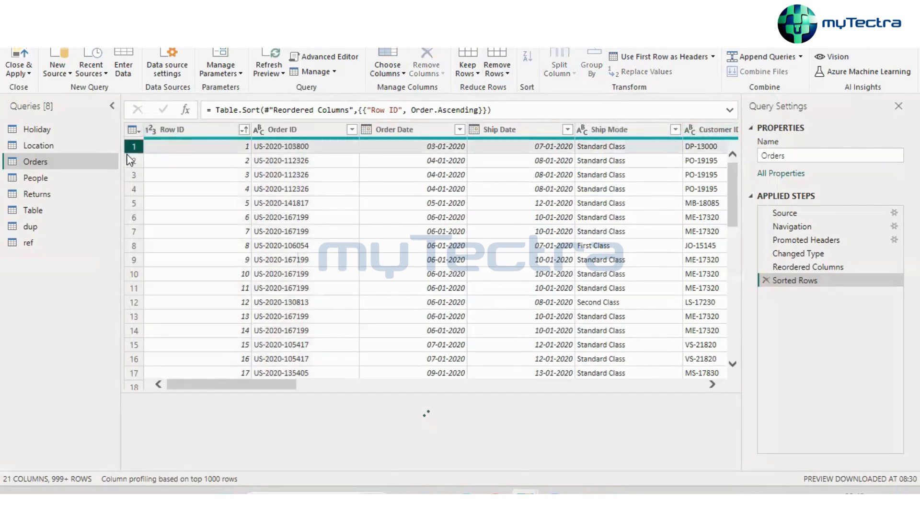
{"action": "left_click", "coordinate": [136, 128]}
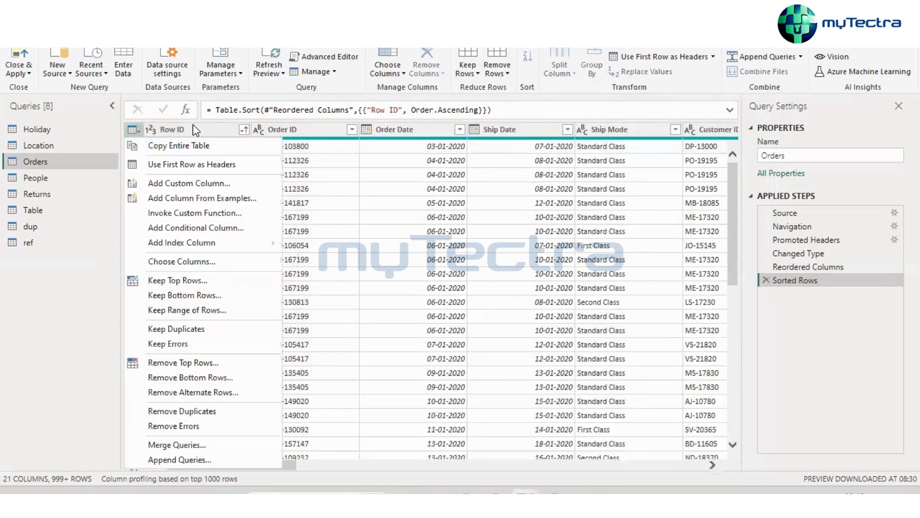
{"action": "left_click", "coordinate": [328, 136]}
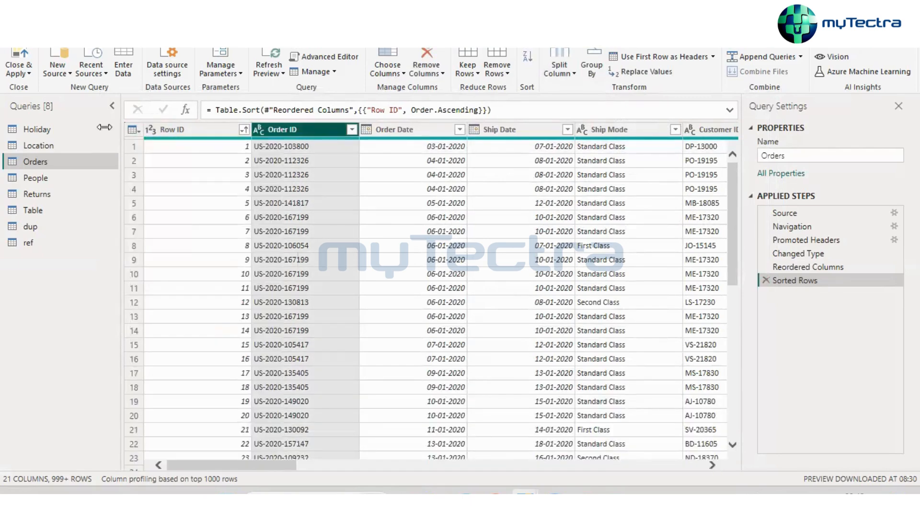
Promote the first row of the Returns query to headers, and promote the following row to headers as well
{"action": "left_click", "coordinate": [47, 128]}
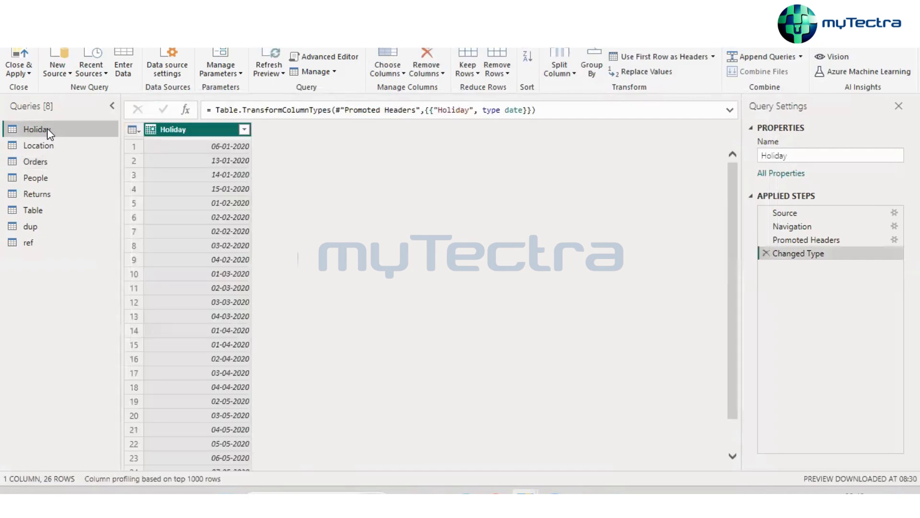
{"action": "left_click", "coordinate": [35, 177]}
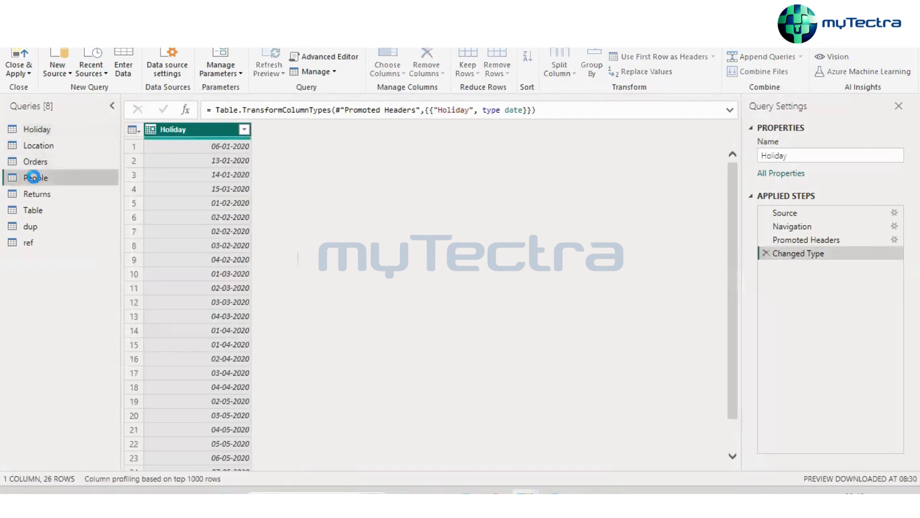
{"action": "left_click", "coordinate": [34, 194]}
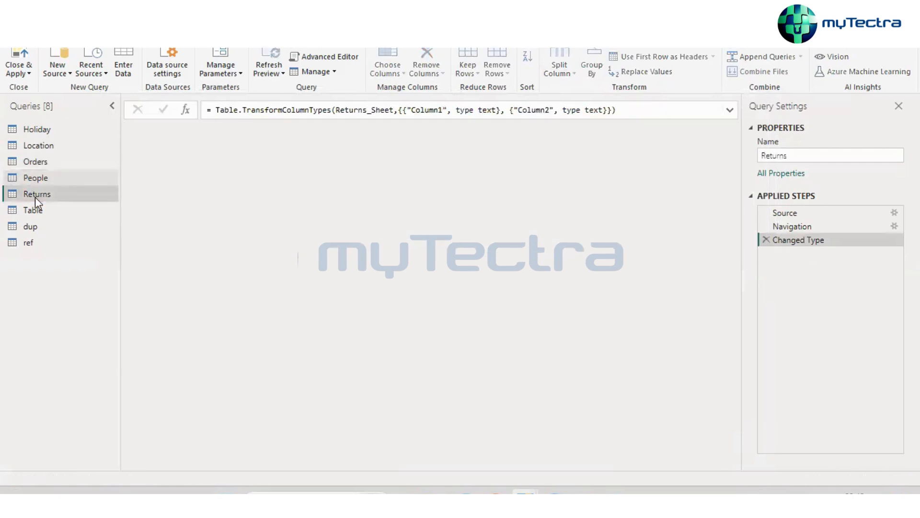
{"action": "left_click", "coordinate": [33, 167]}
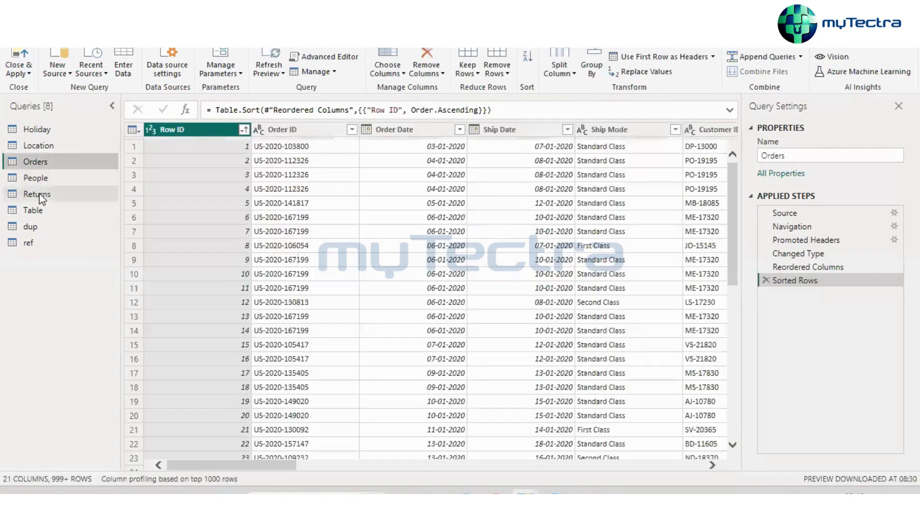
{"action": "left_click", "coordinate": [39, 195]}
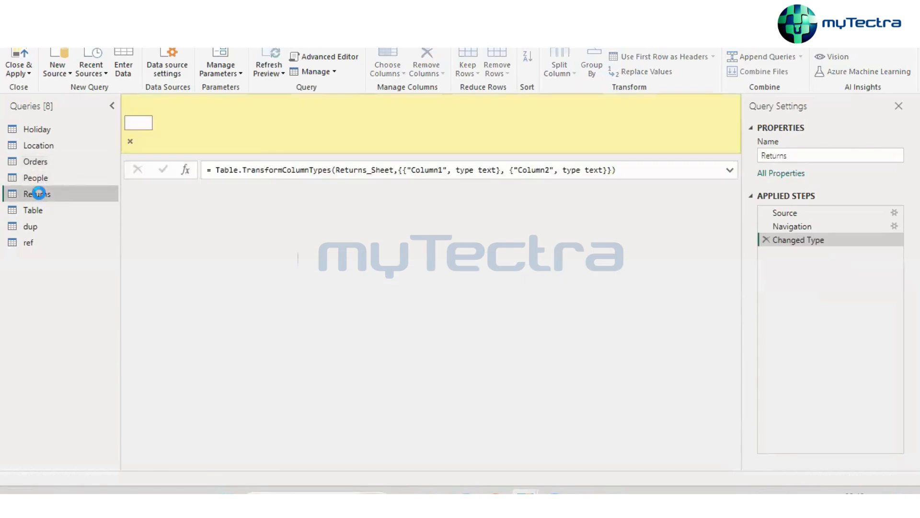
{"action": "left_click", "coordinate": [133, 144]}
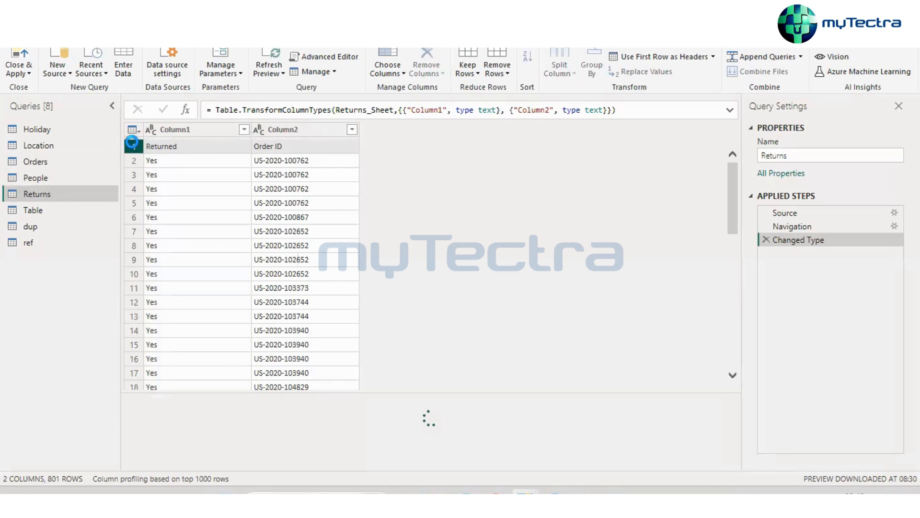
{"action": "left_click", "coordinate": [689, 57]}
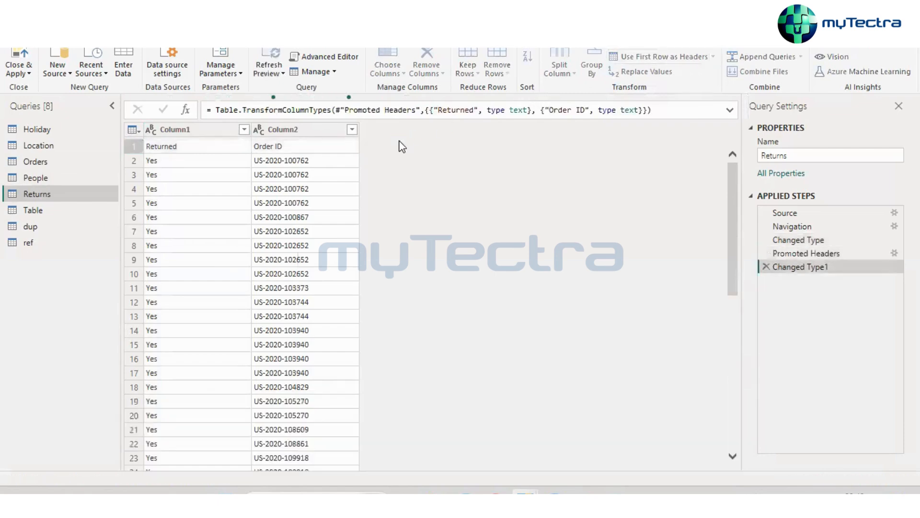
{"action": "left_click", "coordinate": [684, 57]}
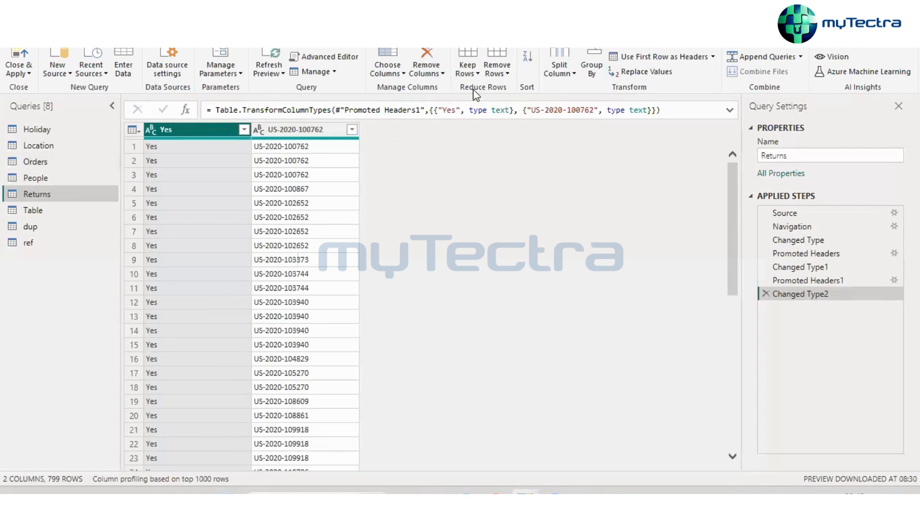
Examine the available data types and the first-row header options for the Orders query
{"action": "left_click", "coordinate": [48, 134]}
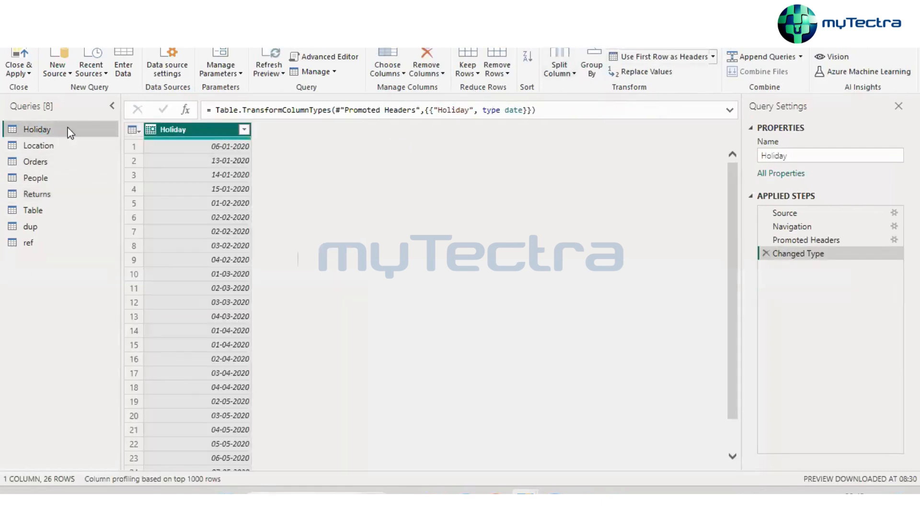
{"action": "left_click", "coordinate": [31, 176]}
{"action": "left_click", "coordinate": [33, 163]}
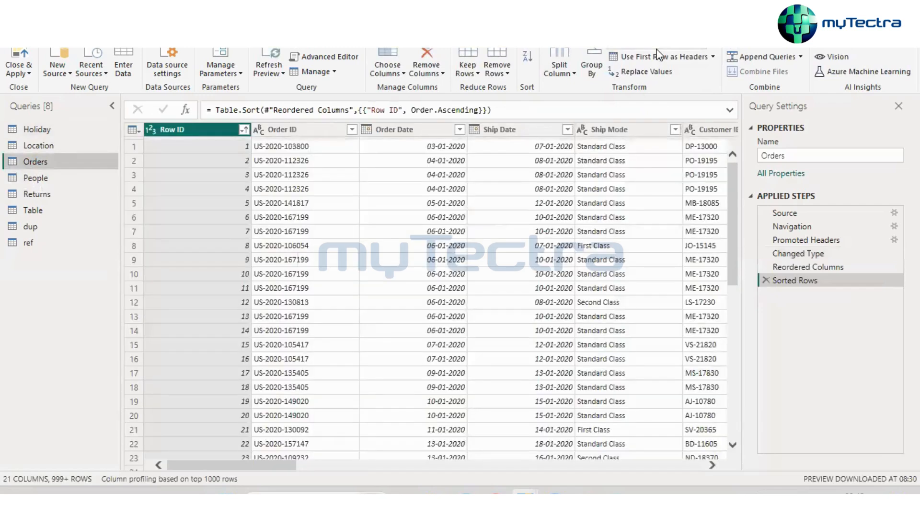
{"action": "left_click", "coordinate": [689, 48]}
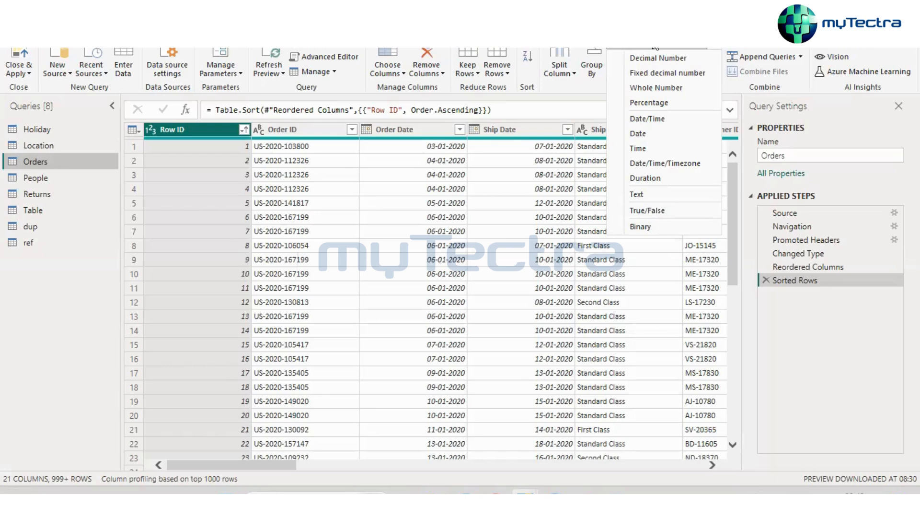
{"action": "left_click", "coordinate": [683, 44]}
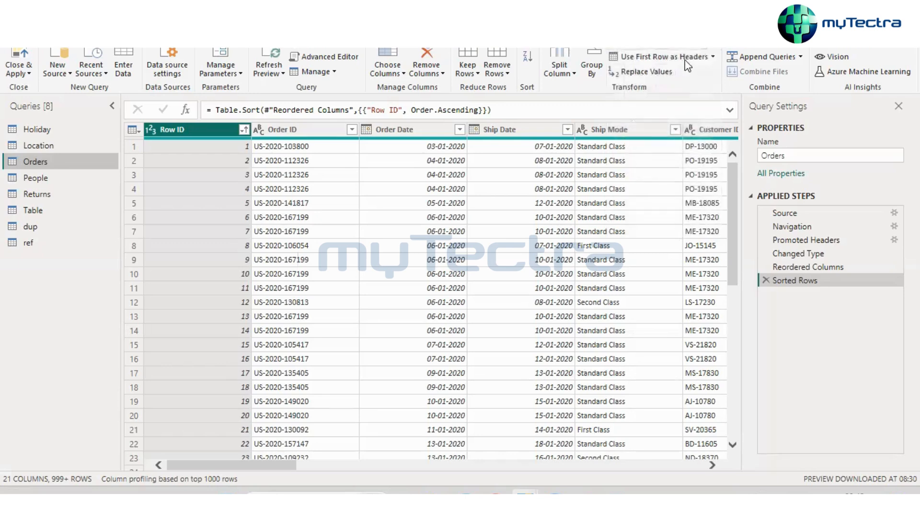
{"action": "left_click", "coordinate": [712, 57]}
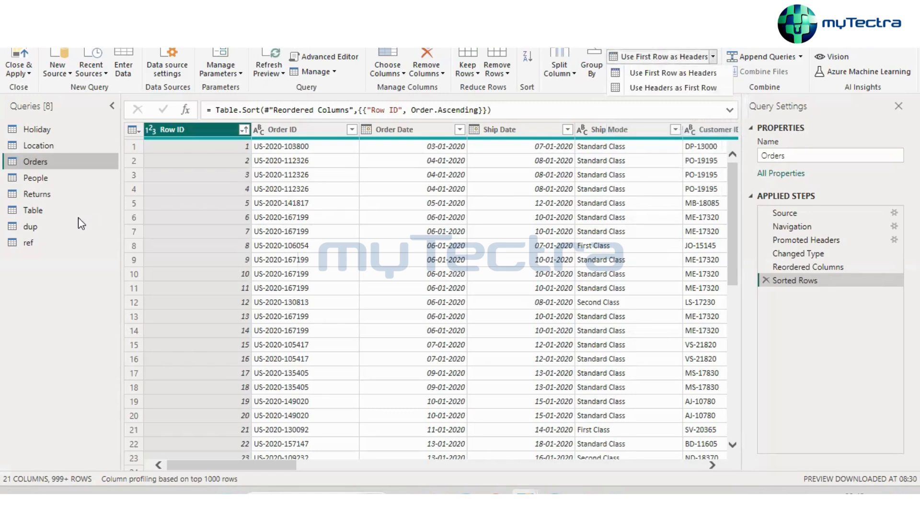
{"action": "left_click", "coordinate": [131, 146]}
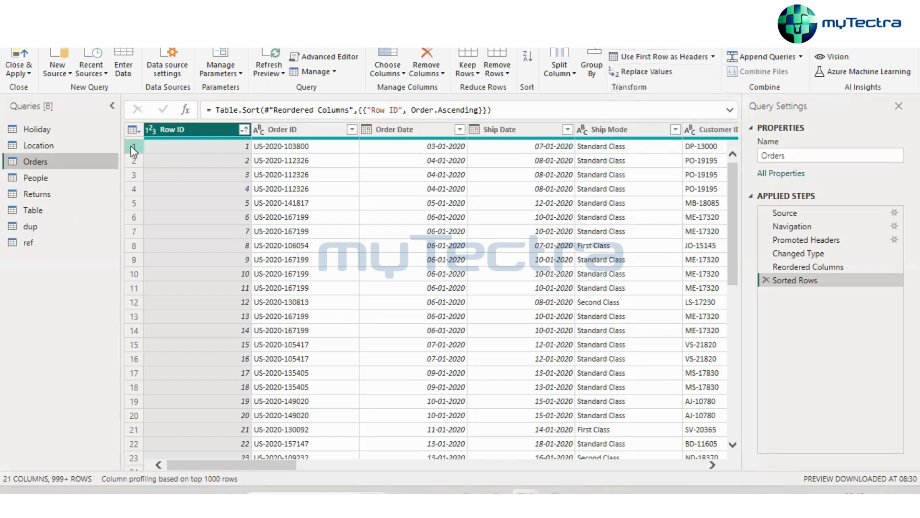
Use the first row of the Orders query as headers, and delete the resulting header promotion and type change steps
{"action": "left_click", "coordinate": [131, 146]}
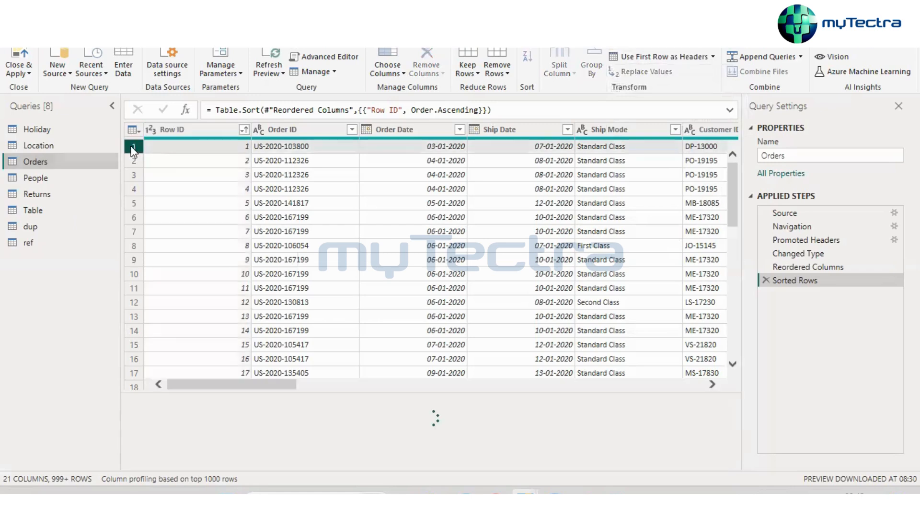
{"action": "left_click", "coordinate": [682, 62]}
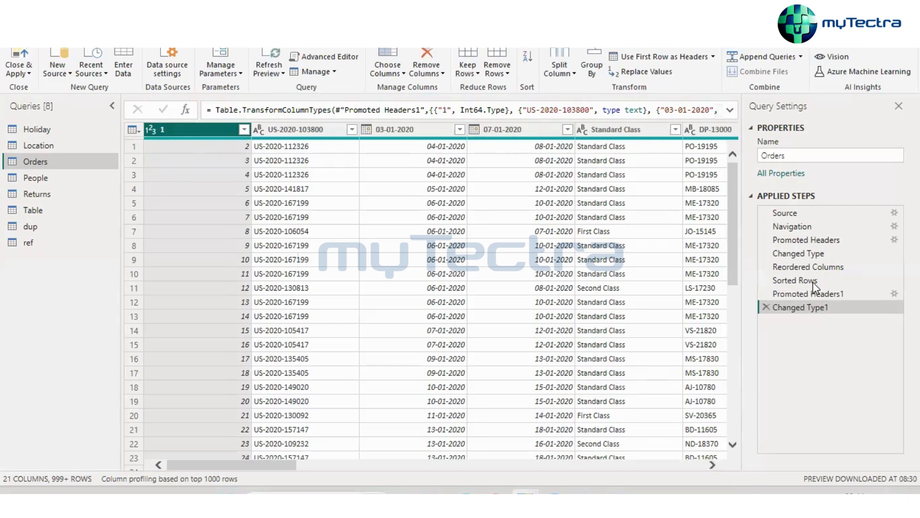
{"action": "left_click", "coordinate": [764, 307]}
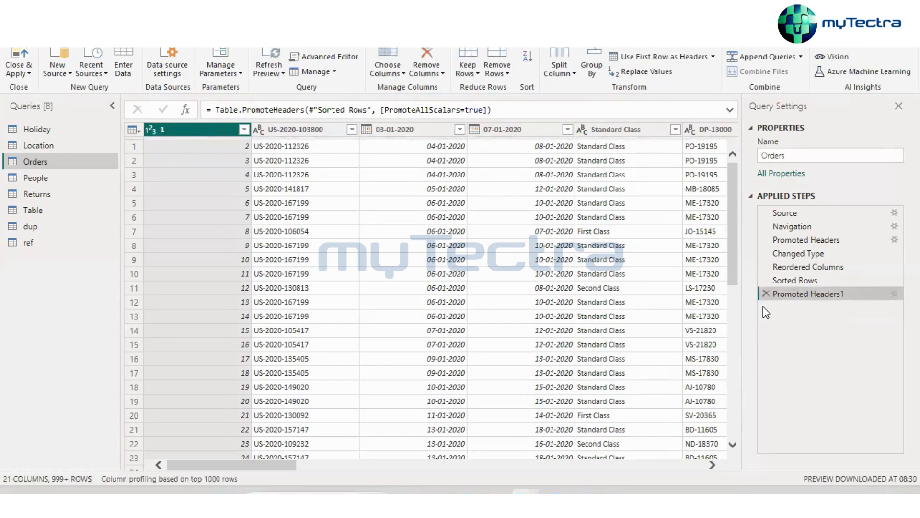
{"action": "left_click", "coordinate": [766, 294]}
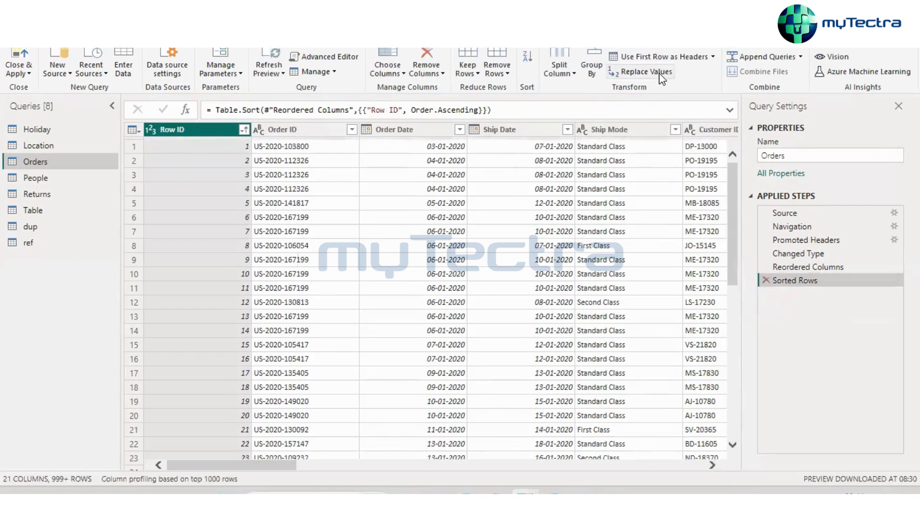
Examine the Split Column options and the data type choices for the Row ID and Order ID columns of Orders
{"action": "left_click", "coordinate": [569, 69]}
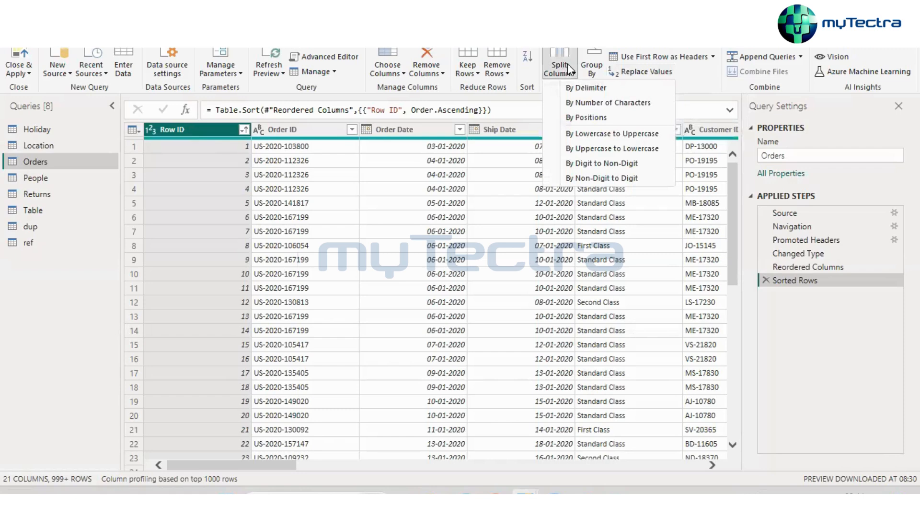
{"action": "left_click", "coordinate": [705, 89]}
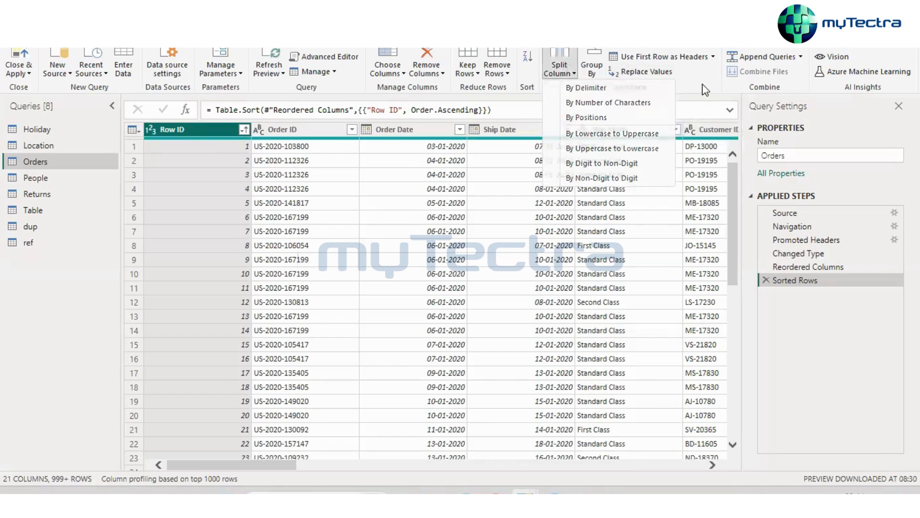
{"action": "left_click", "coordinate": [566, 69]}
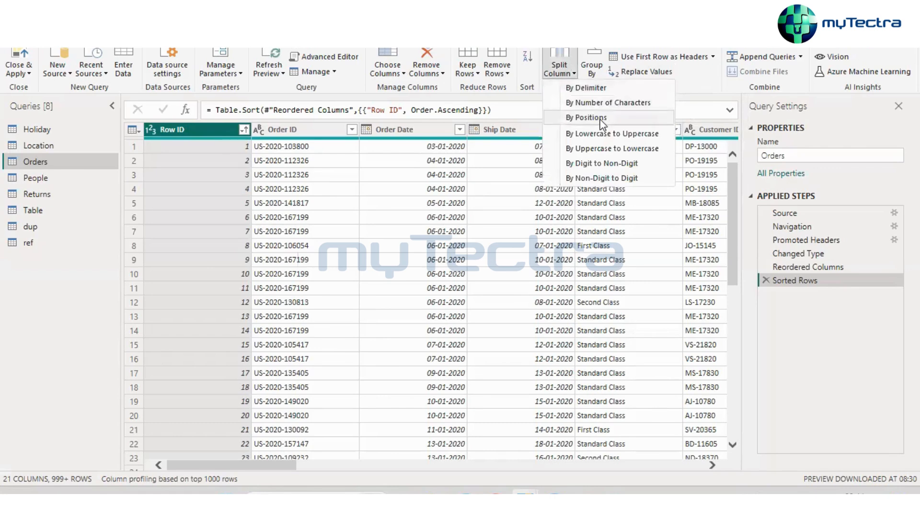
{"action": "left_click", "coordinate": [711, 91]}
{"action": "left_click", "coordinate": [559, 69]}
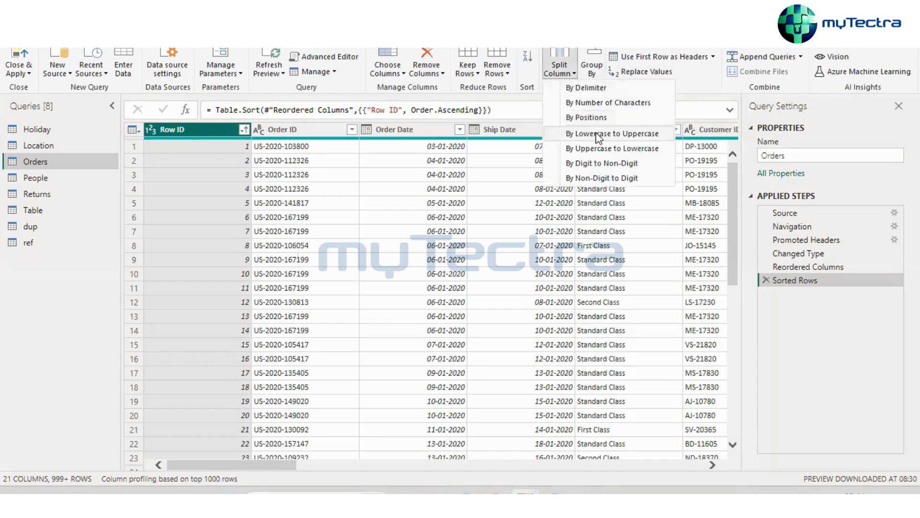
{"action": "left_click", "coordinate": [297, 116]}
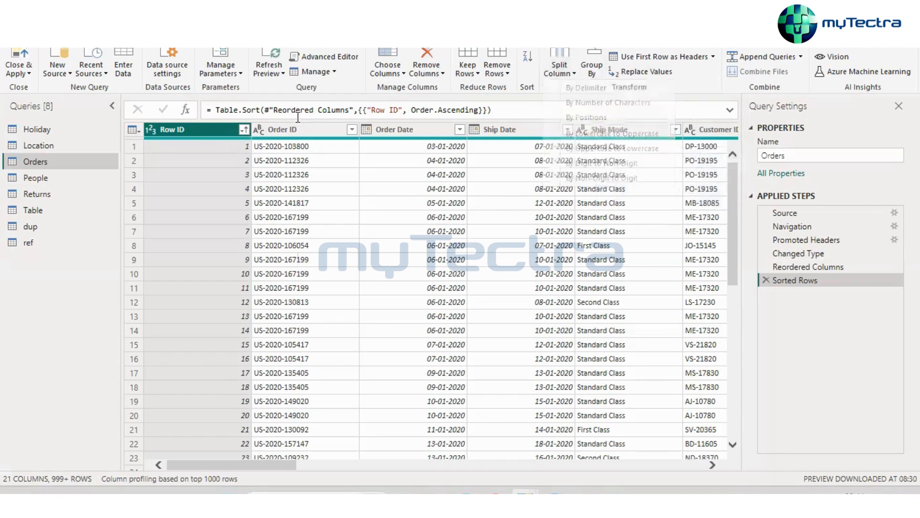
{"action": "left_click", "coordinate": [293, 127]}
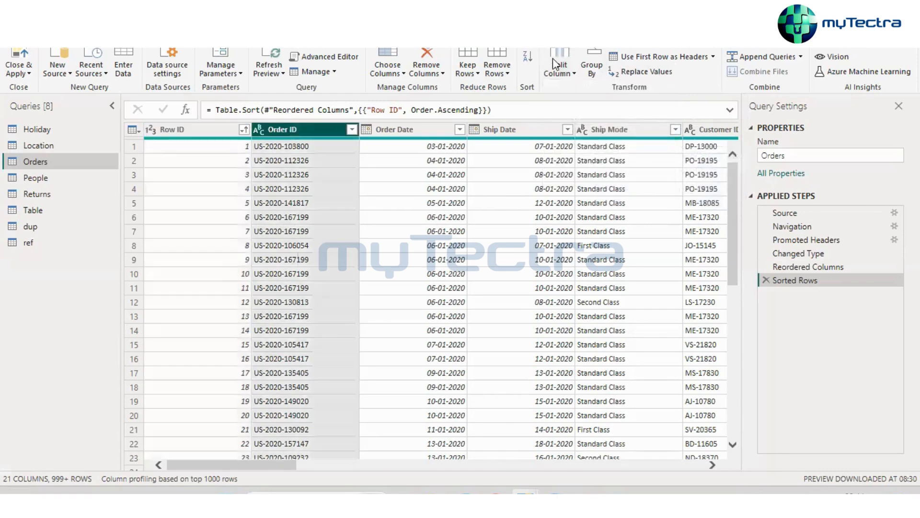
{"action": "left_click", "coordinate": [571, 71]}
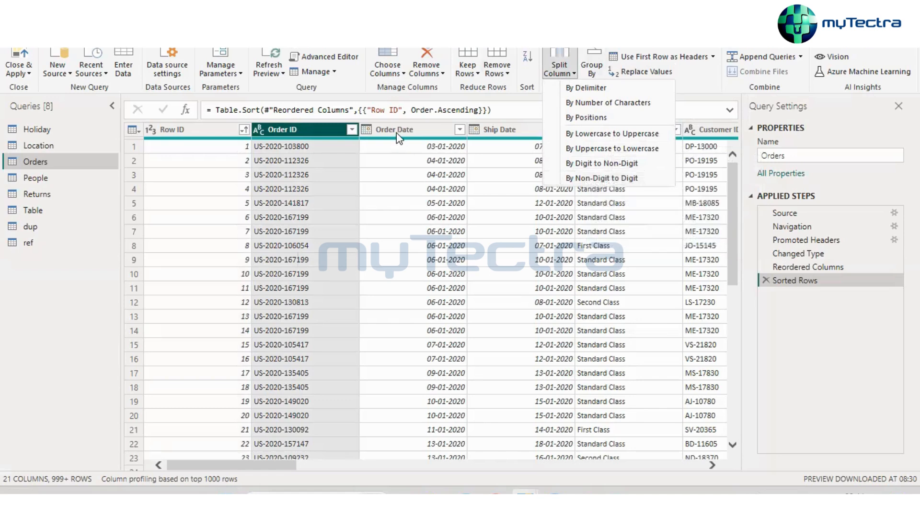
{"action": "left_click", "coordinate": [668, 50]}
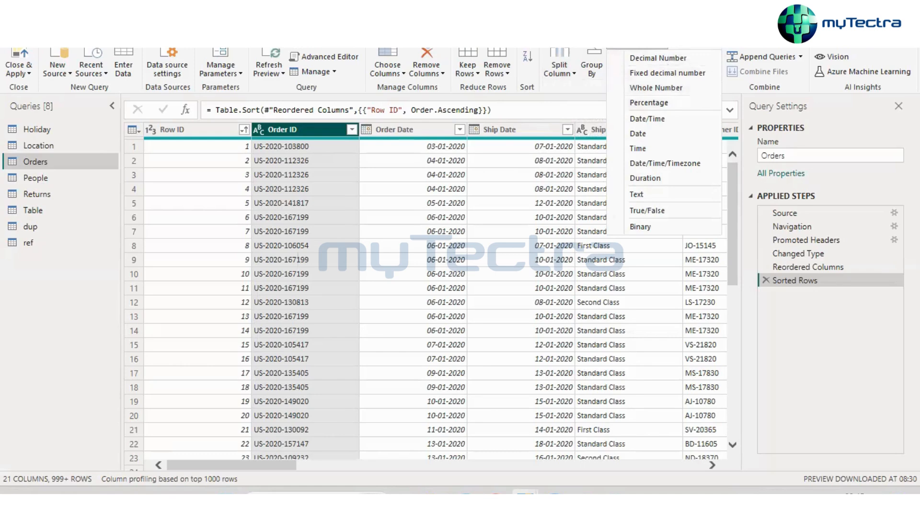
{"action": "key", "text": "Escape"}
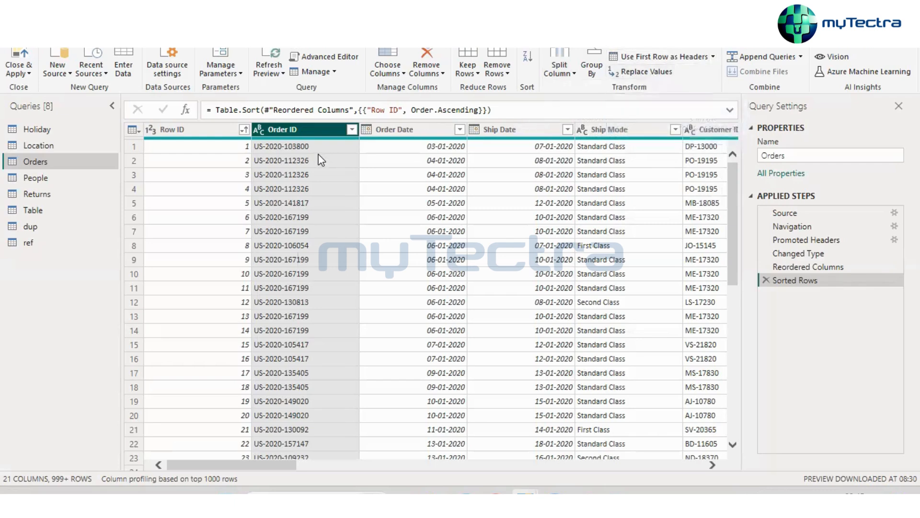
Replace the value 0 with 6 in the Order ID column, and delete the resulting applied step
{"action": "left_click", "coordinate": [647, 67]}
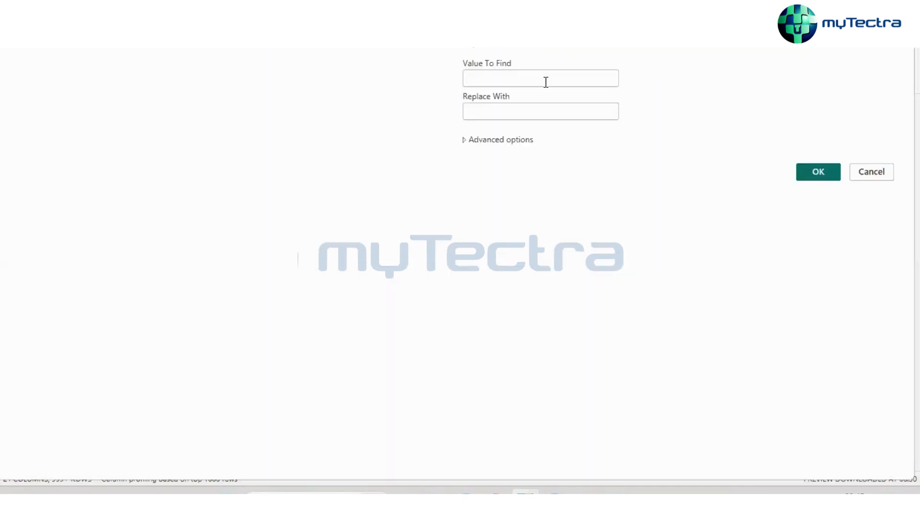
{"action": "left_click", "coordinate": [541, 82]}
{"action": "type", "text": "0"}
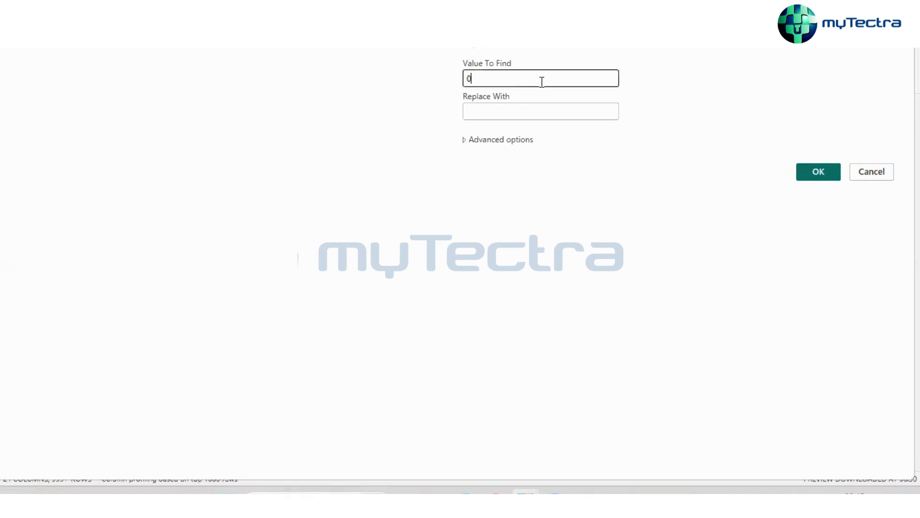
{"action": "key", "text": "Tab"}
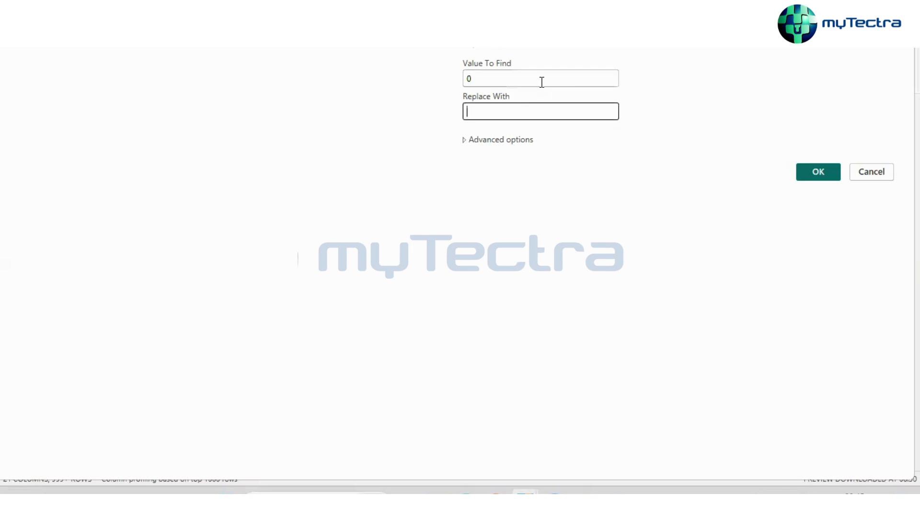
{"action": "type", "text": "60"}
{"action": "key", "text": "BackSpace"}
{"action": "left_click", "coordinate": [817, 172]}
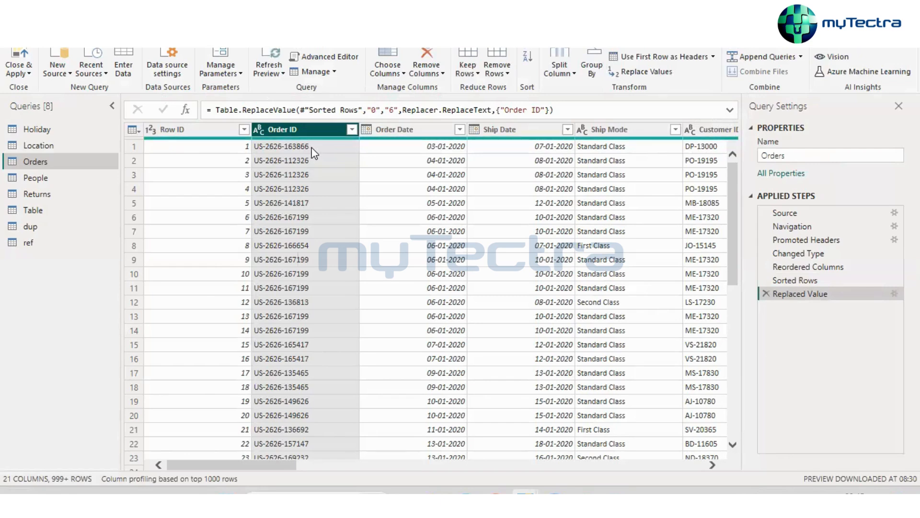
{"action": "left_click", "coordinate": [769, 292]}
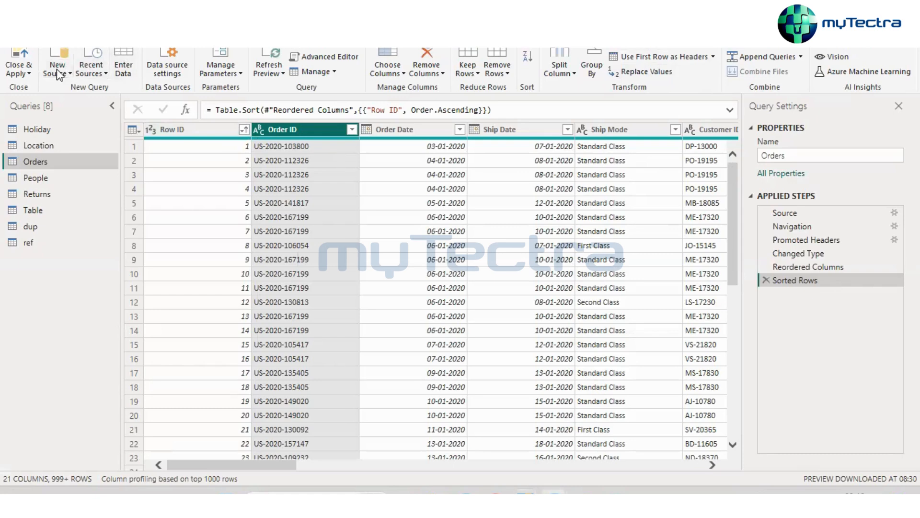
Examine the Close & Apply choices, the new source types with the full connector list, and the recent data sources
{"action": "left_click", "coordinate": [22, 76]}
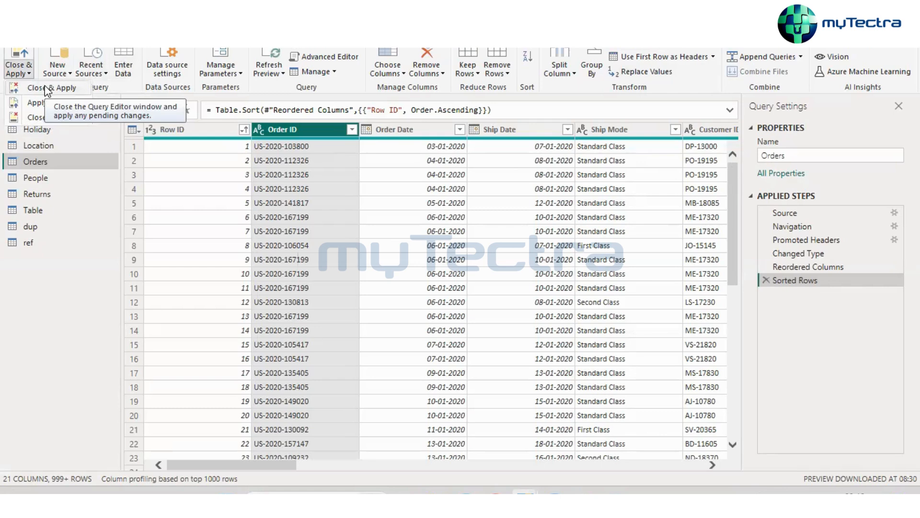
{"action": "left_click", "coordinate": [61, 74]}
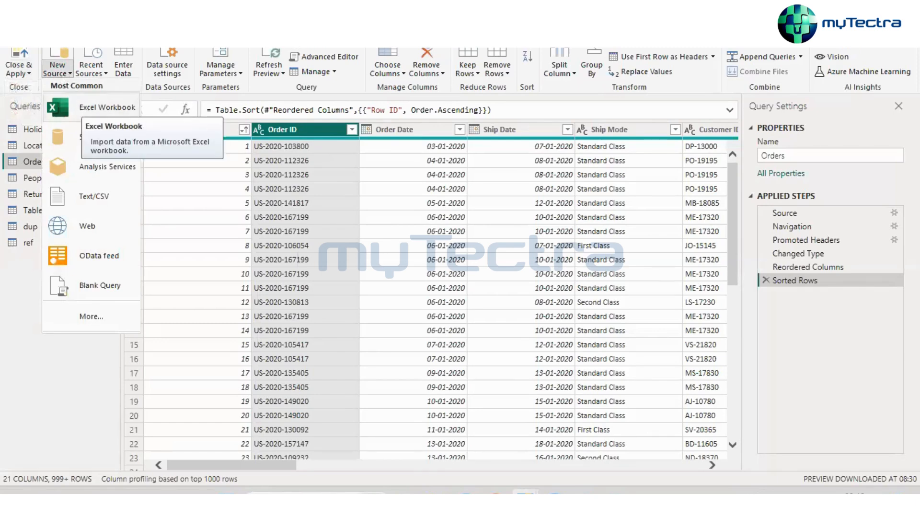
{"action": "left_click", "coordinate": [92, 99]}
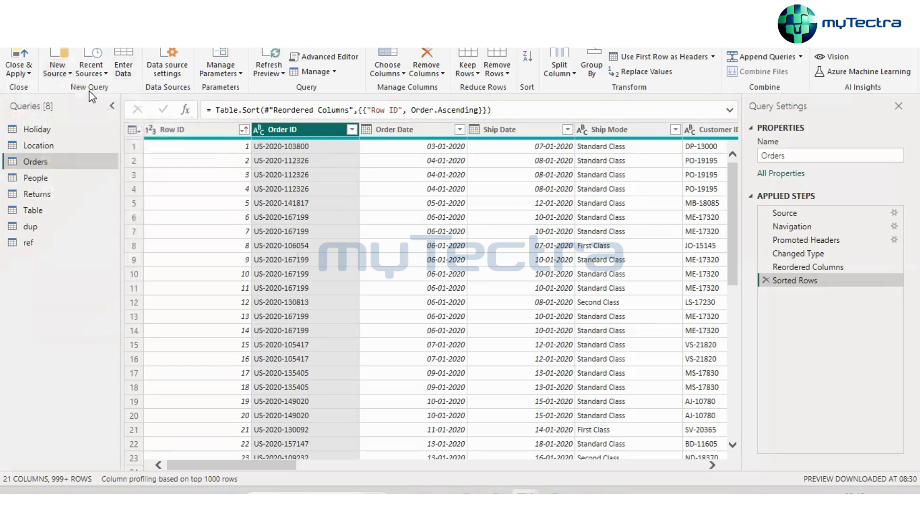
{"action": "left_click", "coordinate": [68, 76]}
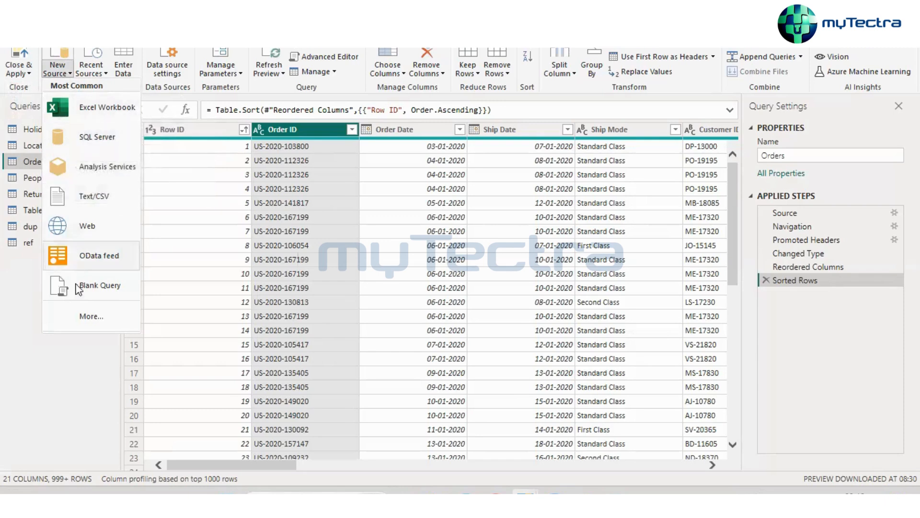
{"action": "left_click", "coordinate": [84, 318]}
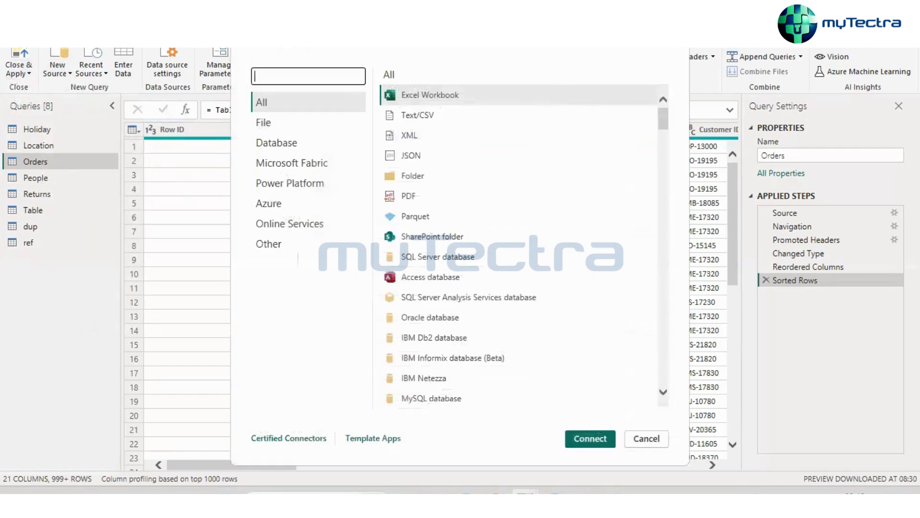
{"action": "key", "text": "Escape"}
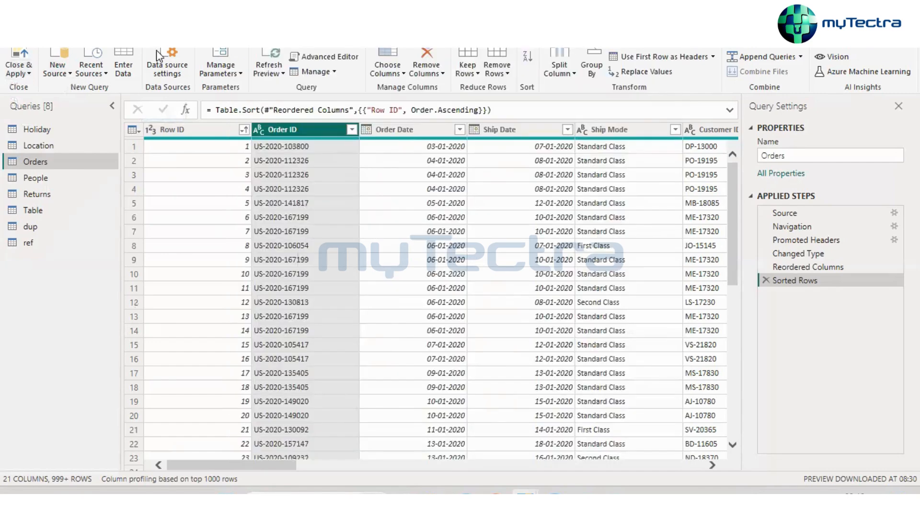
{"action": "left_click", "coordinate": [99, 74]}
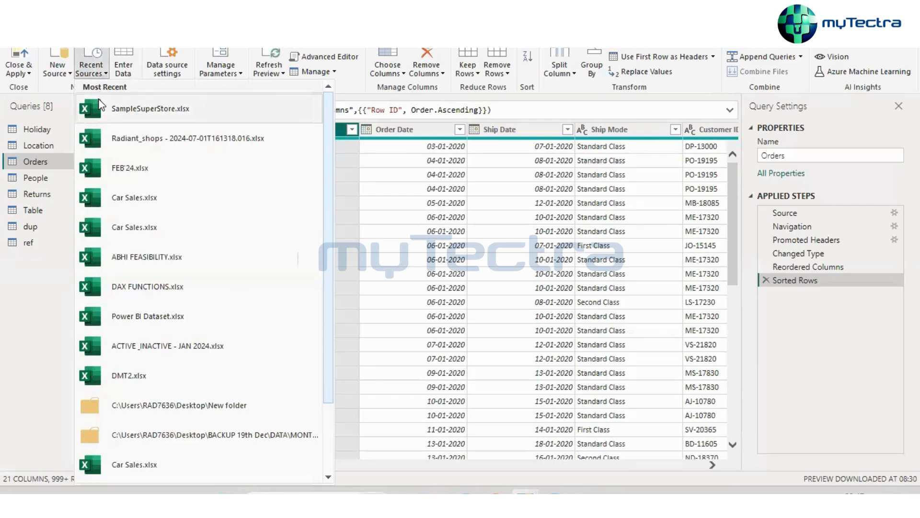
{"action": "left_click", "coordinate": [123, 49]}
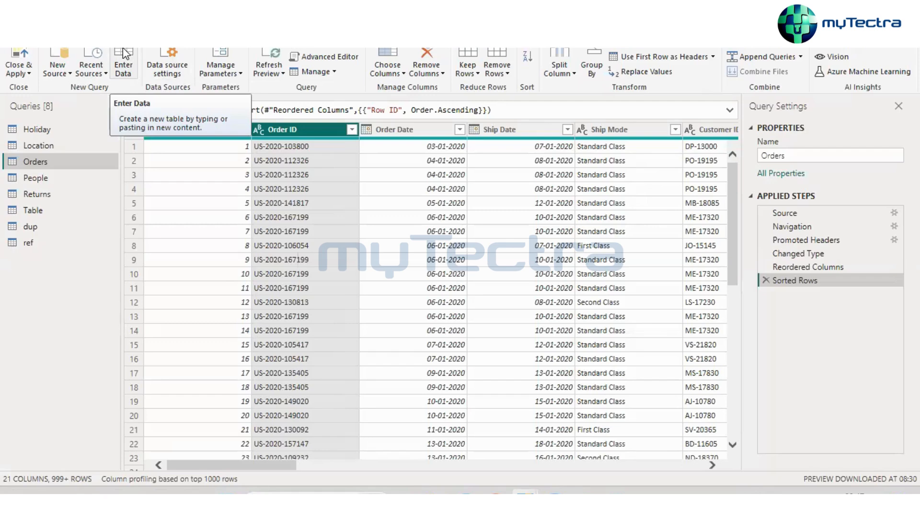
Review the data source settings for the current file and the available options for managing and creating parameters
{"action": "left_click", "coordinate": [185, 56]}
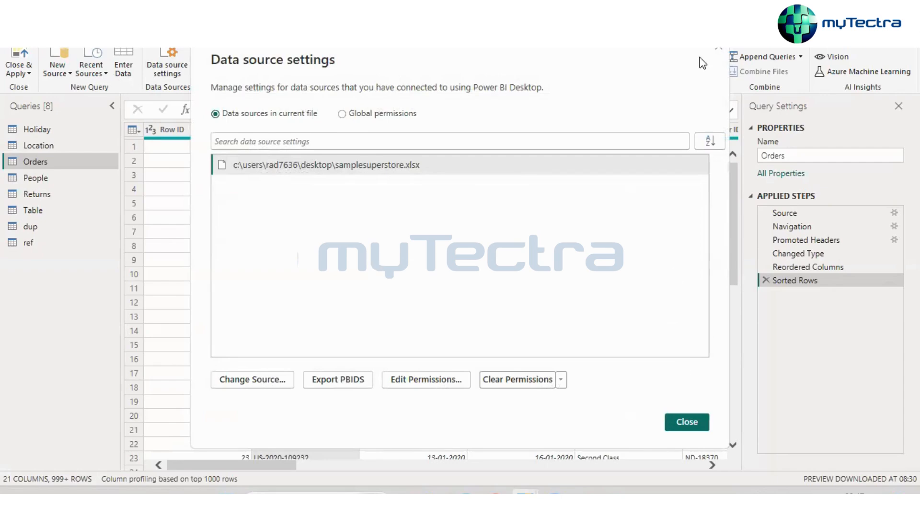
{"action": "left_click", "coordinate": [719, 50]}
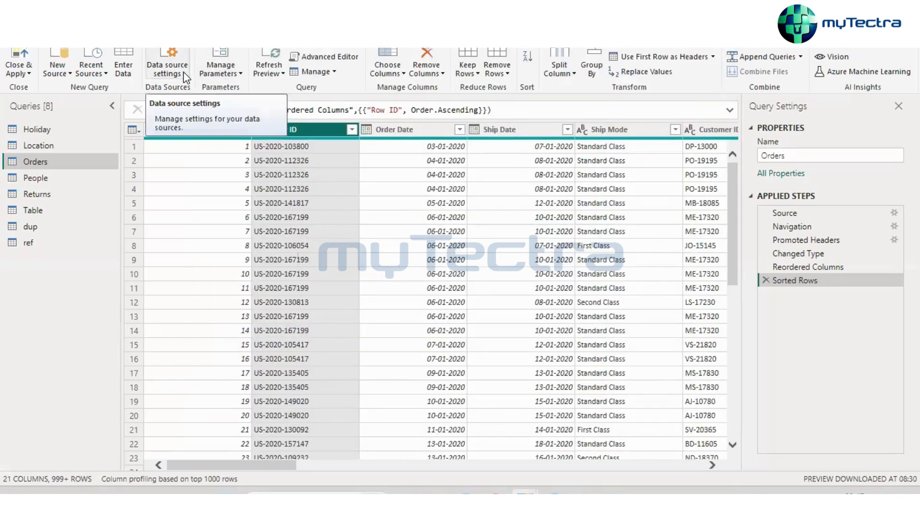
{"action": "left_click", "coordinate": [220, 73]}
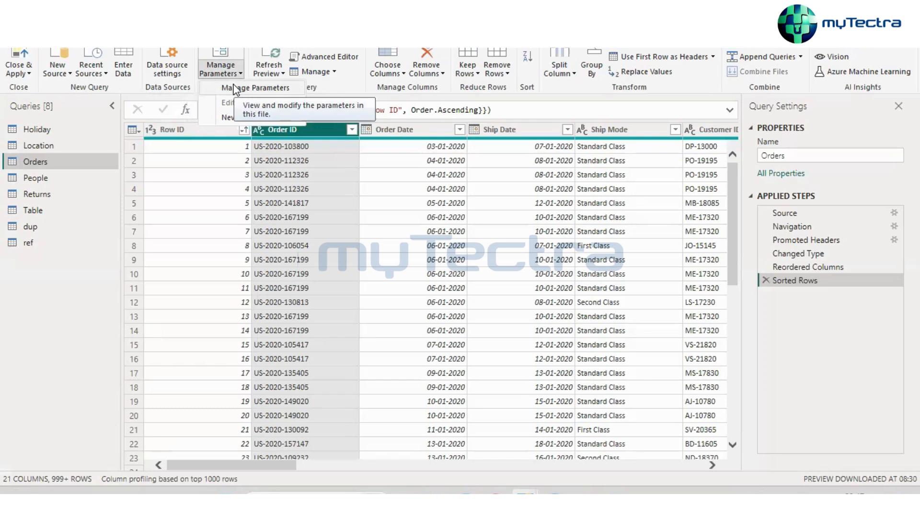
{"action": "left_click", "coordinate": [572, 426]}
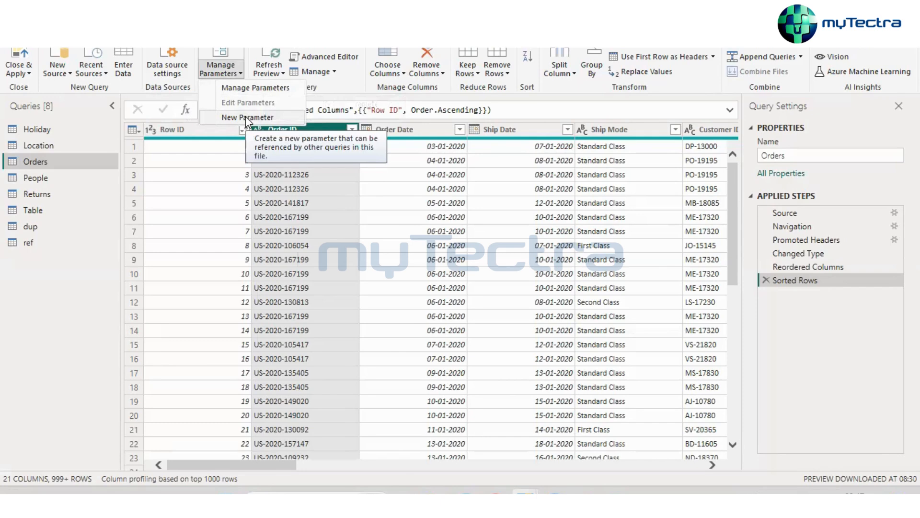
{"action": "left_click", "coordinate": [113, 221]}
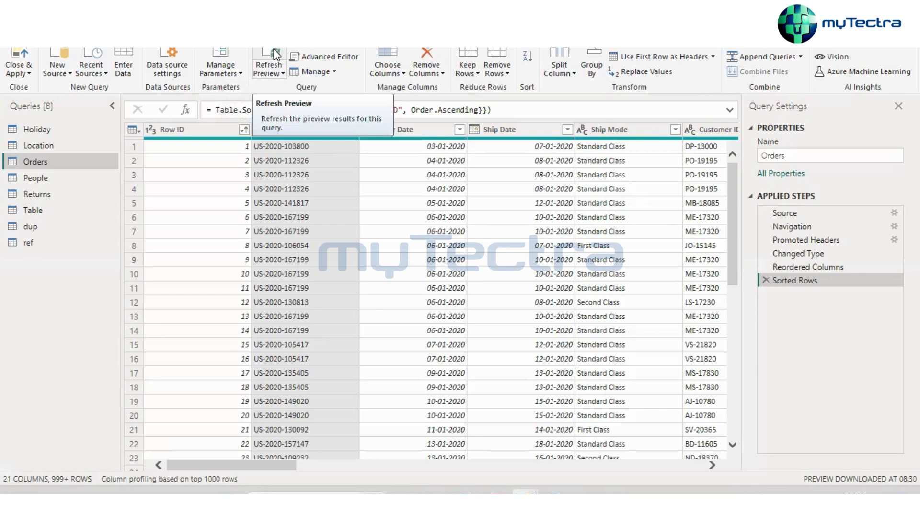
Refresh the preview of the Orders query and view its query properties without changing them
{"action": "left_click", "coordinate": [274, 51]}
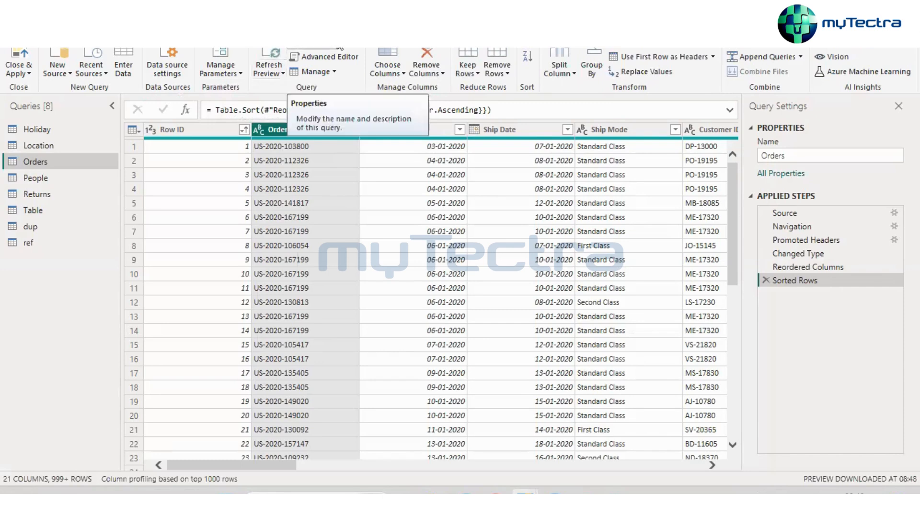
{"action": "left_click", "coordinate": [307, 48]}
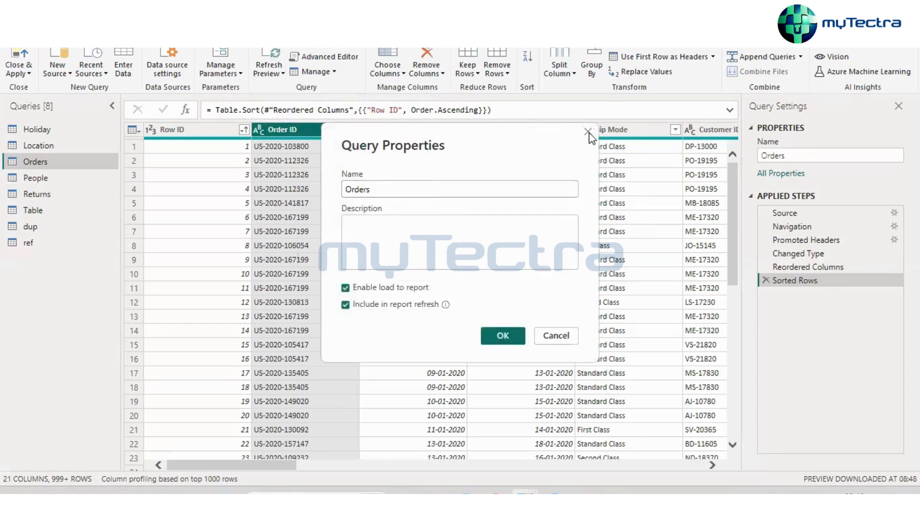
{"action": "left_click", "coordinate": [588, 131]}
Examine the M code of the Orders query in the Advanced Editor, including its Sorted Rows line
{"action": "left_click", "coordinate": [330, 58]}
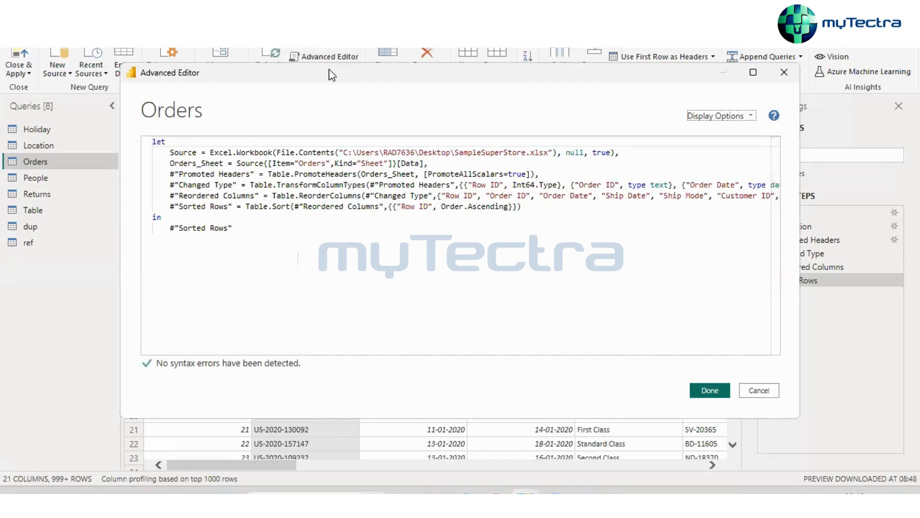
{"action": "left_click_drag", "start_coordinate": [331, 74], "coordinate": [293, 134]}
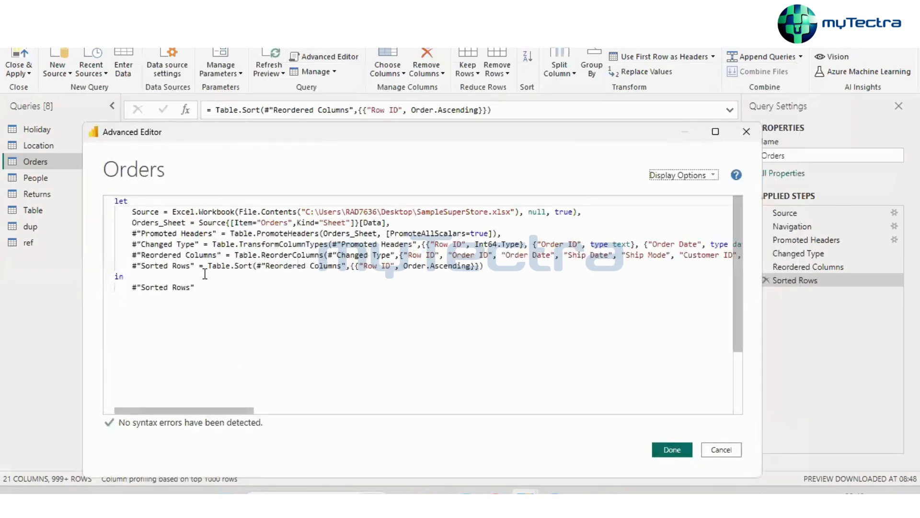
{"action": "left_click", "coordinate": [501, 269]}
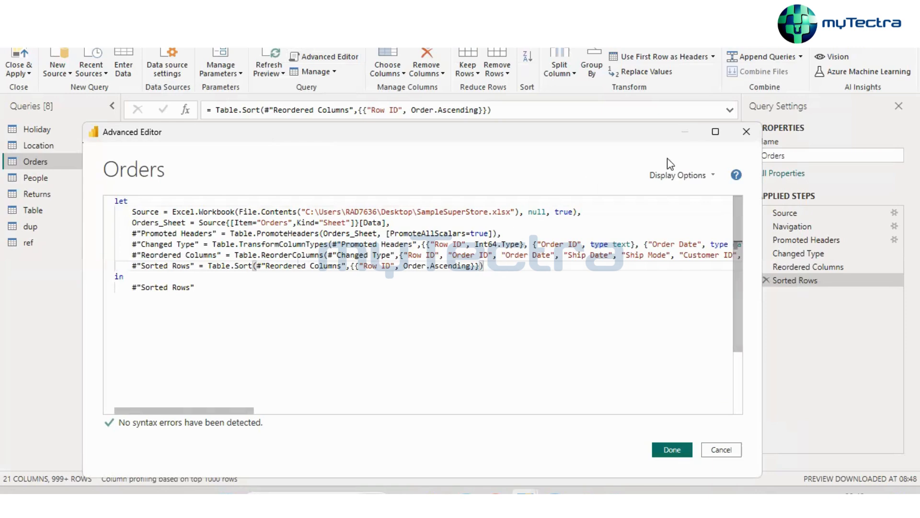
{"action": "left_click", "coordinate": [747, 134]}
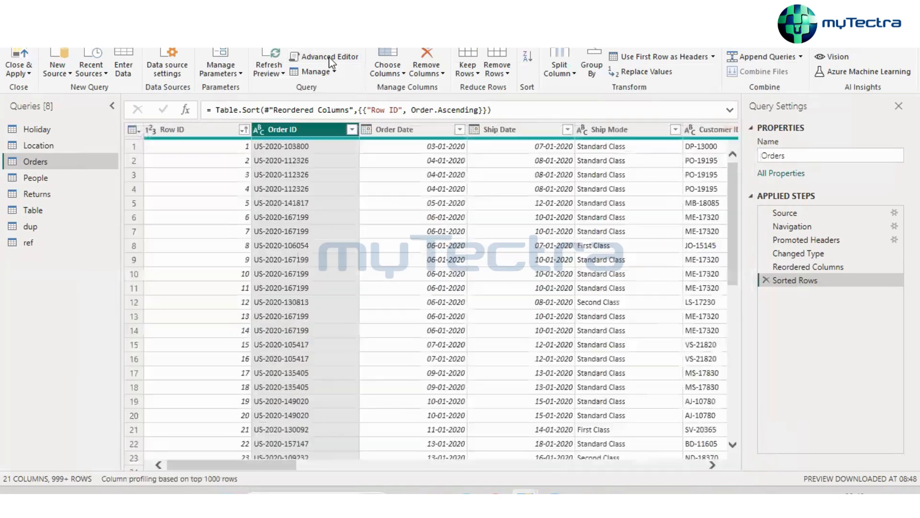
Review the query management options, look over the Table and ref queries, and return to the Orders query
{"action": "left_click", "coordinate": [322, 71]}
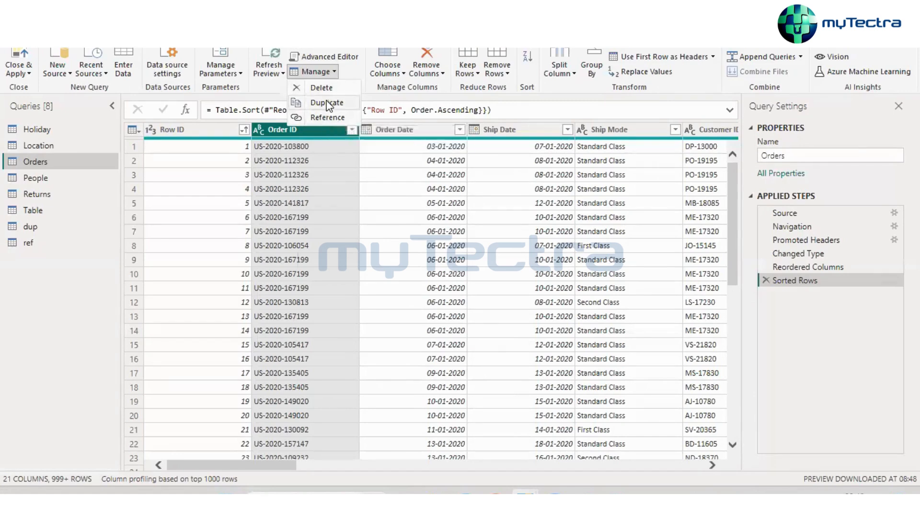
{"action": "left_click", "coordinate": [28, 311]}
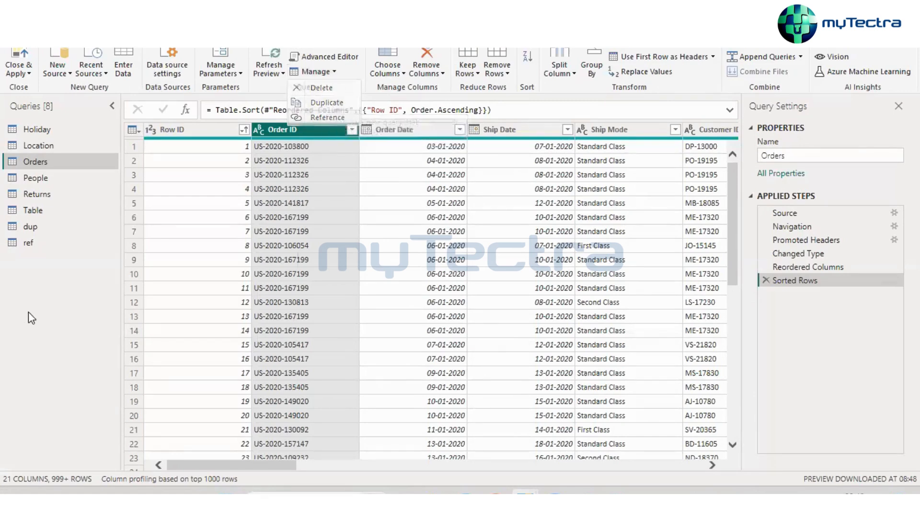
{"action": "left_click", "coordinate": [37, 209]}
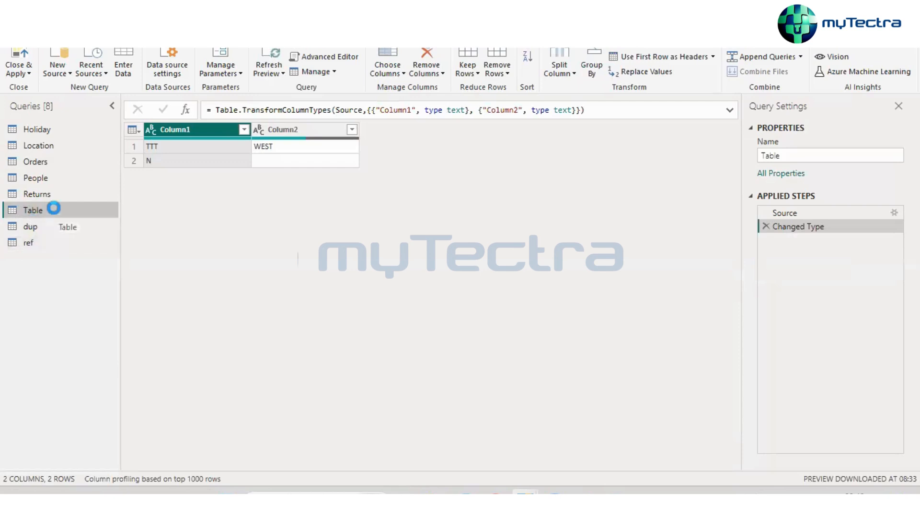
{"action": "left_click", "coordinate": [44, 243]}
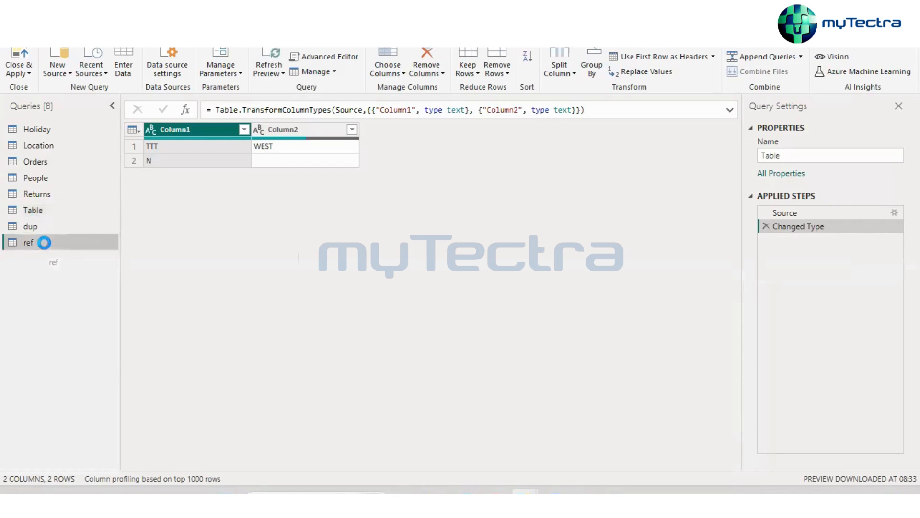
{"action": "left_click", "coordinate": [51, 212]}
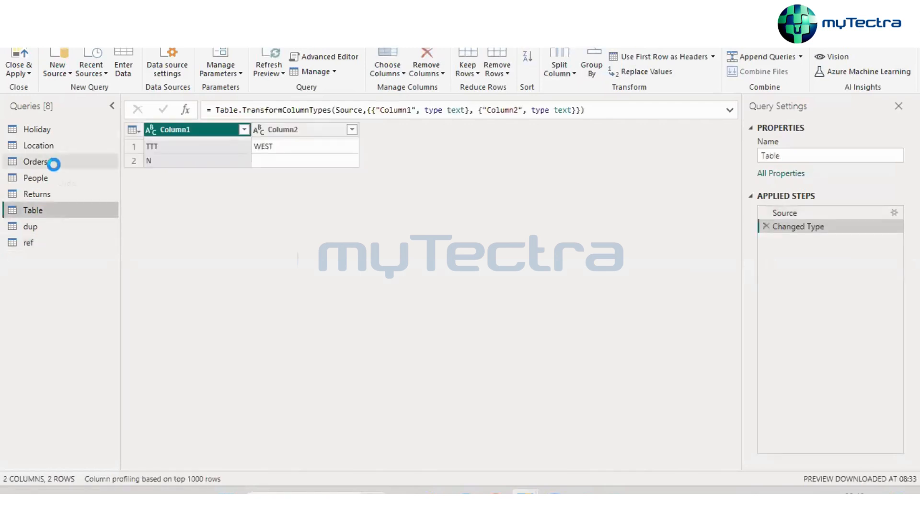
{"action": "left_click", "coordinate": [53, 162]}
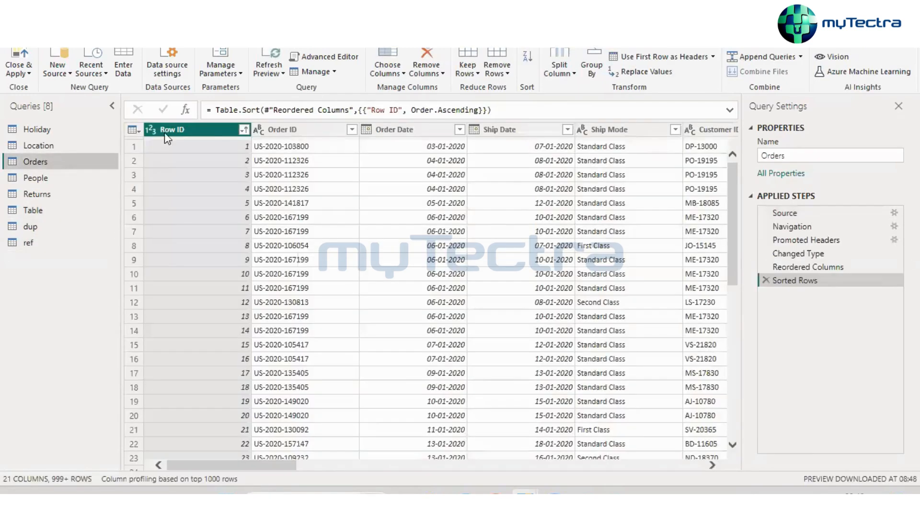
Keep only the Row ID, Order ID and Ship Date columns of Orders, and delete the resulting applied step
{"action": "left_click", "coordinate": [399, 70]}
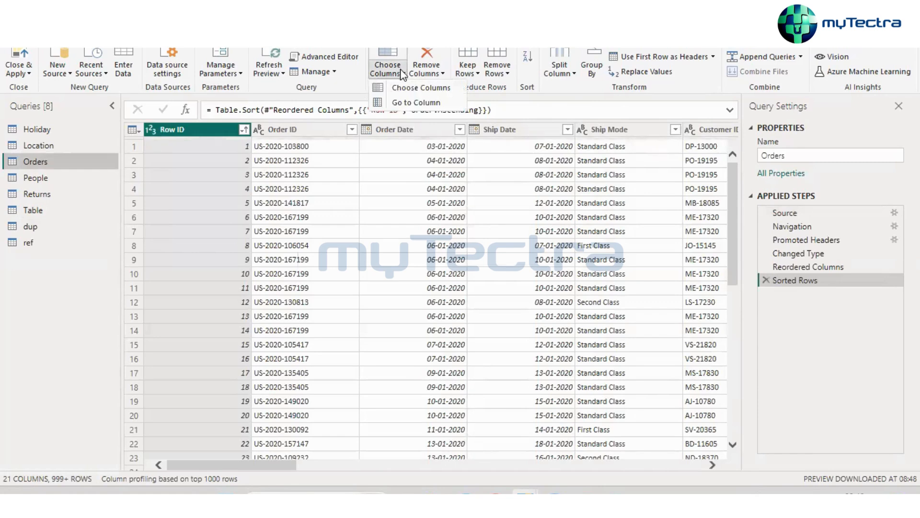
{"action": "left_click", "coordinate": [407, 87]}
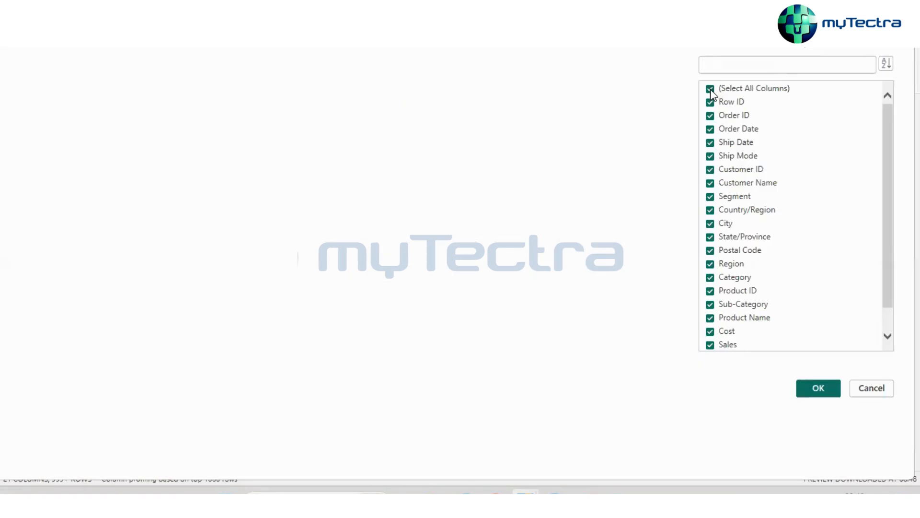
{"action": "left_click", "coordinate": [710, 89]}
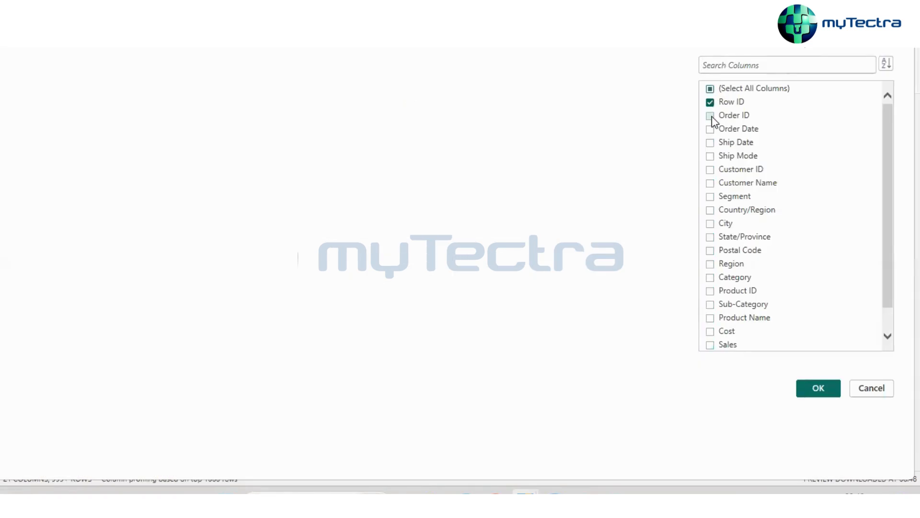
{"action": "left_click", "coordinate": [714, 142]}
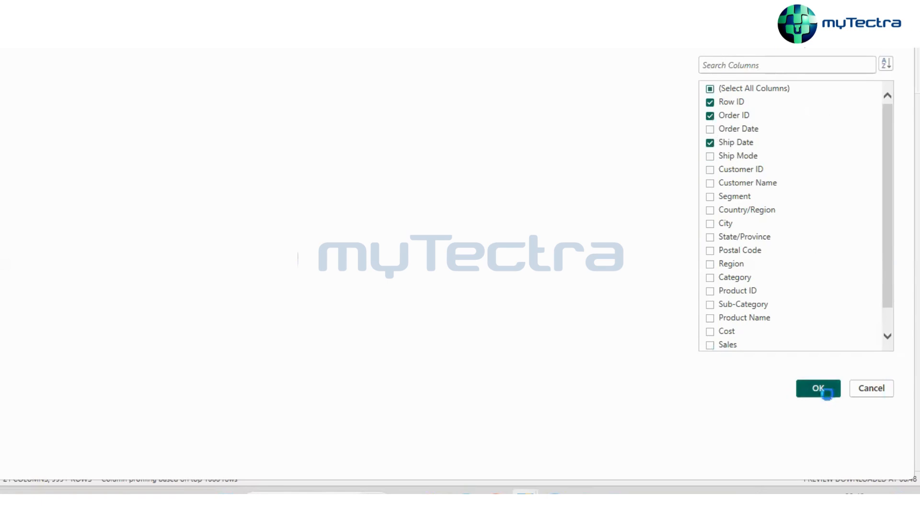
{"action": "left_click", "coordinate": [820, 389]}
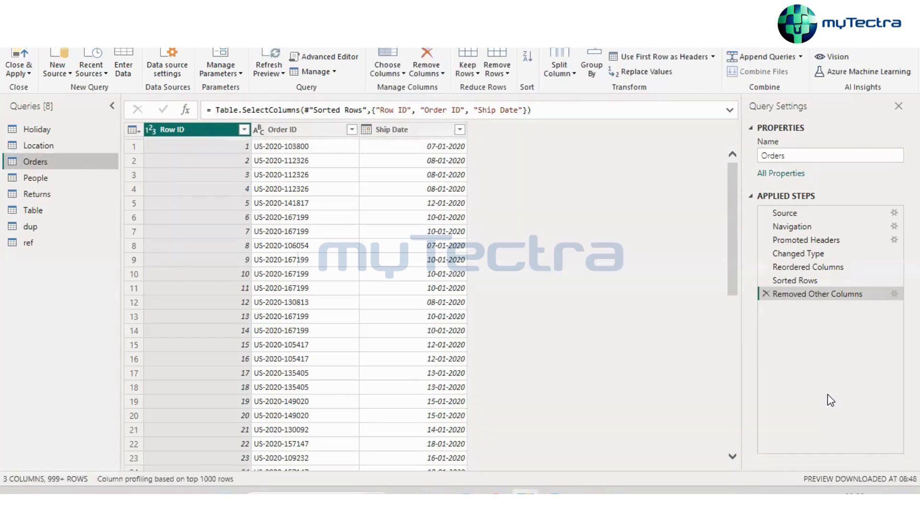
{"action": "left_click", "coordinate": [765, 296]}
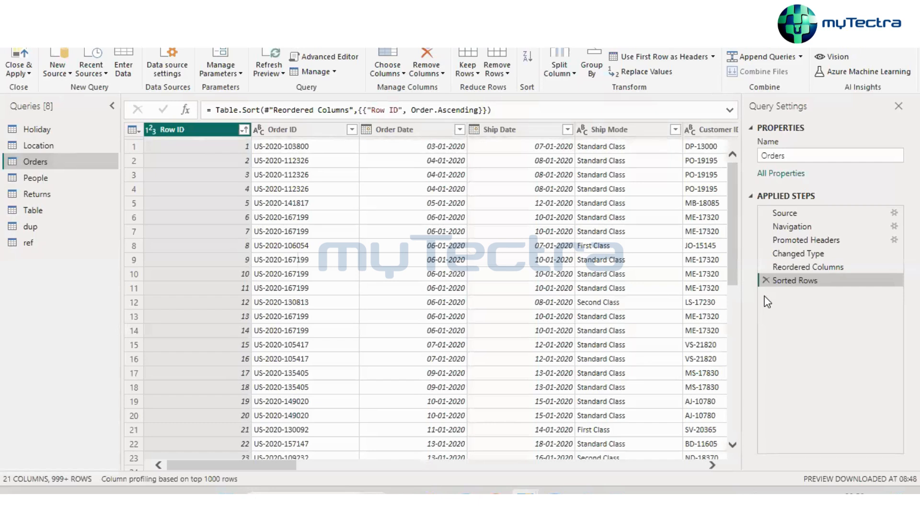
Go to the Product Name column of the Orders query using Go to Column
{"action": "left_click", "coordinate": [396, 73]}
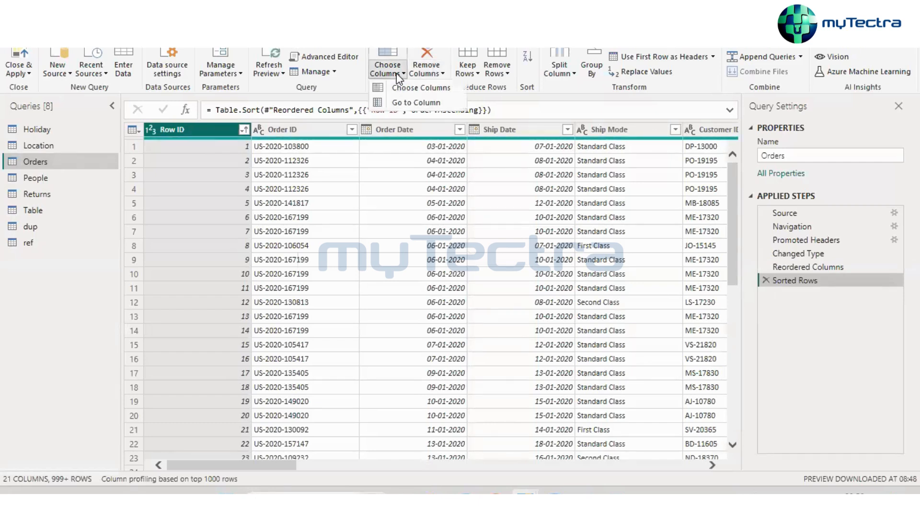
{"action": "left_click", "coordinate": [407, 103]}
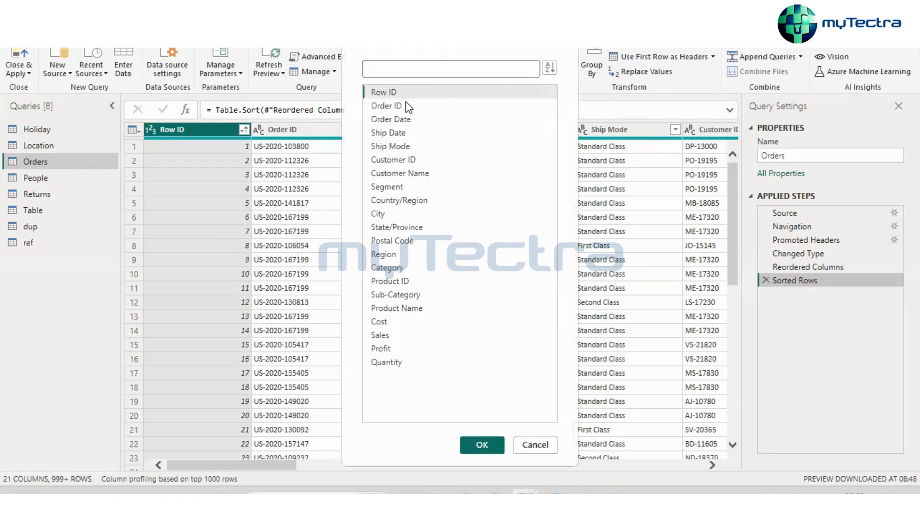
{"action": "left_click", "coordinate": [407, 309]}
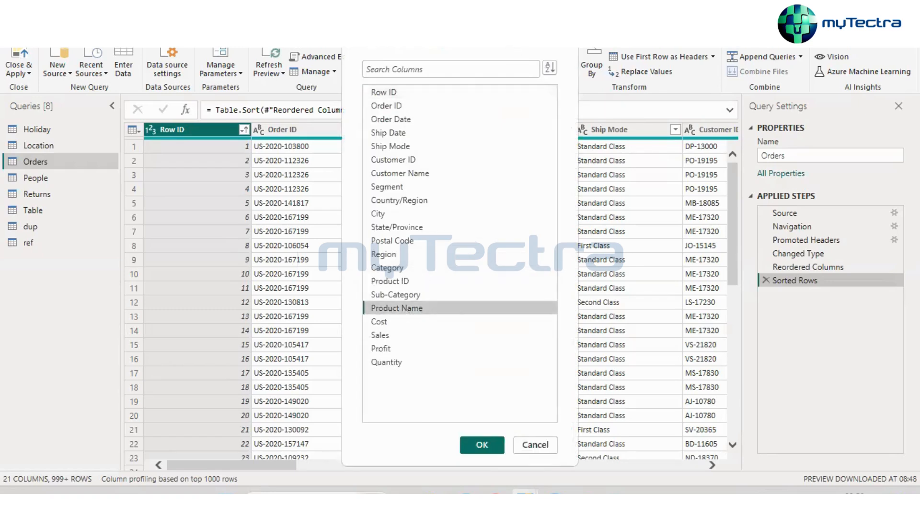
{"action": "left_click_drag", "start_coordinate": [460, 32], "coordinate": [659, 14]}
{"action": "left_click", "coordinate": [681, 425]}
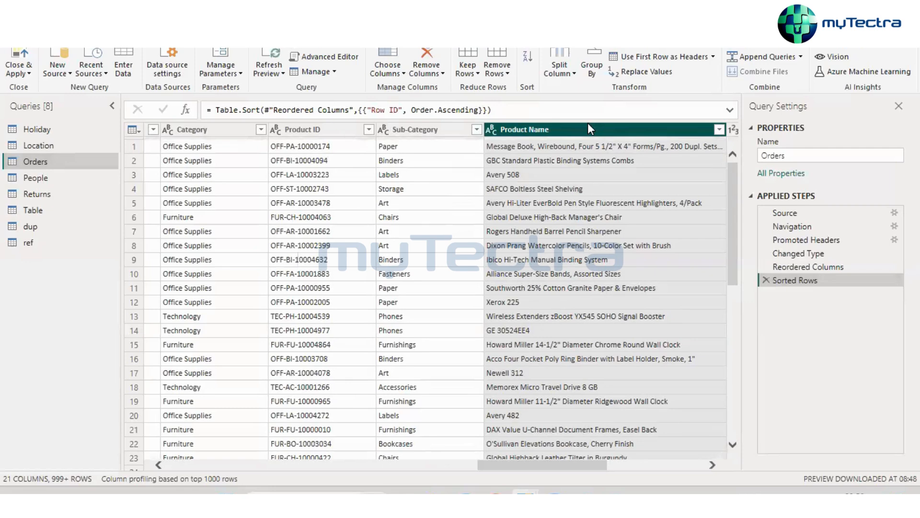
Remove the Product Name column from the Orders query, and delete the resulting applied step
{"action": "left_click", "coordinate": [421, 72]}
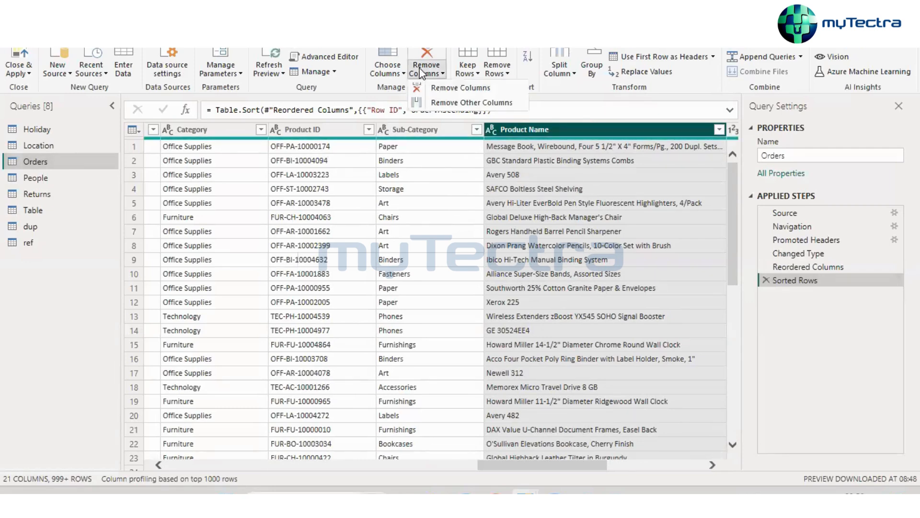
{"action": "left_click", "coordinate": [443, 91]}
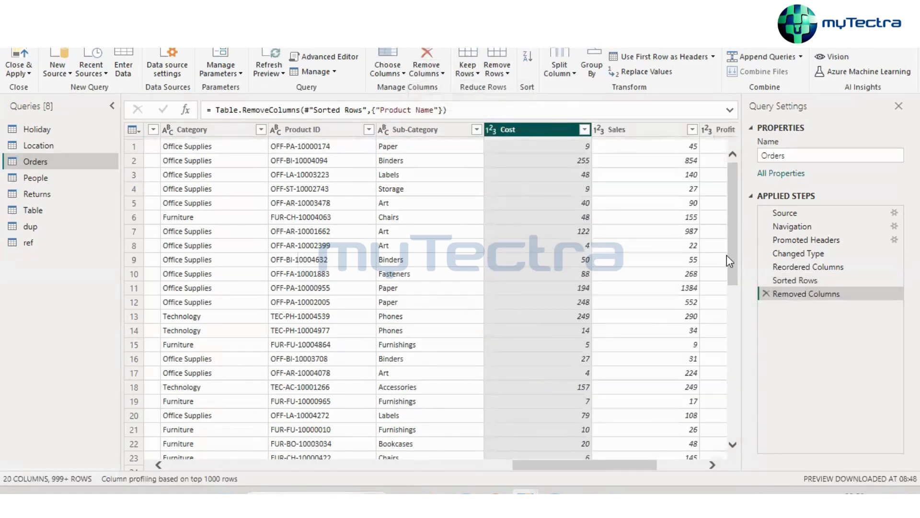
{"action": "left_click", "coordinate": [765, 293]}
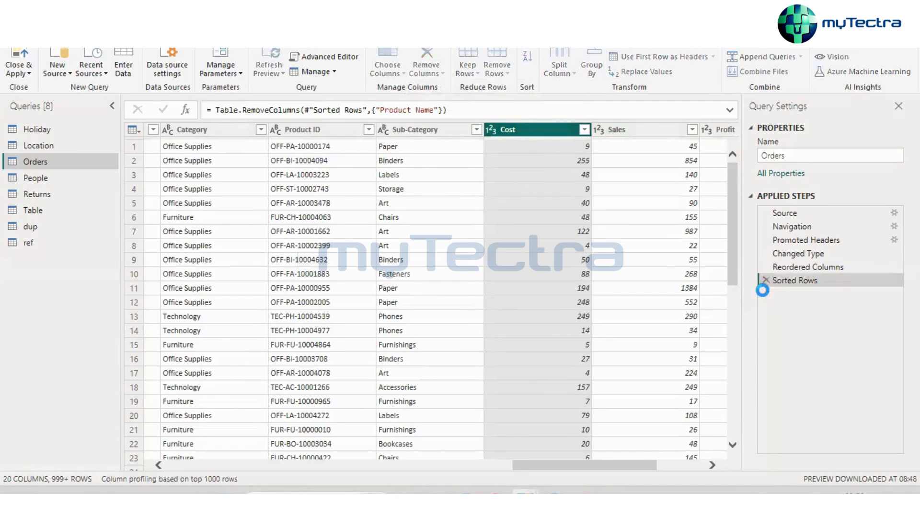
Remove all Orders columns other than Product Name, and delete the resulting applied step
{"action": "left_click", "coordinate": [497, 70]}
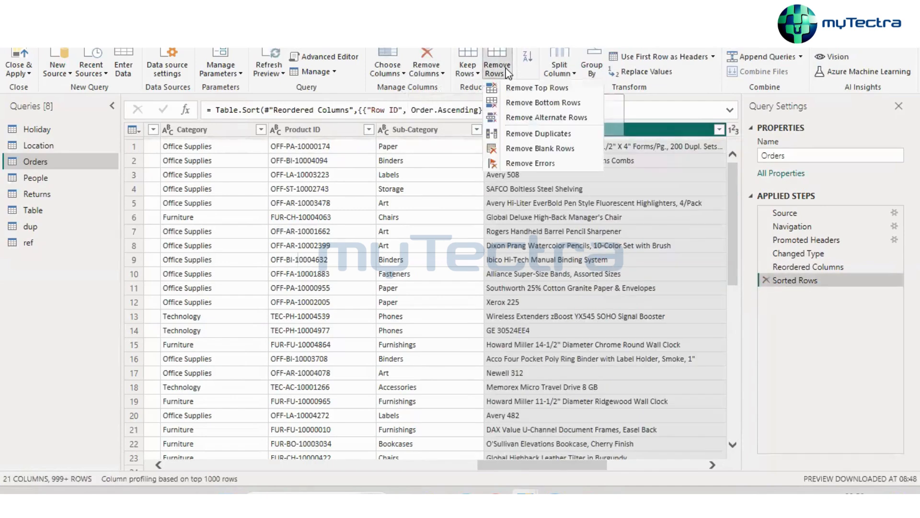
{"action": "left_click", "coordinate": [424, 74]}
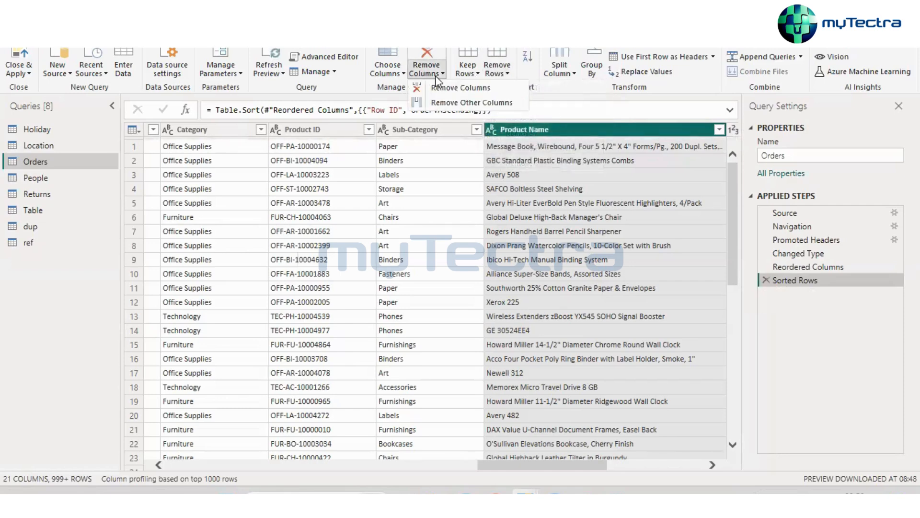
{"action": "left_click", "coordinate": [459, 105]}
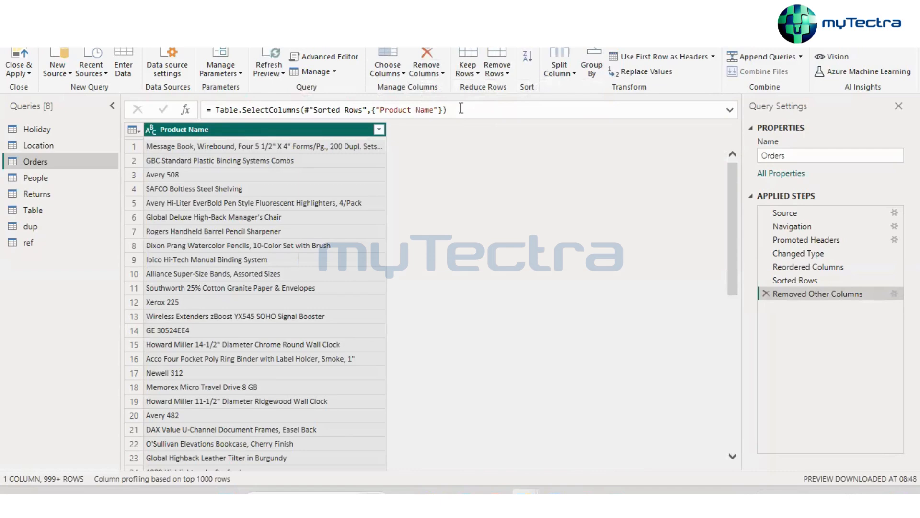
{"action": "left_click", "coordinate": [767, 294]}
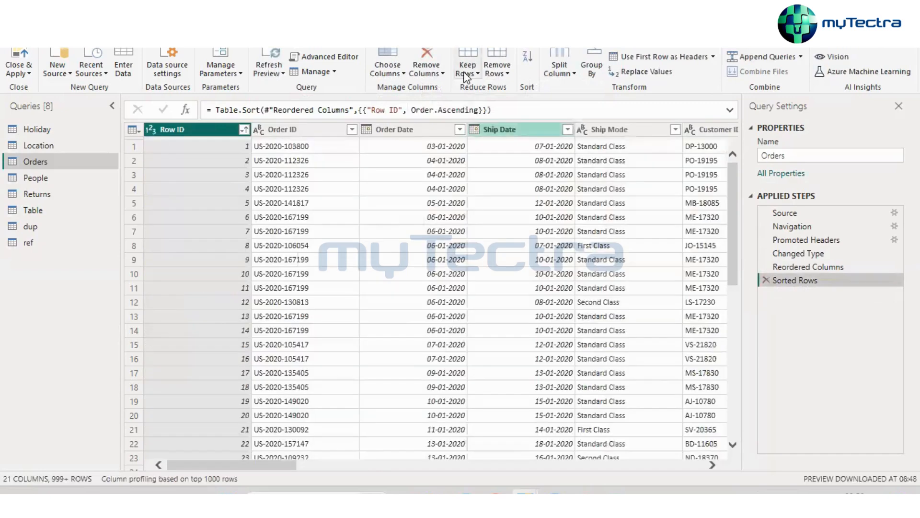
Review the options for keeping and removing rows in the Orders query, including those for duplicates
{"action": "left_click", "coordinate": [465, 74]}
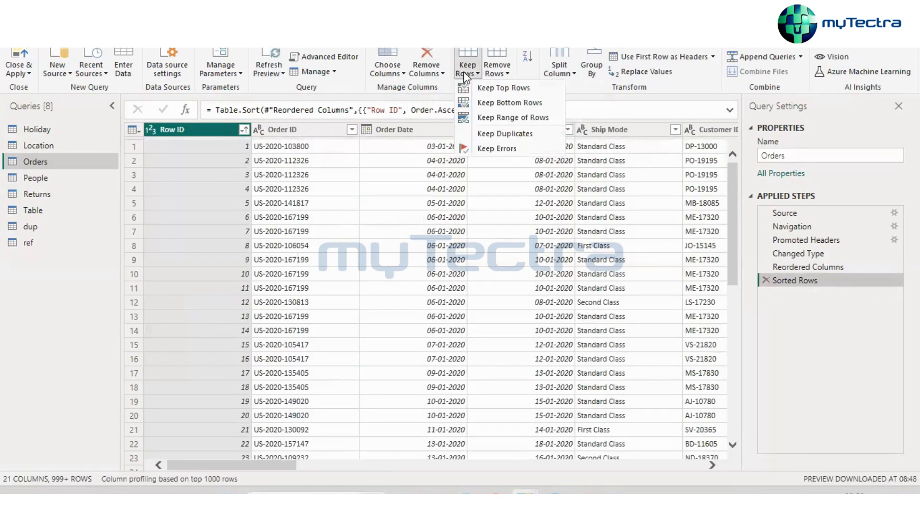
{"action": "left_click", "coordinate": [496, 72]}
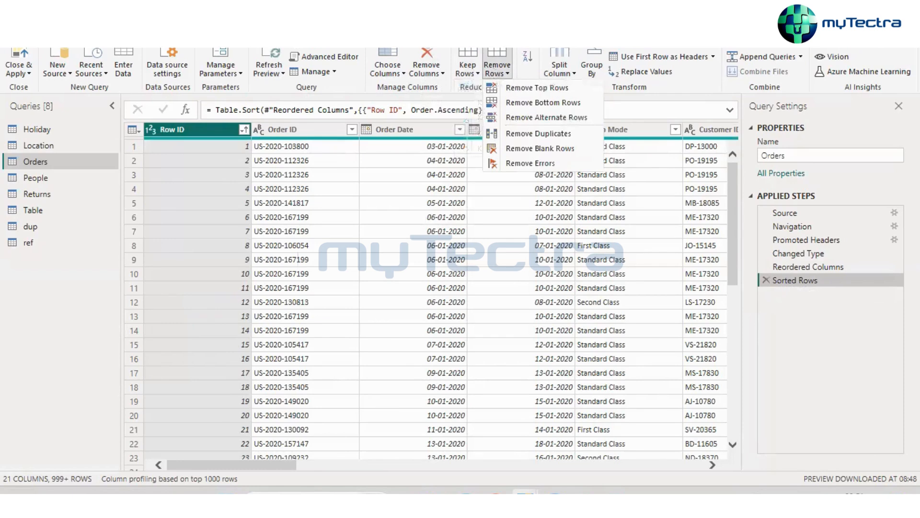
{"action": "left_click", "coordinate": [527, 133]}
{"action": "left_click", "coordinate": [497, 73]}
{"action": "key", "text": "Escape"}
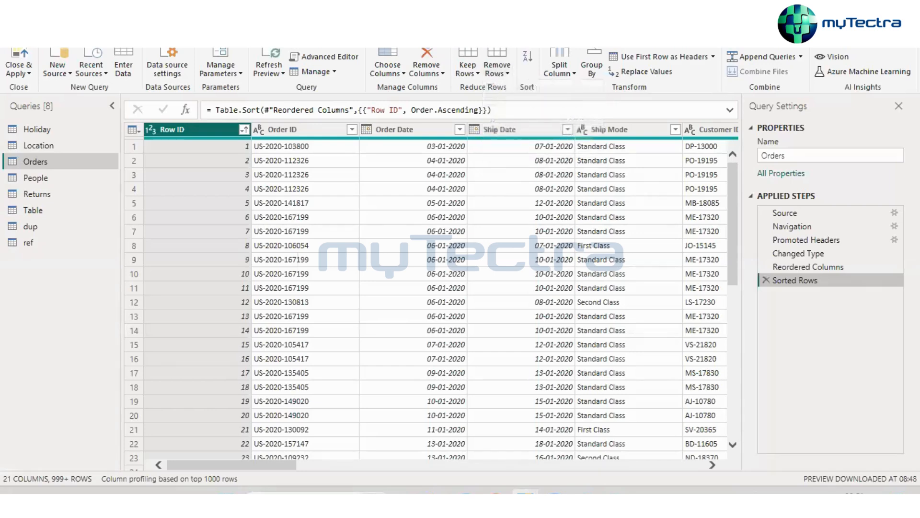
{"action": "left_click", "coordinate": [484, 72]}
{"action": "left_click", "coordinate": [142, 160]}
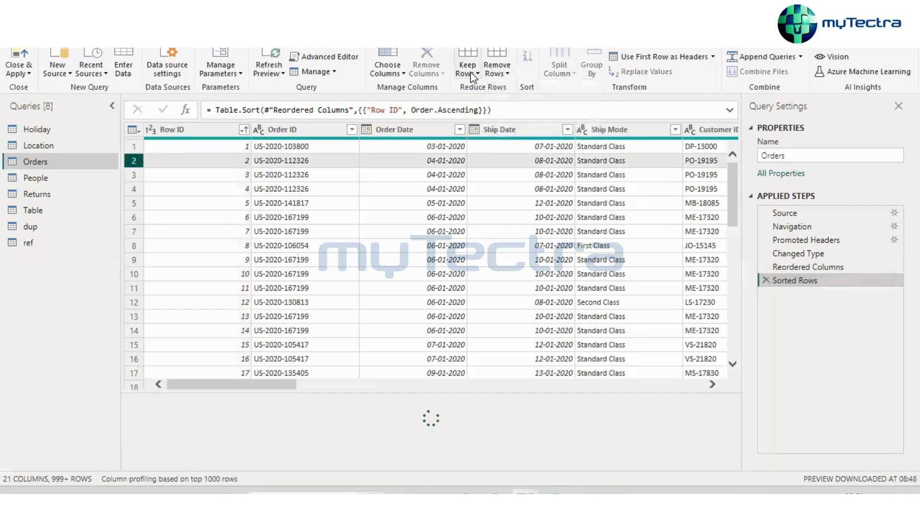
{"action": "left_click", "coordinate": [474, 75]}
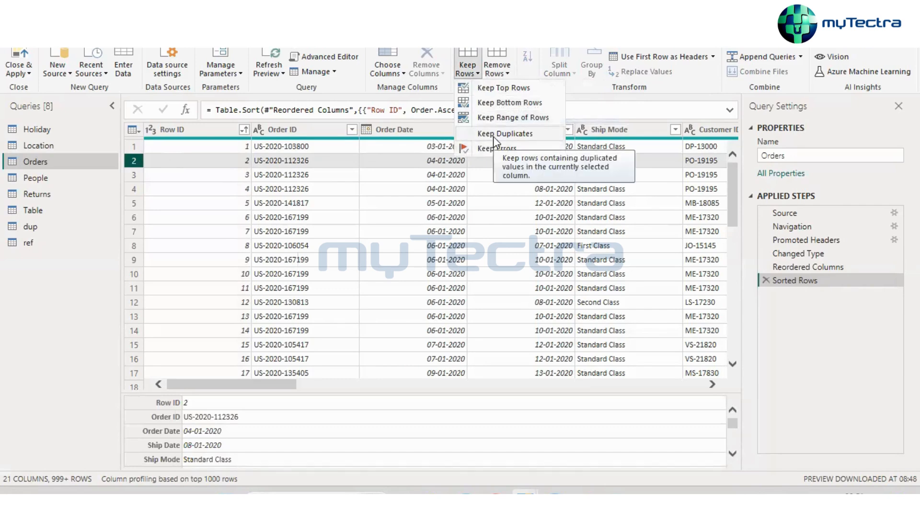
{"action": "left_click", "coordinate": [508, 74]}
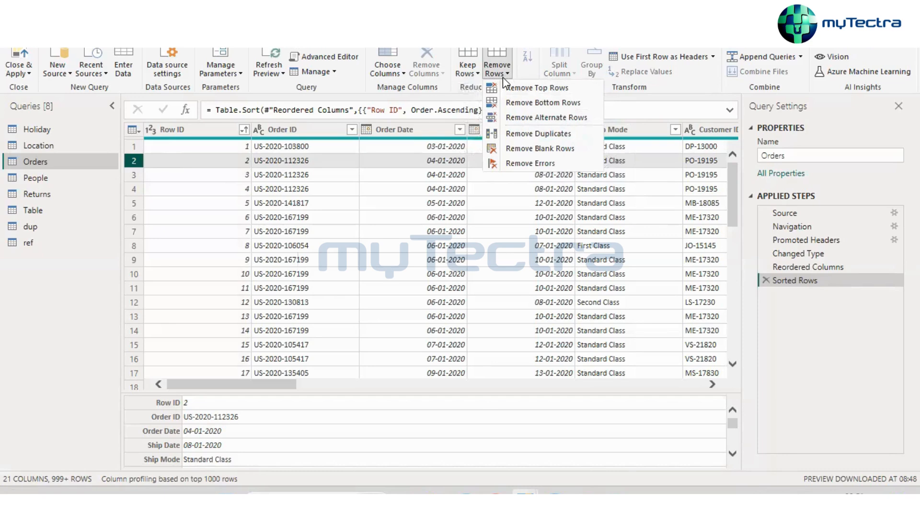
{"action": "key", "text": "Escape"}
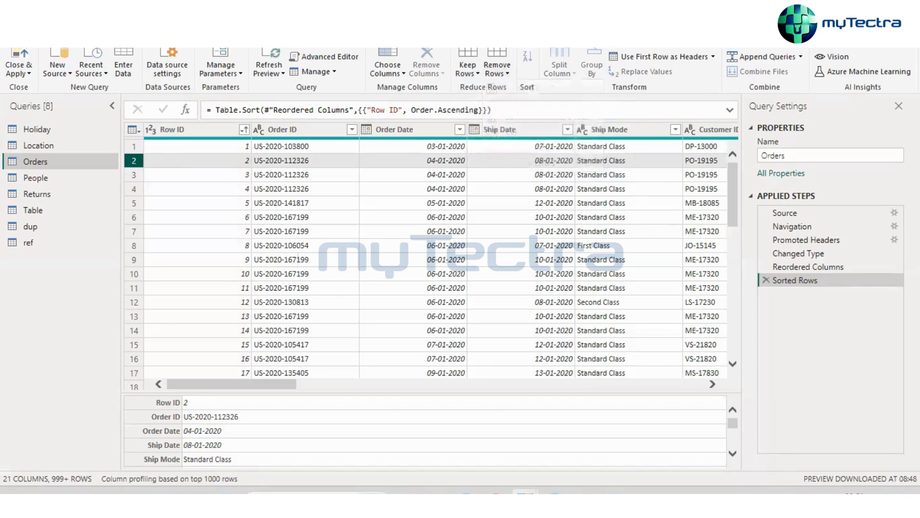
Select the Order ID column and review the available ways to split it
{"action": "left_click", "coordinate": [229, 139]}
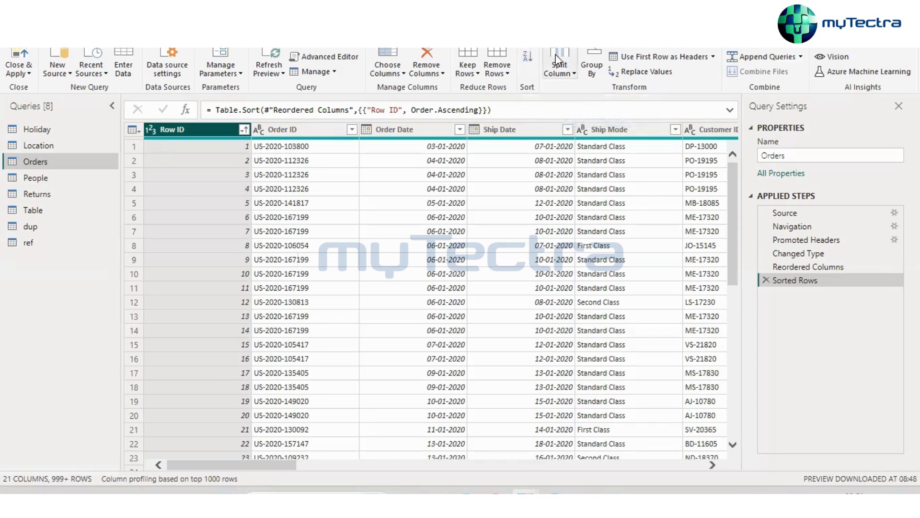
{"action": "left_click", "coordinate": [309, 130]}
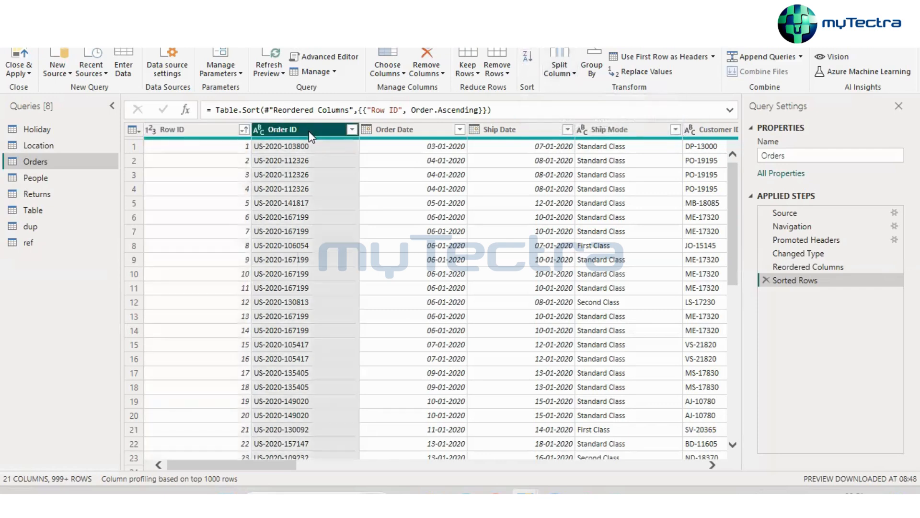
{"action": "left_click", "coordinate": [567, 75]}
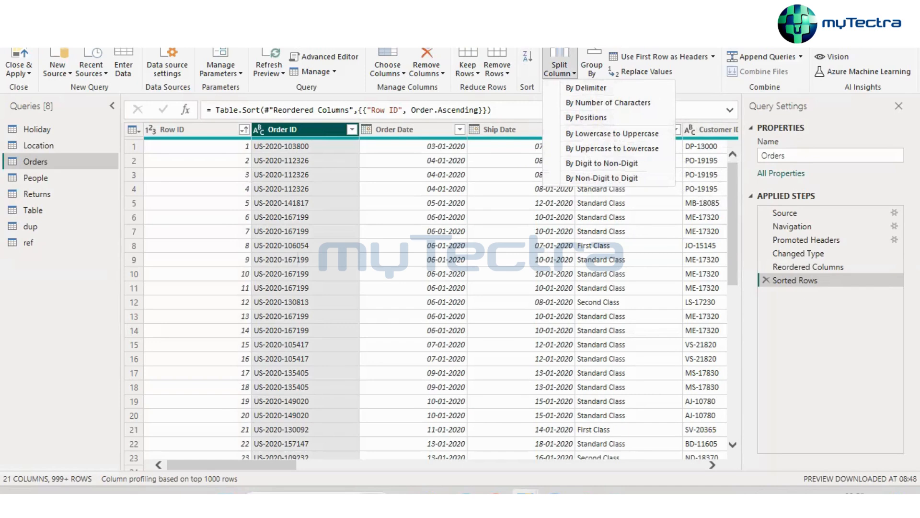
{"action": "key", "text": "Escape"}
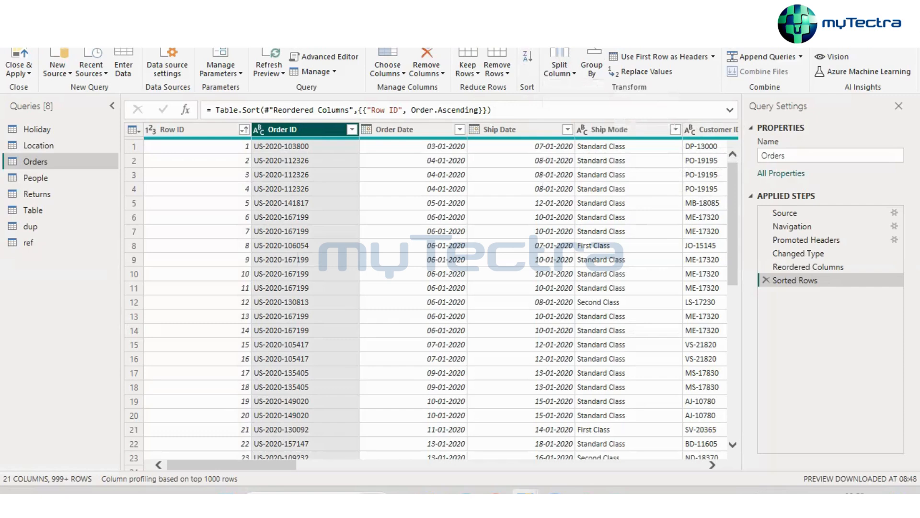
Change the data type of the Order Date column to Date/Time
{"action": "left_click", "coordinate": [665, 50]}
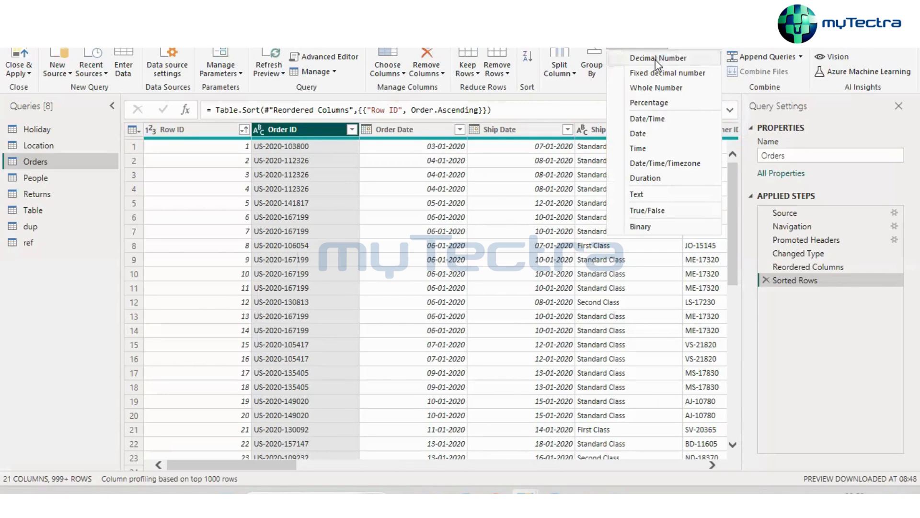
{"action": "left_click", "coordinate": [436, 138]}
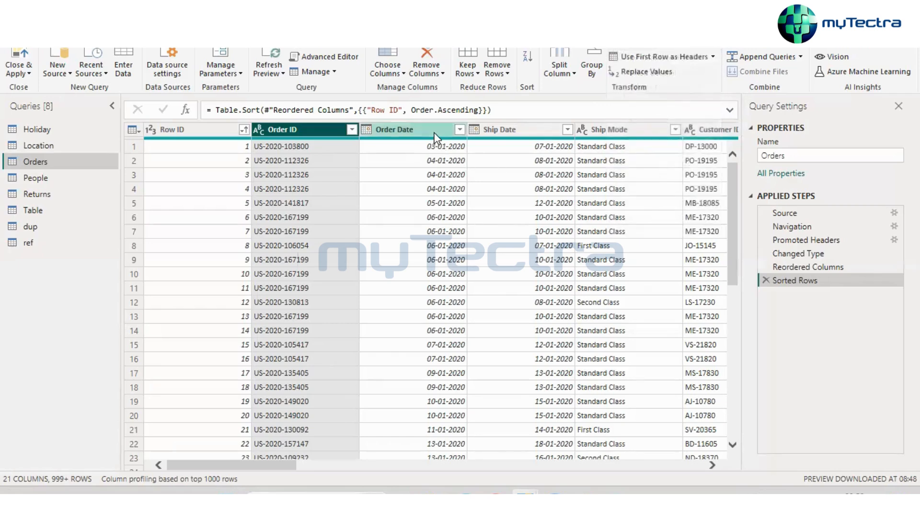
{"action": "left_click", "coordinate": [434, 135]}
{"action": "left_click", "coordinate": [657, 49]}
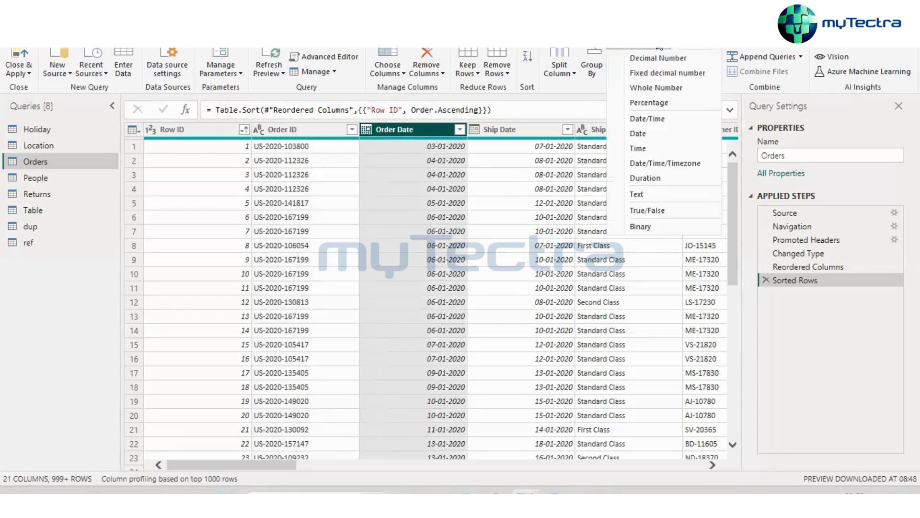
{"action": "left_click", "coordinate": [668, 120]}
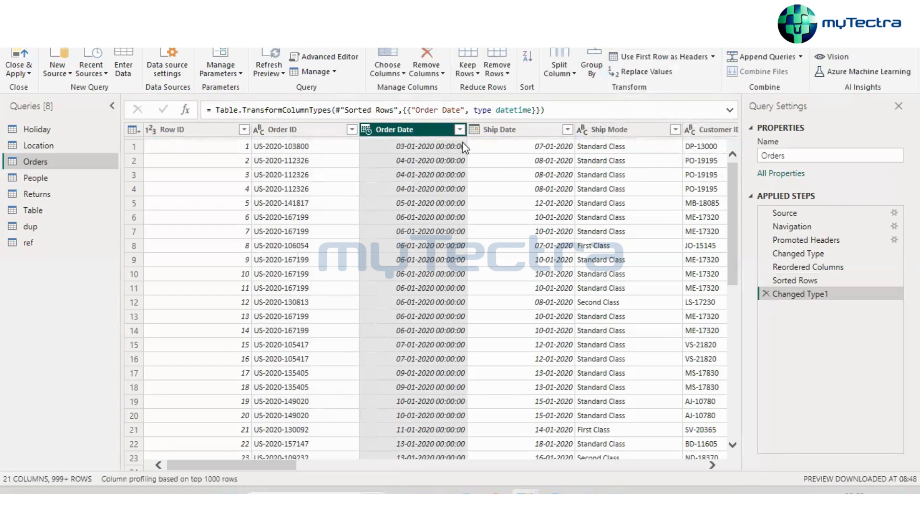
Set the Order Date column back to the Date type, replacing the current Date/Time conversion
{"action": "left_click", "coordinate": [678, 50]}
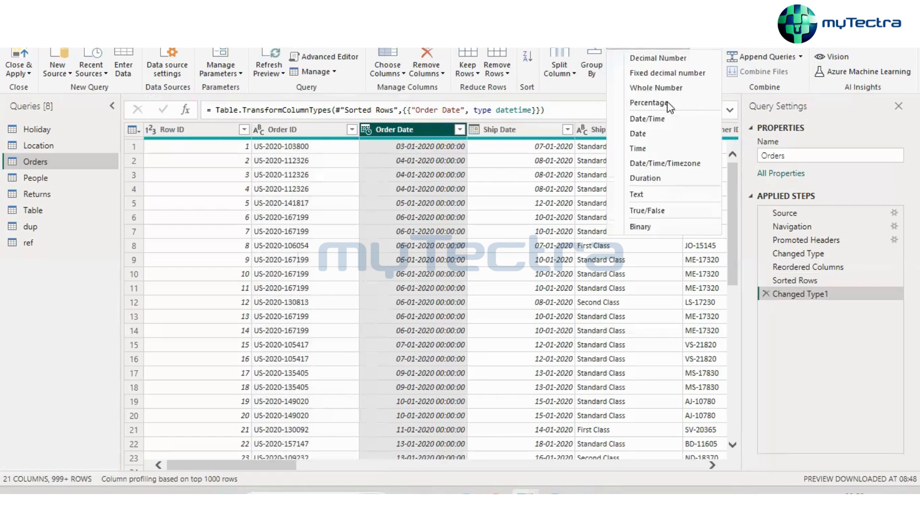
{"action": "left_click", "coordinate": [653, 132]}
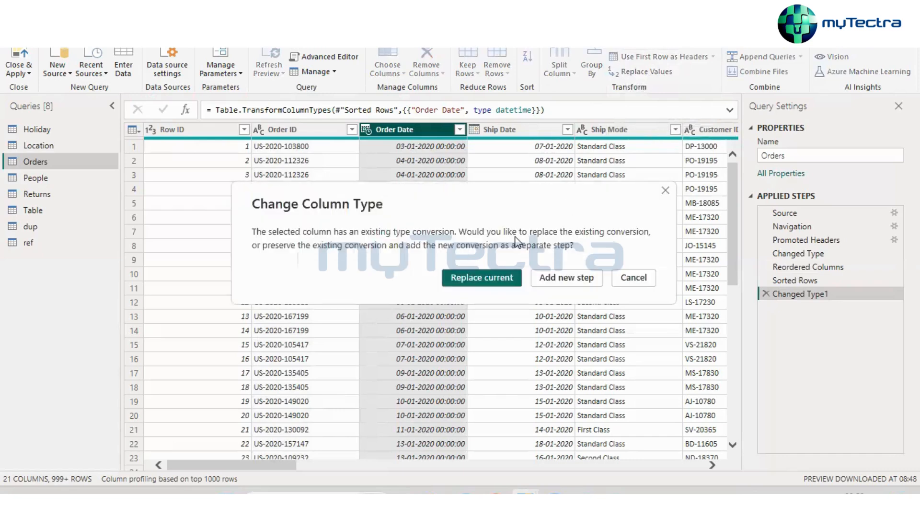
{"action": "left_click", "coordinate": [482, 278]}
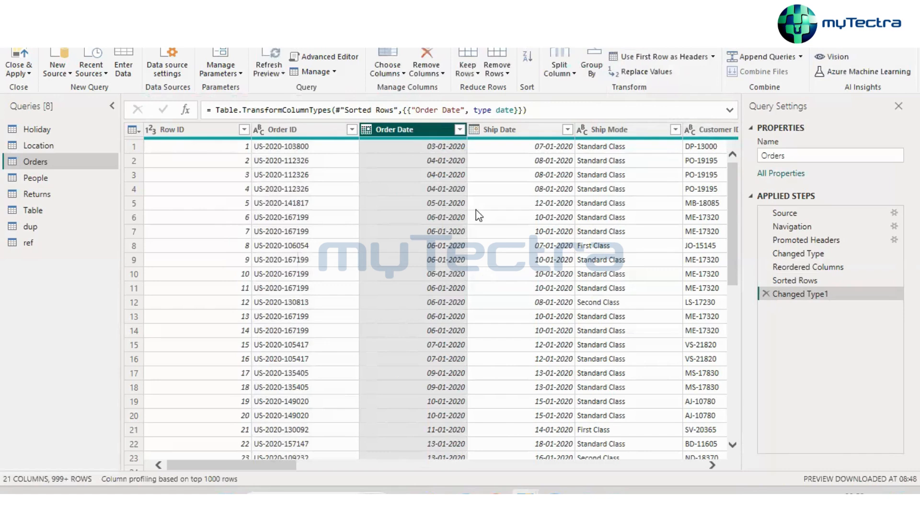
Change the Order Date column to Date/Time/Timezone, replacing the current type conversion
{"action": "left_click", "coordinate": [661, 50]}
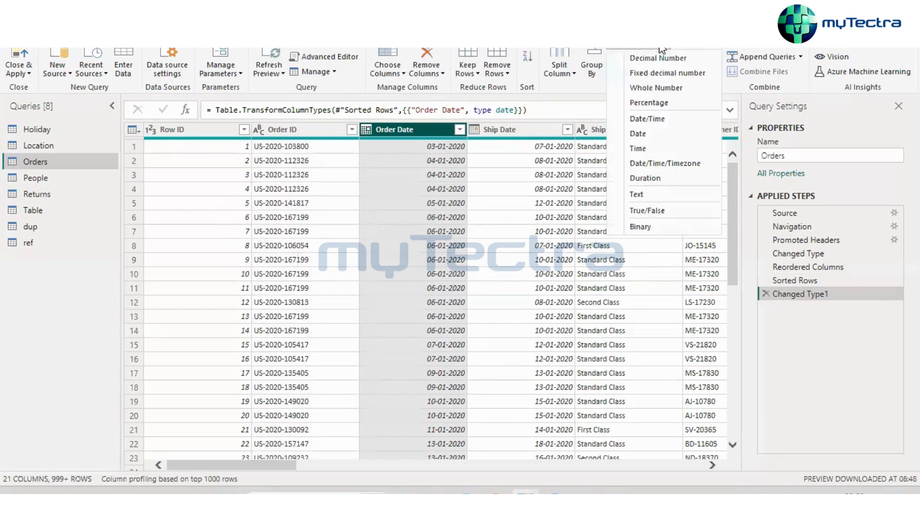
{"action": "left_click", "coordinate": [676, 165]}
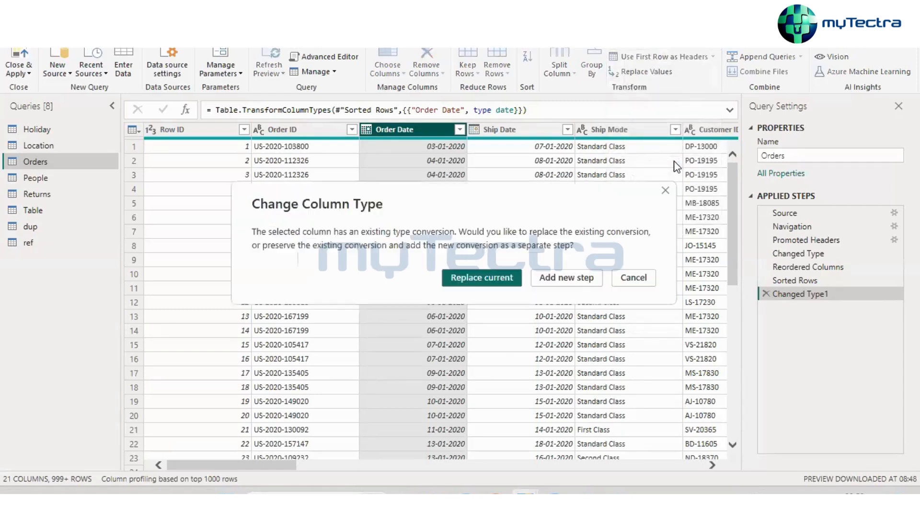
{"action": "left_click", "coordinate": [483, 279]}
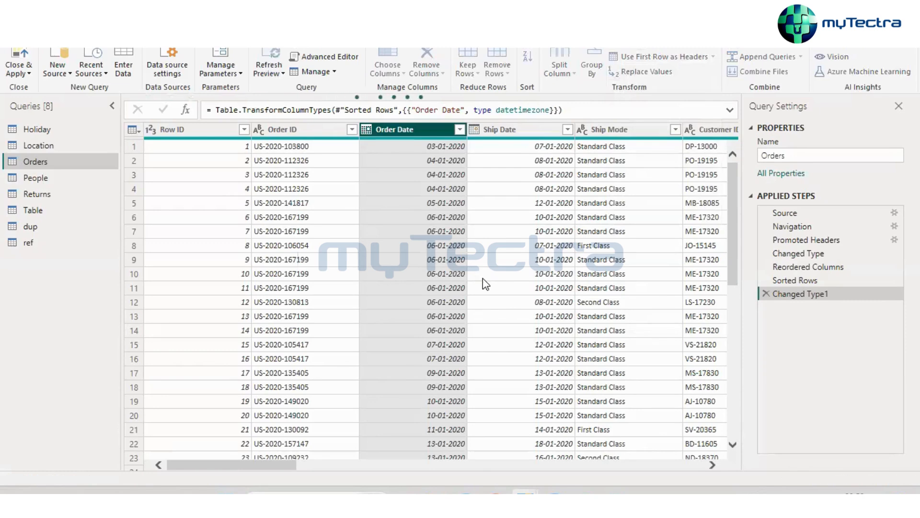
Return the Order Date column from Date/Time/Timezone to the Date type, replacing the current conversion
{"action": "left_click", "coordinate": [713, 51]}
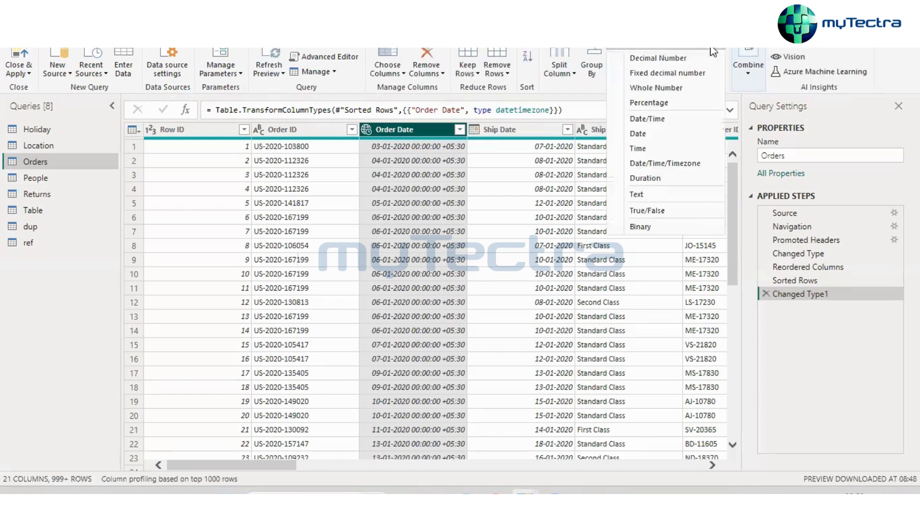
{"action": "left_click", "coordinate": [656, 136]}
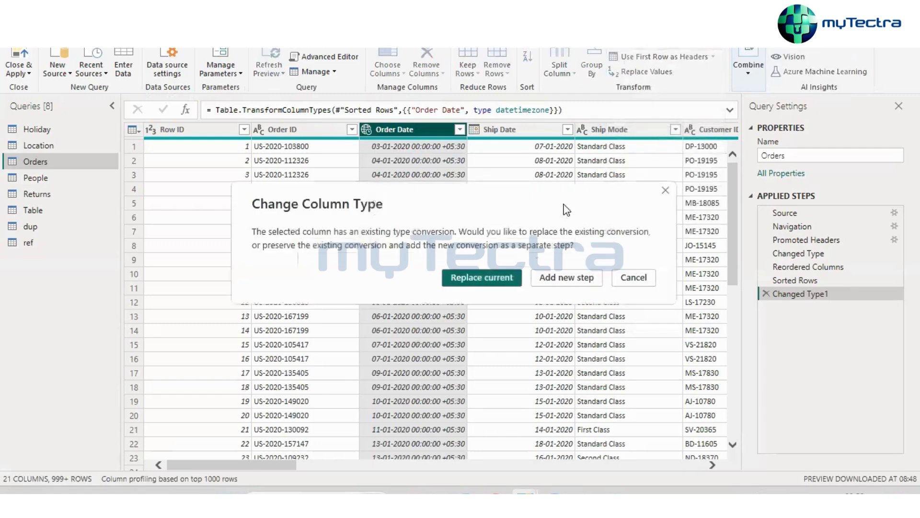
{"action": "left_click", "coordinate": [482, 272]}
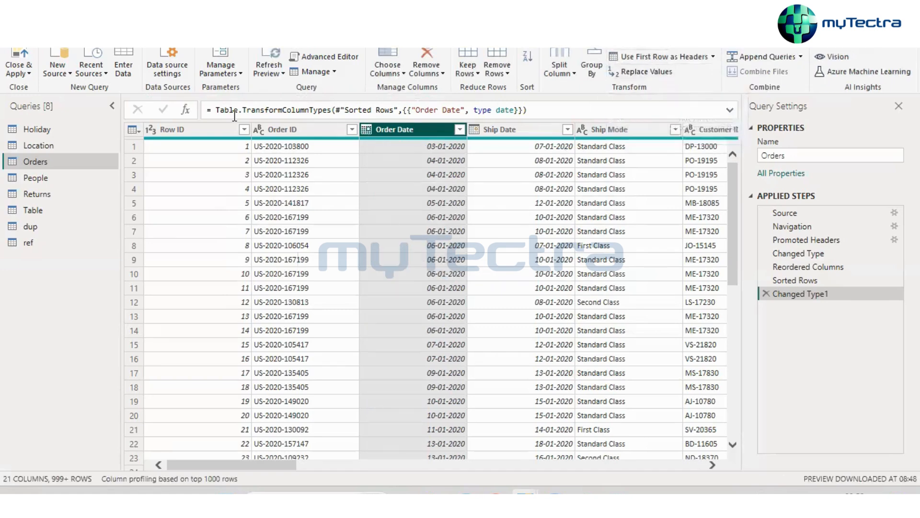
Promote the first row of Orders to headers, and delete the resulting type-change and promoted-headers steps
{"action": "left_click", "coordinate": [131, 142]}
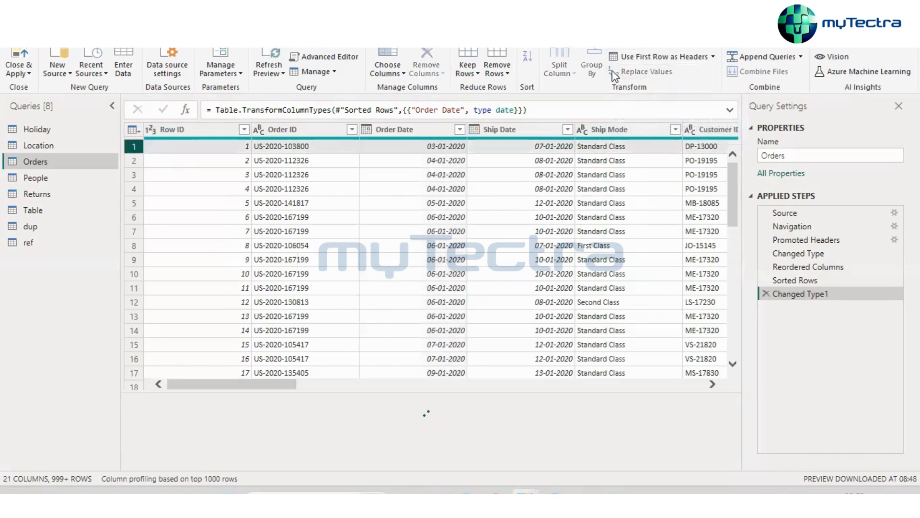
{"action": "left_click", "coordinate": [668, 56]}
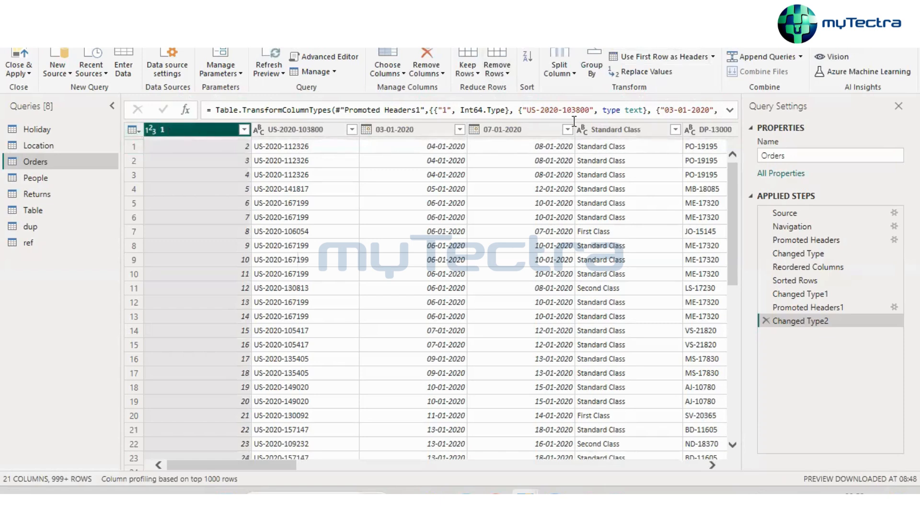
{"action": "left_click", "coordinate": [766, 321]}
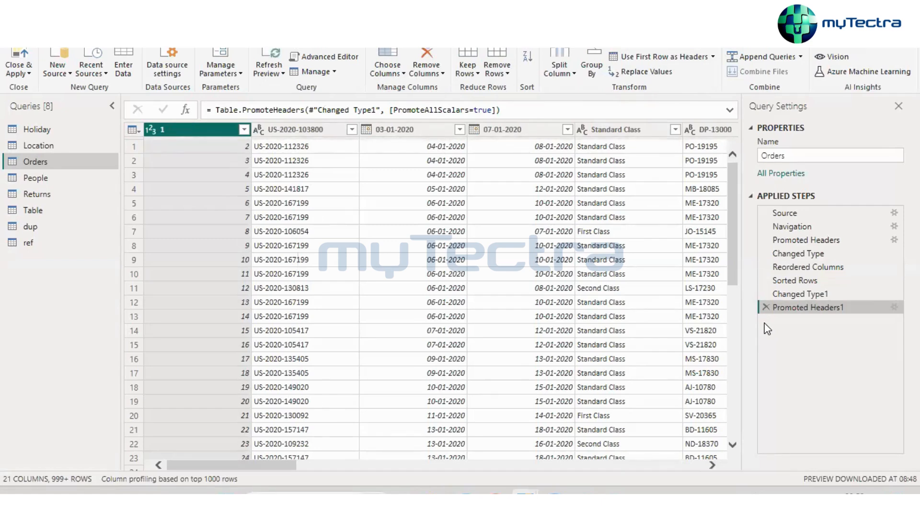
{"action": "left_click", "coordinate": [766, 307]}
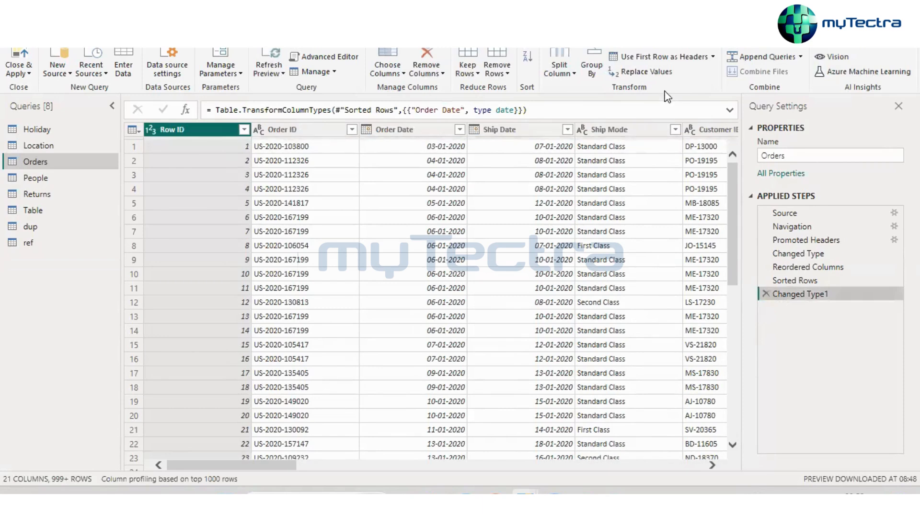
Replace 0 with 7 in the Order ID column of Orders, and delete the resulting value-replacement step
{"action": "left_click", "coordinate": [272, 143]}
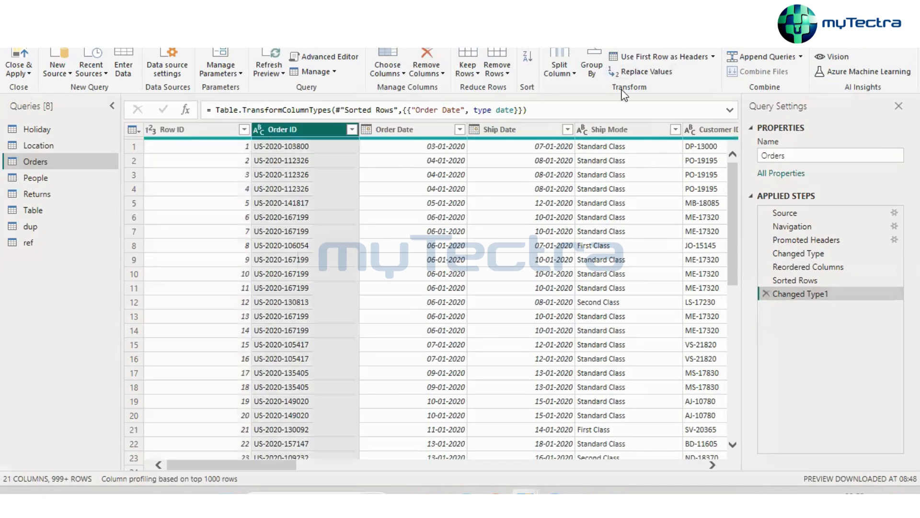
{"action": "left_click", "coordinate": [646, 72]}
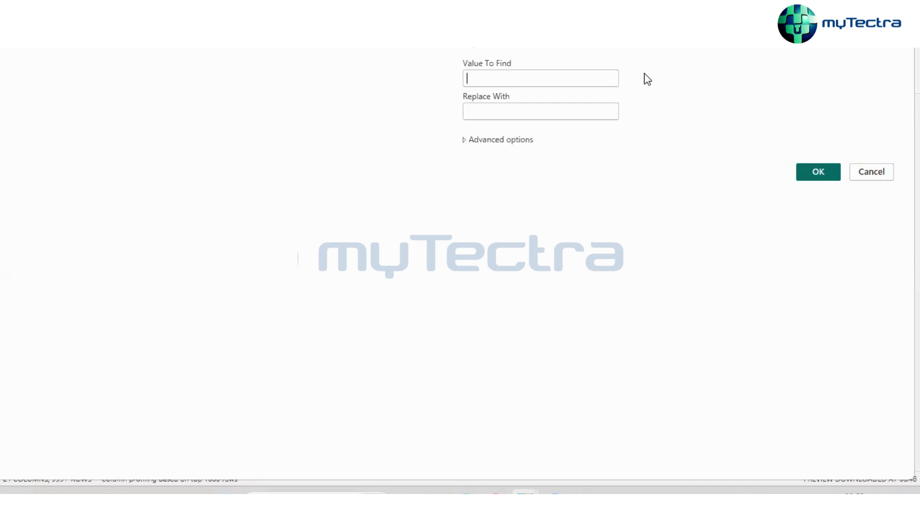
{"action": "type", "text": "0"}
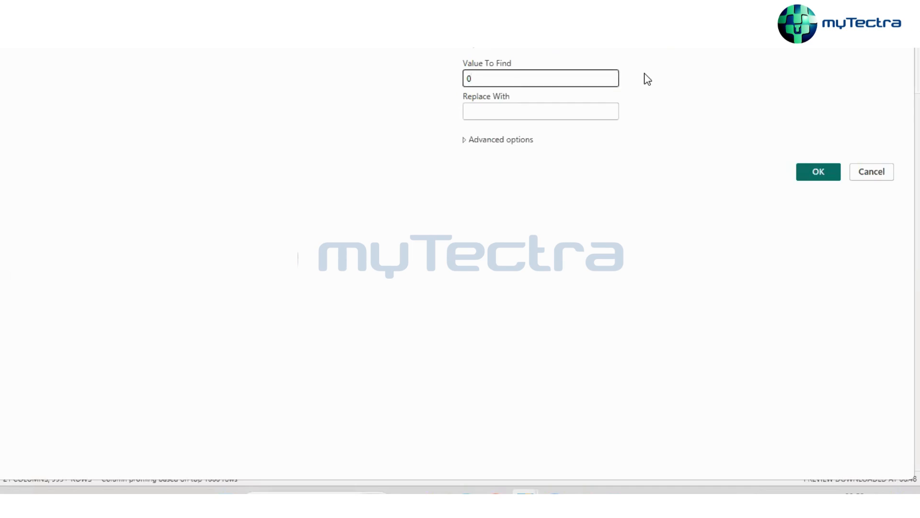
{"action": "key", "text": "Tab"}
{"action": "type", "text": "7"}
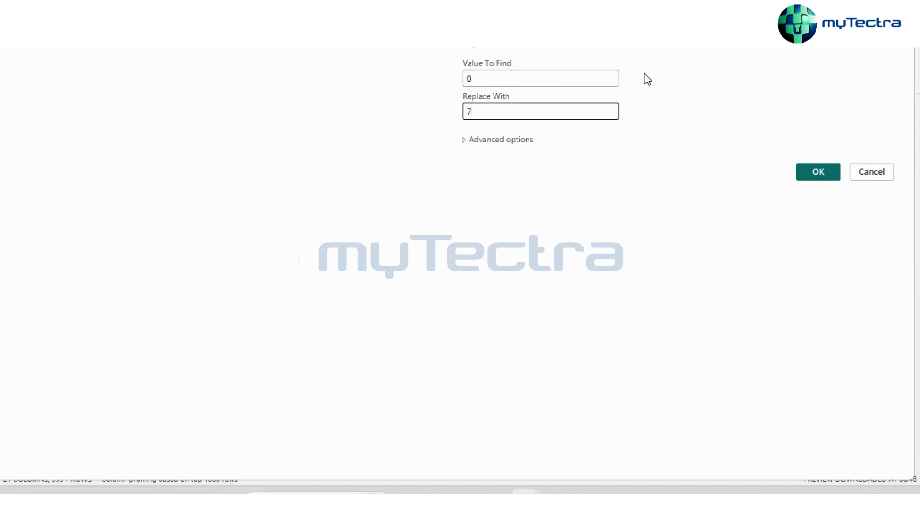
{"action": "left_click", "coordinate": [811, 178]}
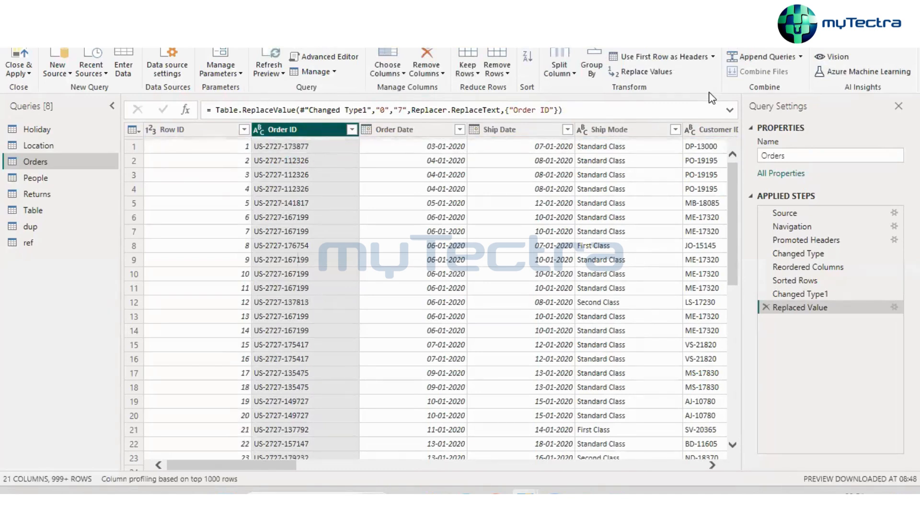
{"action": "left_click", "coordinate": [766, 307]}
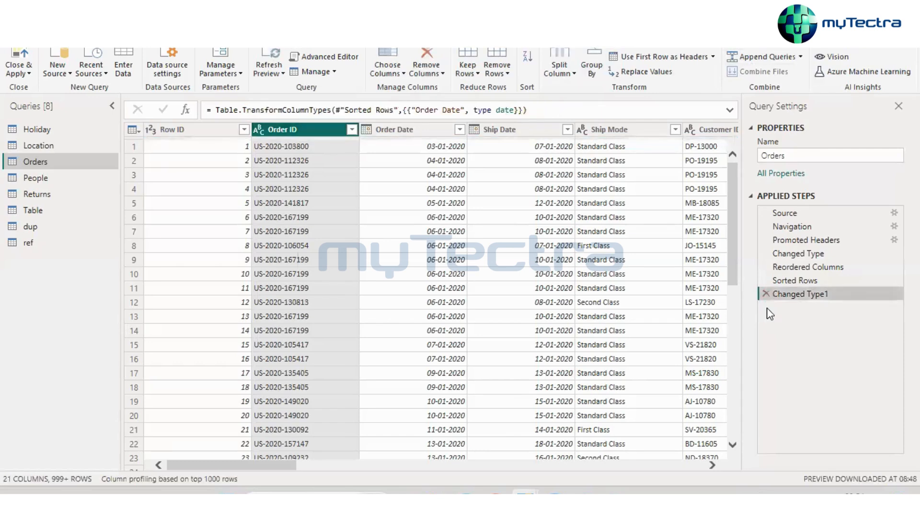